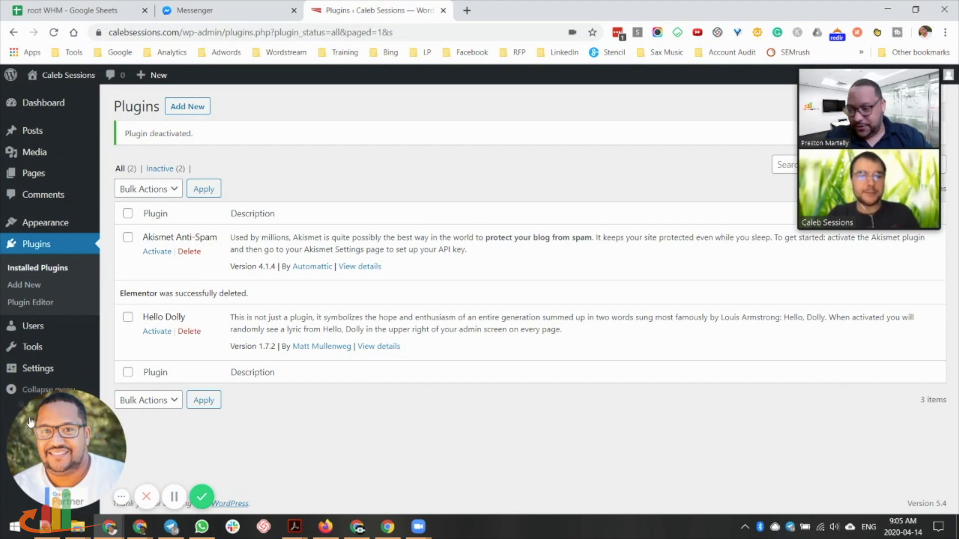
# Return to the admin Dashboard Home page, which shows 1 post, 1 page and WordPress 5.4.
pyautogui.click(23, 405)
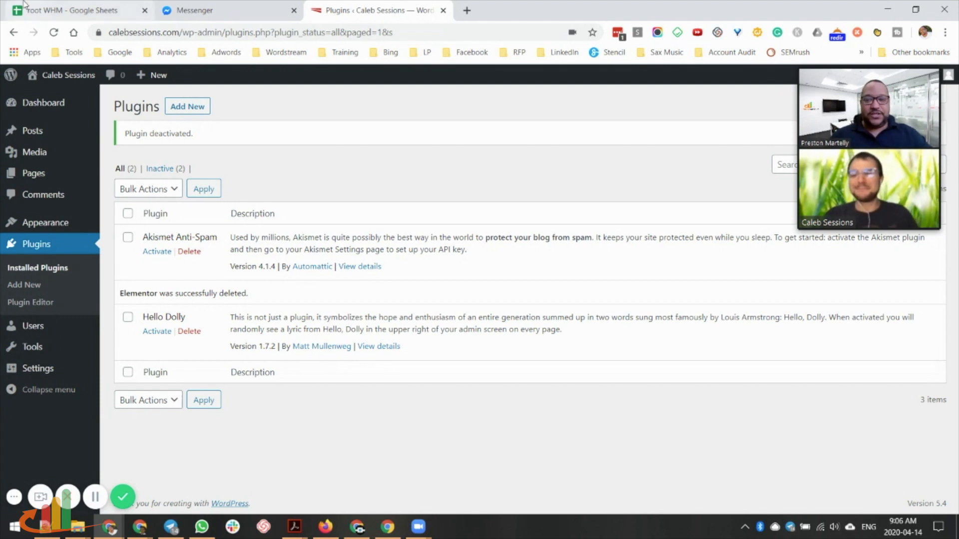
pyautogui.moveTo(50, 107)
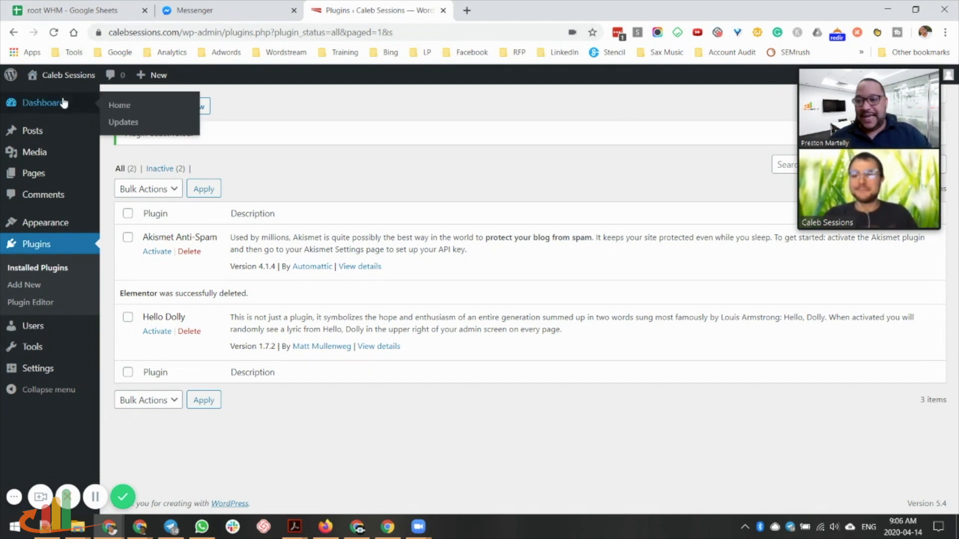
pyautogui.click(119, 108)
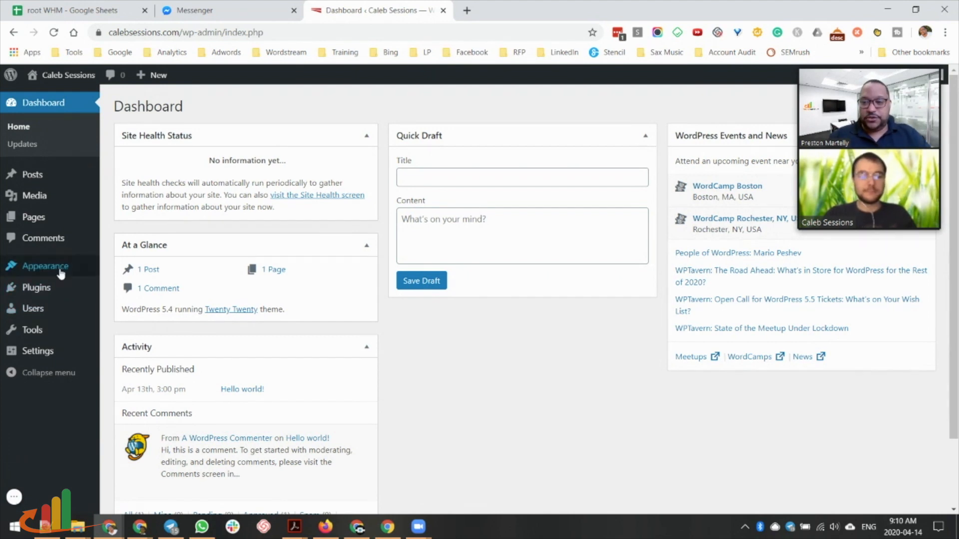
# Search the theme directory for 'hello', then install and activate the Hello Elementor theme.
pyautogui.moveTo(59, 271)
pyautogui.click(114, 273)
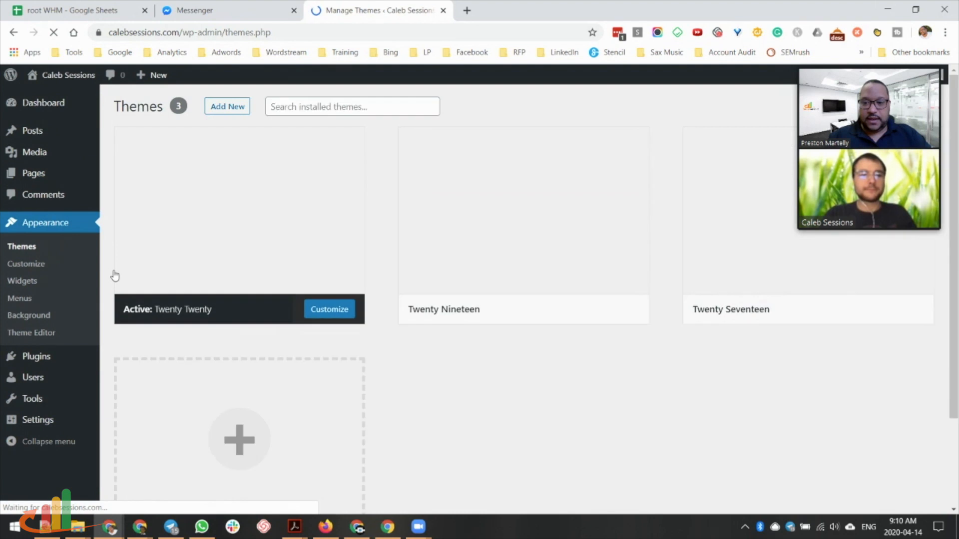
pyautogui.click(230, 107)
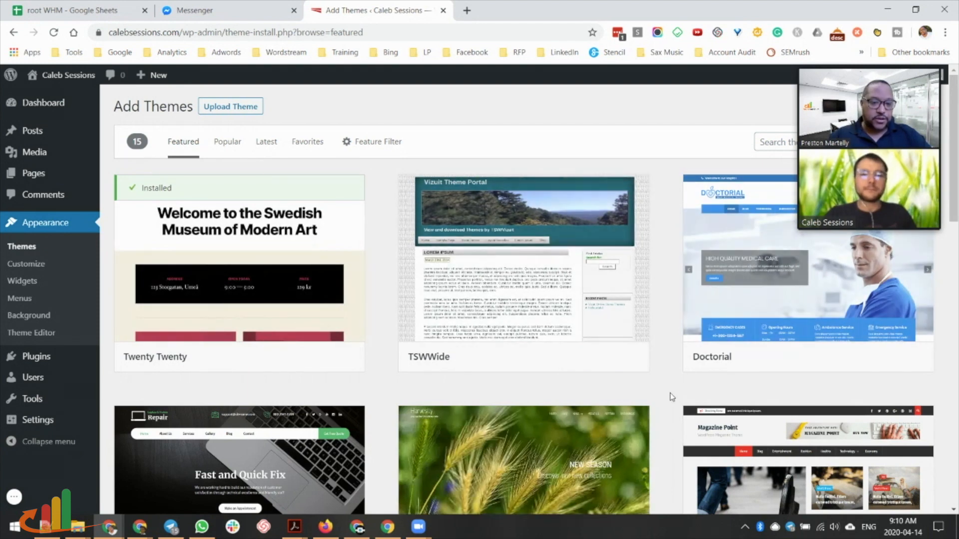
pyautogui.scroll(-3, 666, 399)
pyautogui.scroll(-3, 663, 413)
pyautogui.scroll(6, 624, 411)
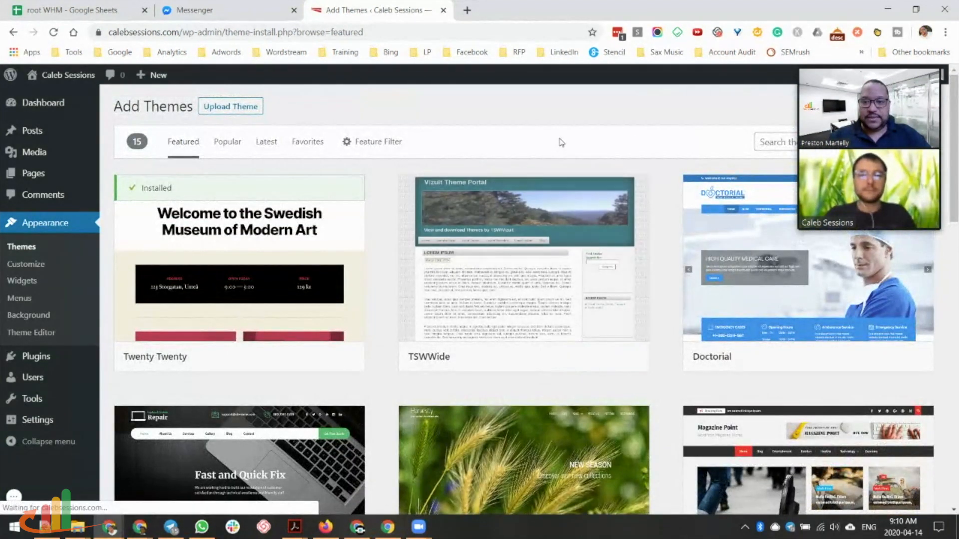
pyautogui.click(771, 143)
pyautogui.moveTo(801, 50); pyautogui.dragTo(798, 196)
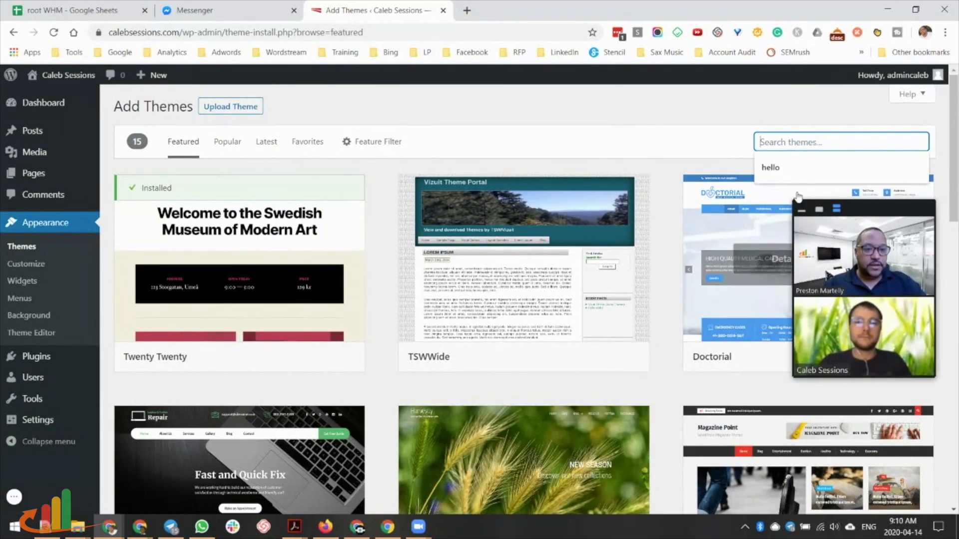
pyautogui.click(772, 168)
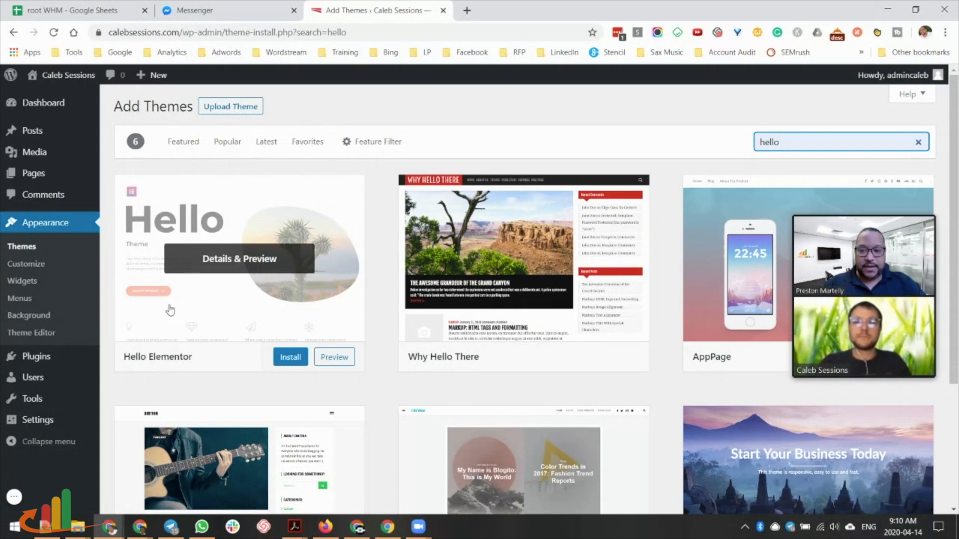
pyautogui.click(297, 357)
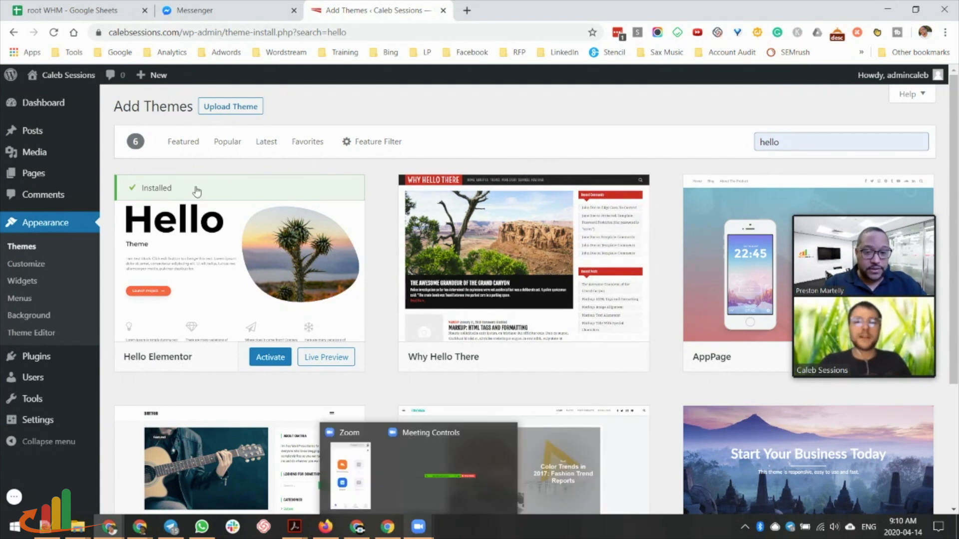
pyautogui.click(270, 357)
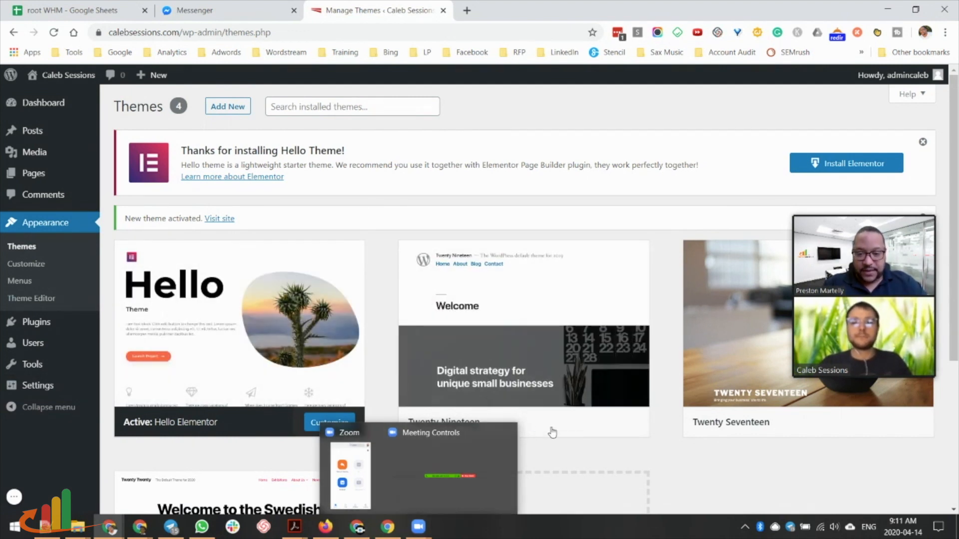
# Delete the Twenty Nineteen, Twenty Seventeen and Twenty Twenty themes from their Theme Details views.
pyautogui.click(526, 328)
pyautogui.click(912, 486)
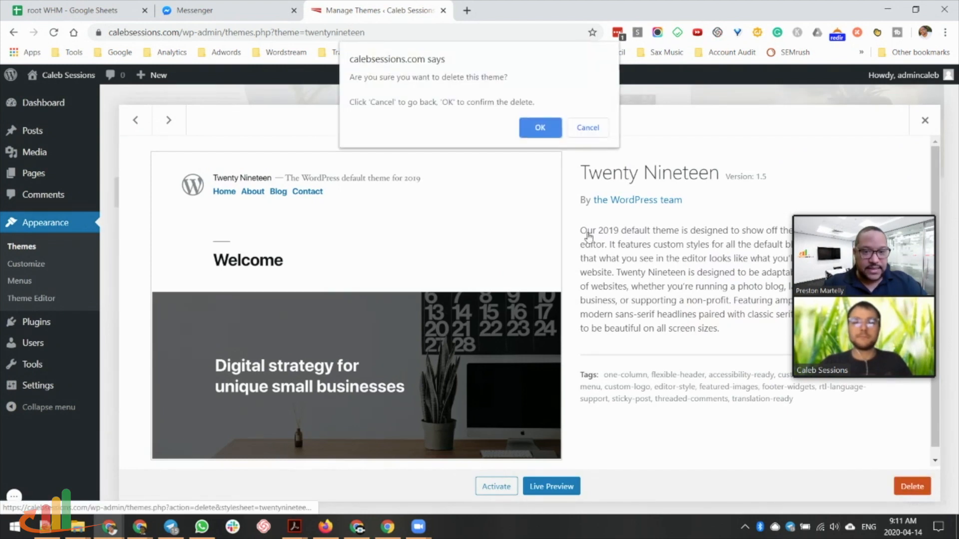
pyautogui.click(539, 128)
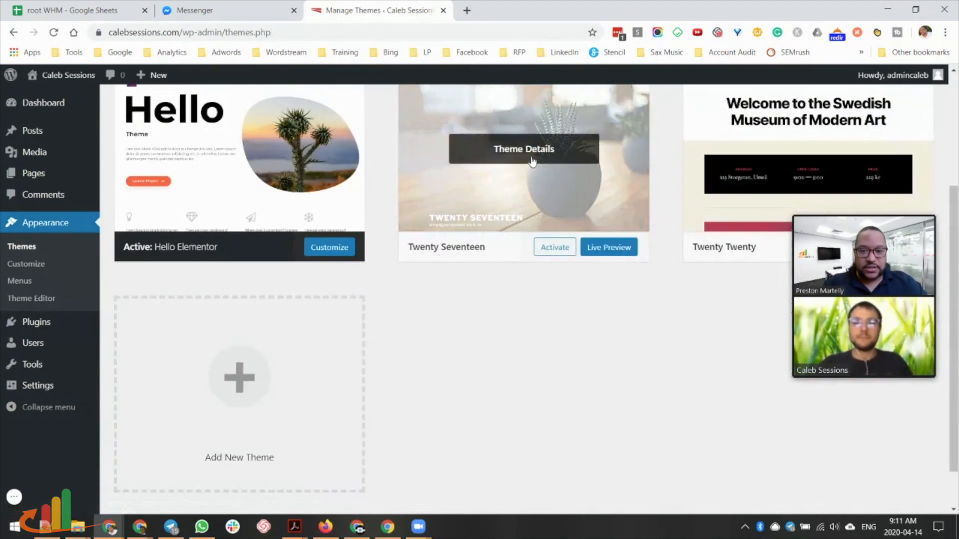
pyautogui.click(532, 160)
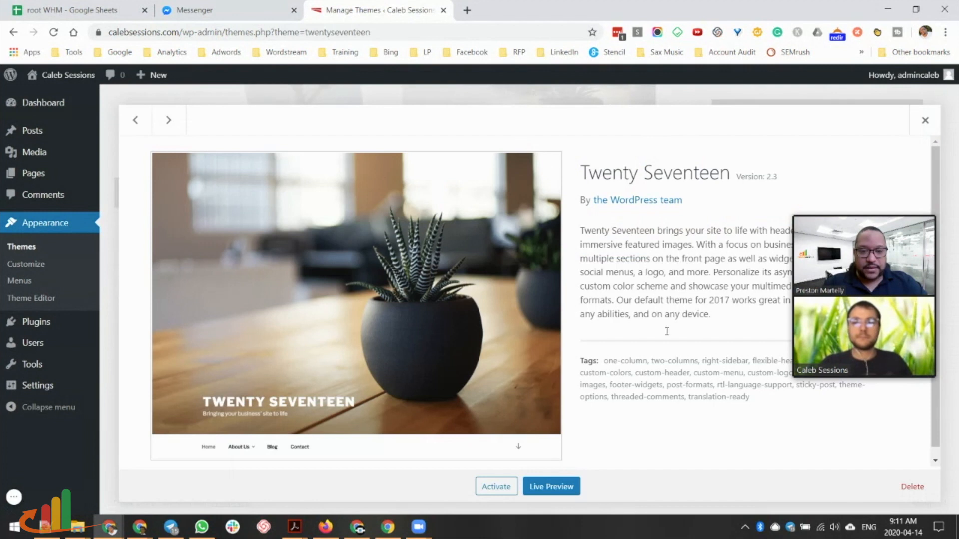
pyautogui.click(912, 486)
pyautogui.press('Return')
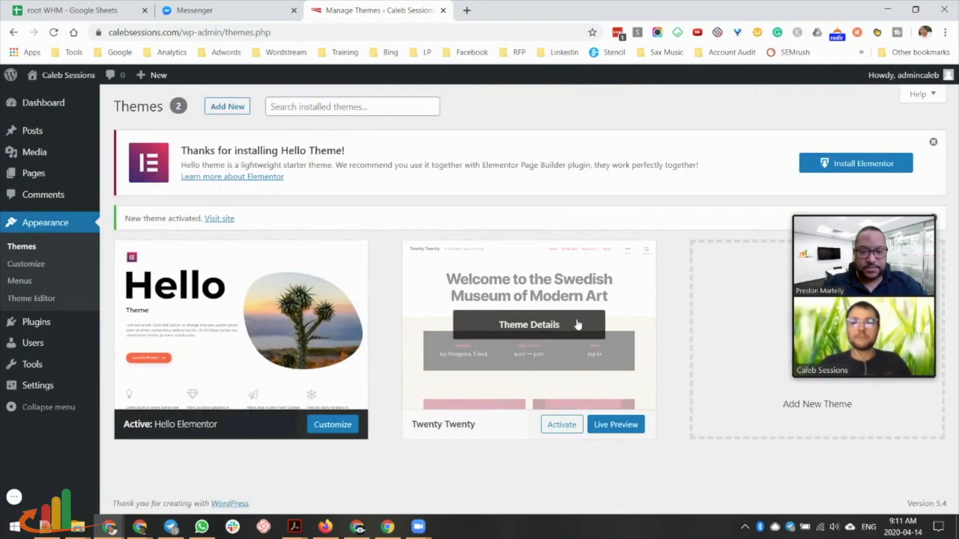
pyautogui.click(577, 322)
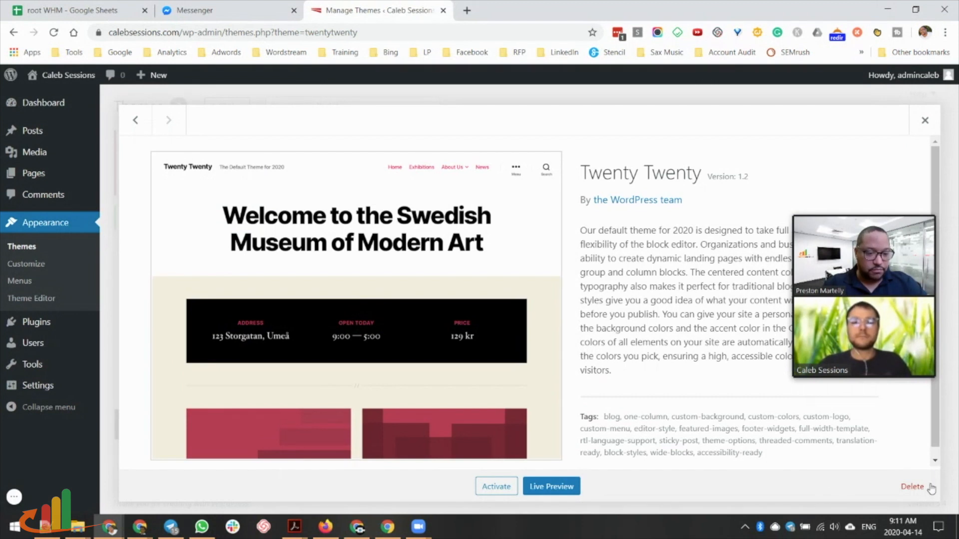
pyautogui.click(911, 486)
pyautogui.click(542, 127)
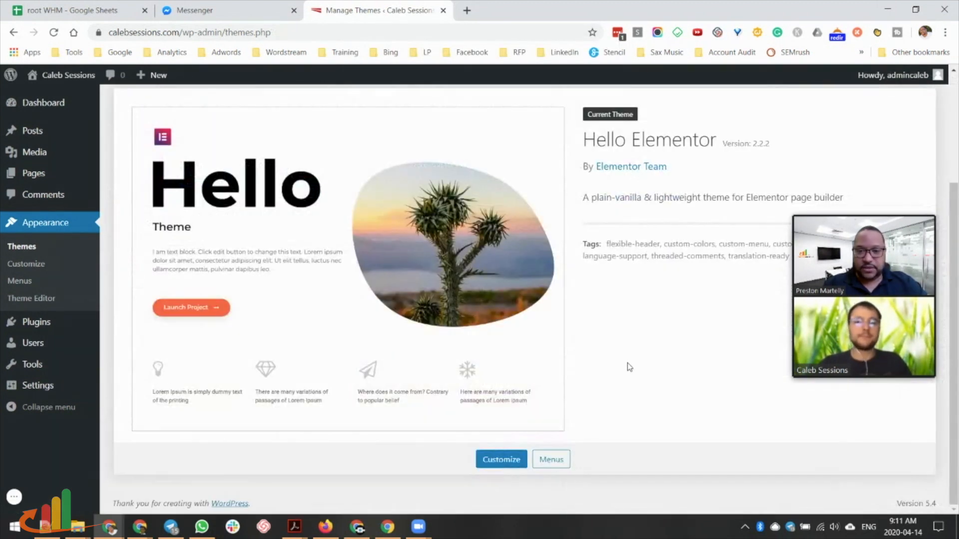
pyautogui.scroll(3, 630, 368)
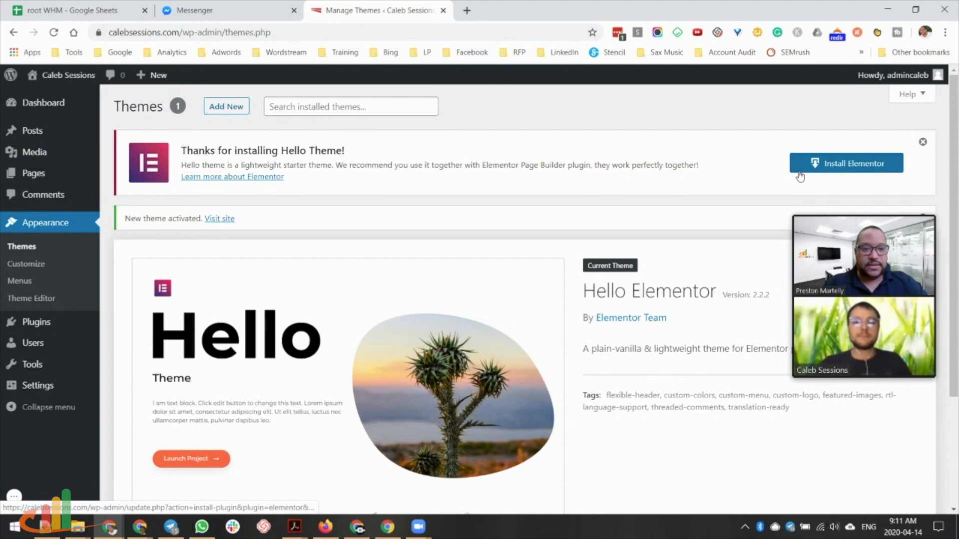
# Install Elementor from the Hello theme notice and activate it, landing on Welcome to Elementor.
pyautogui.click(884, 166)
pyautogui.moveTo(92, 397)
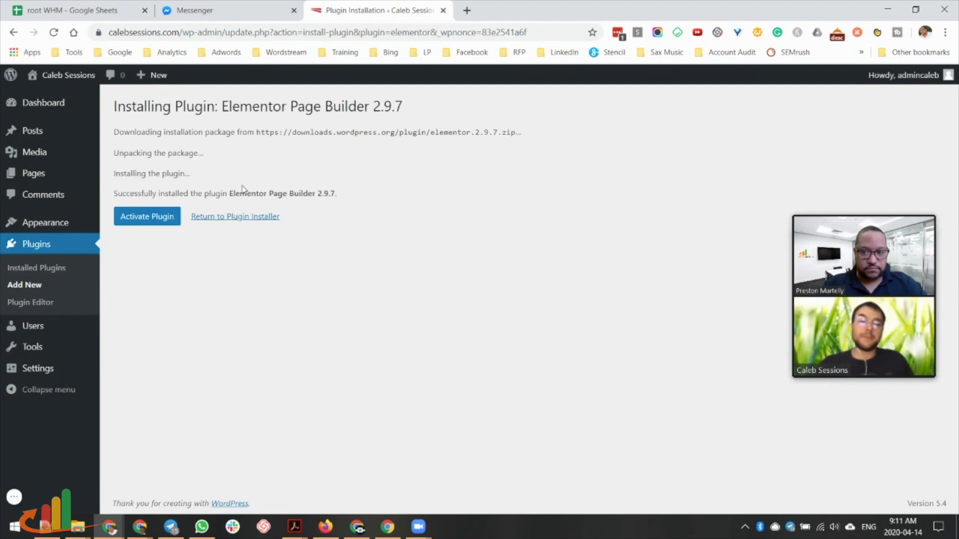
pyautogui.click(145, 220)
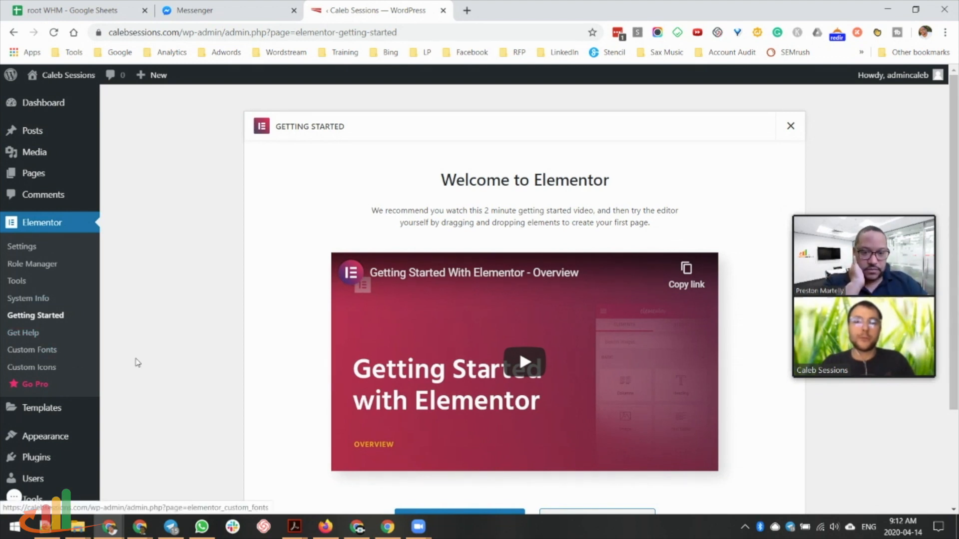
pyautogui.scroll(-3, 459, 402)
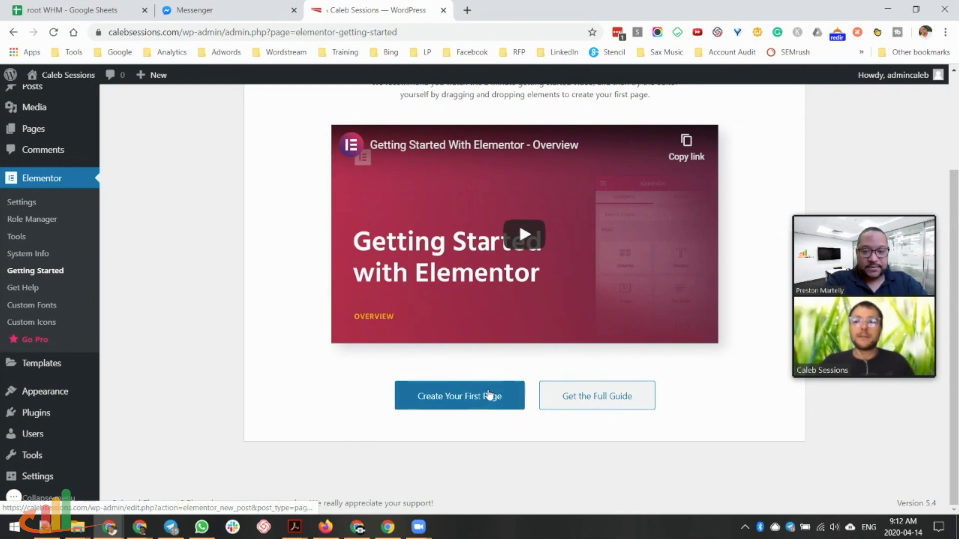
pyautogui.scroll(3, 519, 235)
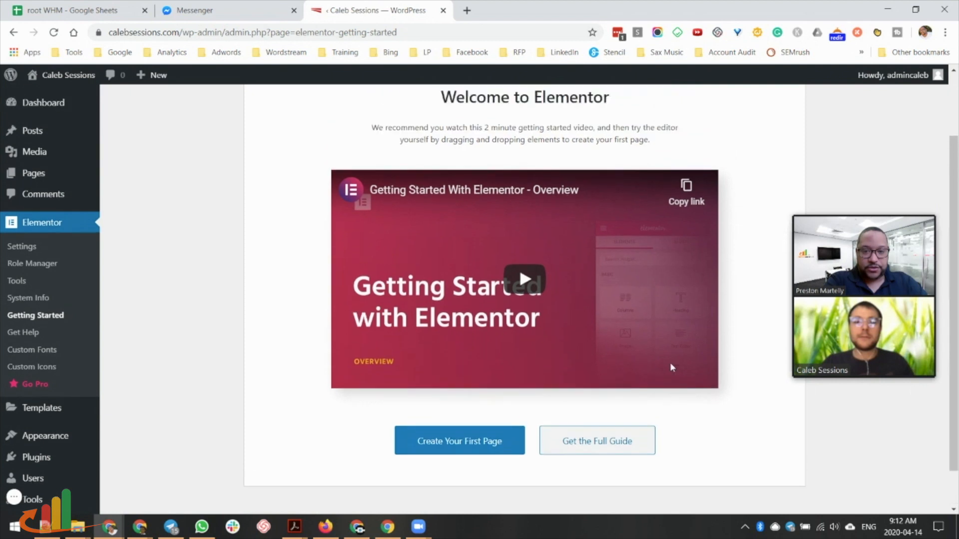
pyautogui.scroll(-3, 567, 417)
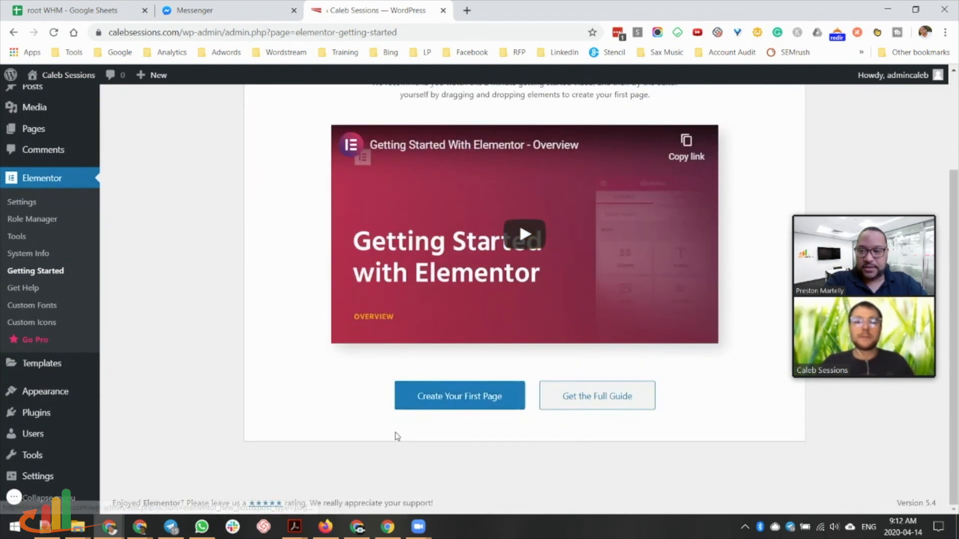
pyautogui.moveTo(30, 417)
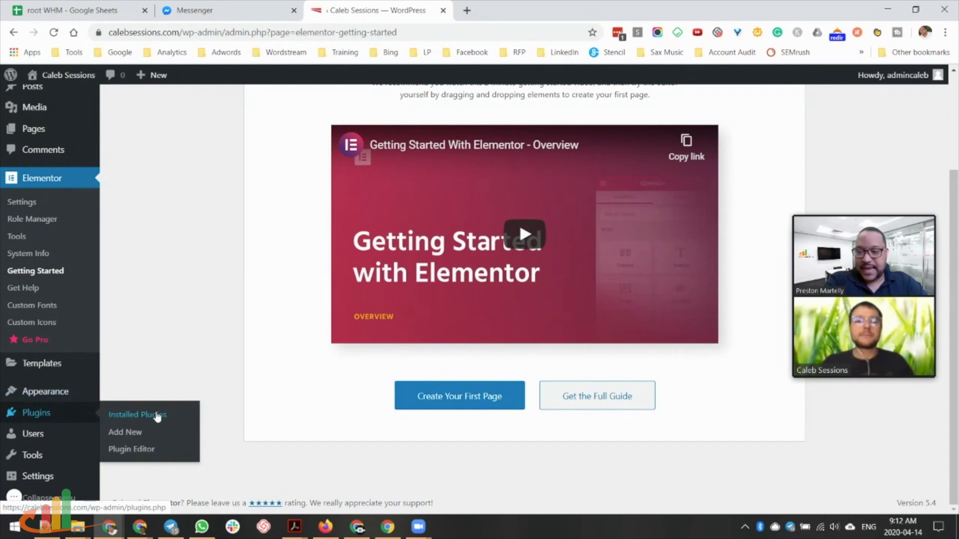
# Upload elementor-pro-2.8.3.zip from Documents/Plugins as a new plugin and activate it.
pyautogui.click(134, 435)
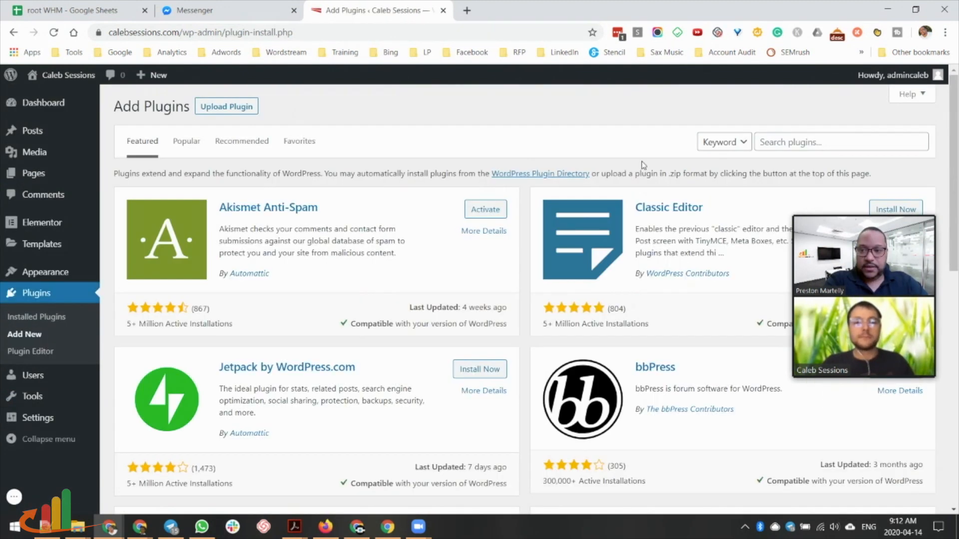
pyautogui.click(776, 142)
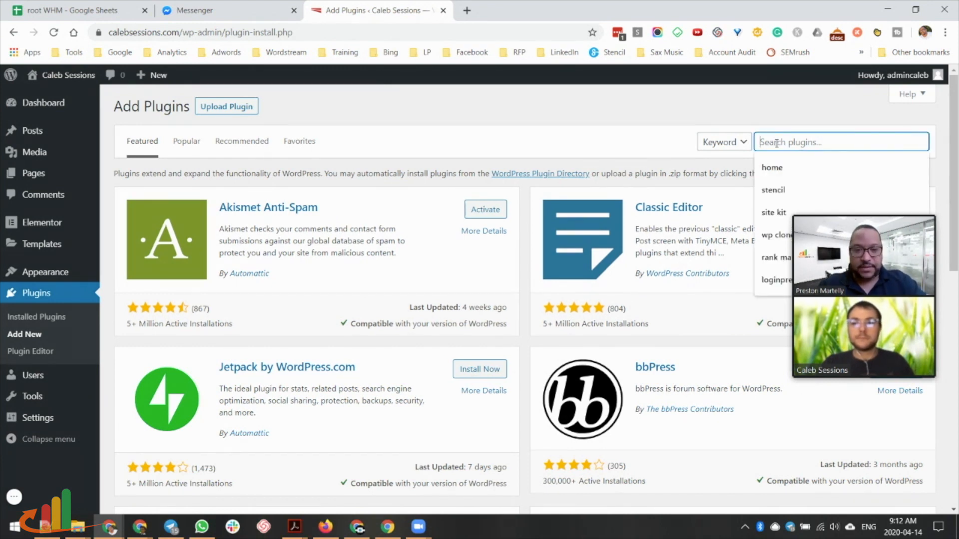
pyautogui.click(229, 107)
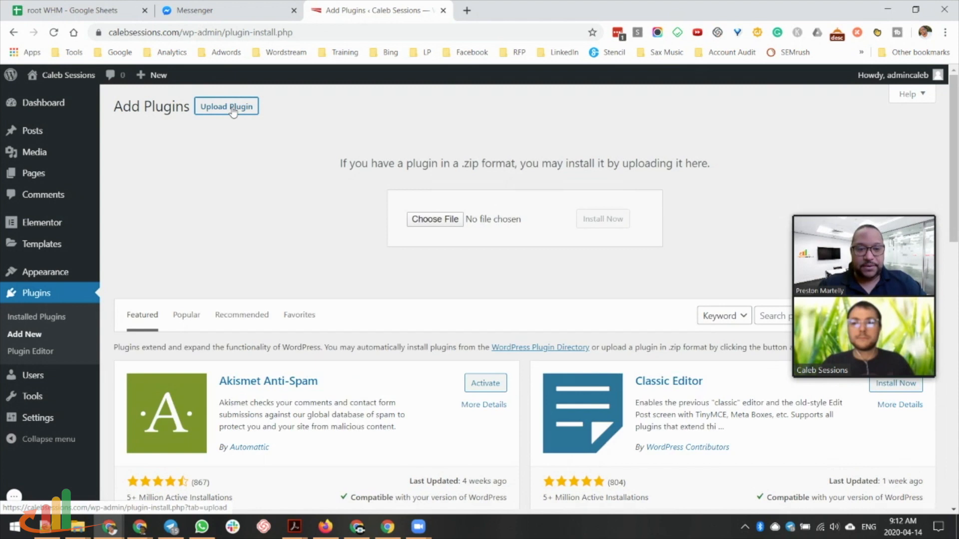
pyautogui.click(434, 219)
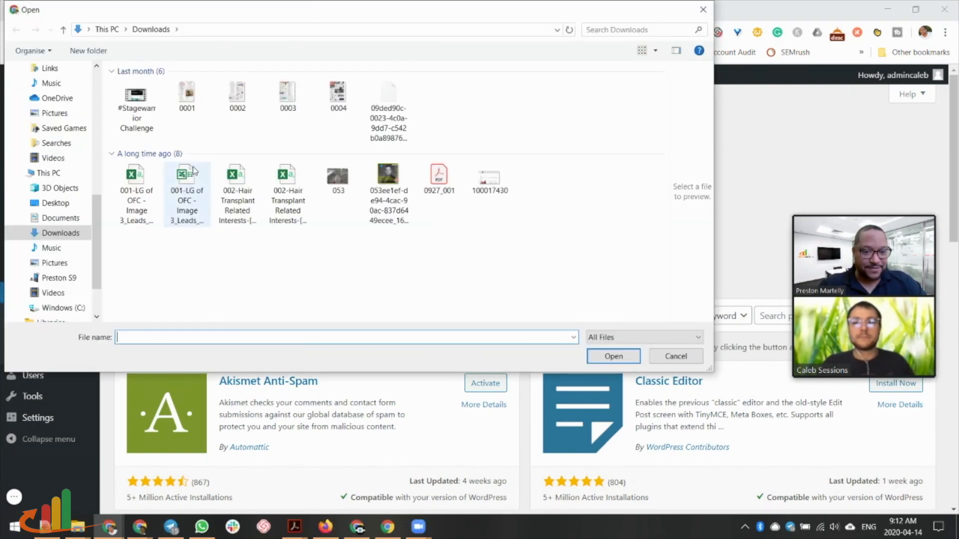
pyautogui.click(59, 263)
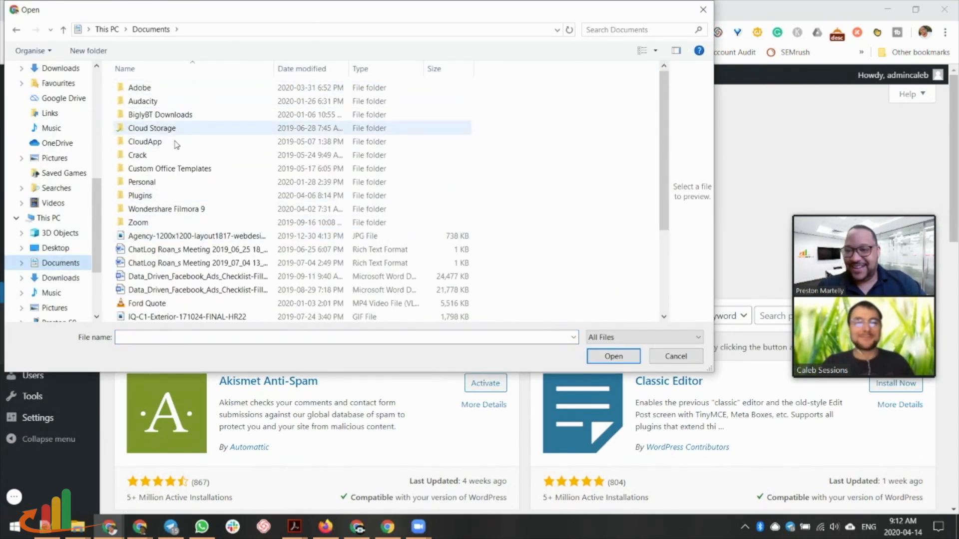
pyautogui.doubleClick(147, 196)
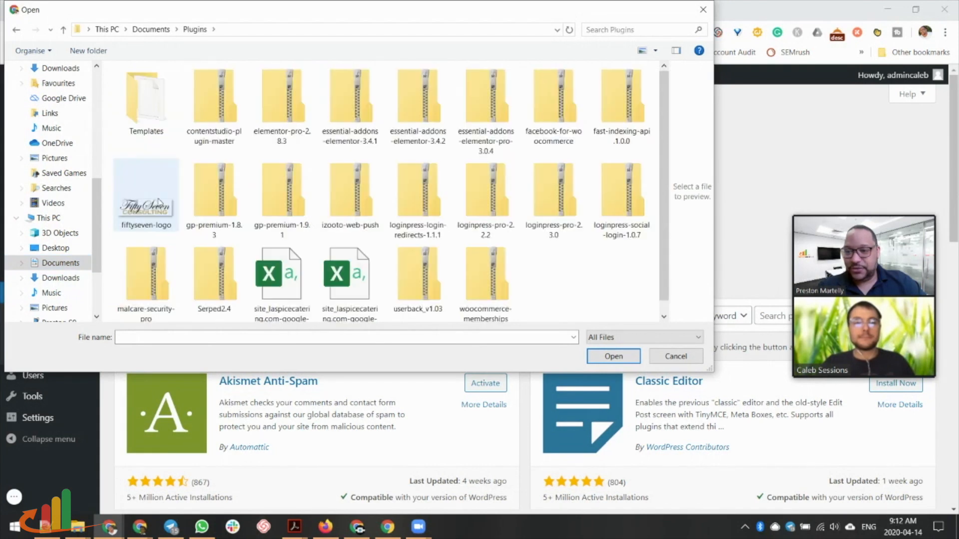
pyautogui.click(281, 107)
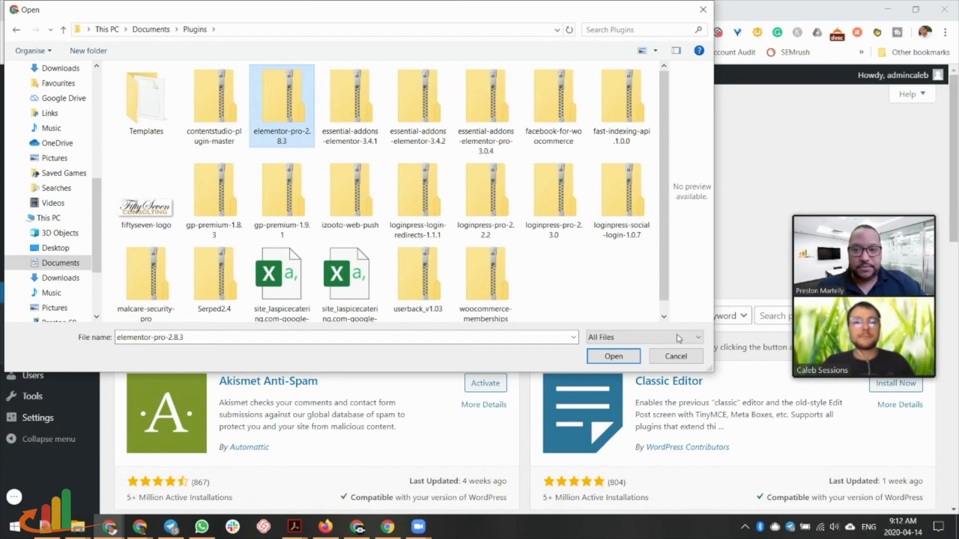
pyautogui.click(613, 356)
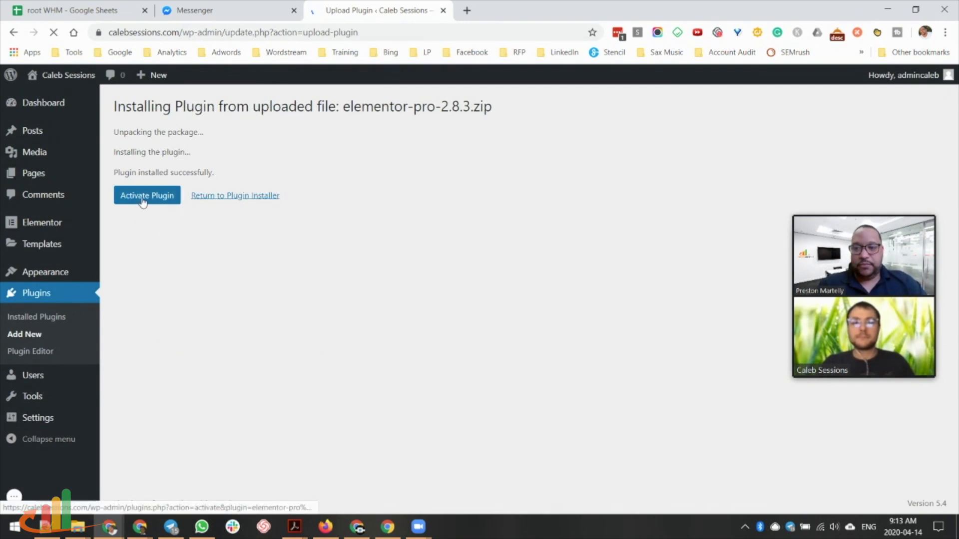
pyautogui.click(147, 200)
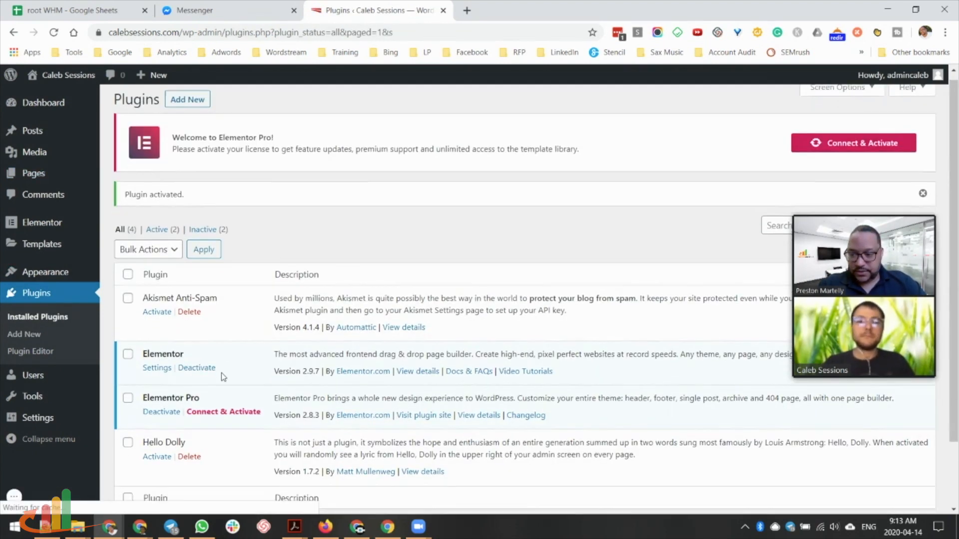
# Delete the Hello Dolly and Akismet Anti-Spam plugins from the Installed Plugins list.
pyautogui.scroll(-1, 228, 359)
pyautogui.scroll(1, 229, 359)
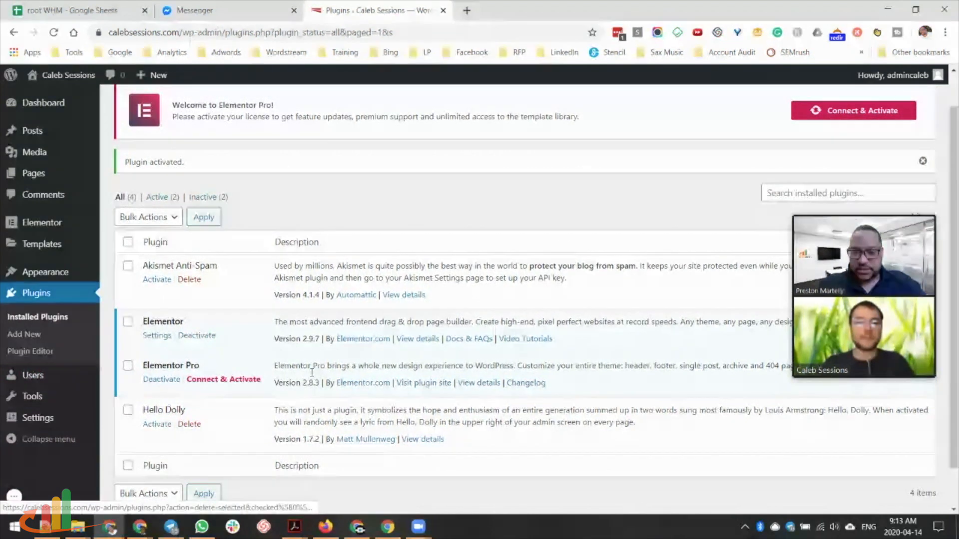
pyautogui.scroll(-1, 256, 450)
pyautogui.scroll(-1, 256, 450)
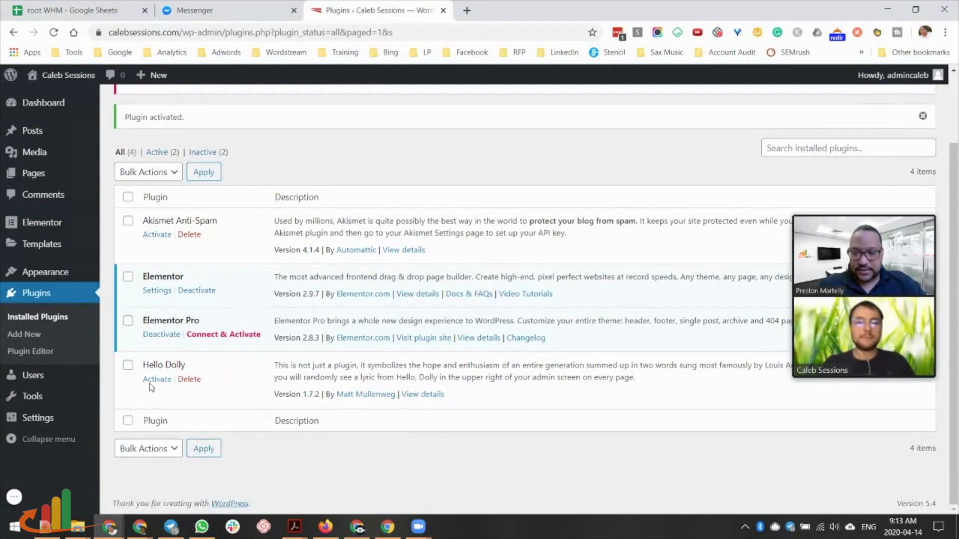
pyautogui.click(194, 380)
pyautogui.click(537, 104)
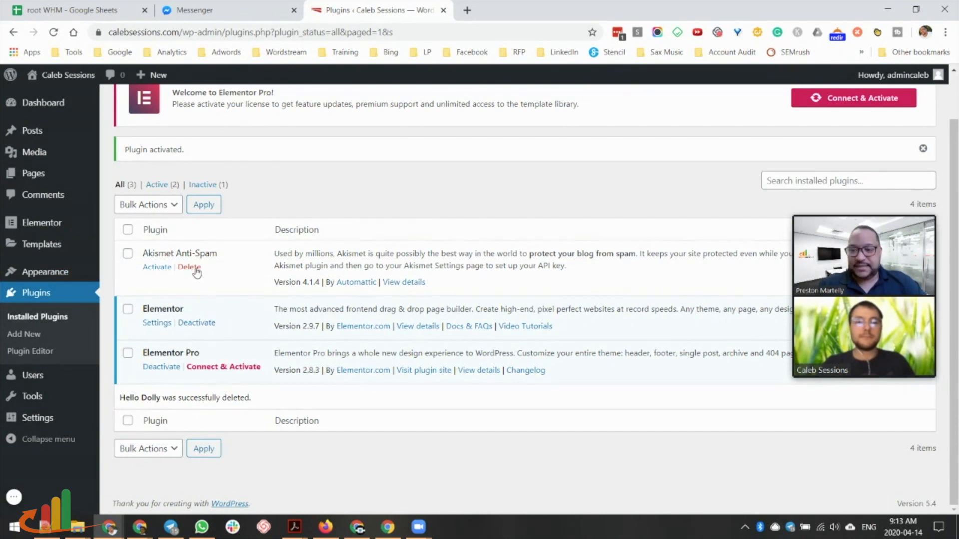
pyautogui.click(192, 267)
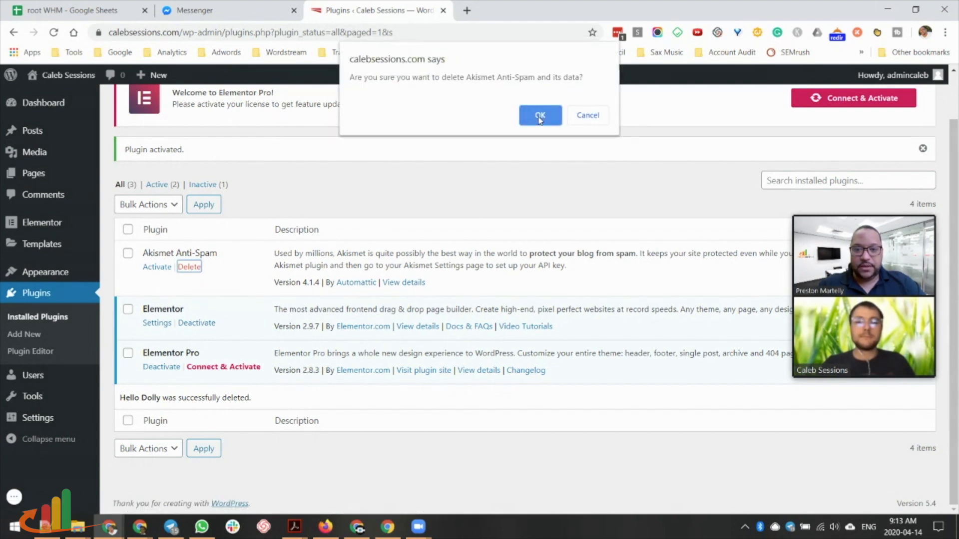
pyautogui.click(540, 116)
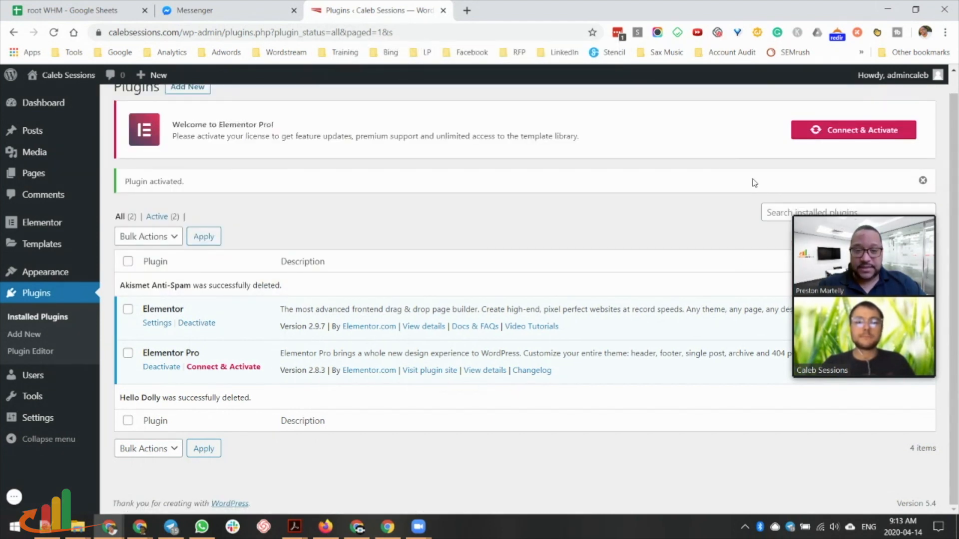
pyautogui.scroll(1, 303, 275)
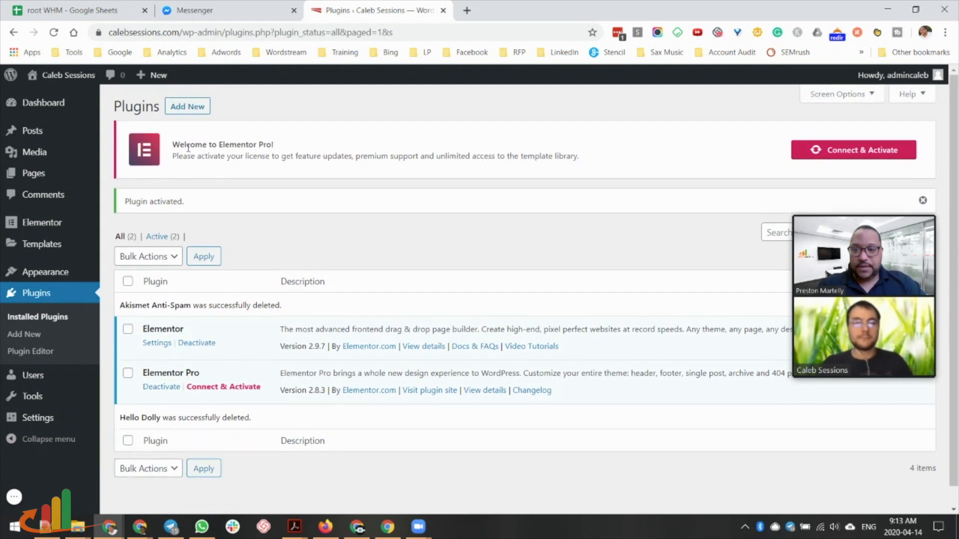
# Search new plugins for 'leads for elementor', then install and activate Lenix Elementor Leads addon.
pyautogui.click(188, 106)
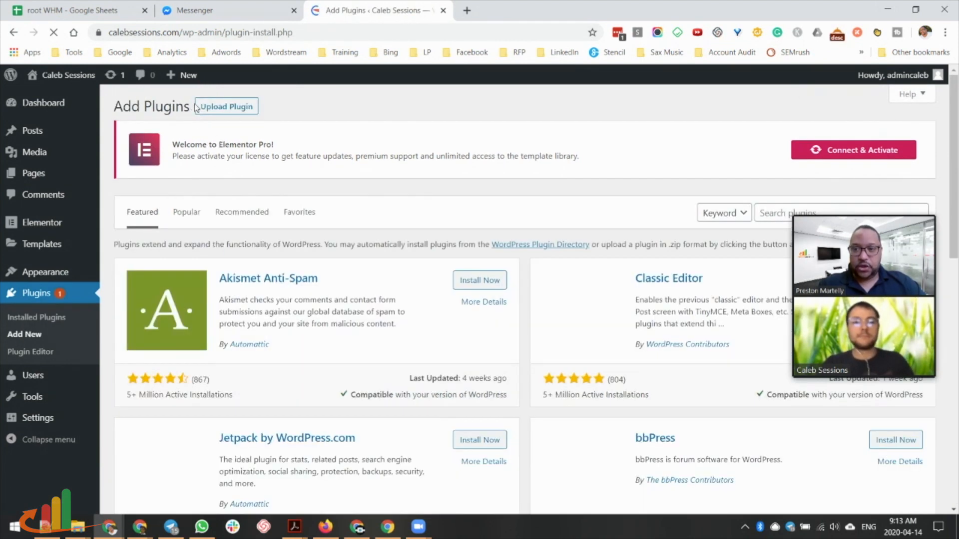
pyautogui.click(770, 213)
pyautogui.click(774, 305)
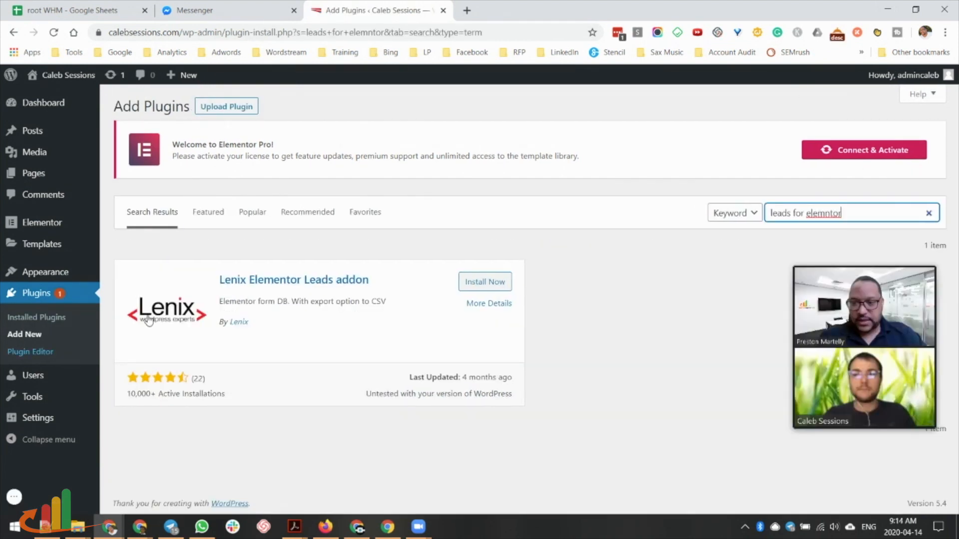
pyautogui.click(498, 284)
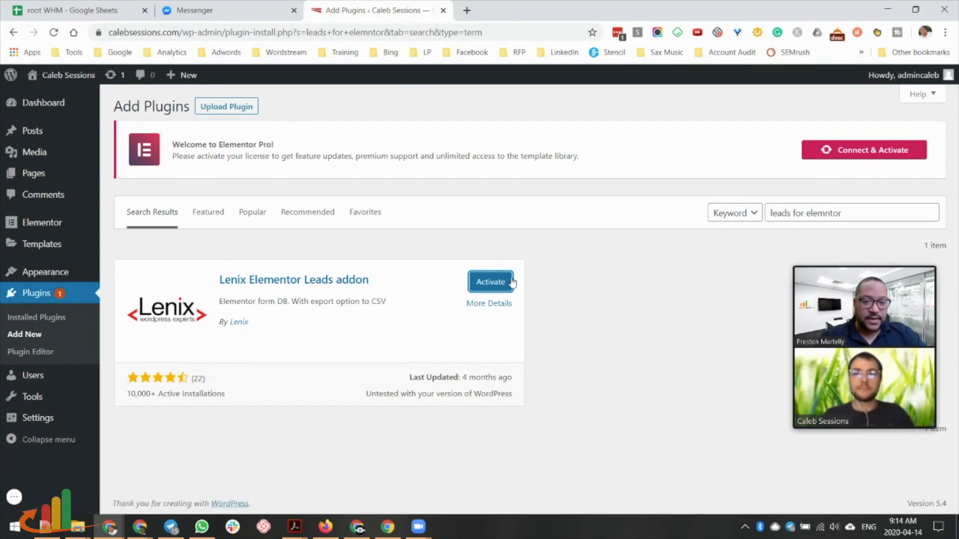
pyautogui.click(506, 286)
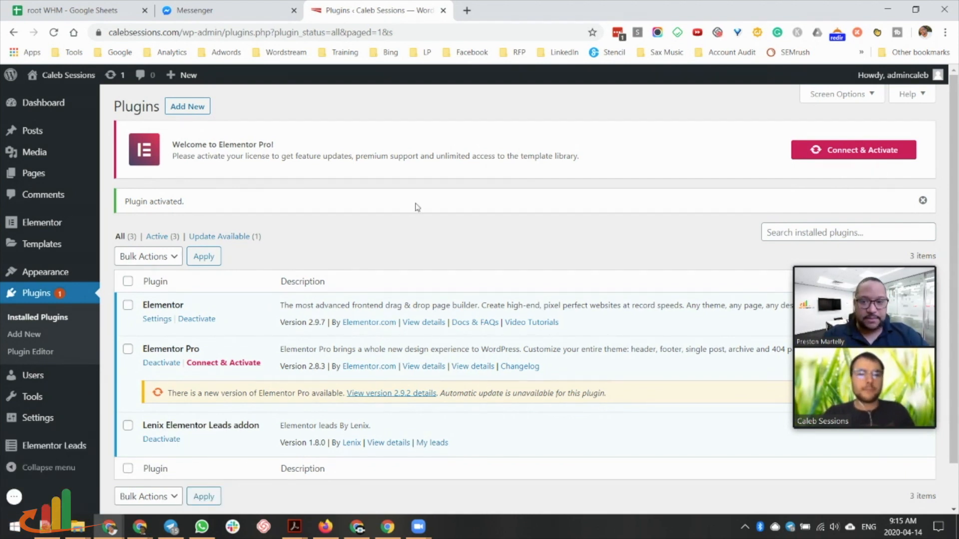
# Search new plugins for 'stencil', then install and activate Stencil for WordPress 1.13.1.
pyautogui.click(190, 106)
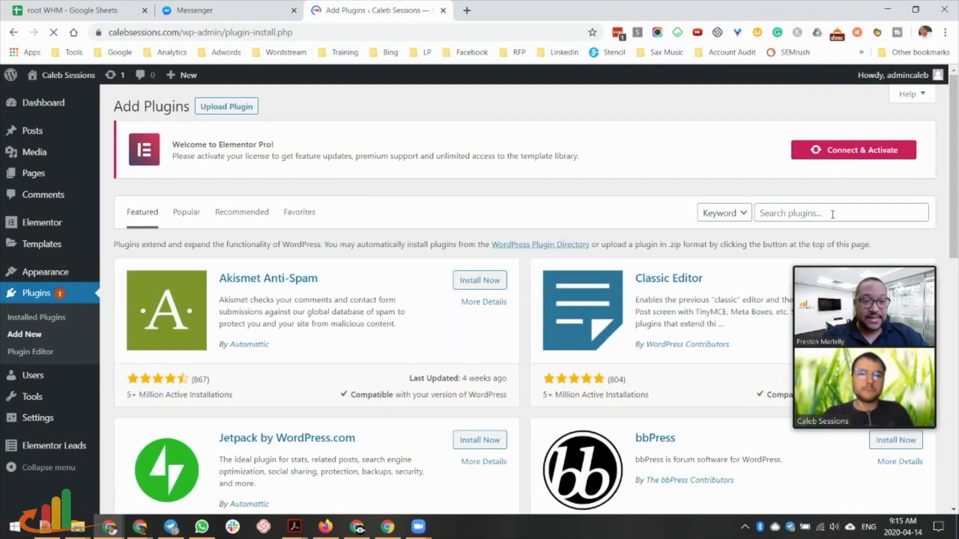
pyautogui.click(833, 215)
pyautogui.write('stencil')
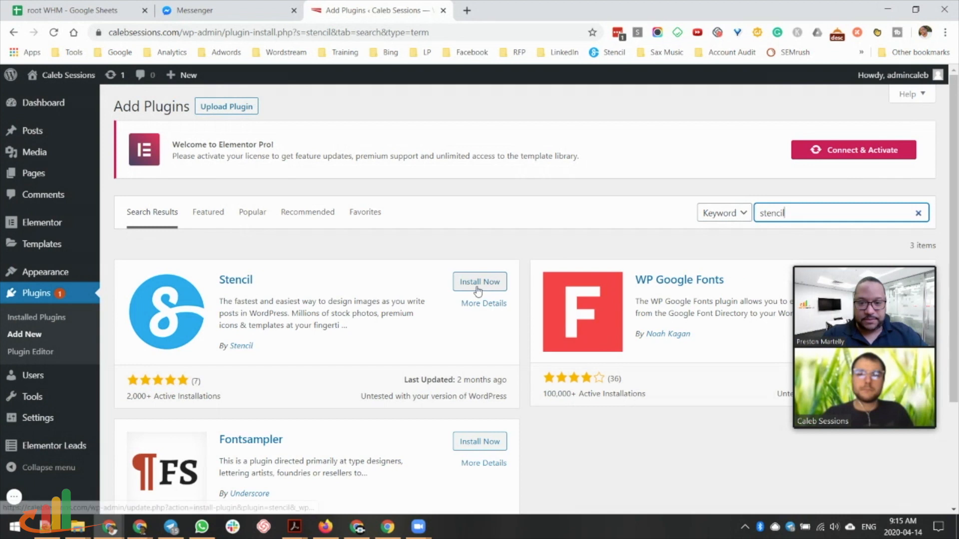
pyautogui.click(477, 283)
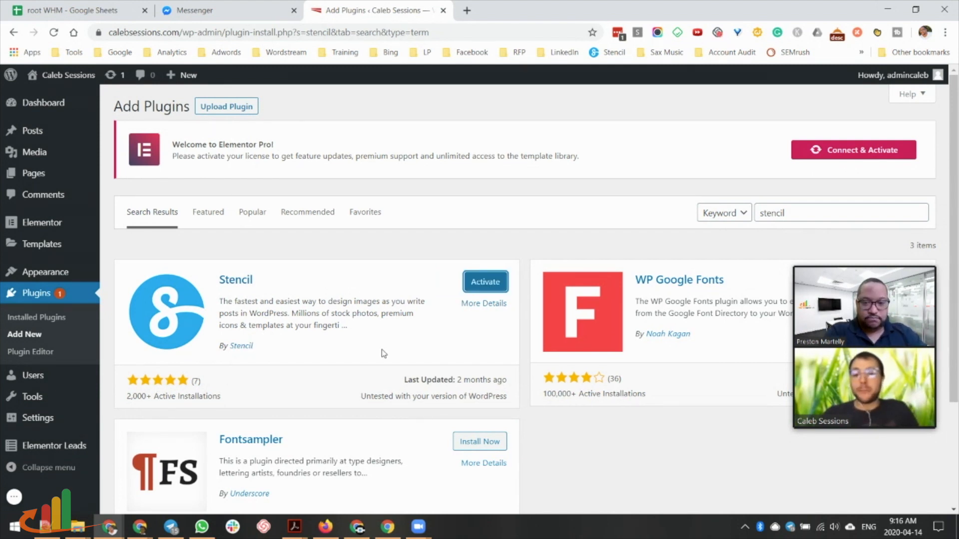
pyautogui.click(487, 286)
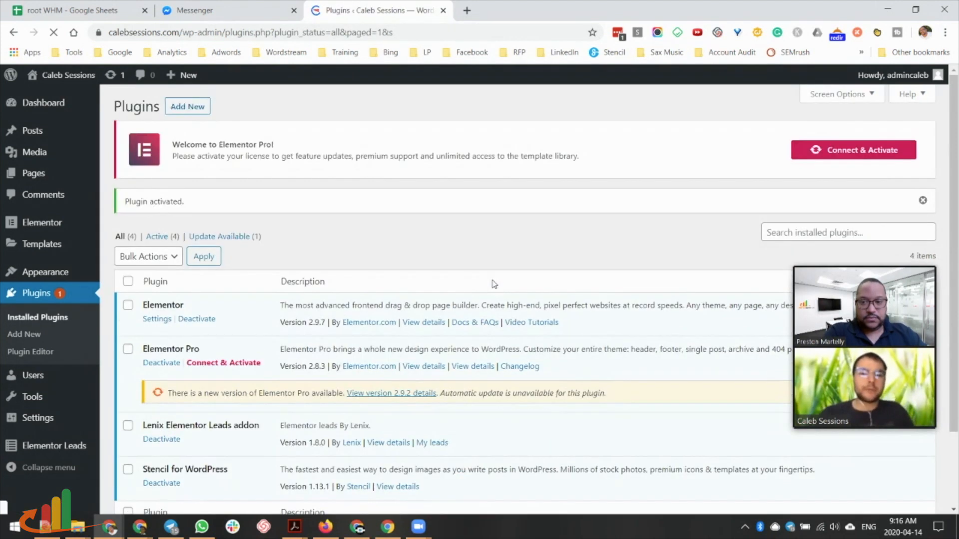
pyautogui.scroll(-2, 230, 410)
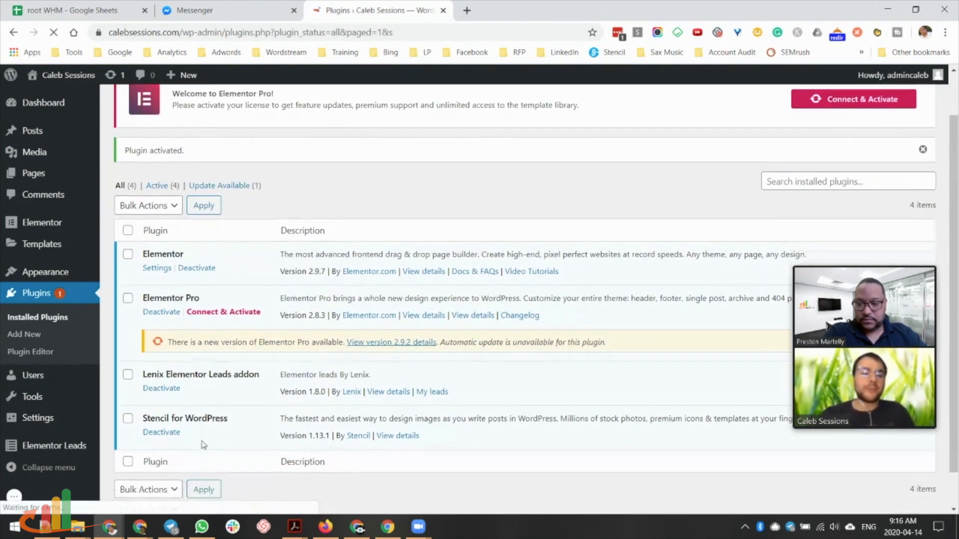
pyautogui.scroll(1, 657, 278)
pyautogui.scroll(-1, 841, 171)
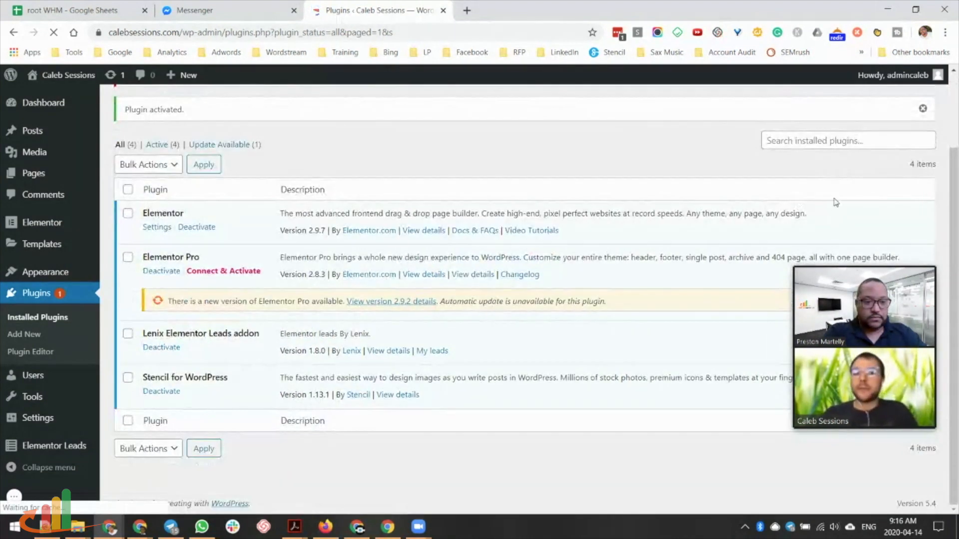
pyautogui.scroll(1, 829, 207)
pyautogui.scroll(1, 829, 207)
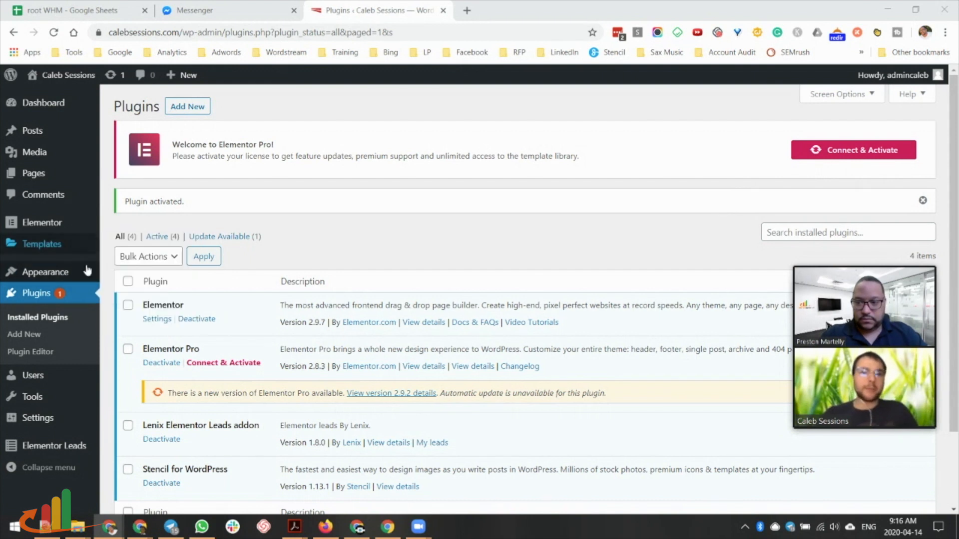
# Search the installed plugins for 'envato elementor' to check whether Envato is present.
pyautogui.click(813, 233)
pyautogui.write('envato elementor')
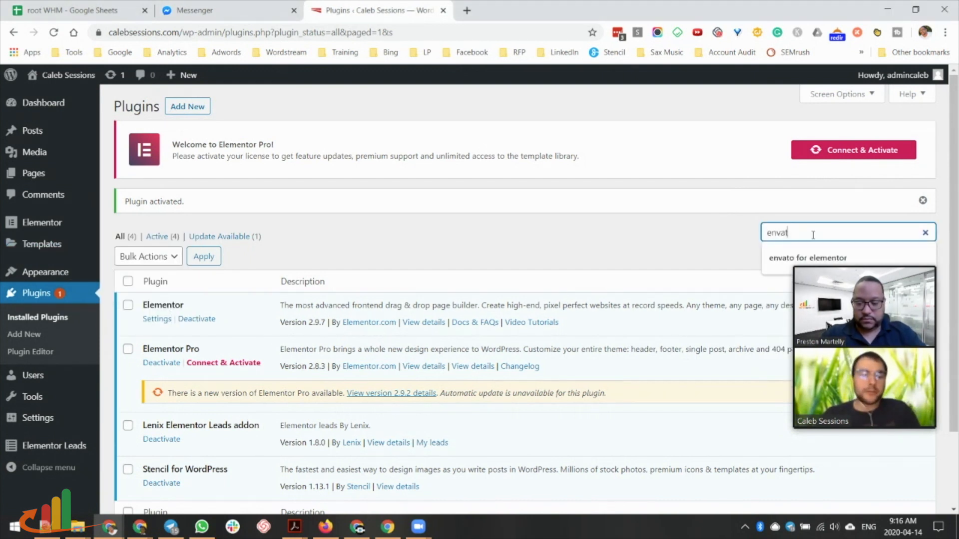
pyautogui.press('BackSpace')
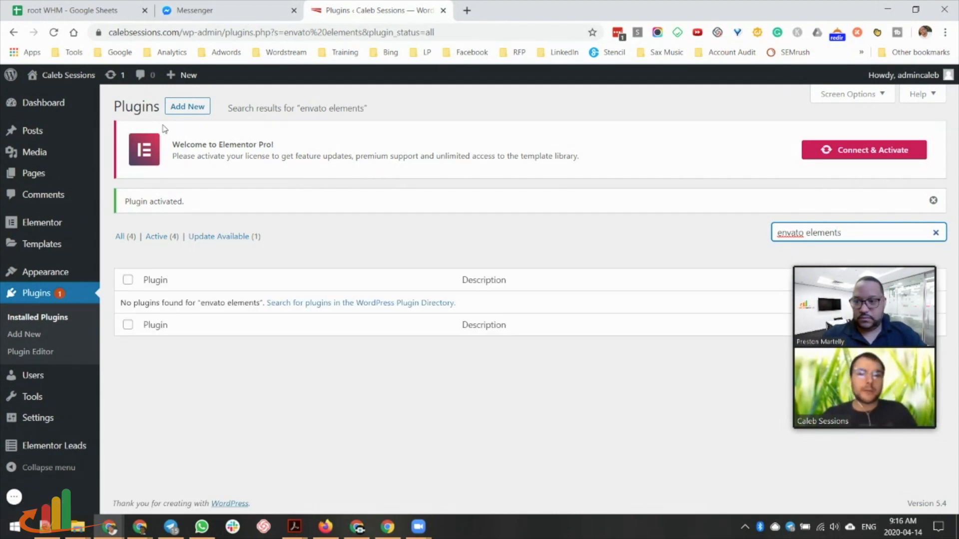
# Search new plugins for 'envato for elementor', then install and activate Envato Elements 1.1.9.
pyautogui.click(172, 113)
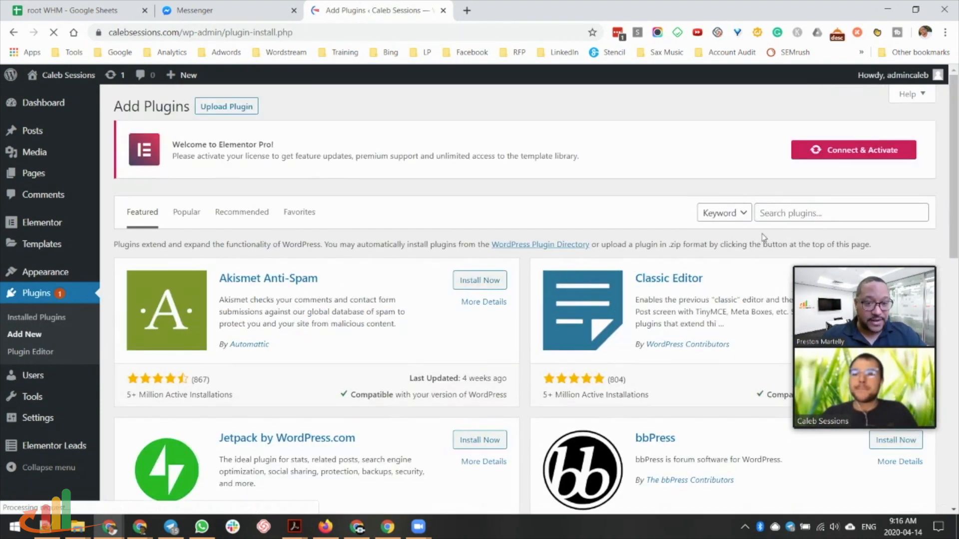
pyautogui.click(796, 214)
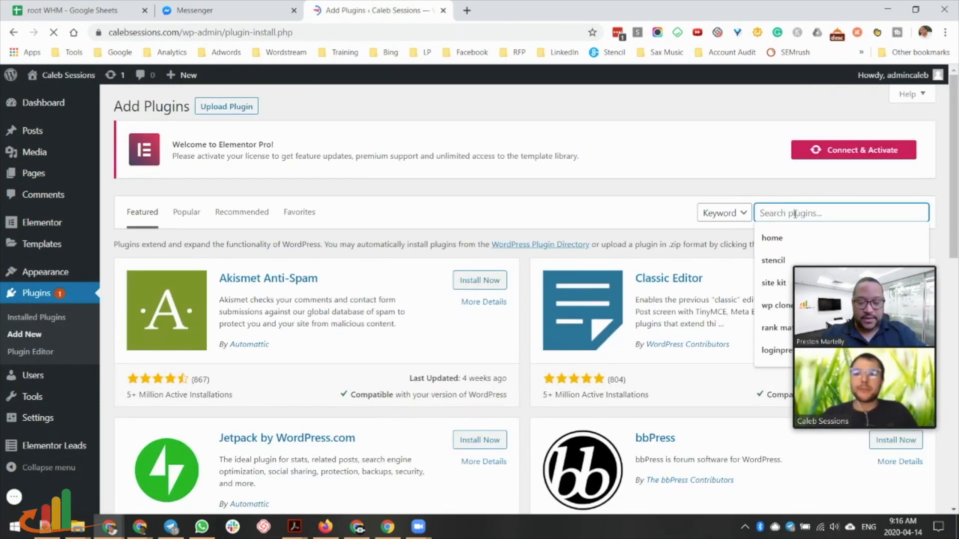
pyautogui.write('envato for elementor')
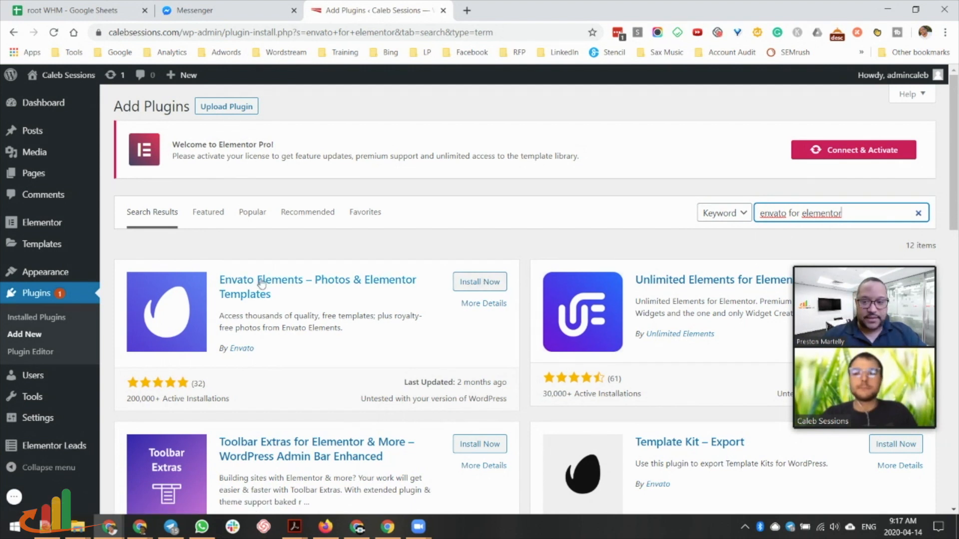
pyautogui.click(487, 284)
pyautogui.click(487, 284)
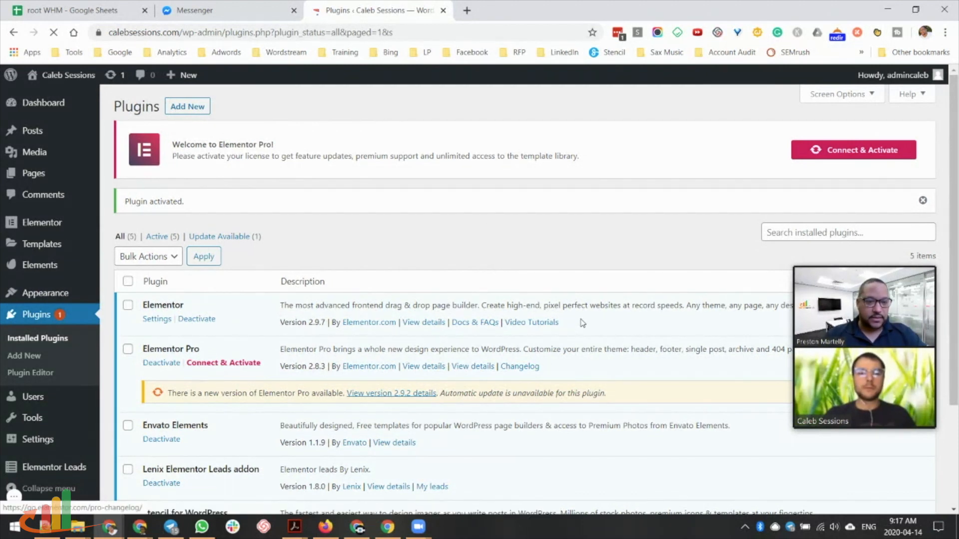
pyautogui.scroll(-2, 489, 365)
pyautogui.scroll(2, 579, 325)
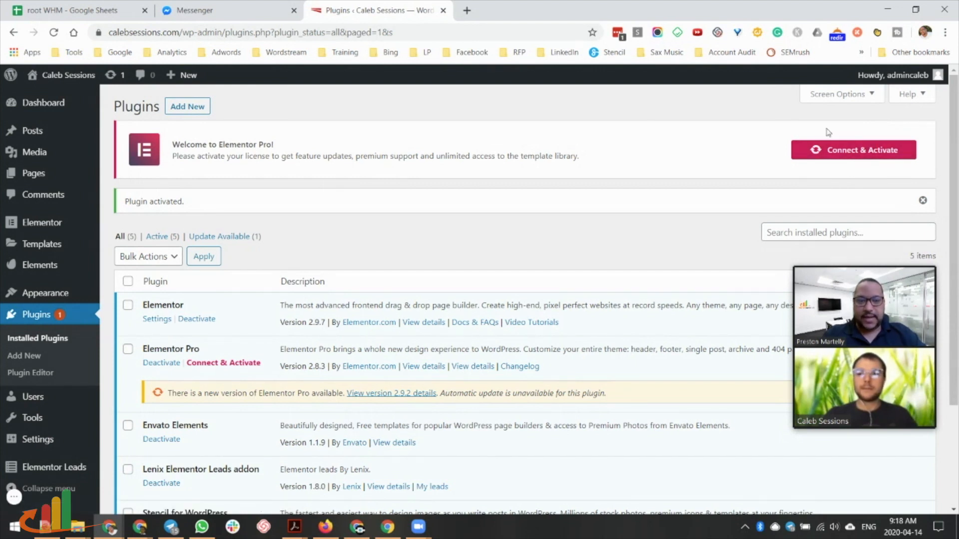
pyautogui.scroll(-2, 171, 455)
pyautogui.scroll(2, 382, 379)
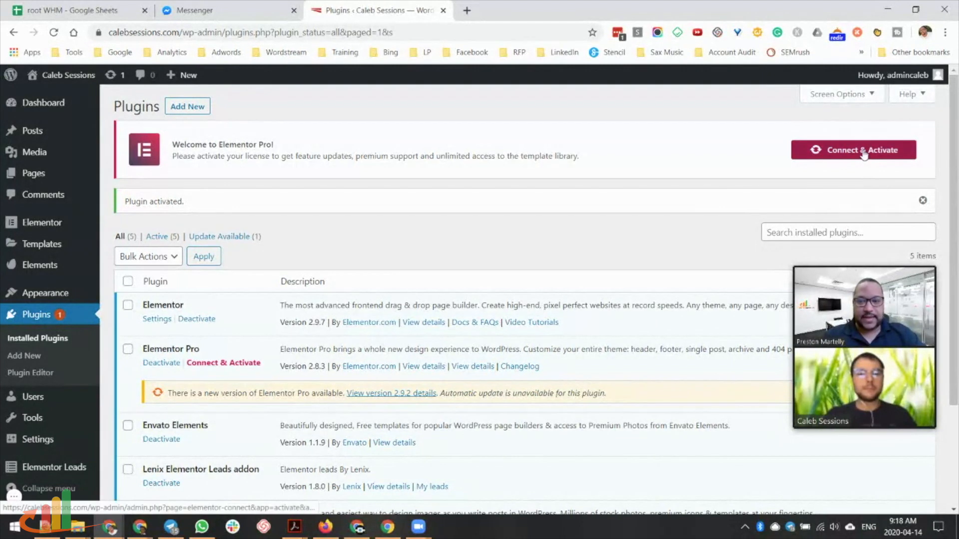
# Connect and activate the Elementor Pro license, then go to the Envato Elements page.
pyautogui.click(860, 150)
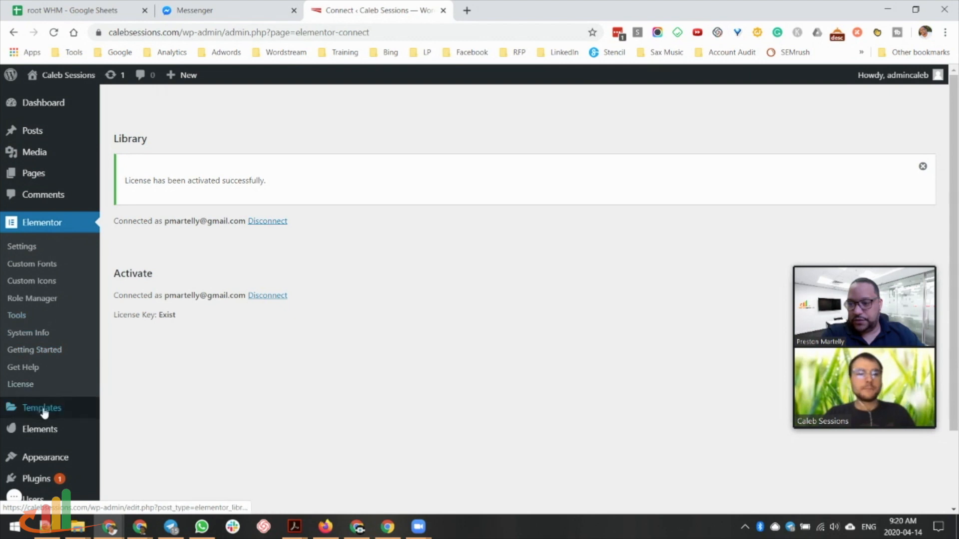
pyautogui.click(43, 432)
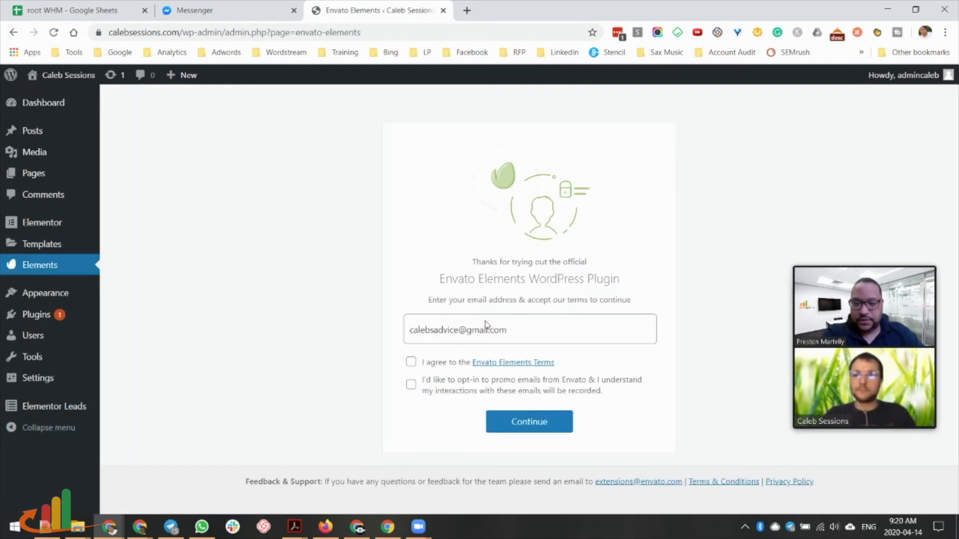
# Accept the Envato Elements terms and submit the registration.
pyautogui.click(410, 361)
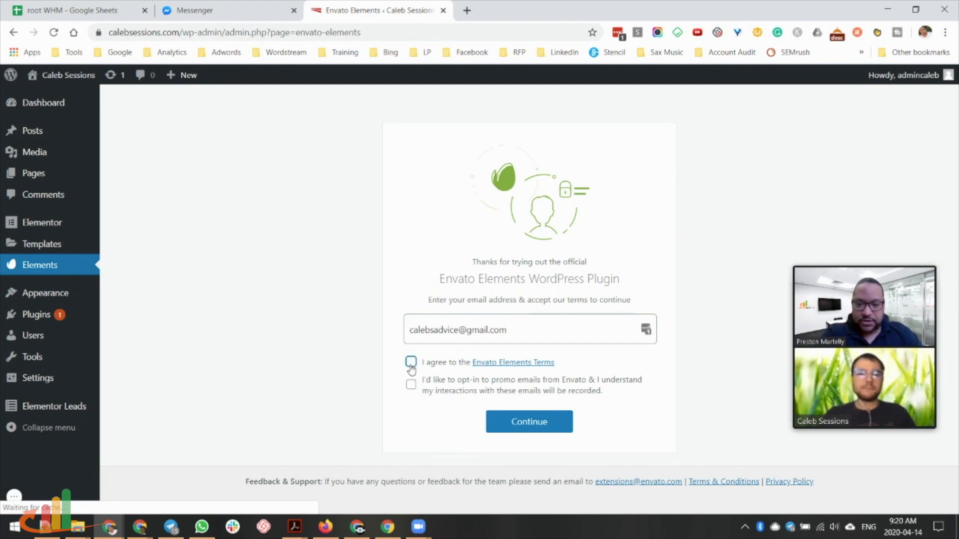
pyautogui.click(410, 384)
pyautogui.click(529, 422)
# Scroll the premium template kits to page 2 until the Videographer kit is visible.
pyautogui.scroll(-4, 490, 243)
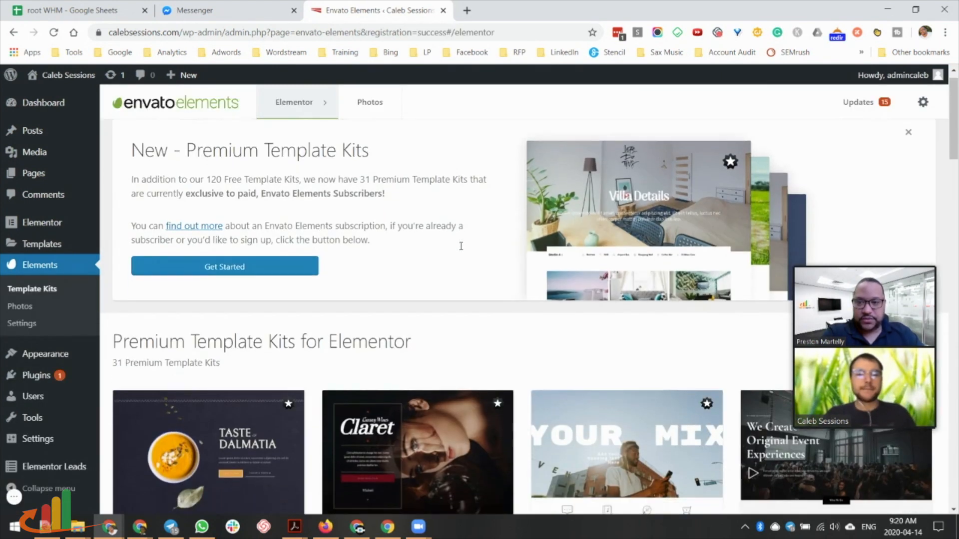
pyautogui.scroll(-1, 459, 252)
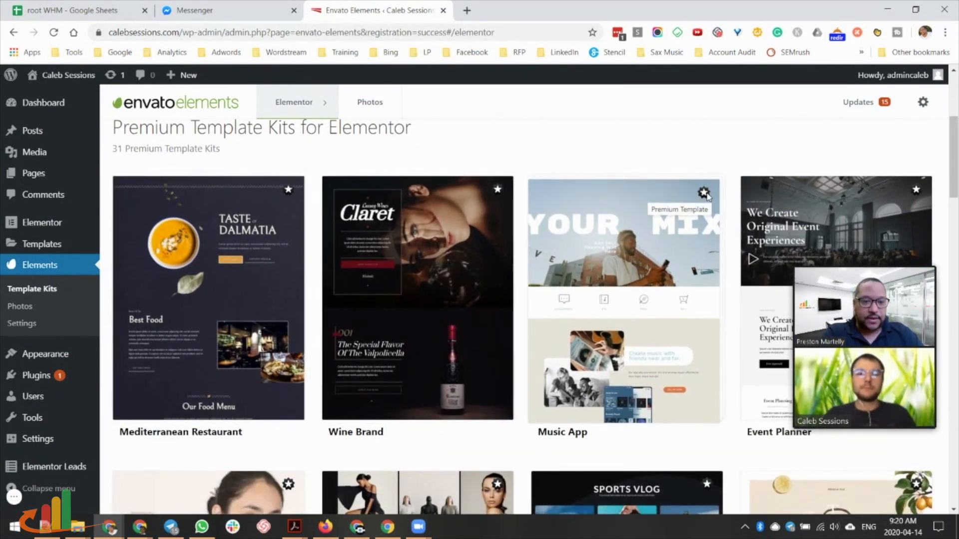
pyautogui.scroll(-2, 617, 277)
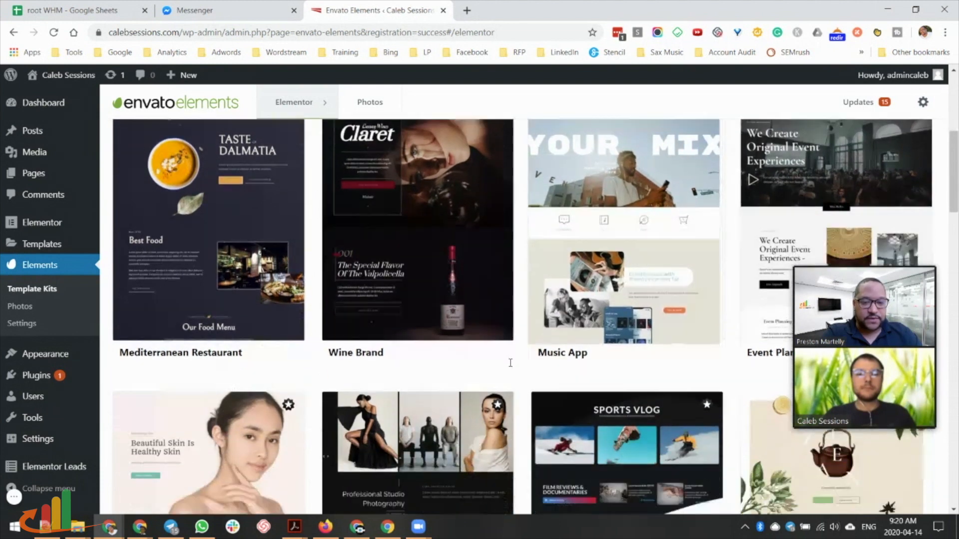
pyautogui.scroll(-1, 259, 408)
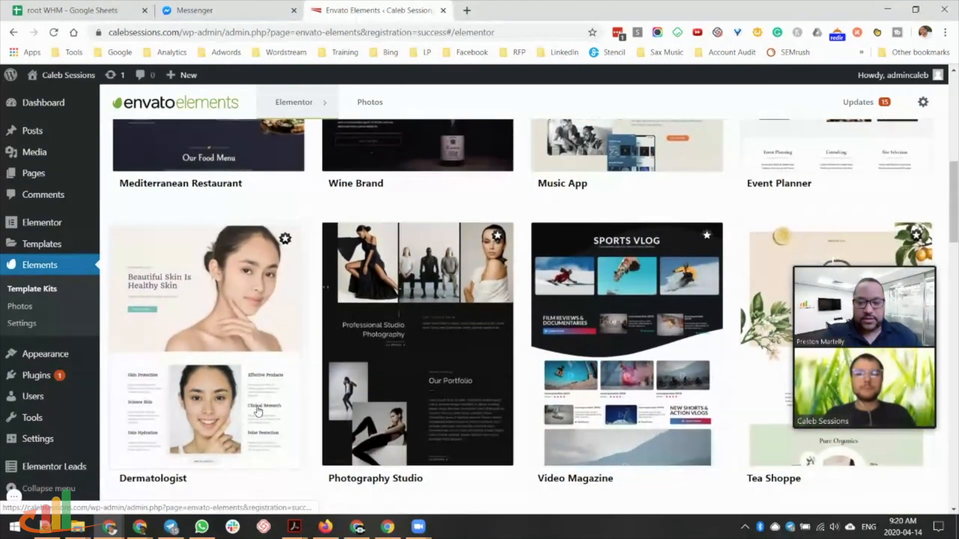
pyautogui.scroll(7, 258, 411)
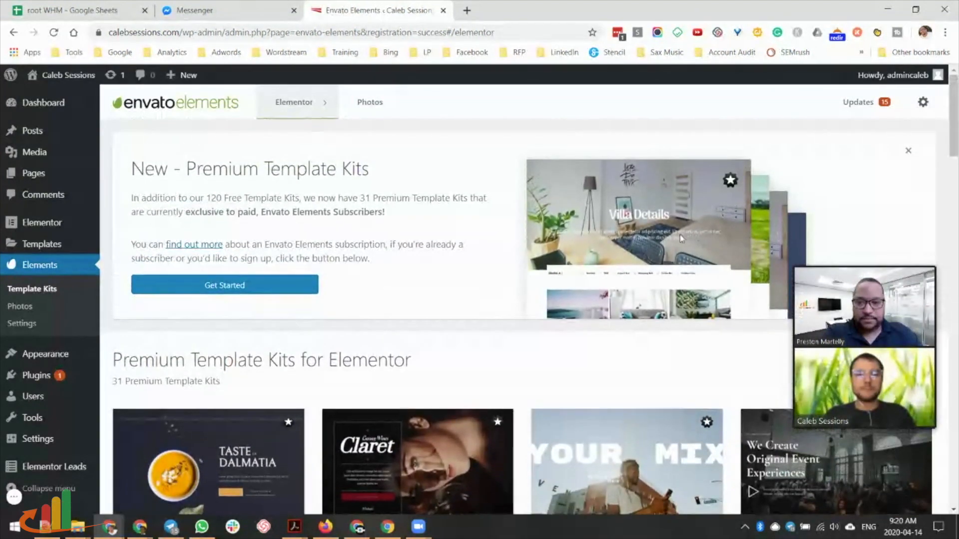
pyautogui.scroll(-2, 659, 258)
pyautogui.scroll(-5, 659, 257)
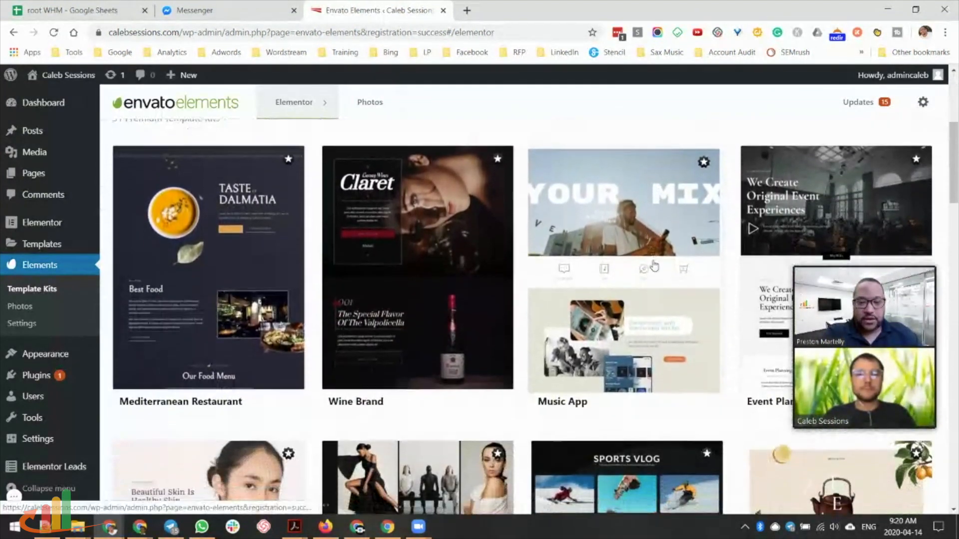
pyautogui.scroll(-5, 653, 266)
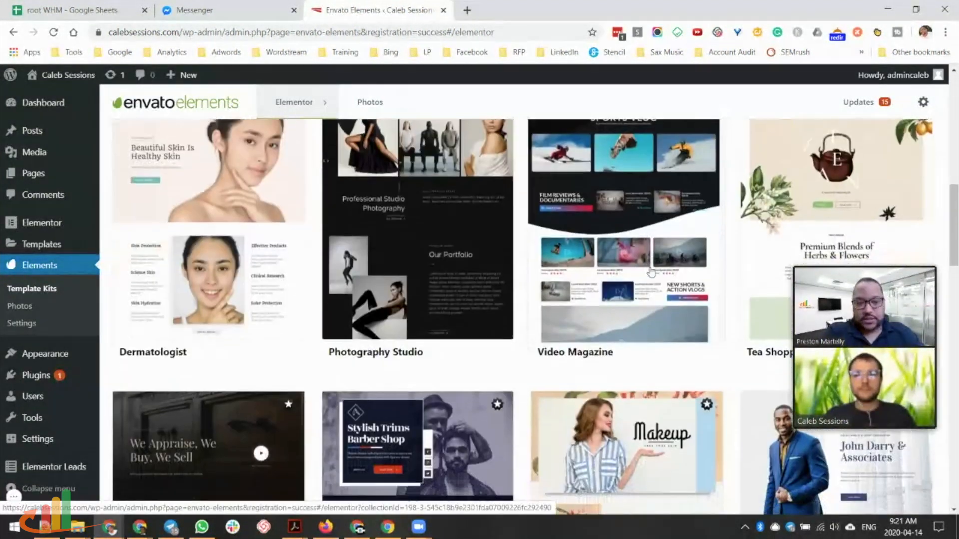
pyautogui.scroll(3, 651, 273)
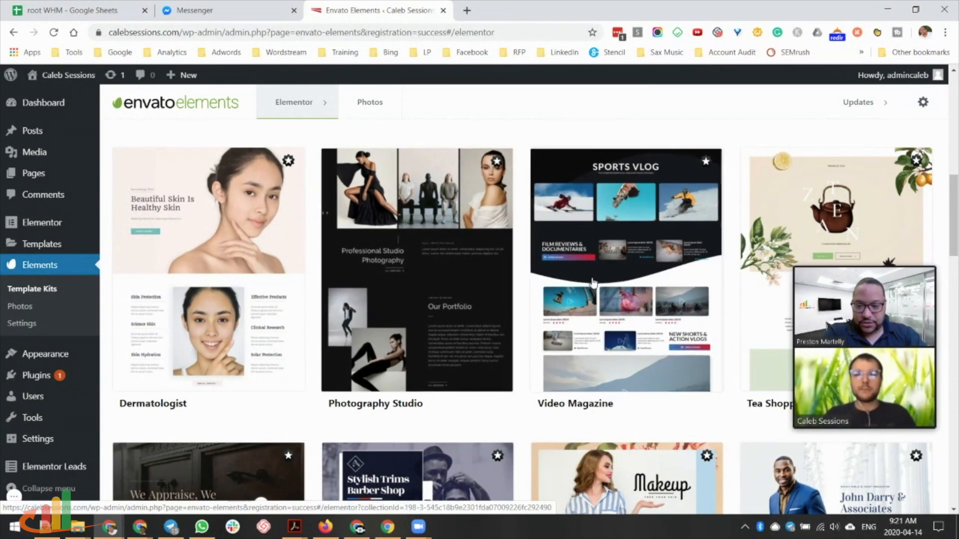
pyautogui.scroll(-5, 371, 236)
pyautogui.scroll(-15, 587, 282)
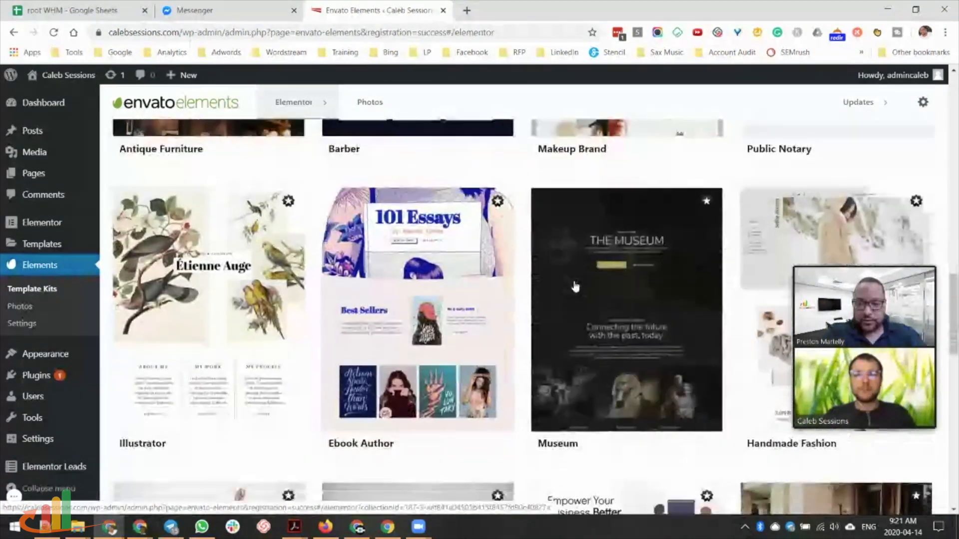
pyautogui.scroll(2, 608, 431)
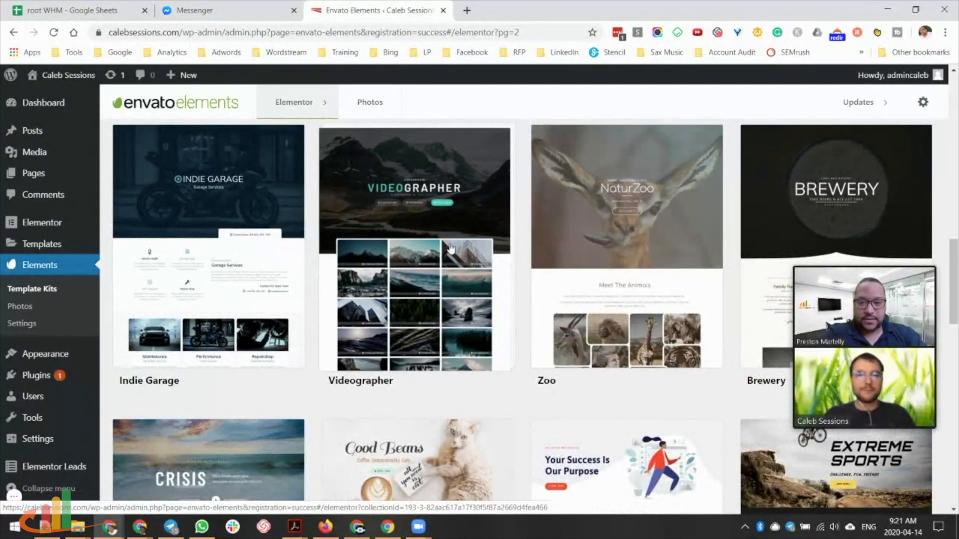
# Open the Videographer template kit and look over its template list.
pyautogui.click(472, 238)
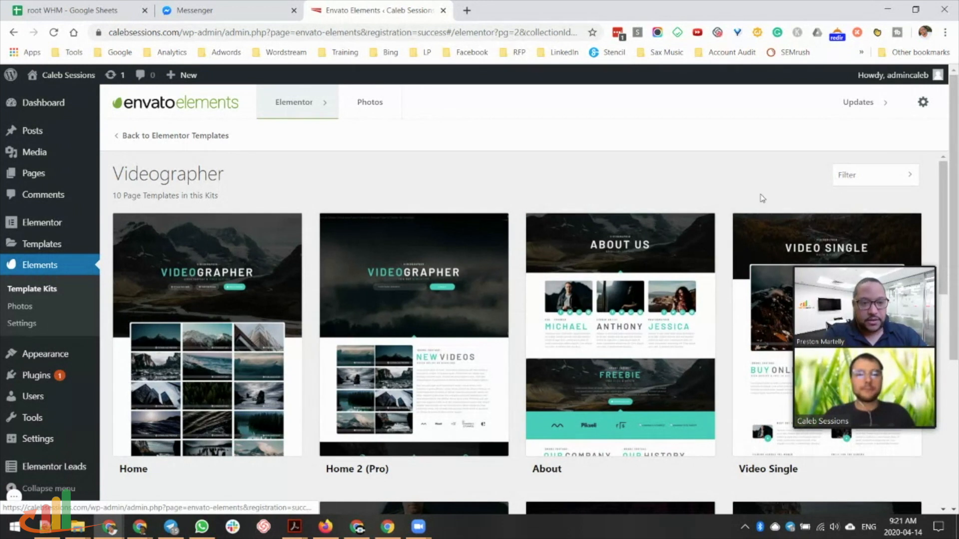
pyautogui.scroll(-1, 748, 213)
pyautogui.scroll(1, 599, 279)
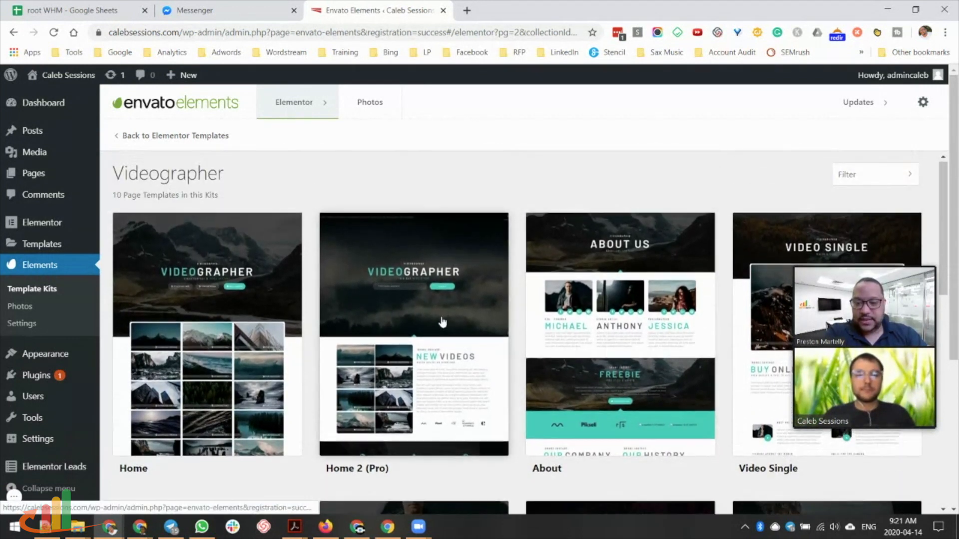
pyautogui.scroll(-3, 449, 325)
pyautogui.scroll(3, 274, 299)
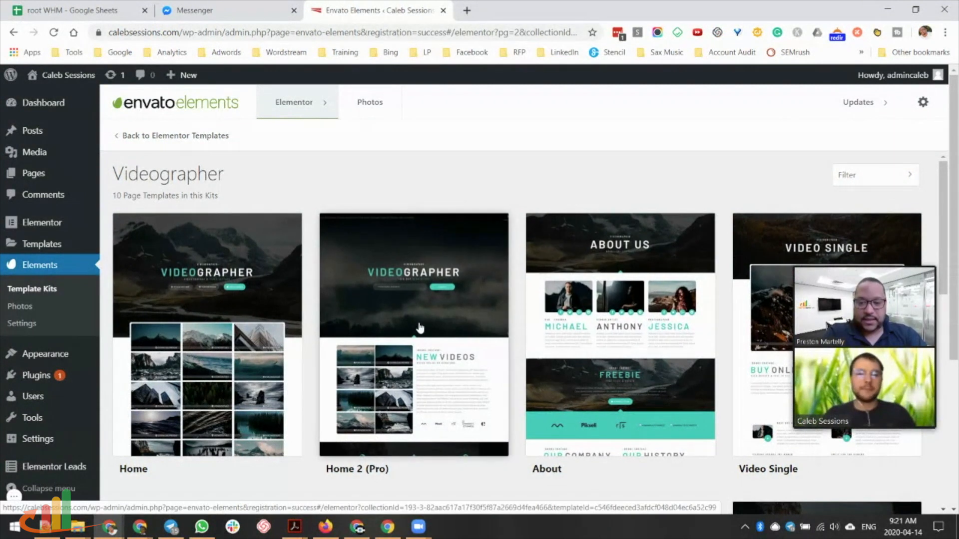
# Preview the kit's Home template, then go back to the template list.
pyautogui.click(231, 316)
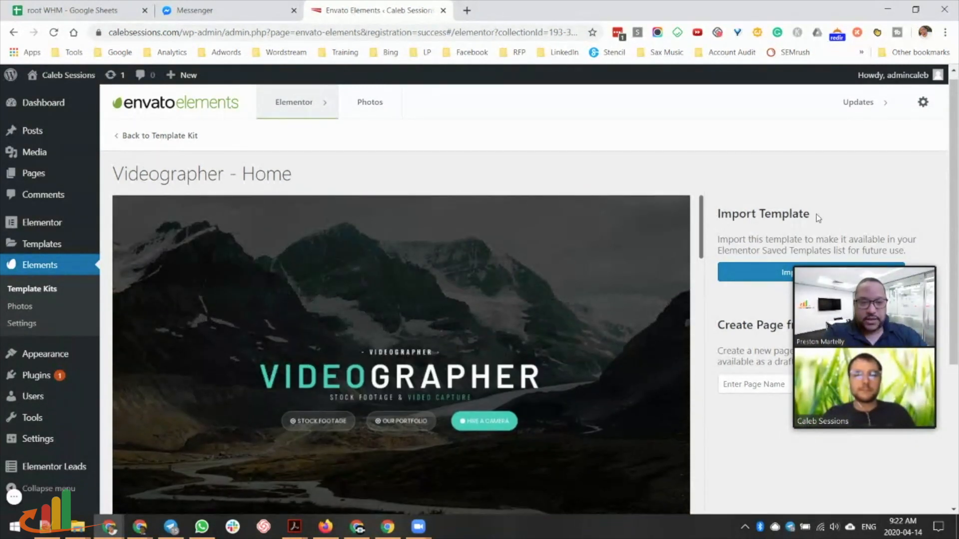
pyautogui.scroll(-1, 337, 359)
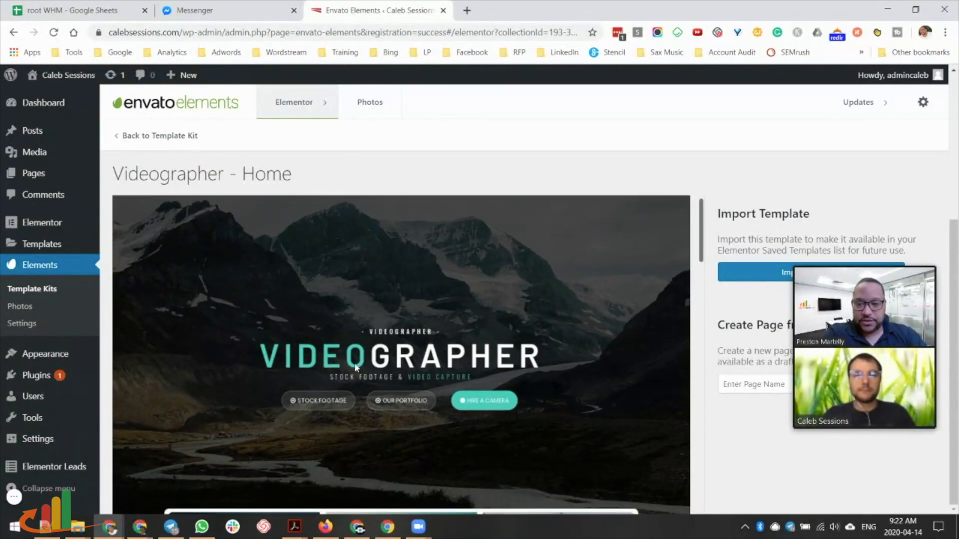
pyautogui.scroll(-4, 546, 379)
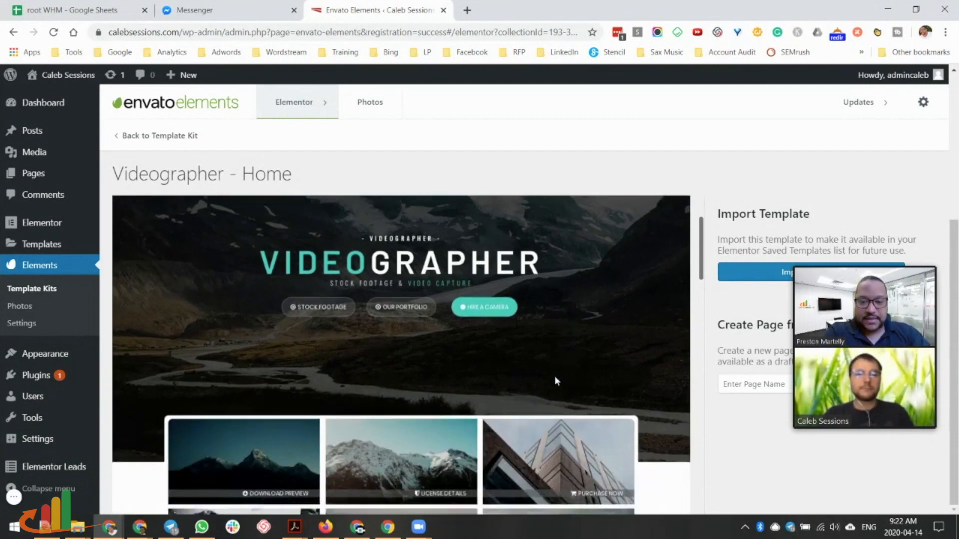
pyautogui.scroll(-10, 544, 397)
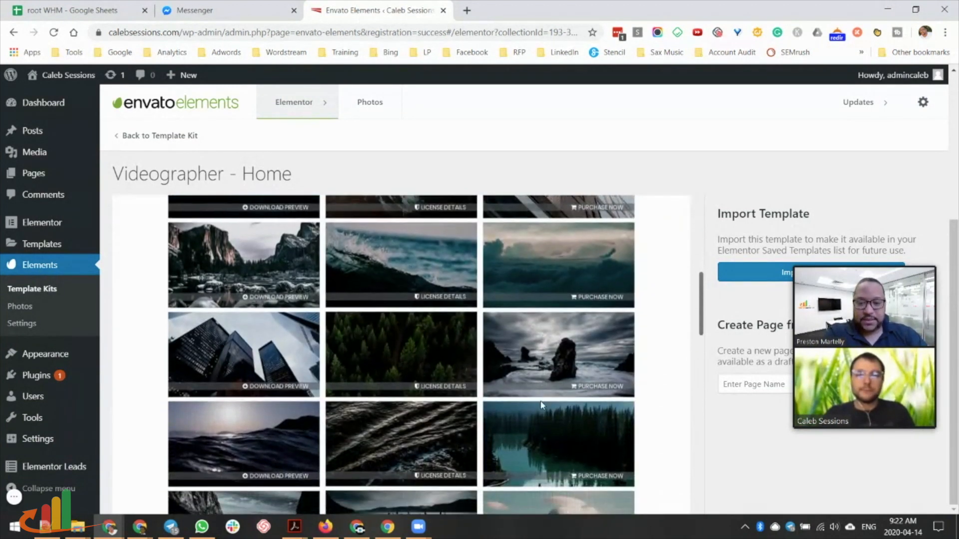
pyautogui.scroll(-8, 537, 405)
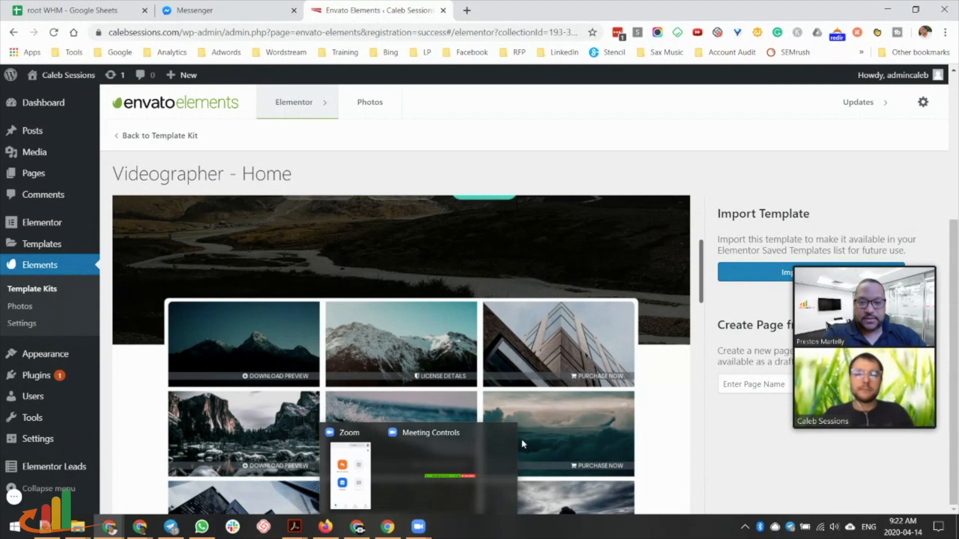
pyautogui.scroll(-2, 584, 285)
pyautogui.hotkey('alt', 'Left')
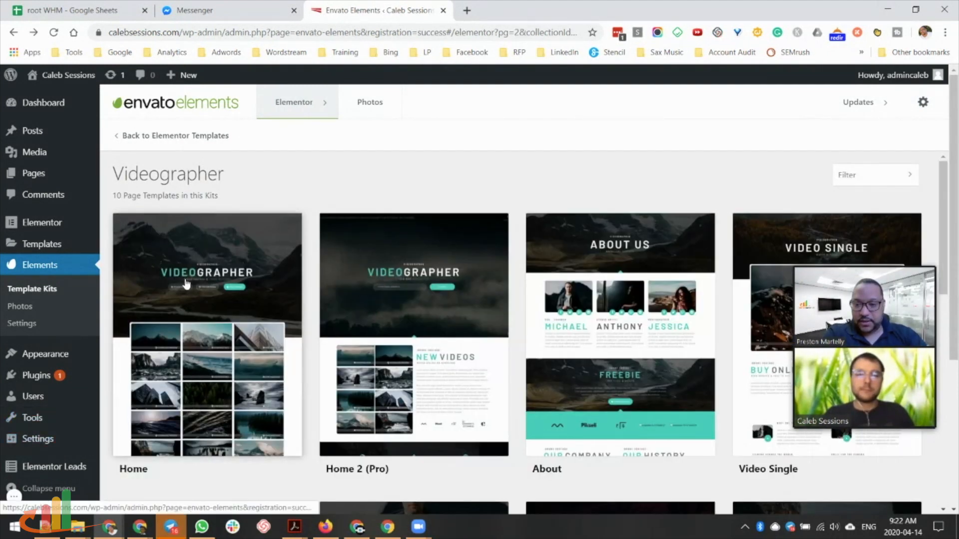
# Preview the Home 2 (Pro) template's page and its page-creation options.
pyautogui.click(471, 318)
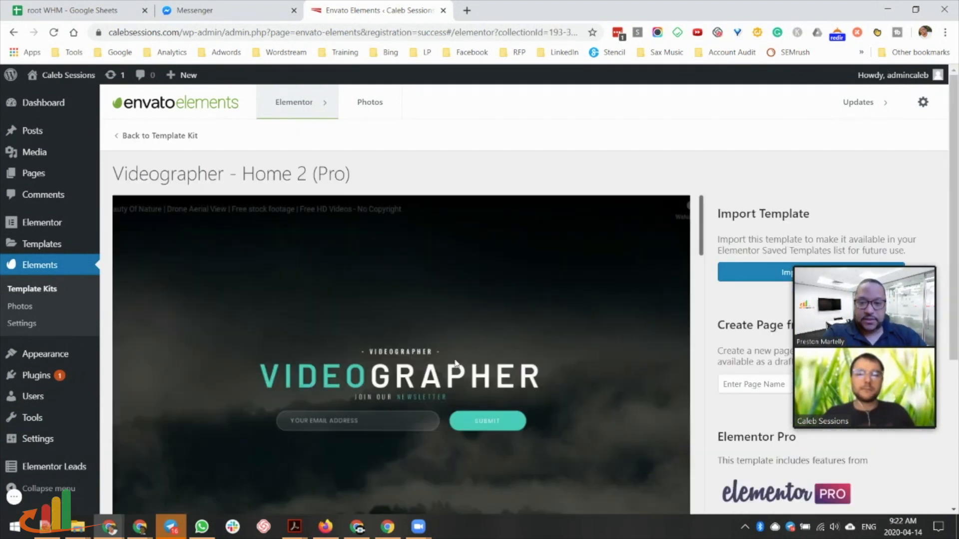
pyautogui.scroll(-7, 458, 340)
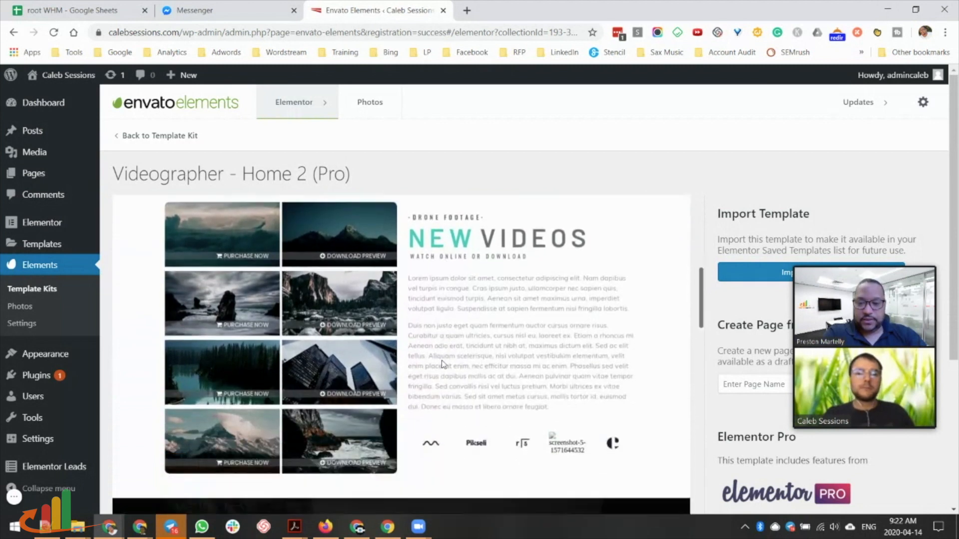
pyautogui.scroll(4, 440, 366)
pyautogui.scroll(2, 441, 366)
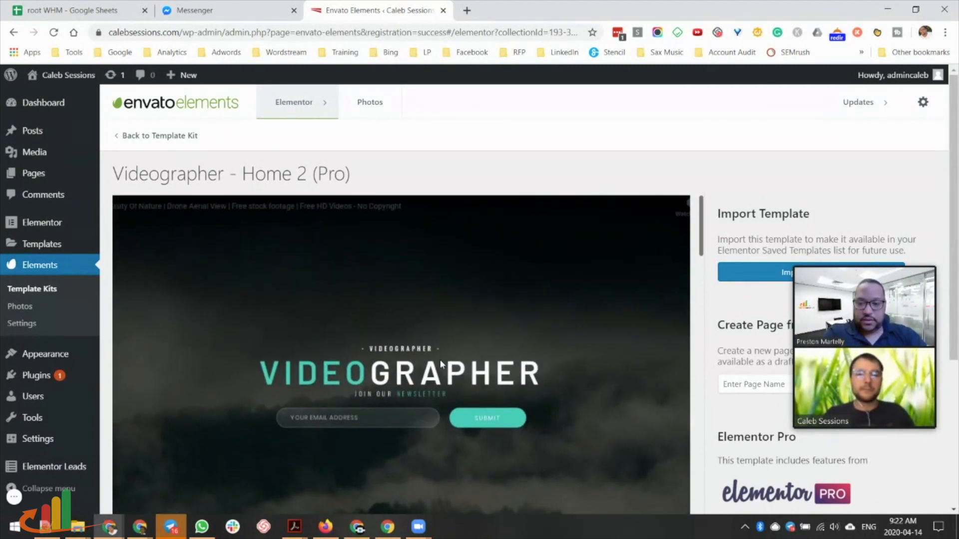
pyautogui.scroll(-8, 438, 363)
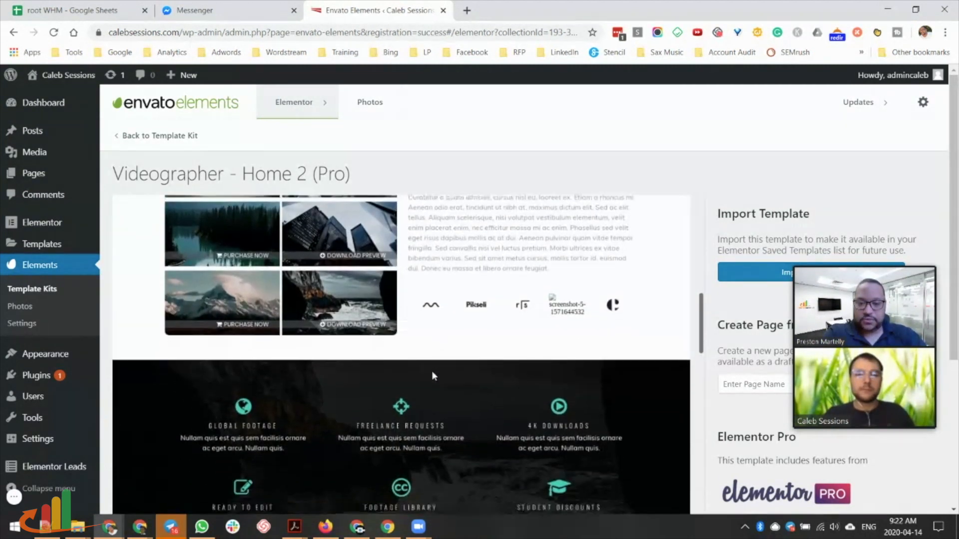
pyautogui.scroll(-8, 429, 373)
pyautogui.scroll(5, 427, 374)
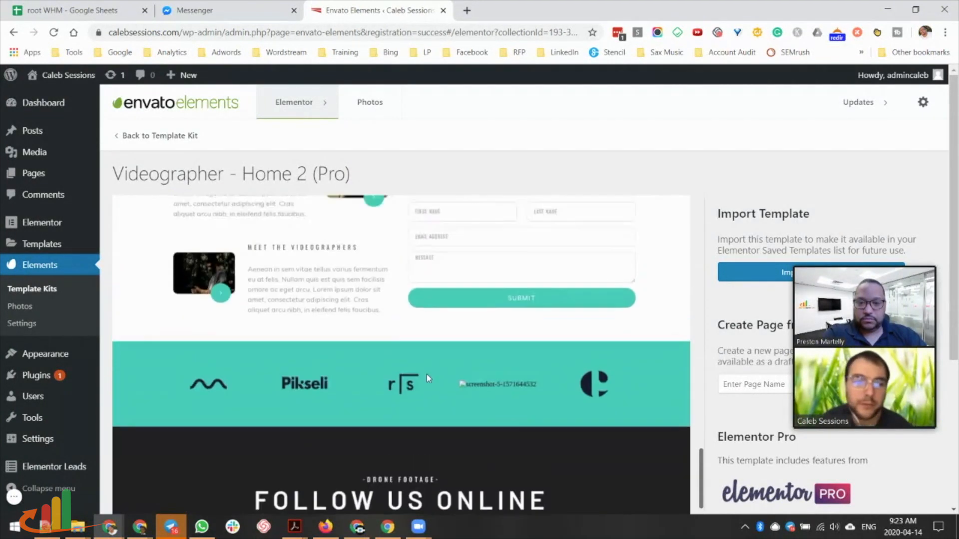
pyautogui.scroll(2, 427, 373)
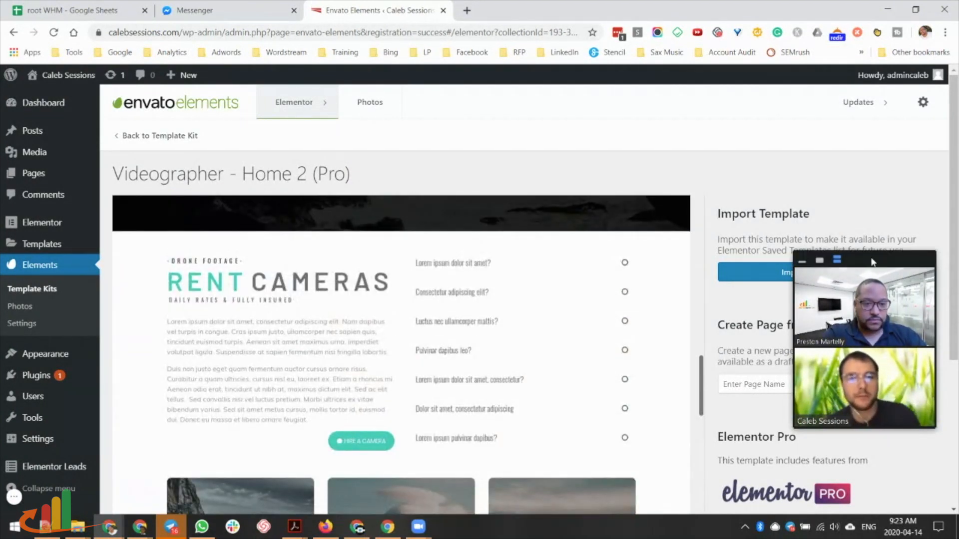
pyautogui.scroll(9, 426, 422)
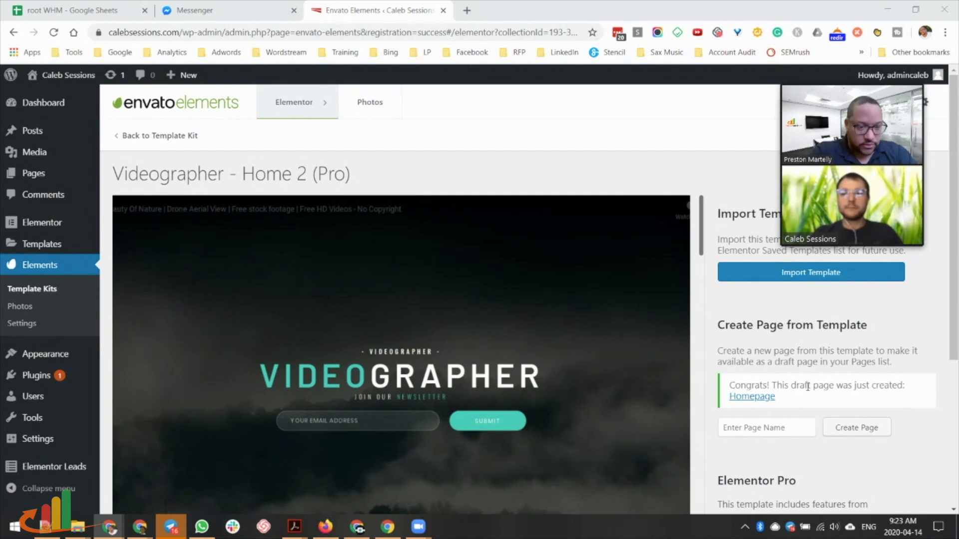
# Create a draft page from the Videographer kit's About template.
pyautogui.click(150, 135)
pyautogui.scroll(-1, 624, 309)
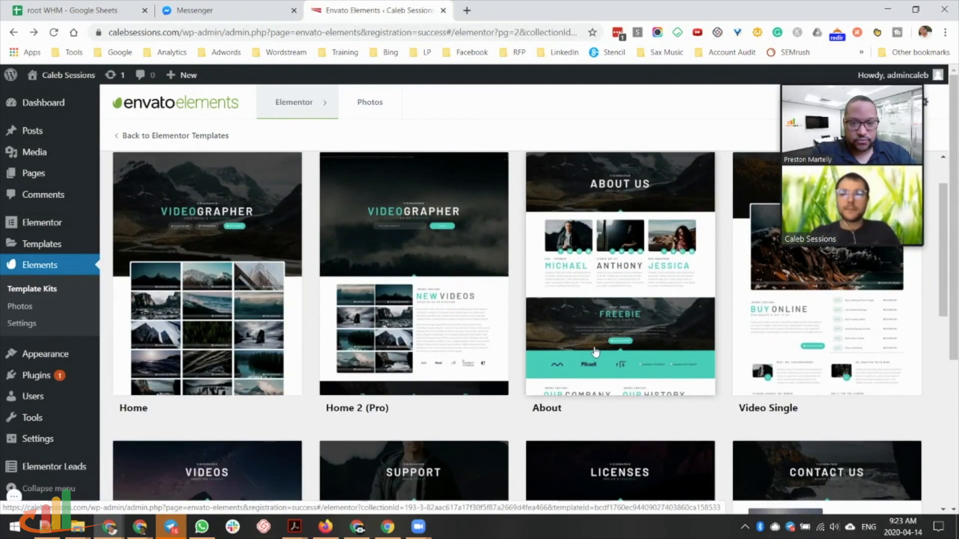
pyautogui.click(642, 238)
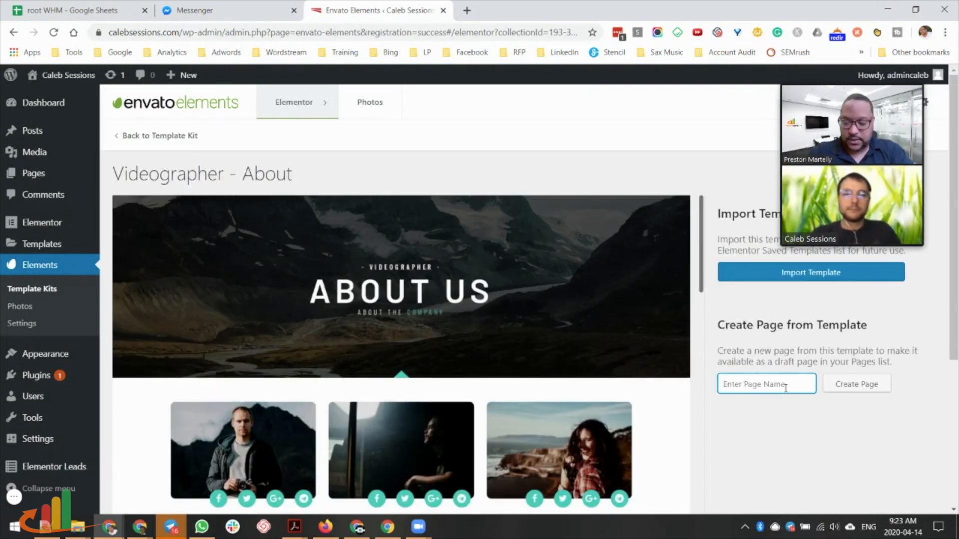
pyautogui.click(857, 383)
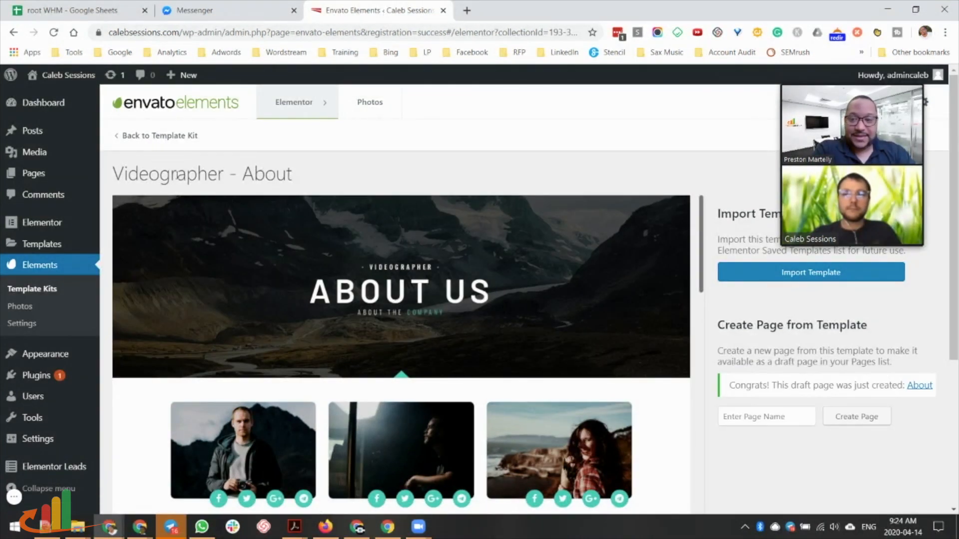
# Open the Videos (Pro) template's details from the kit's templates.
pyautogui.click(152, 137)
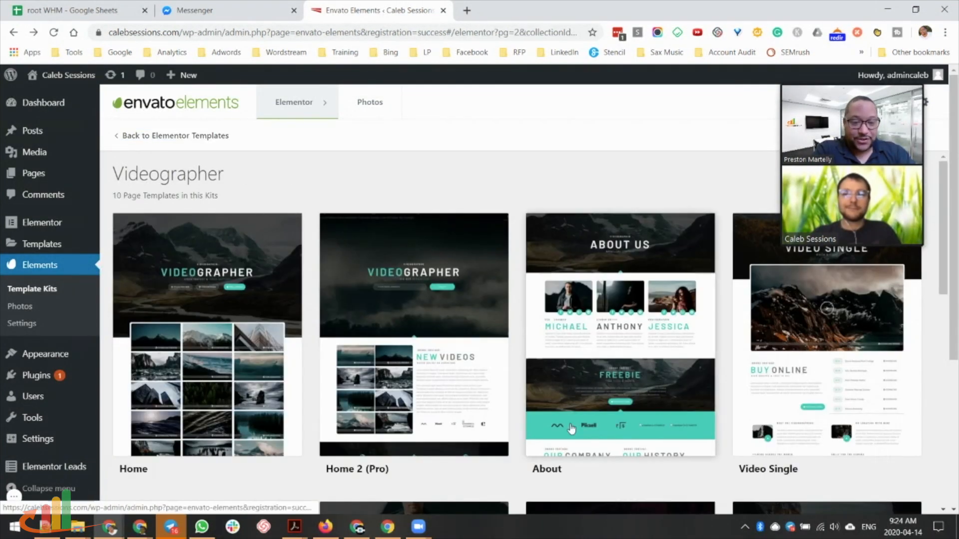
pyautogui.scroll(-1, 574, 413)
pyautogui.scroll(-5, 574, 414)
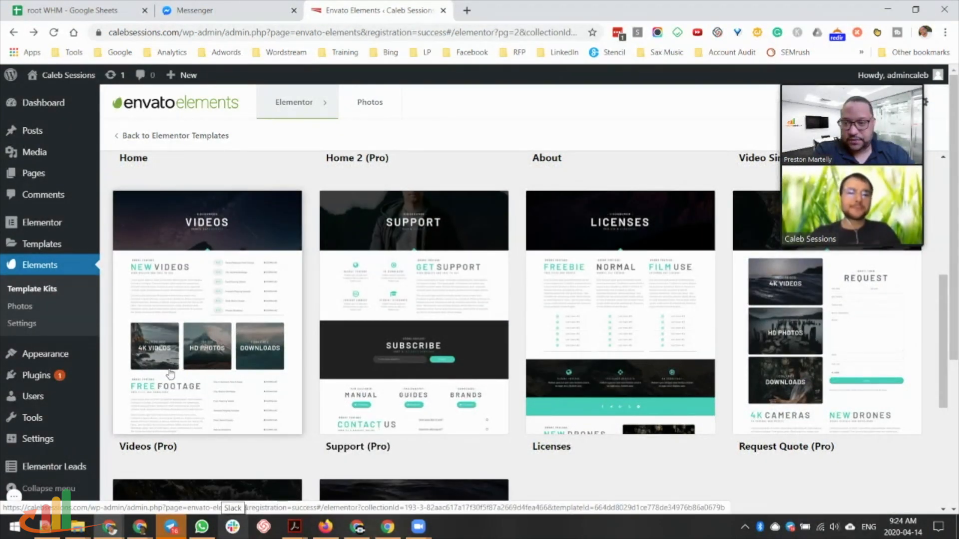
pyautogui.click(242, 387)
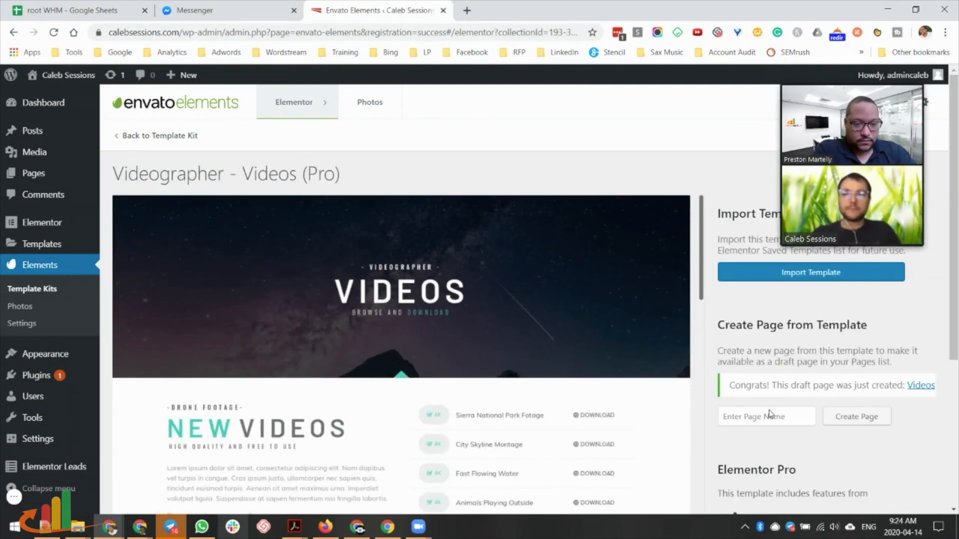
# Return to the kit's templates and preview the Contact Us template.
pyautogui.click(158, 136)
pyautogui.scroll(-5, 548, 393)
pyautogui.scroll(6, 547, 393)
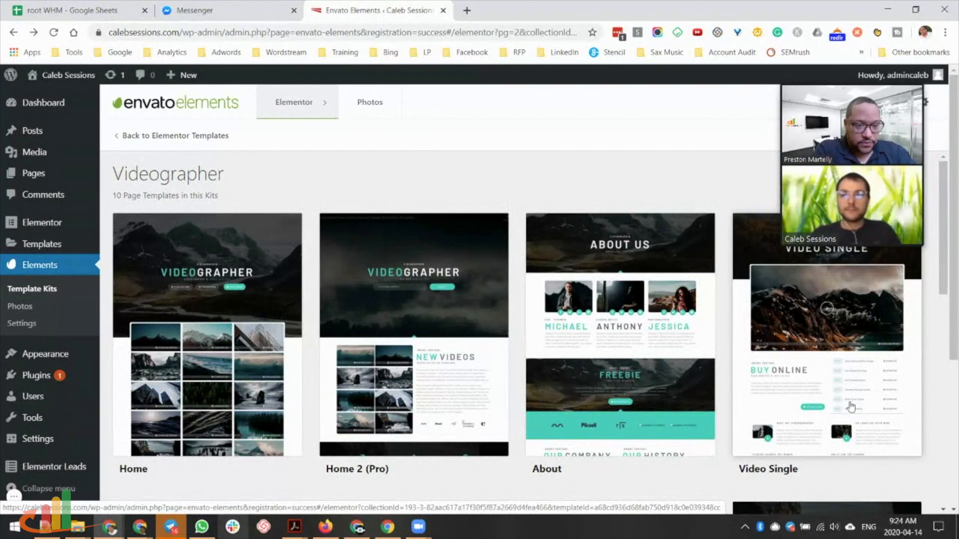
pyautogui.scroll(-12, 779, 374)
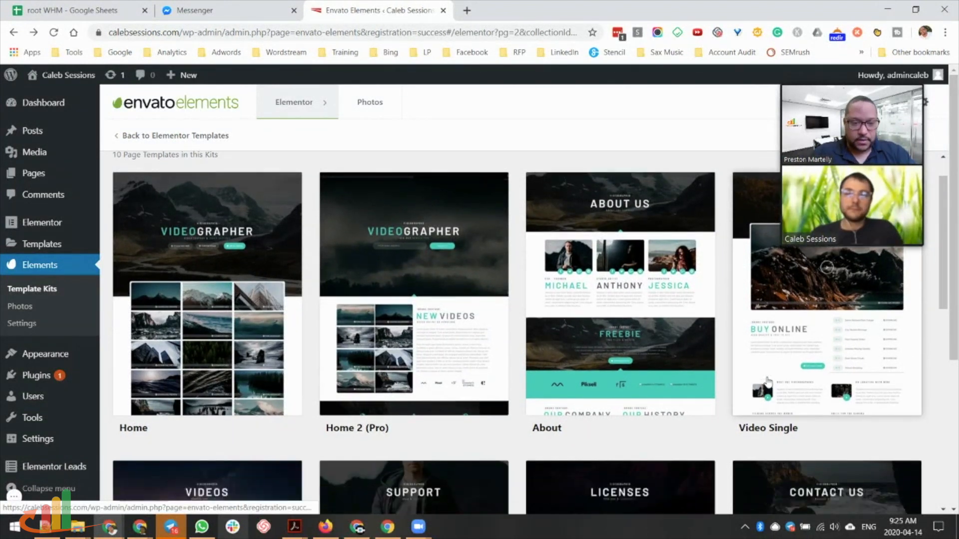
pyautogui.scroll(5, 768, 384)
pyautogui.scroll(5, 767, 385)
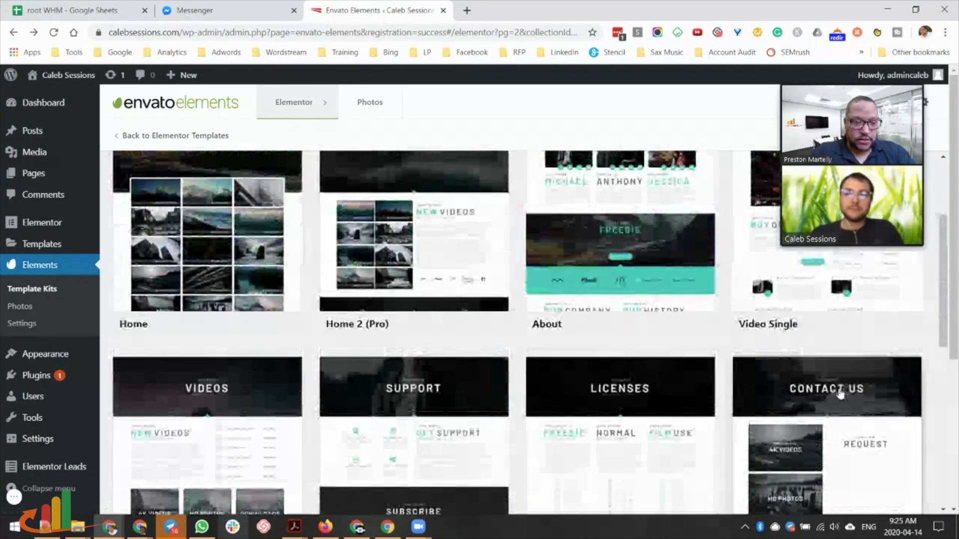
pyautogui.scroll(-9, 869, 424)
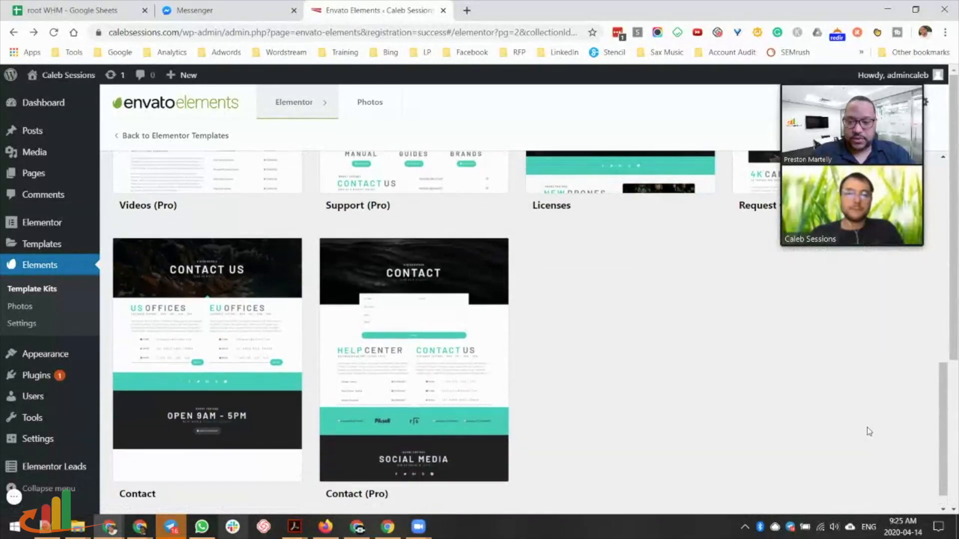
pyautogui.scroll(9, 867, 428)
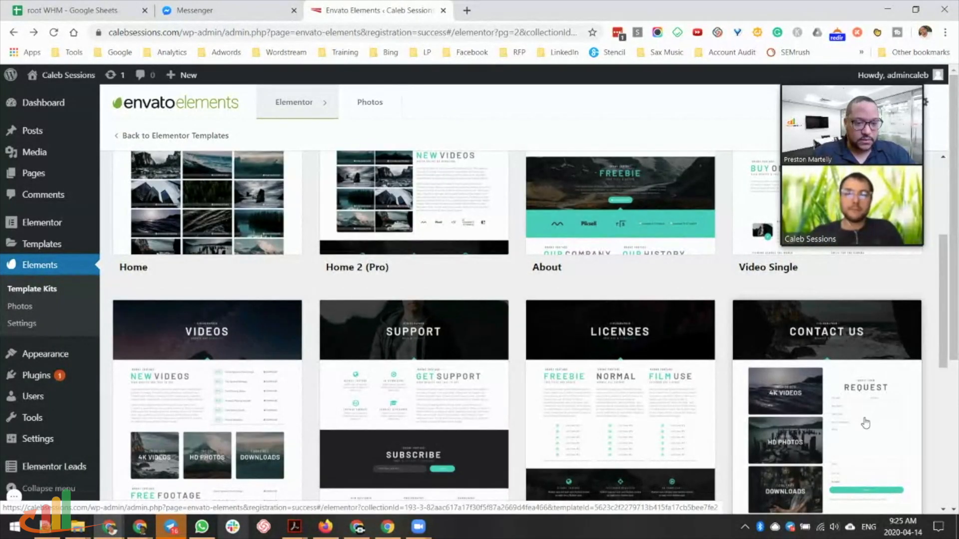
pyautogui.click(866, 423)
pyautogui.scroll(-5, 605, 398)
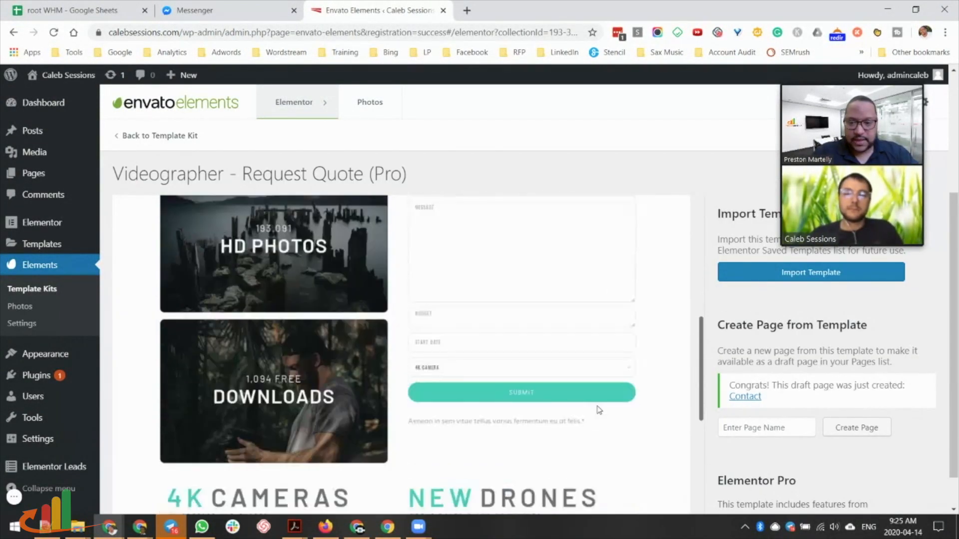
pyautogui.scroll(-5, 599, 410)
pyautogui.scroll(2, 510, 388)
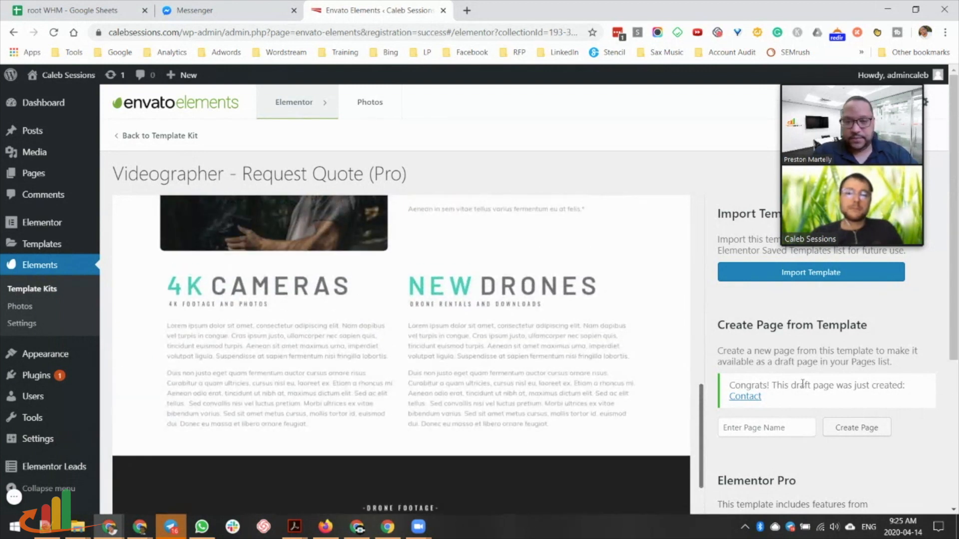
pyautogui.scroll(6, 435, 359)
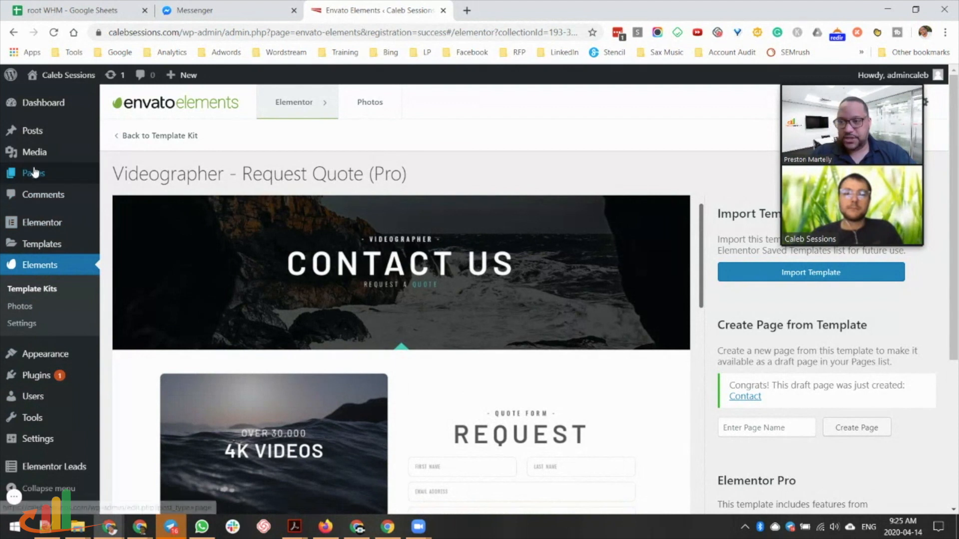
# Edit the Homepage from the Pages list, dismiss the welcome guide, and publish it.
pyautogui.click(114, 178)
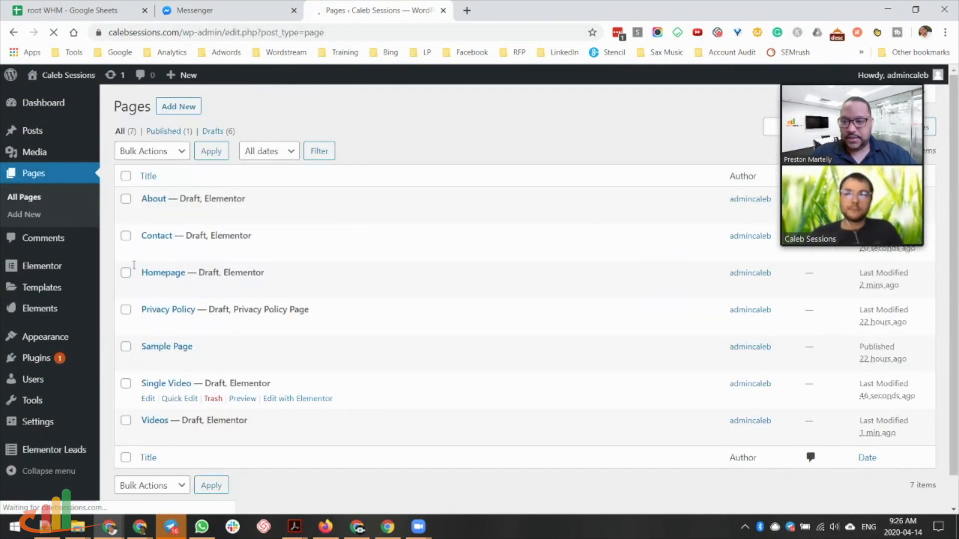
pyautogui.moveTo(179, 274)
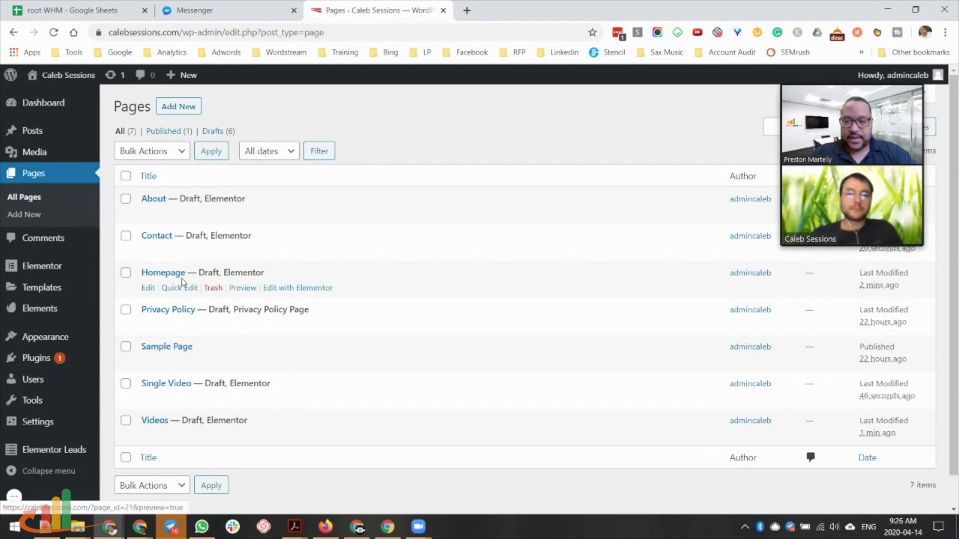
pyautogui.click(148, 288)
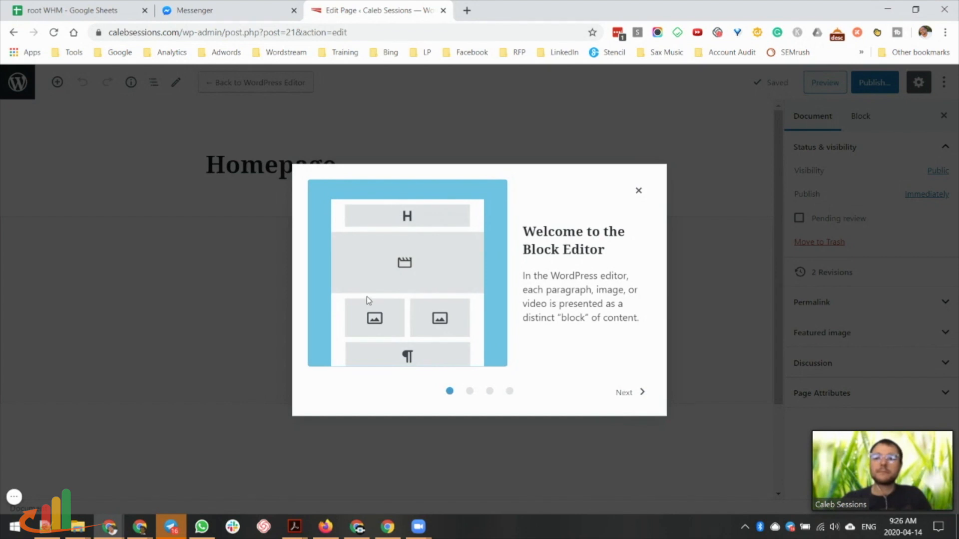
pyautogui.doubleClick(633, 393)
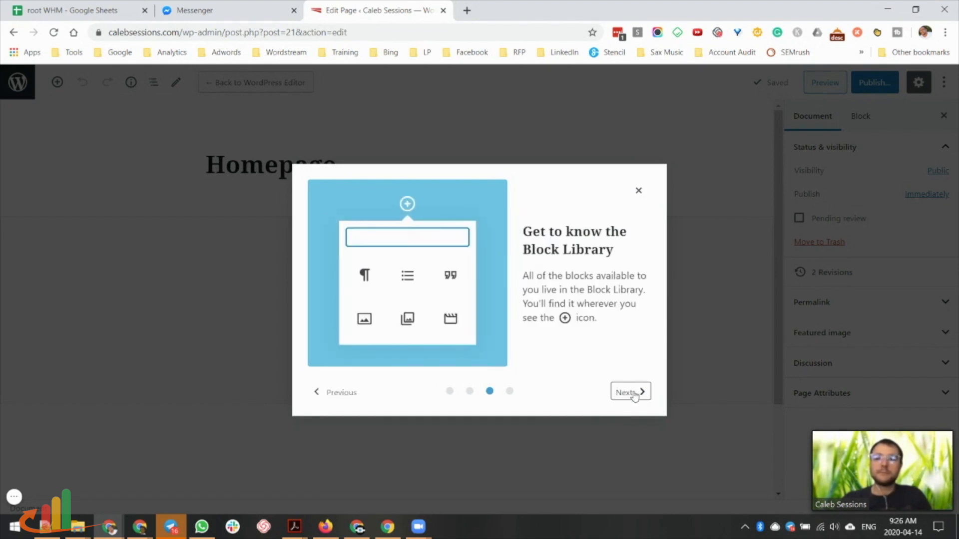
pyautogui.click(633, 393)
pyautogui.click(633, 394)
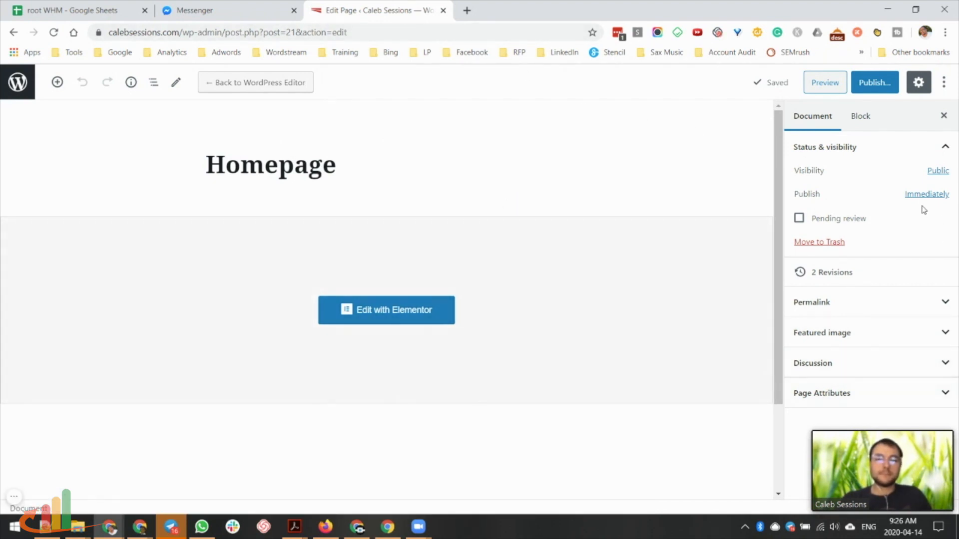
pyautogui.click(882, 86)
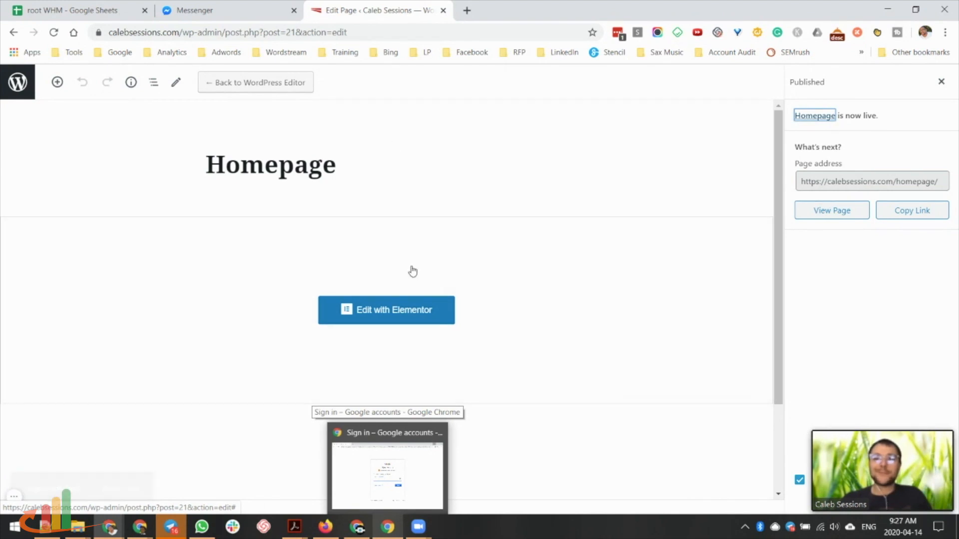
# Open the Homepage in Elementor and scroll to the Drone Footage section and back.
pyautogui.click(378, 311)
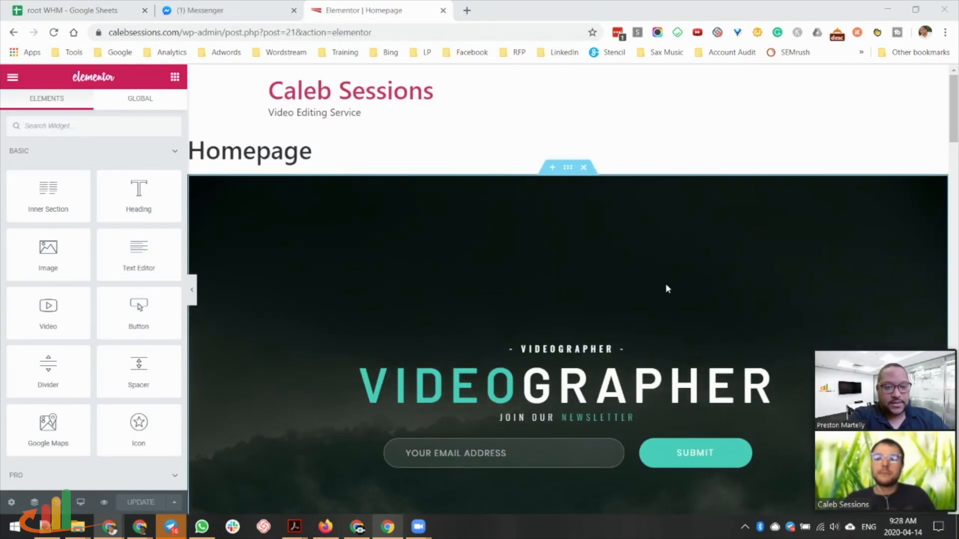
pyautogui.scroll(-5, 666, 285)
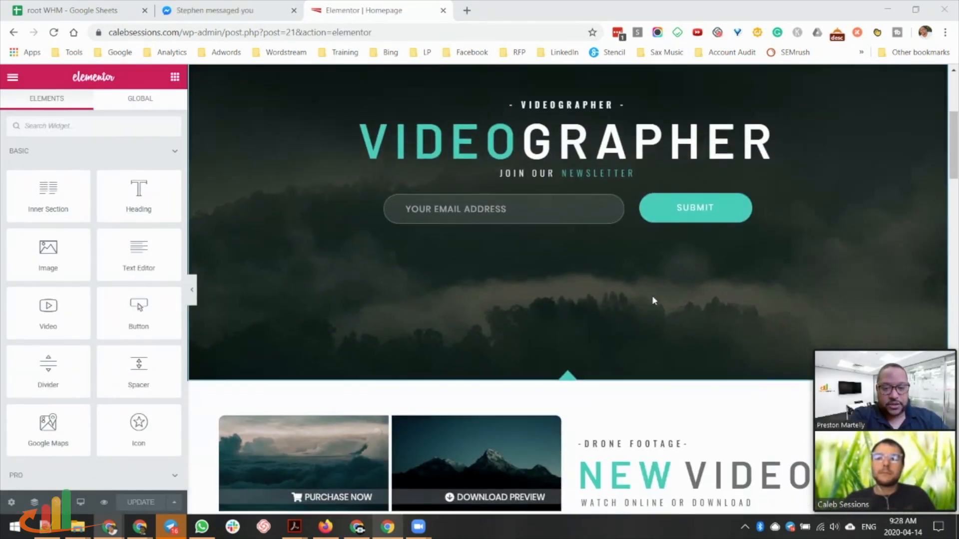
pyautogui.scroll(-5, 652, 300)
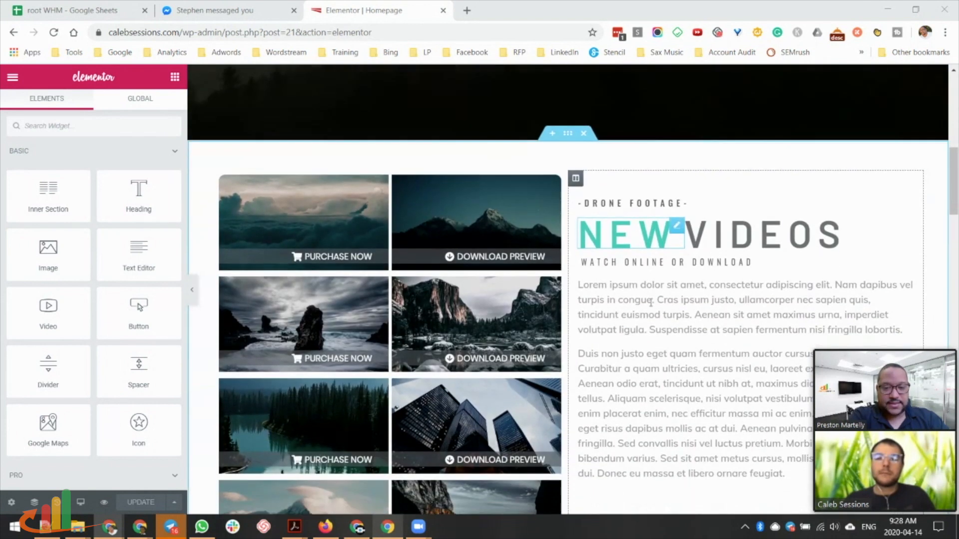
pyautogui.scroll(-2, 500, 260)
pyautogui.scroll(2, 350, 235)
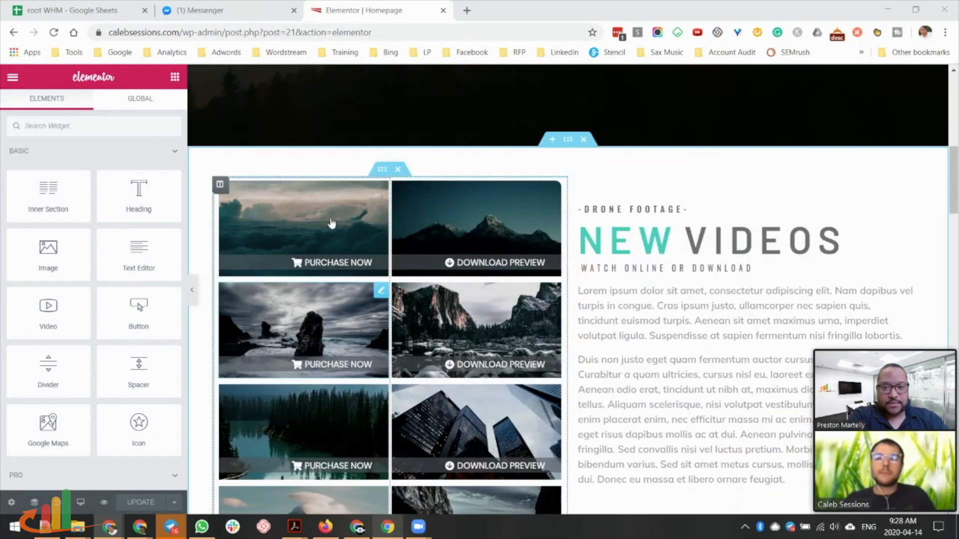
pyautogui.scroll(1, 330, 223)
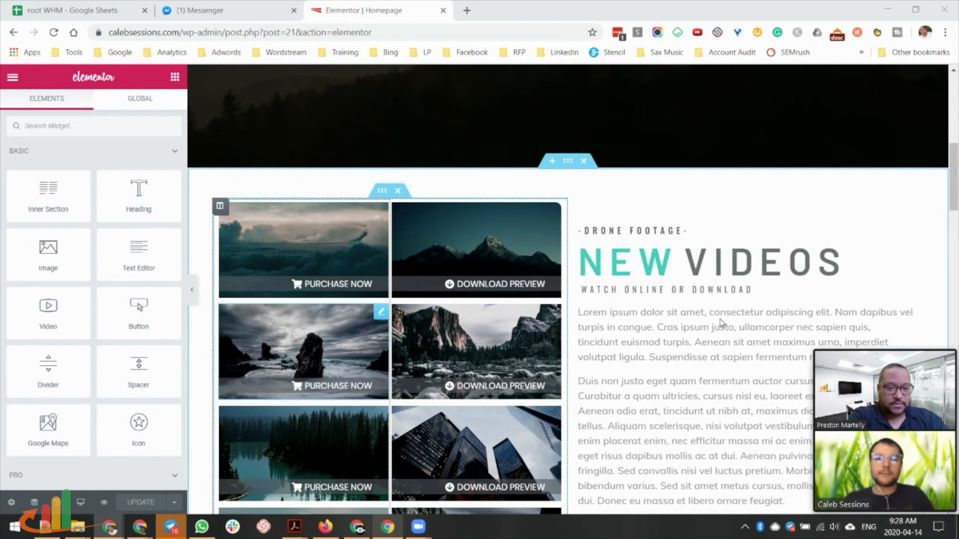
pyautogui.scroll(-3, 649, 225)
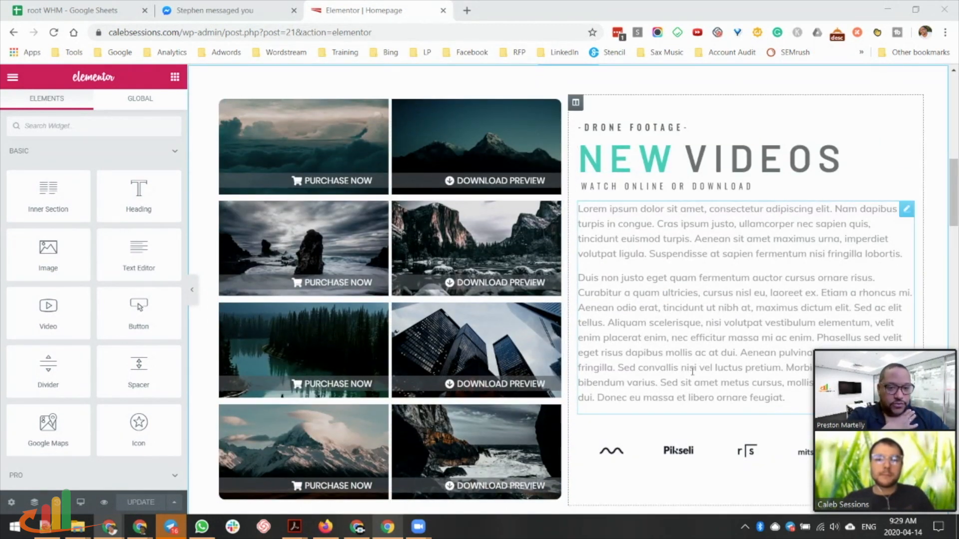
pyautogui.scroll(10, 615, 302)
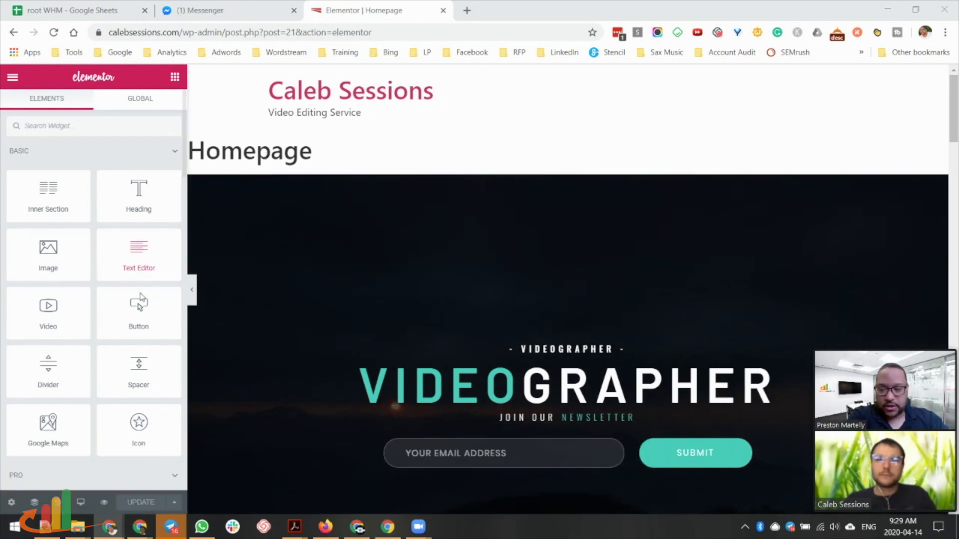
# In the Homepage's page settings, set Hide Title to Yes and Page Layout to Elementor Canvas.
pyautogui.click(11, 503)
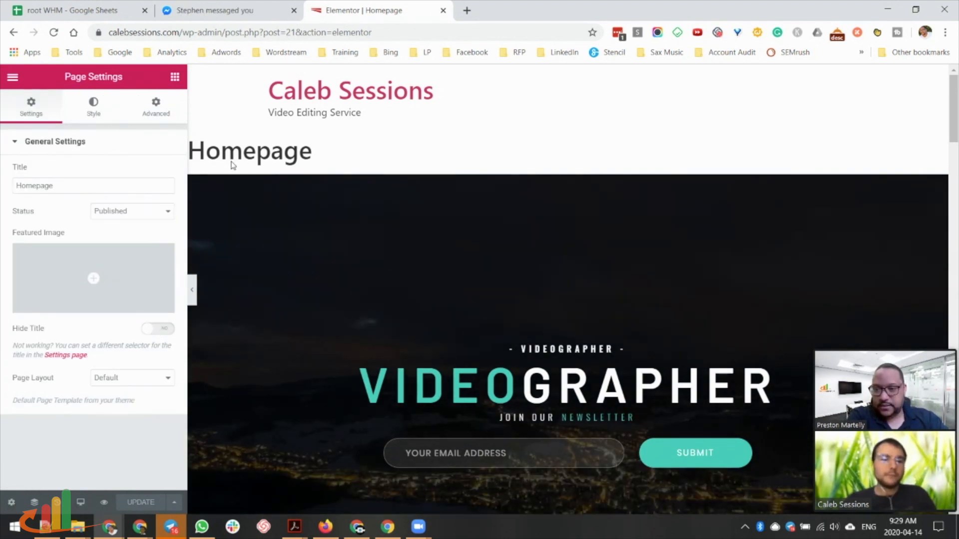
pyautogui.click(158, 328)
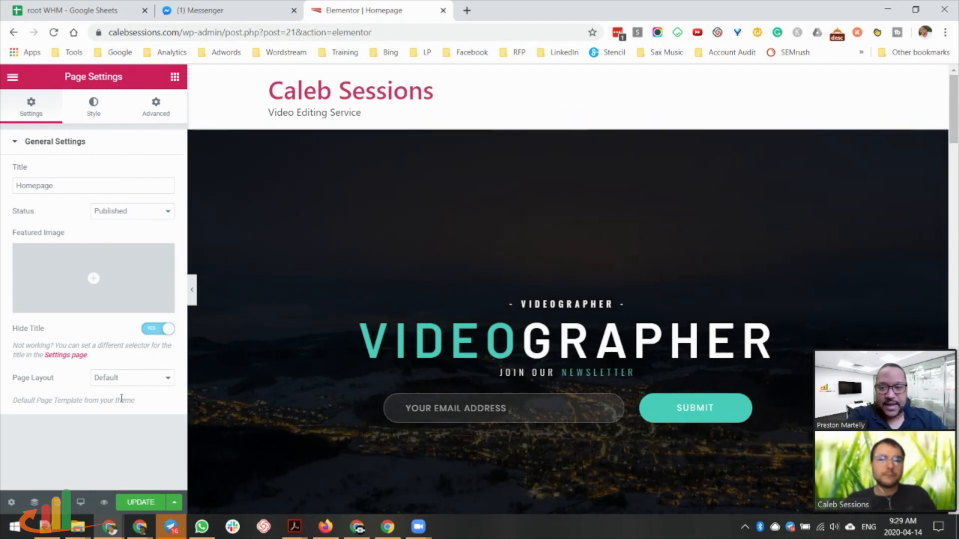
pyautogui.click(119, 382)
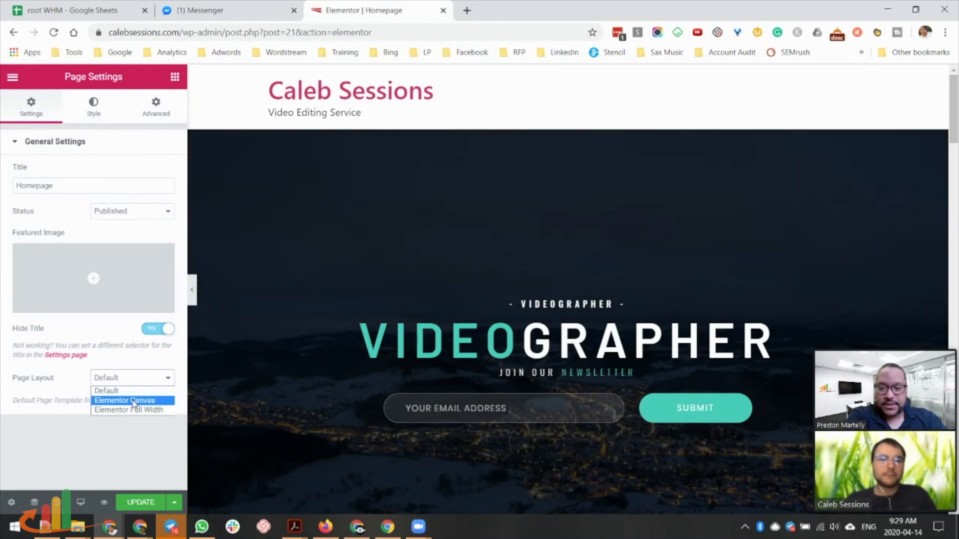
pyautogui.click(134, 400)
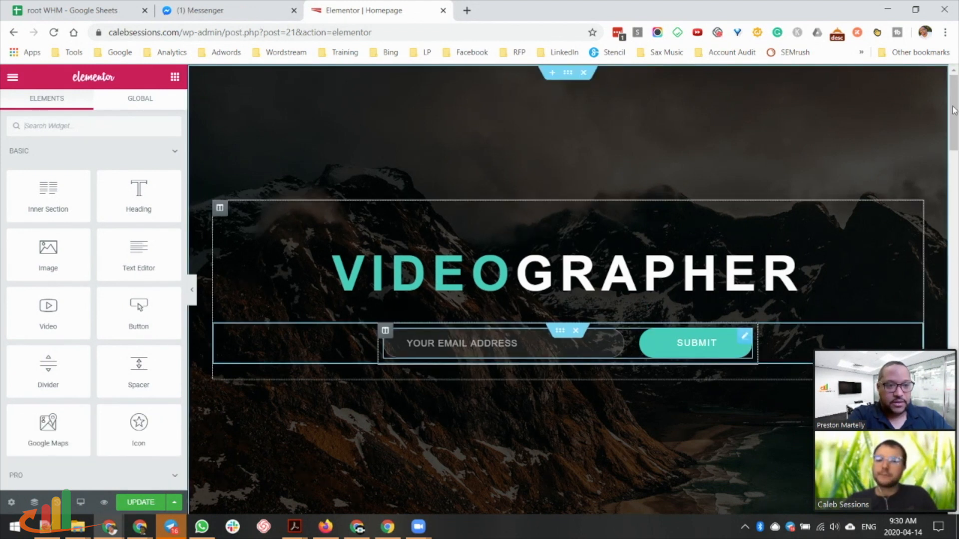
pyautogui.moveTo(953, 120); pyautogui.dragTo(953, 132)
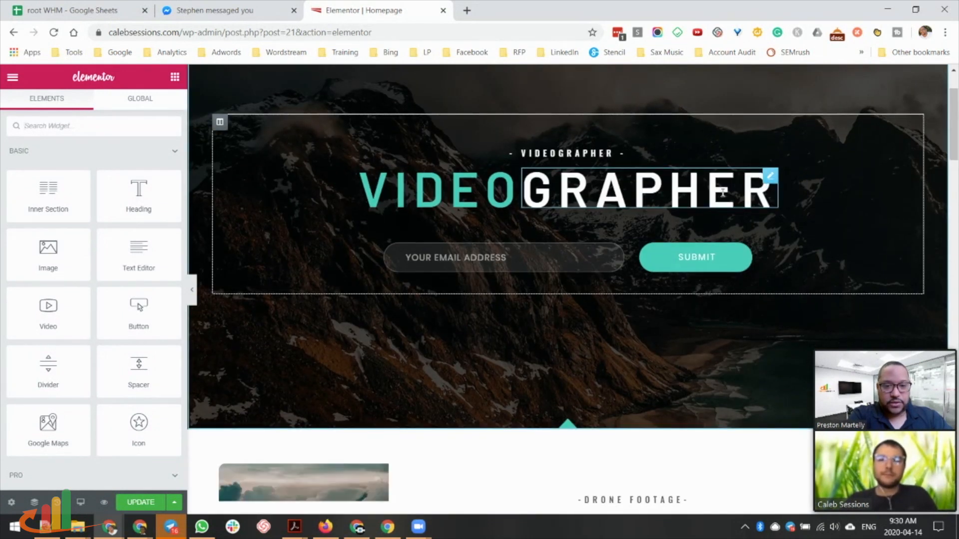
pyautogui.scroll(-4, 406, 187)
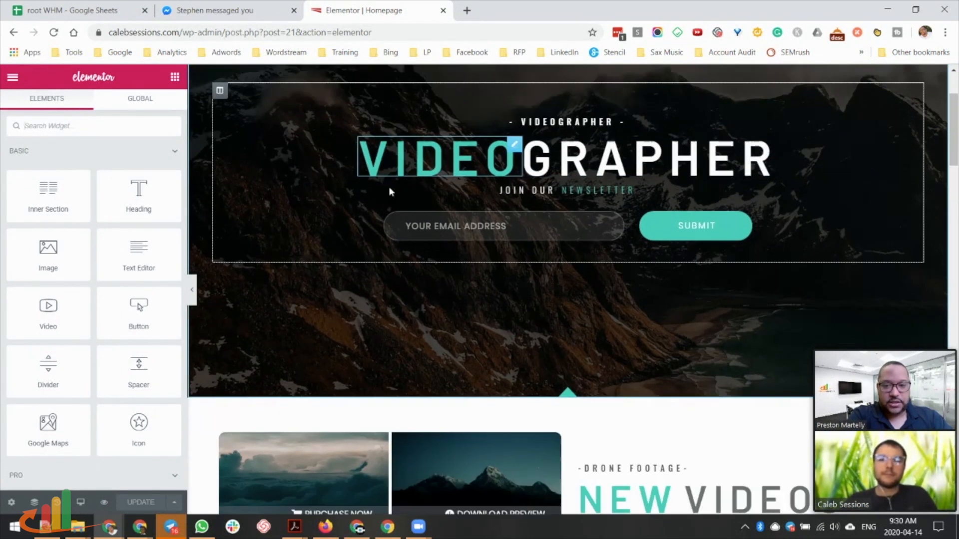
pyautogui.scroll(-10, 548, 237)
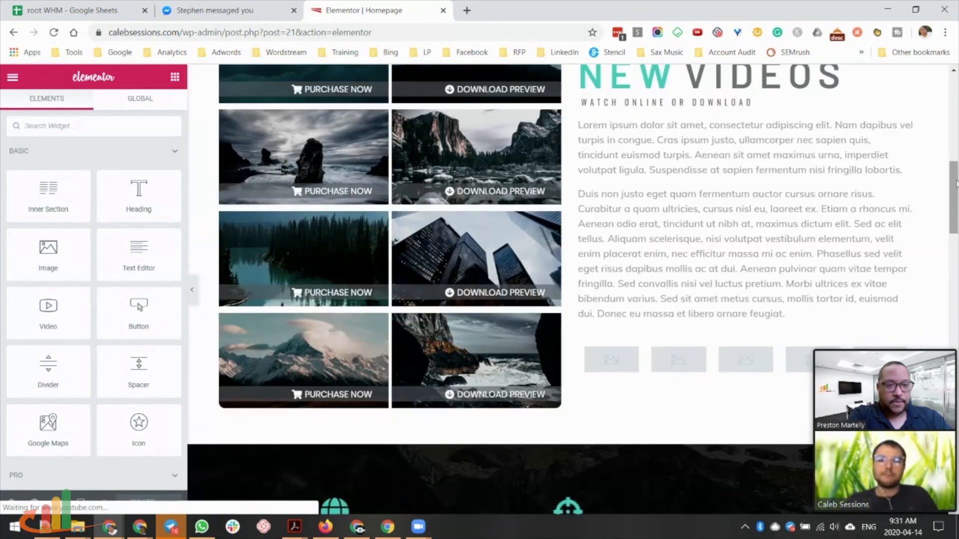
pyautogui.scroll(1, 665, 284)
pyautogui.scroll(12, 665, 284)
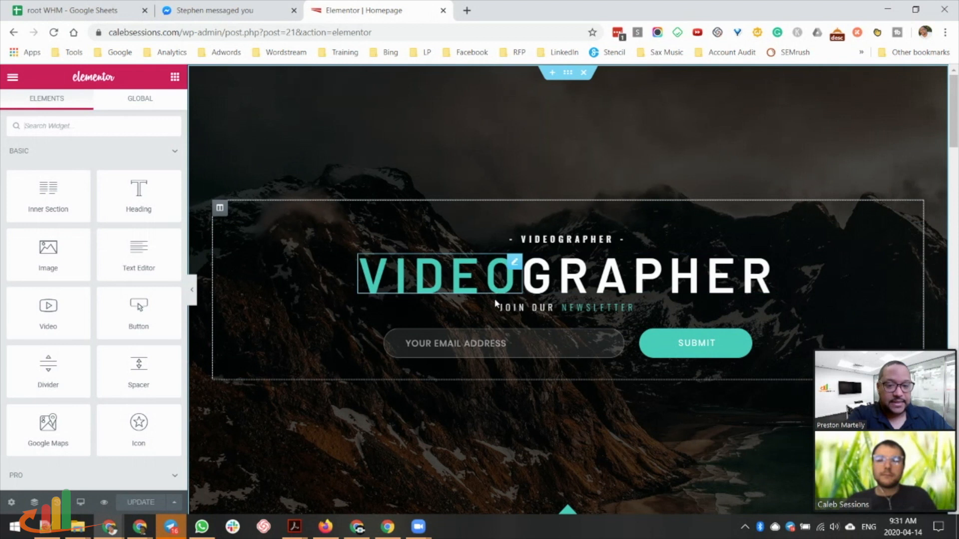
pyautogui.scroll(-5, 565, 335)
pyautogui.scroll(-3, 567, 335)
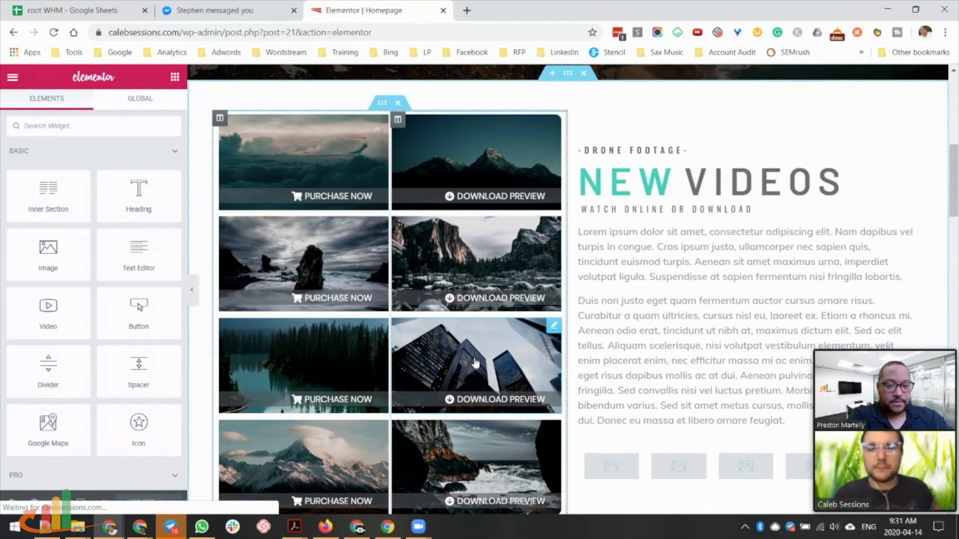
pyautogui.scroll(-3, 475, 358)
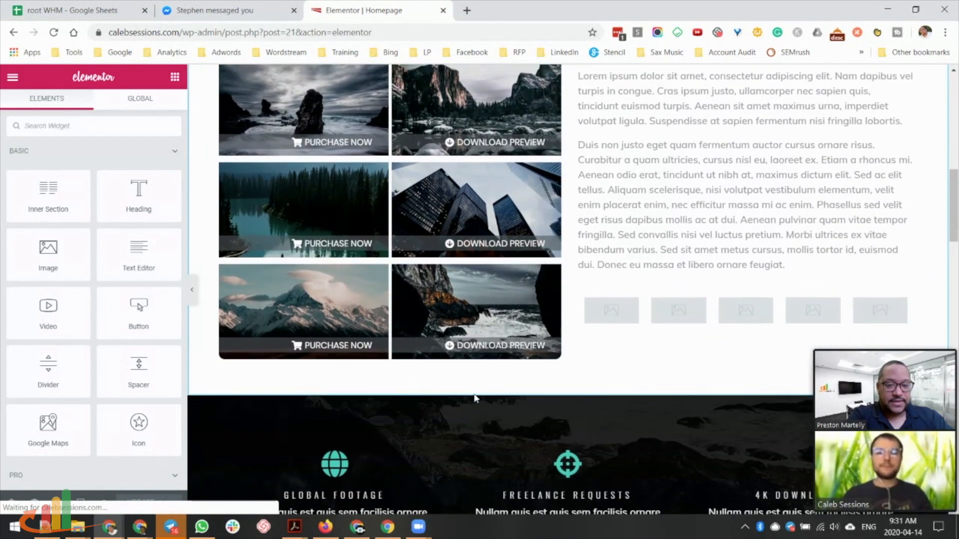
pyautogui.scroll(-4, 475, 389)
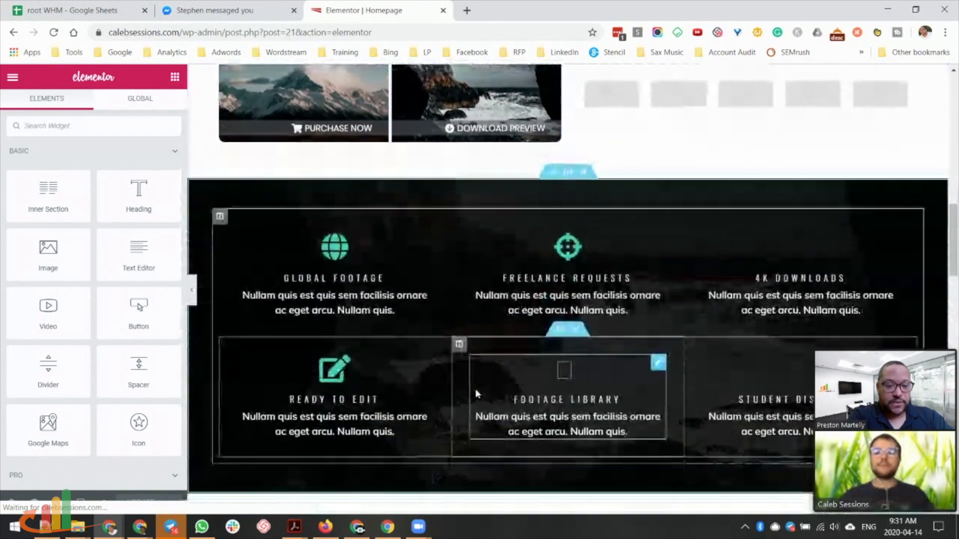
pyautogui.scroll(5, 475, 388)
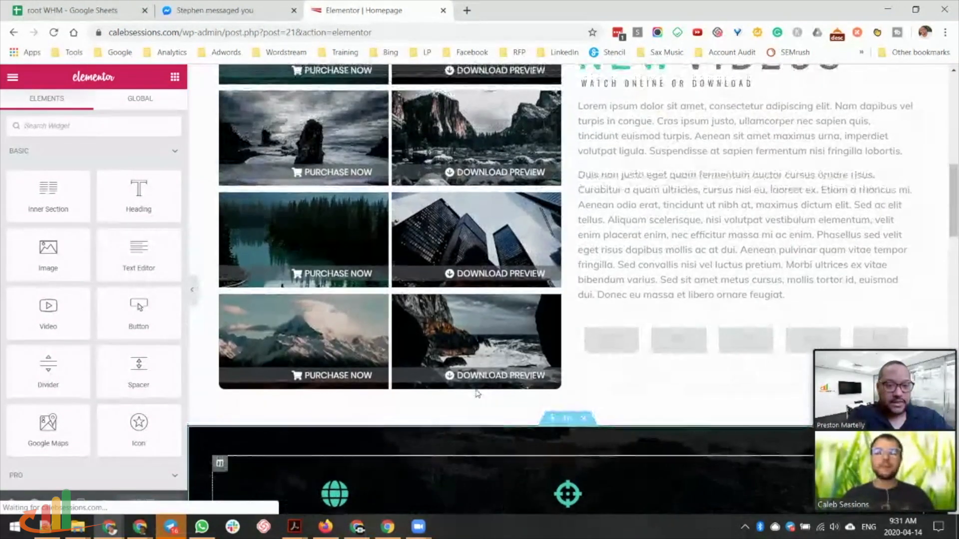
pyautogui.scroll(10, 475, 388)
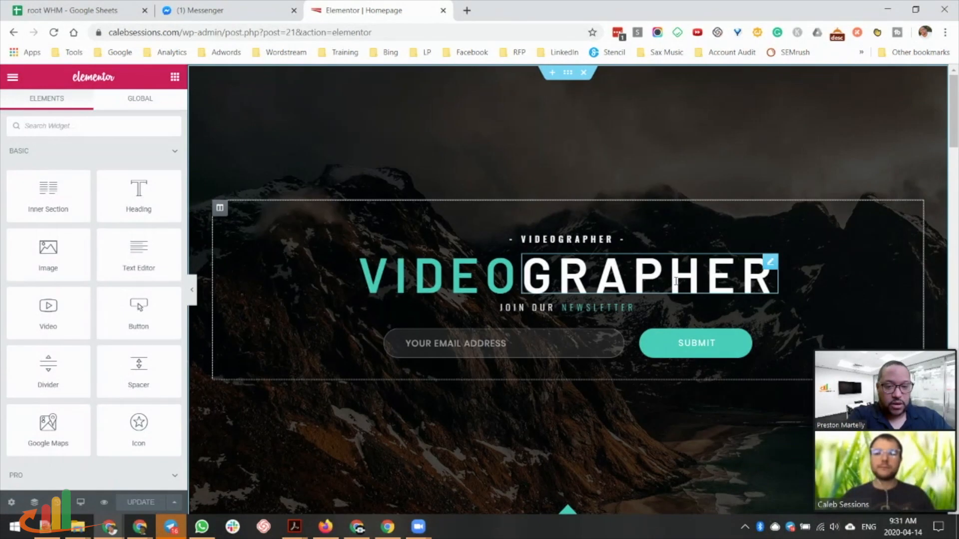
# Add an 's' to the GRAPHER heading title, revert it to VIDEOGRAPHER, and scroll down.
pyautogui.click(771, 265)
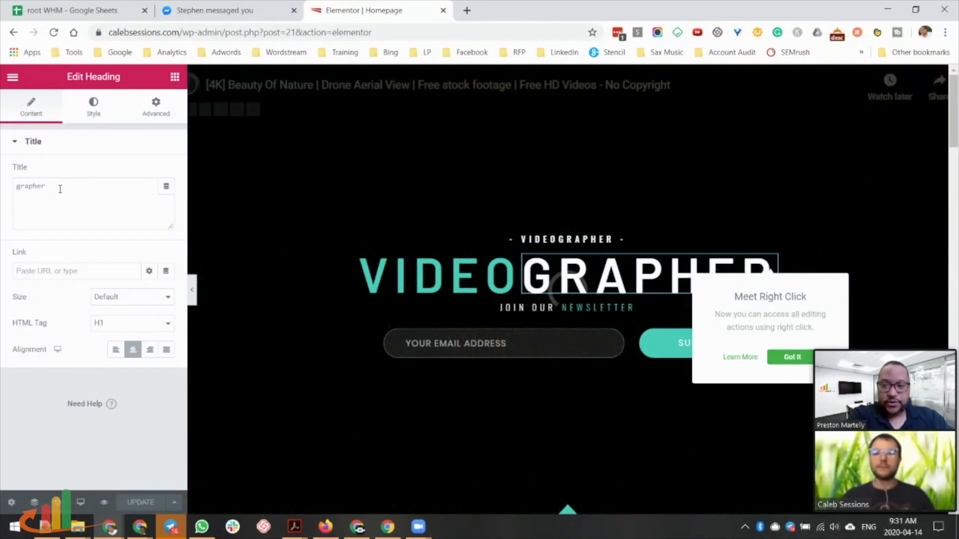
pyautogui.click(61, 190)
pyautogui.write('s')
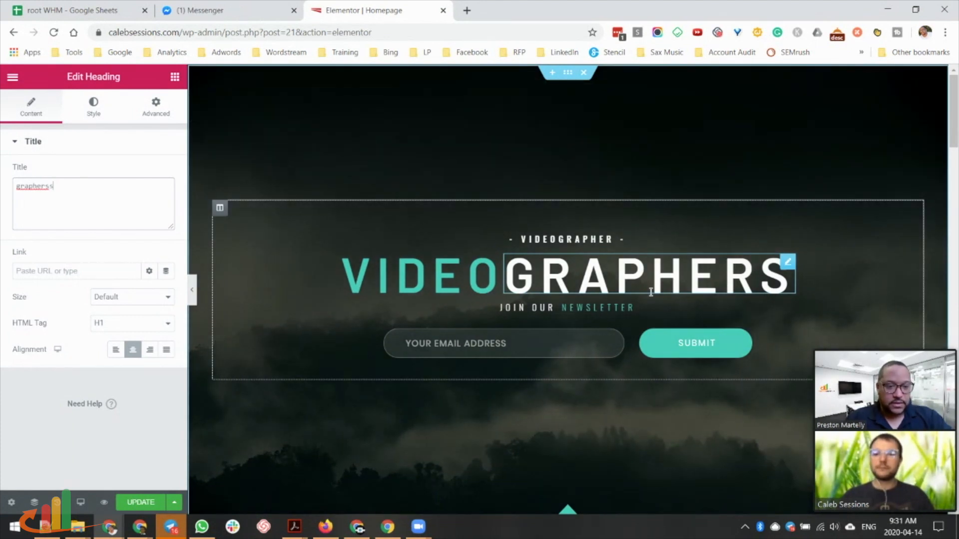
pyautogui.write('s')
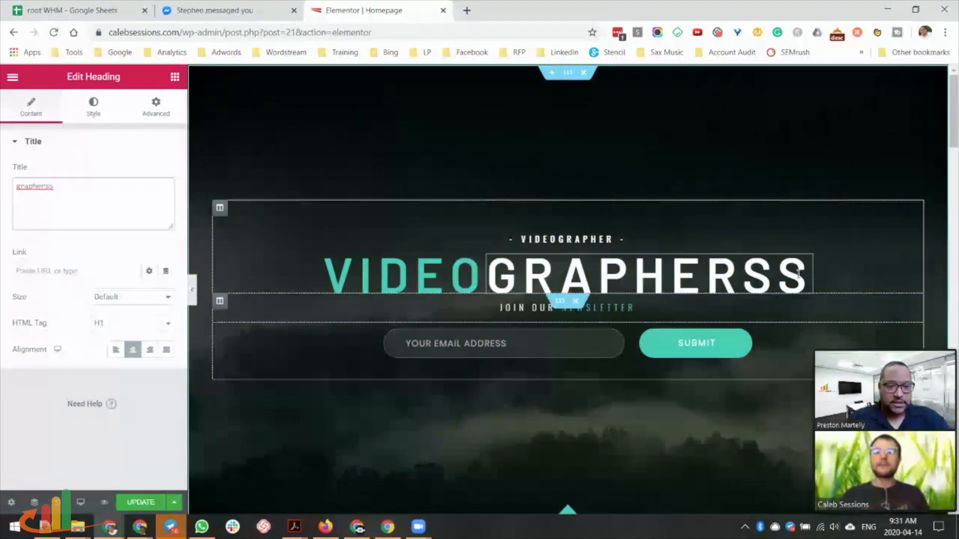
pyautogui.press('BackSpace')
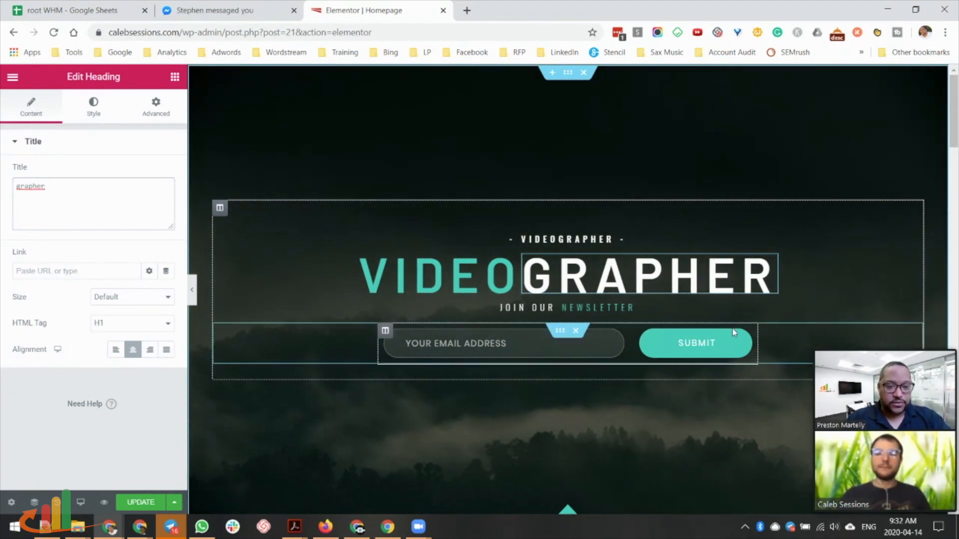
pyautogui.scroll(-5, 746, 275)
pyautogui.scroll(-3, 748, 278)
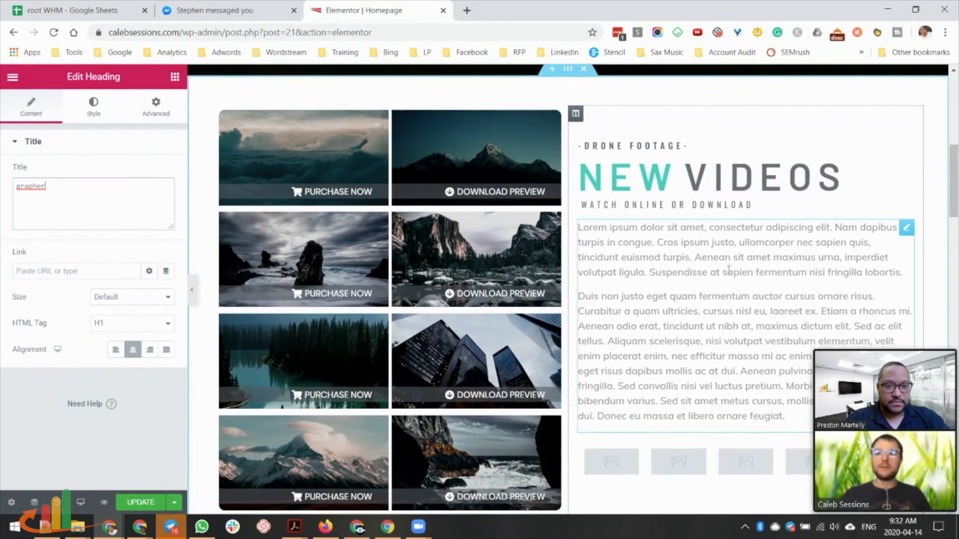
pyautogui.scroll(-3, 724, 278)
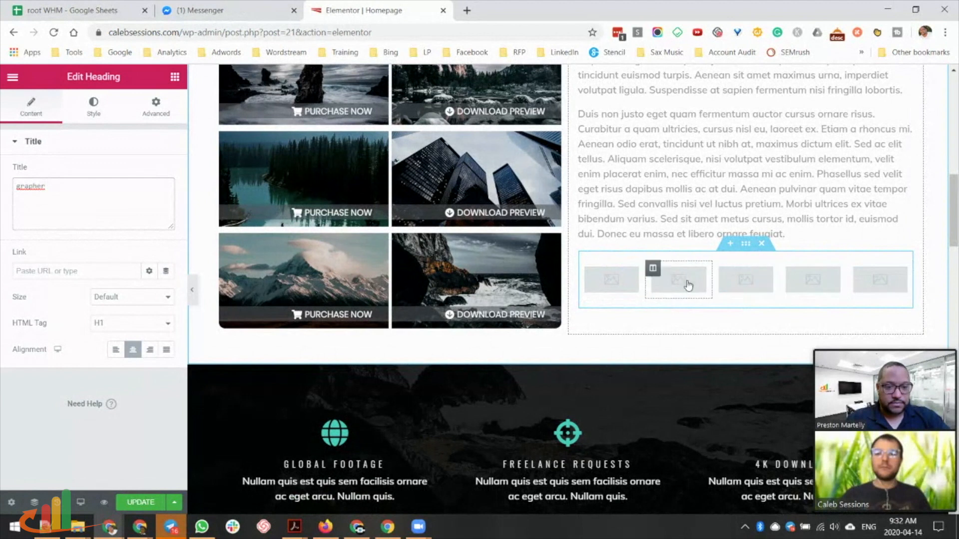
# Open the Edit Image settings of the third small placeholder image under NEW VIDEOS.
pyautogui.click(749, 281)
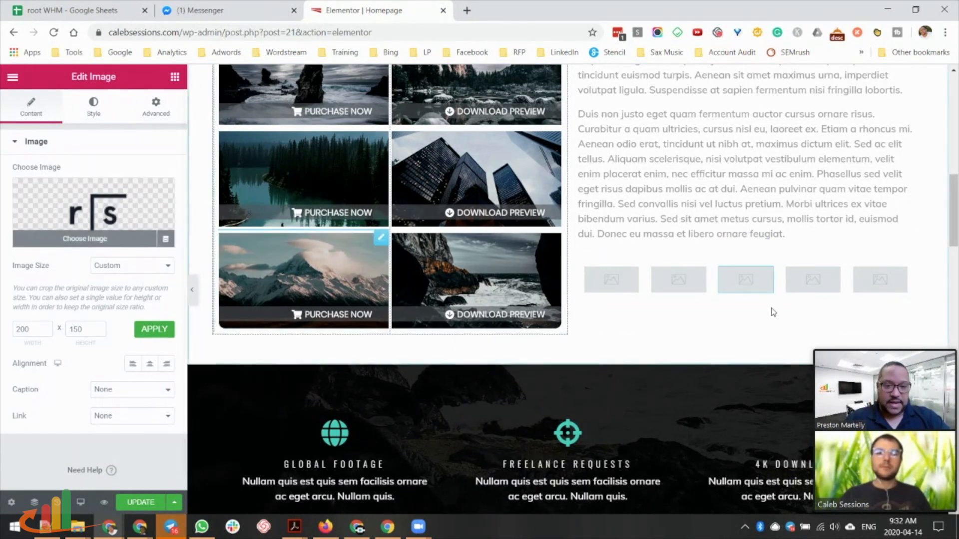
pyautogui.scroll(-2, 711, 343)
pyautogui.scroll(3, 704, 344)
pyautogui.scroll(3, 696, 348)
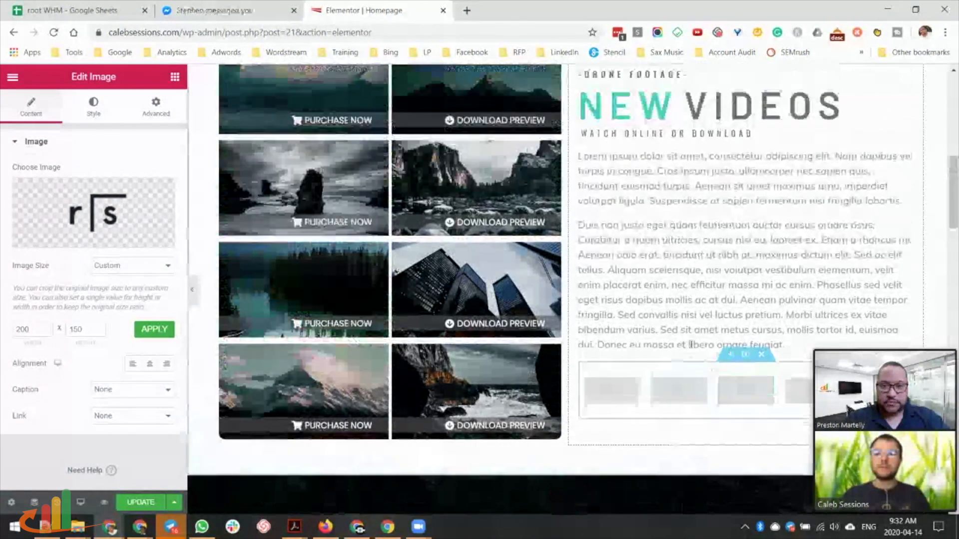
pyautogui.scroll(1, 479, 300)
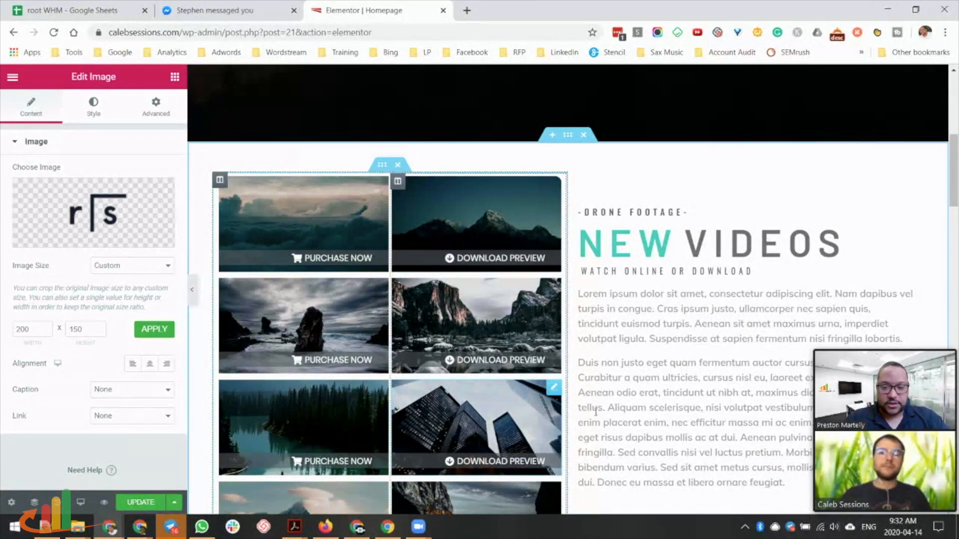
pyautogui.scroll(-5, 595, 411)
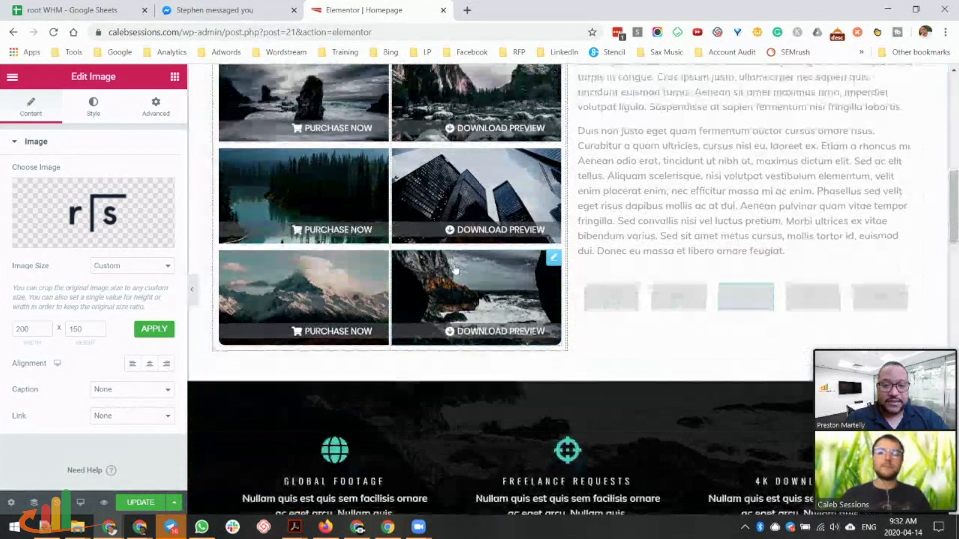
pyautogui.scroll(3, 455, 271)
pyautogui.scroll(-8, 455, 271)
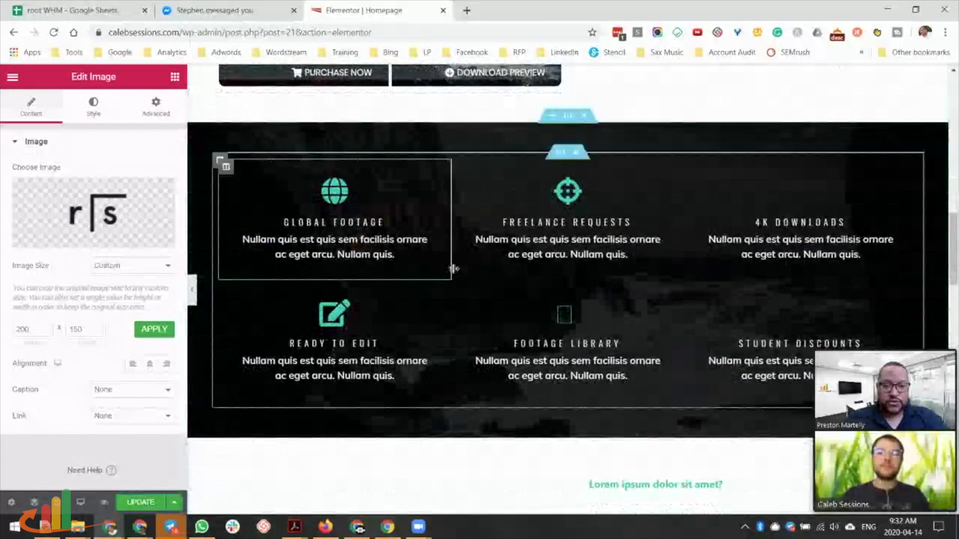
pyautogui.scroll(-7, 454, 268)
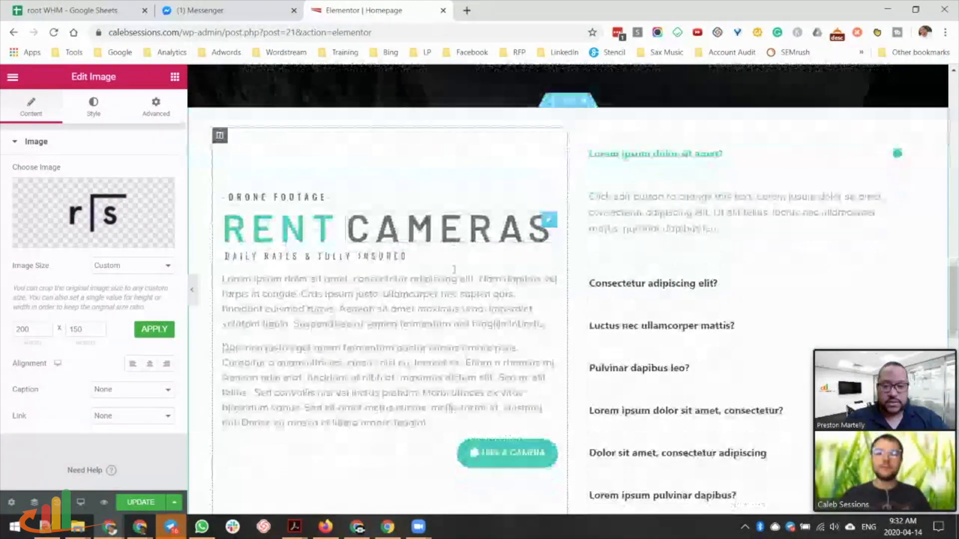
pyautogui.scroll(-7, 454, 269)
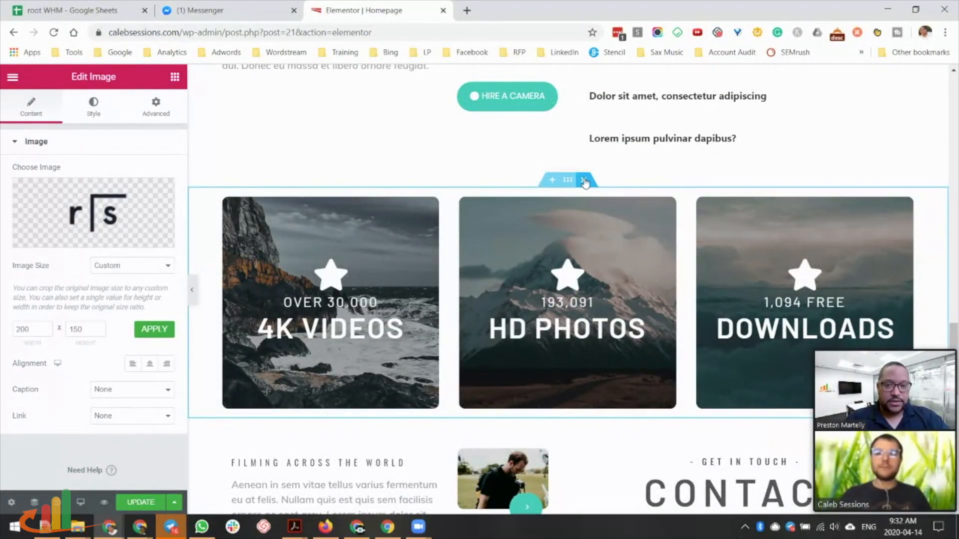
# Delete the 4K VIDEOS card section, then undo to restore it.
pyautogui.click(584, 181)
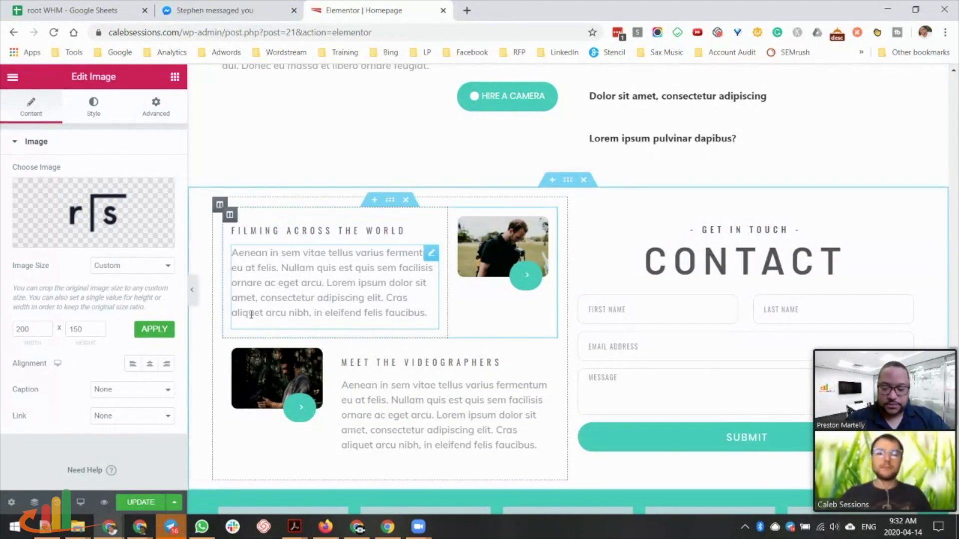
pyautogui.hotkey('ctrl', 'z')
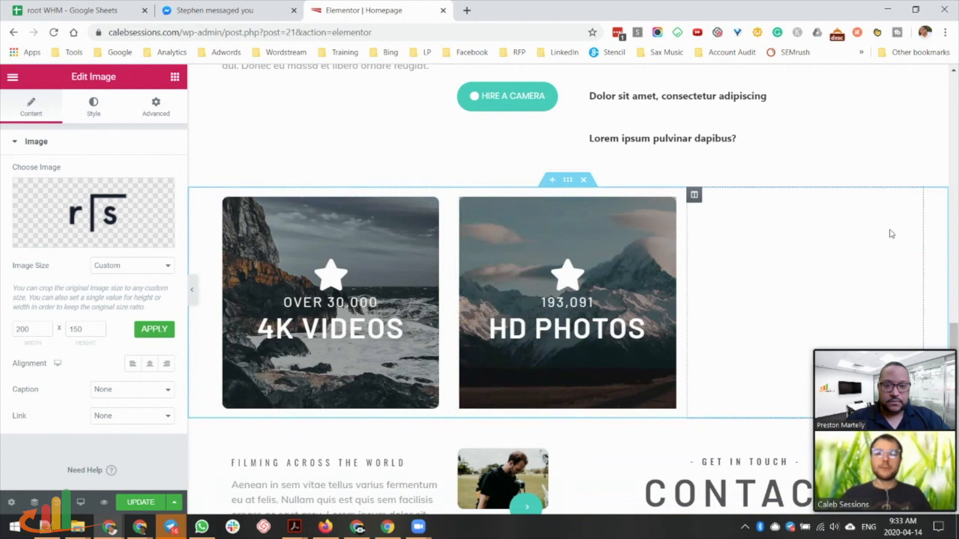
pyautogui.scroll(-10, 722, 302)
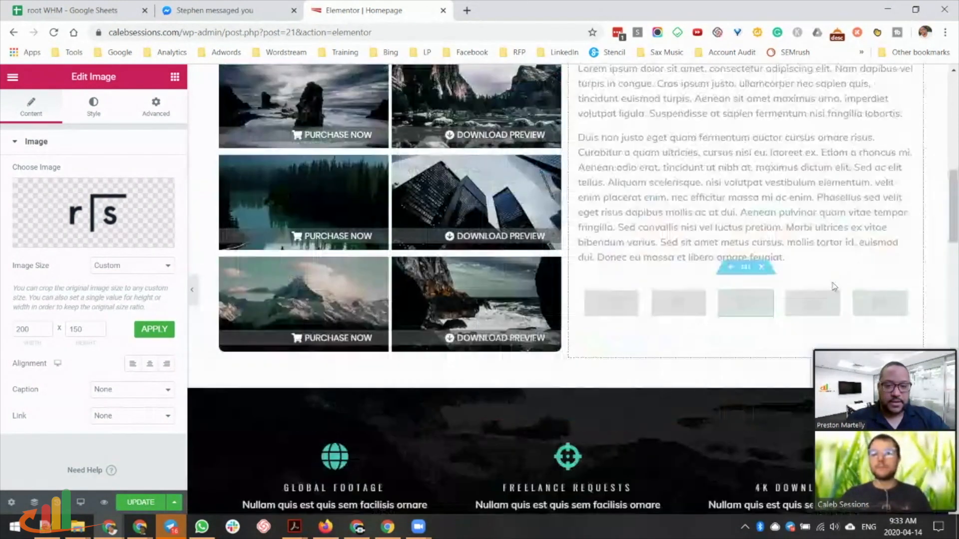
pyautogui.scroll(-5, 722, 302)
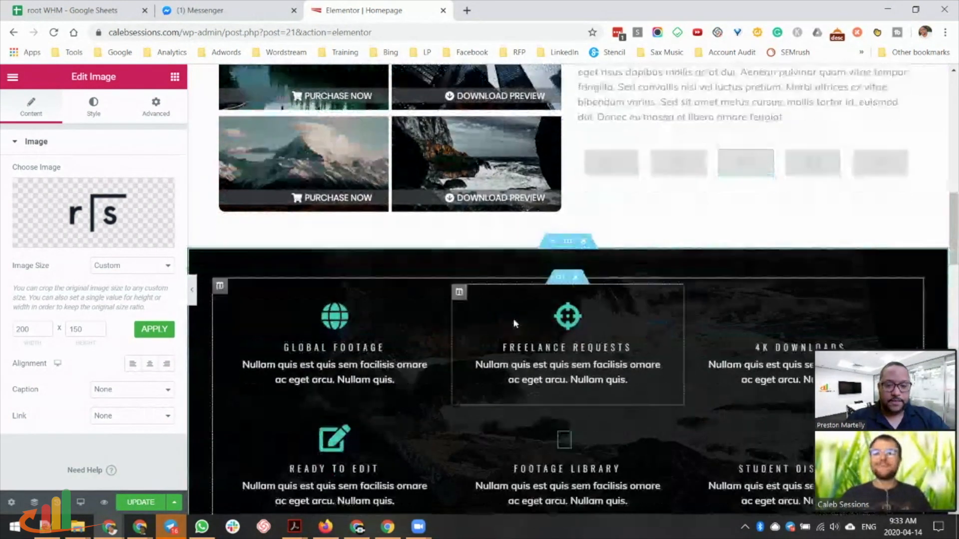
pyautogui.scroll(-1, 572, 146)
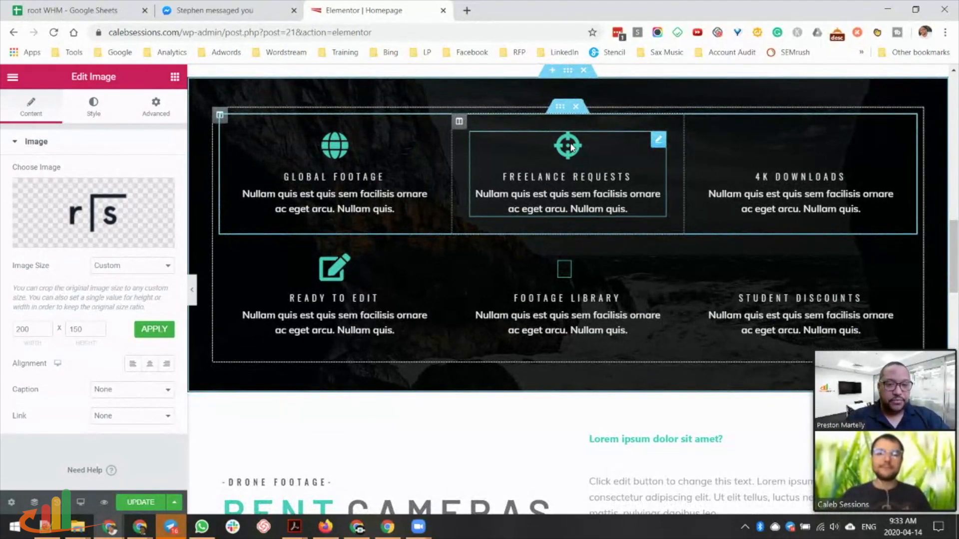
pyautogui.scroll(-5, 634, 280)
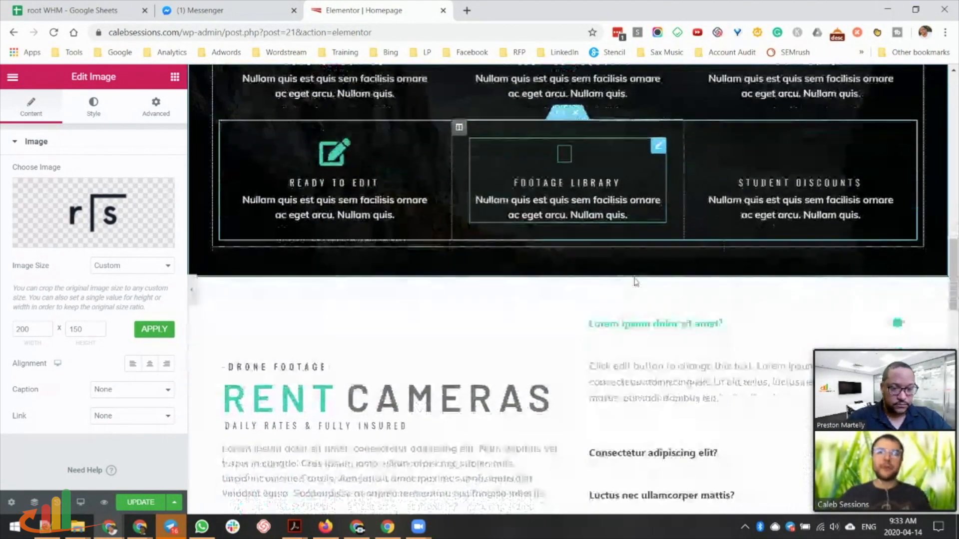
pyautogui.scroll(-3, 635, 281)
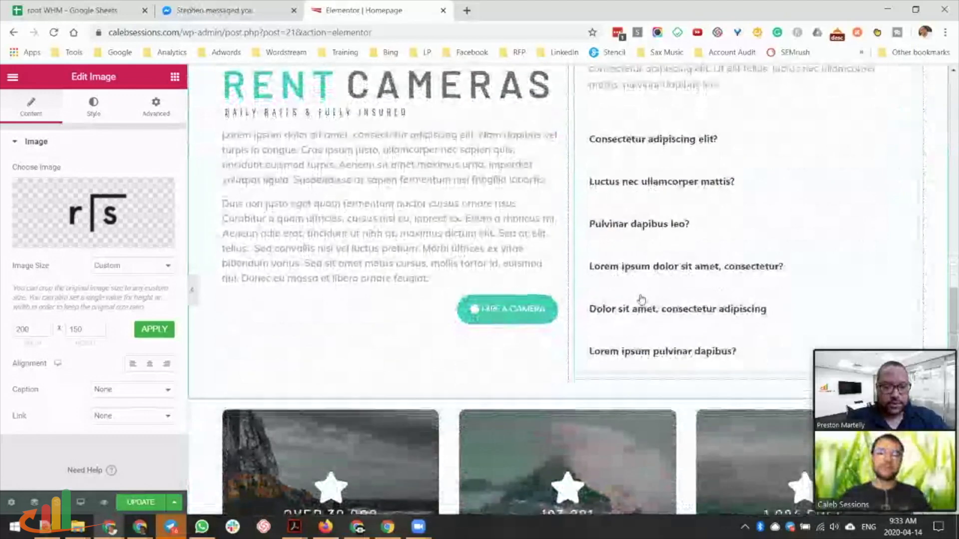
# Copy Peter River's hex code from flatuicolors.com's Flat UI Palette v1, then return to Elementor.
pyautogui.click(467, 11)
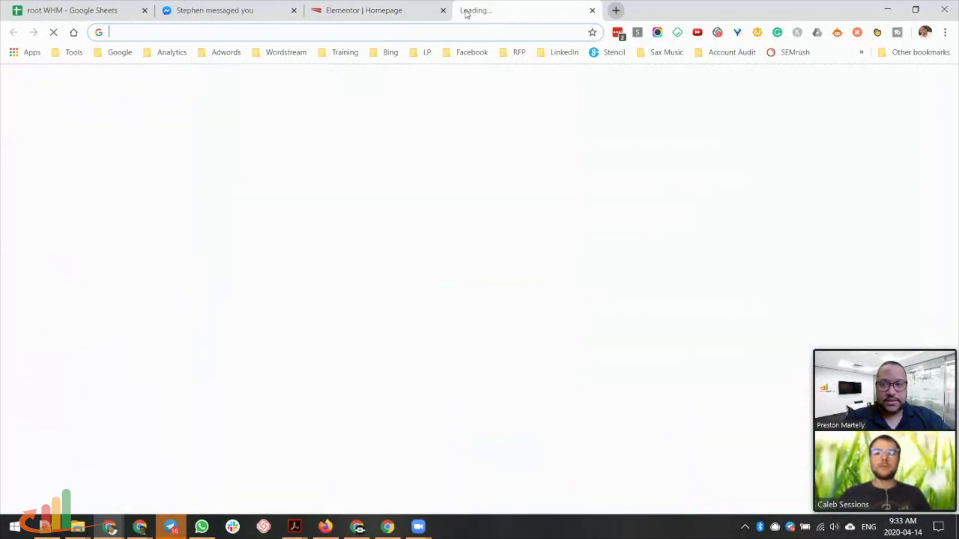
pyautogui.write('flatuicolors')
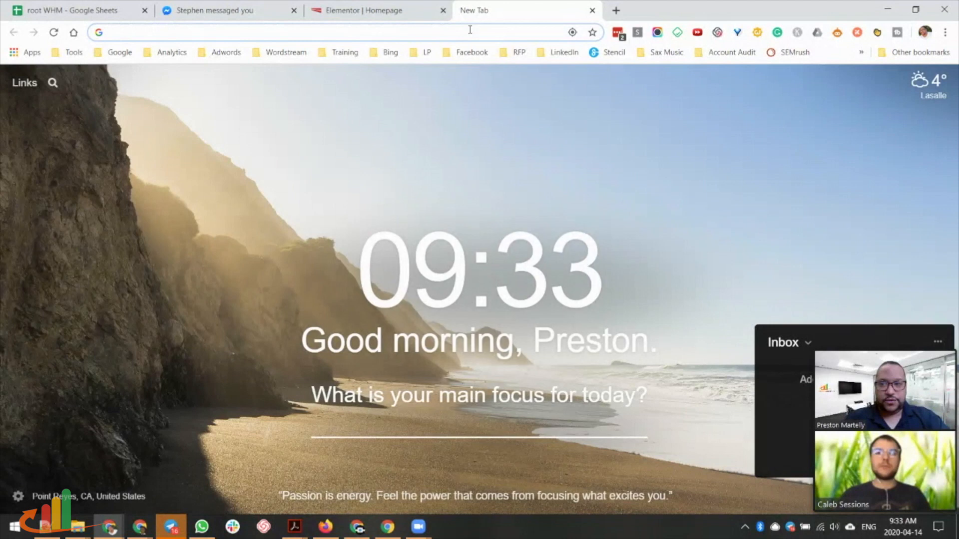
pyautogui.press('Return')
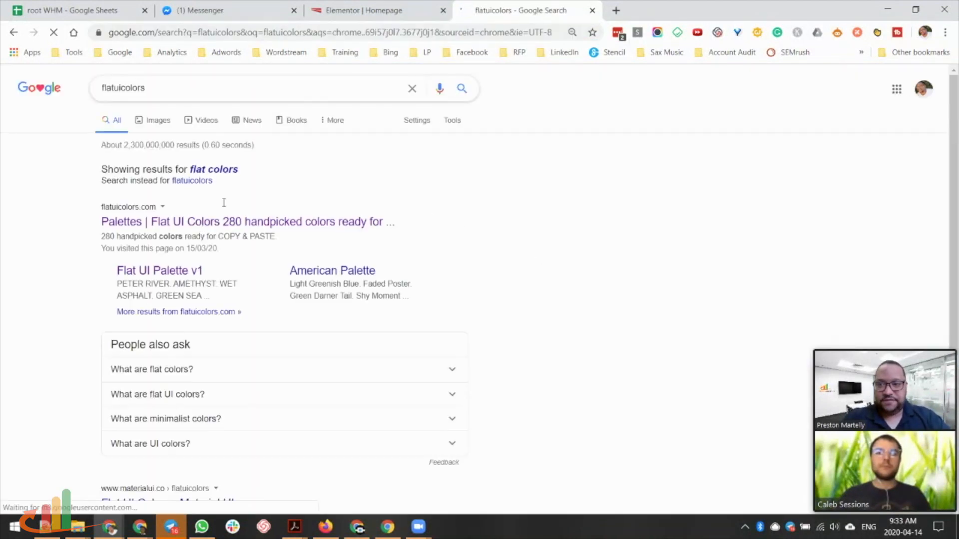
pyautogui.click(141, 224)
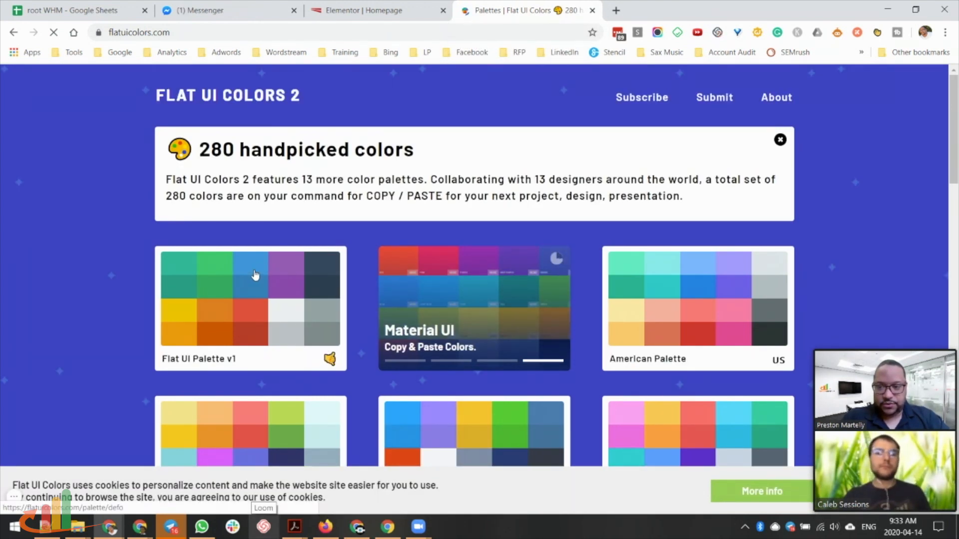
pyautogui.click(317, 354)
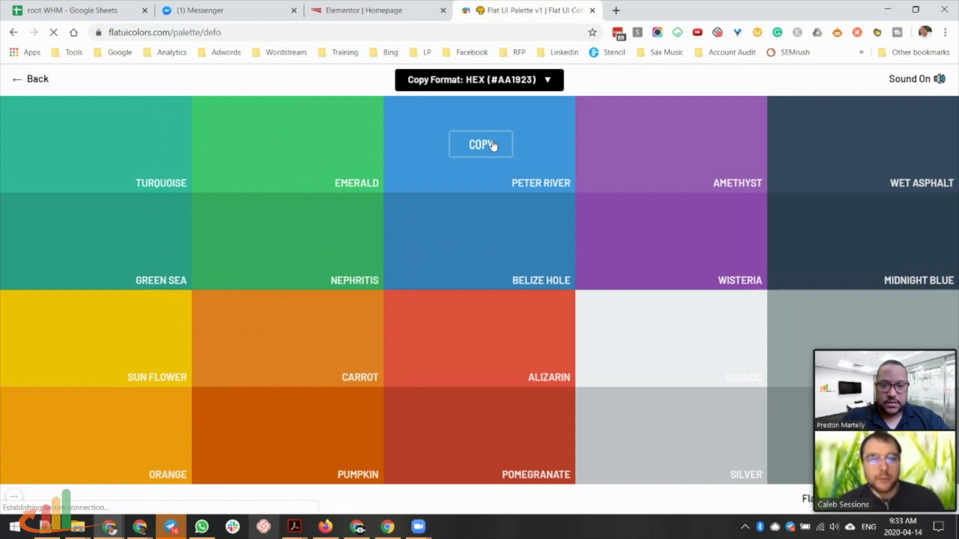
pyautogui.click(488, 148)
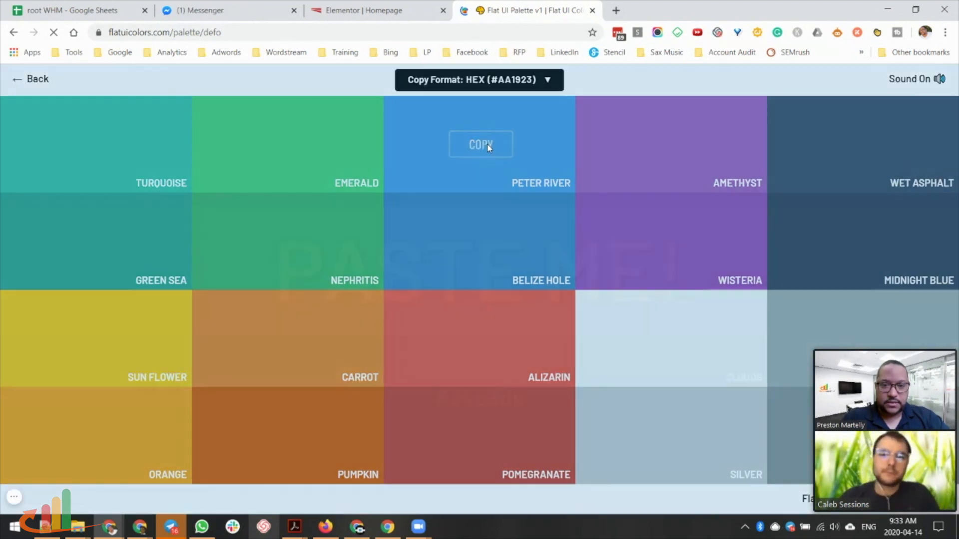
pyautogui.click(386, 15)
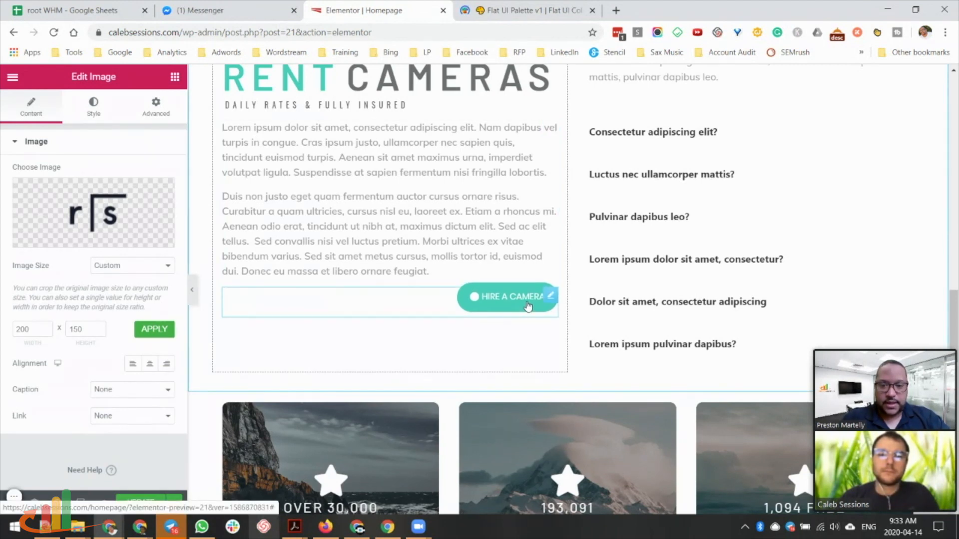
# Set the HIRE A CAMERA button background to #3498db and save it as a preset.
pyautogui.click(528, 307)
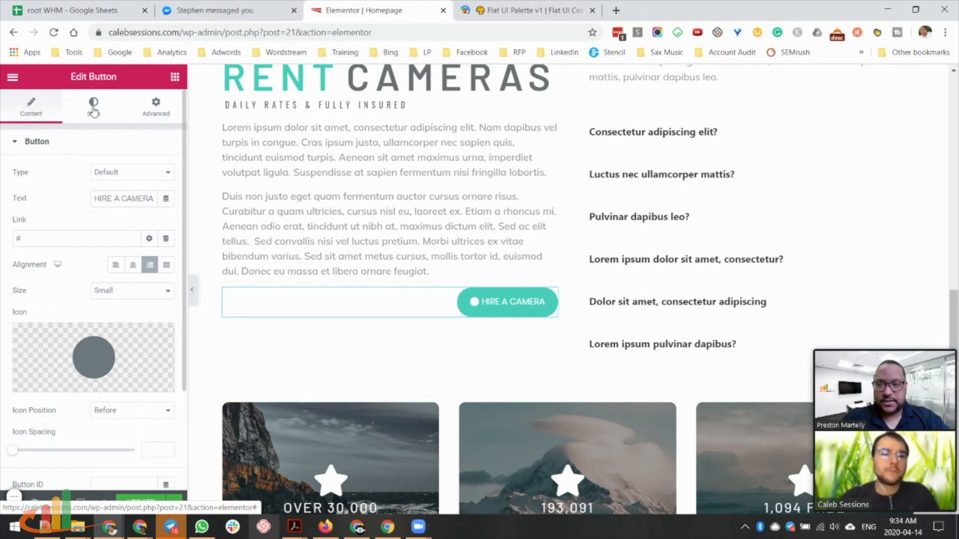
pyautogui.click(94, 111)
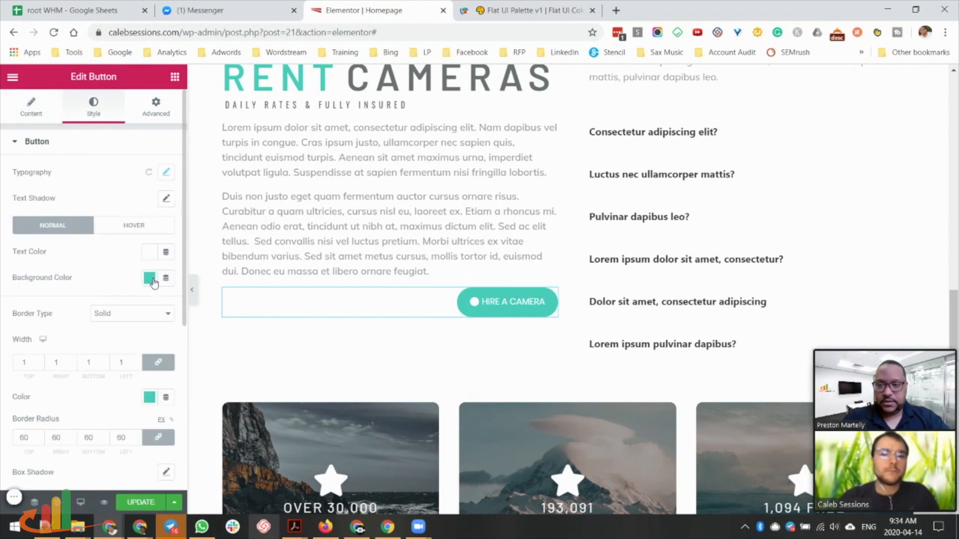
pyautogui.click(150, 279)
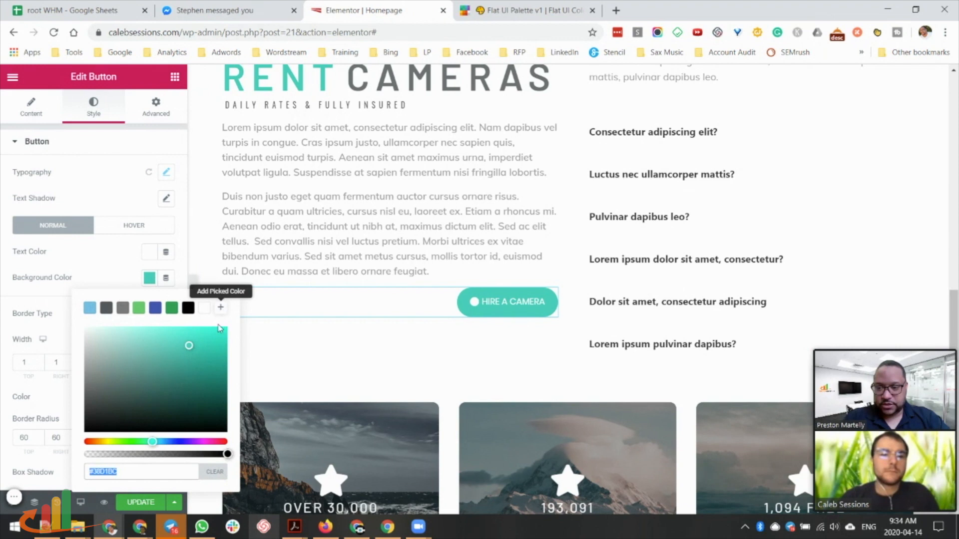
pyautogui.click(130, 476)
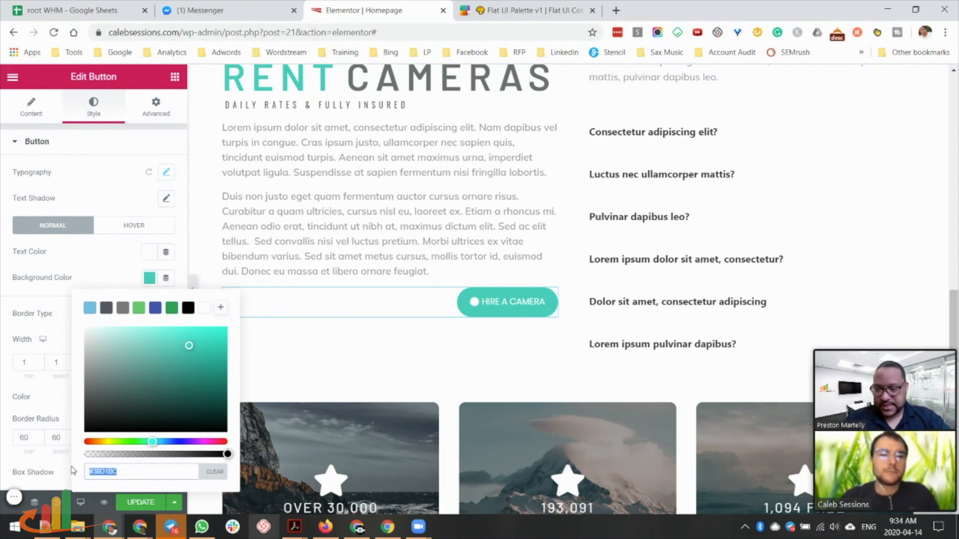
pyautogui.hotkey('ctrl', 'v')
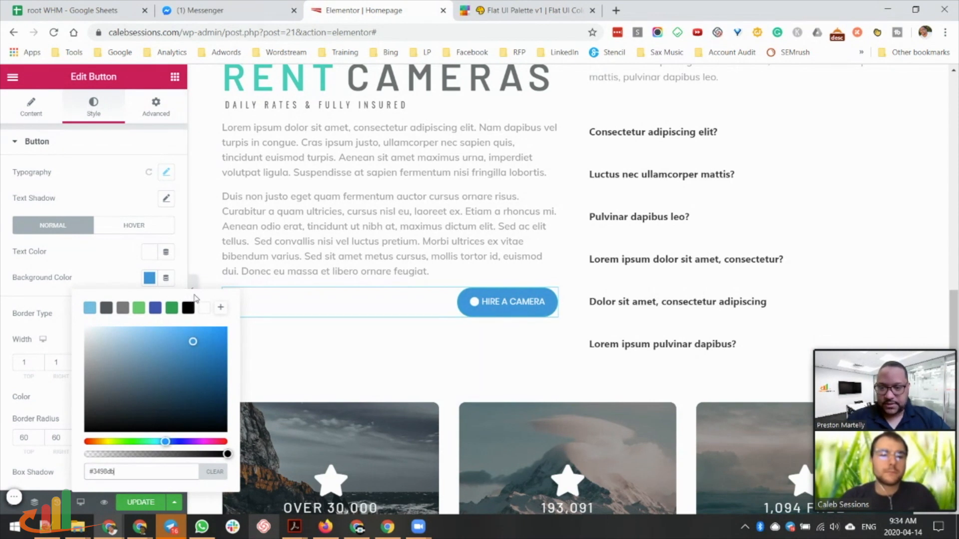
pyautogui.click(221, 308)
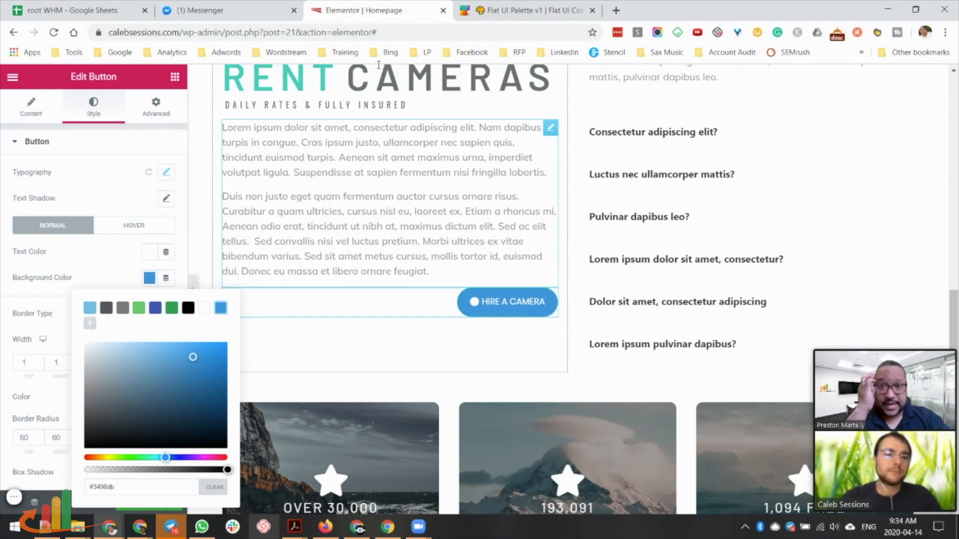
# Save Belize Hole #2980b9 as a second preset, then reapply #3498DB to the button.
pyautogui.click(503, 11)
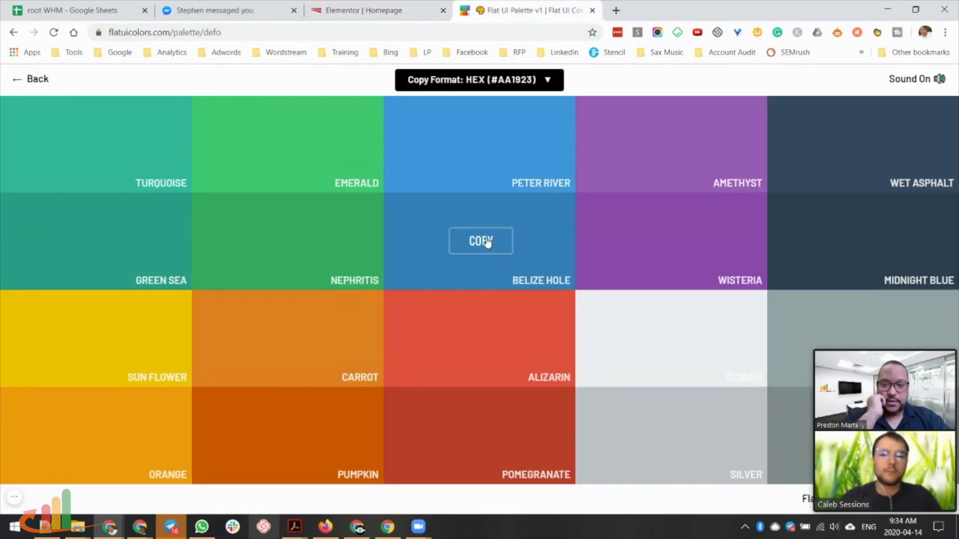
pyautogui.click(487, 242)
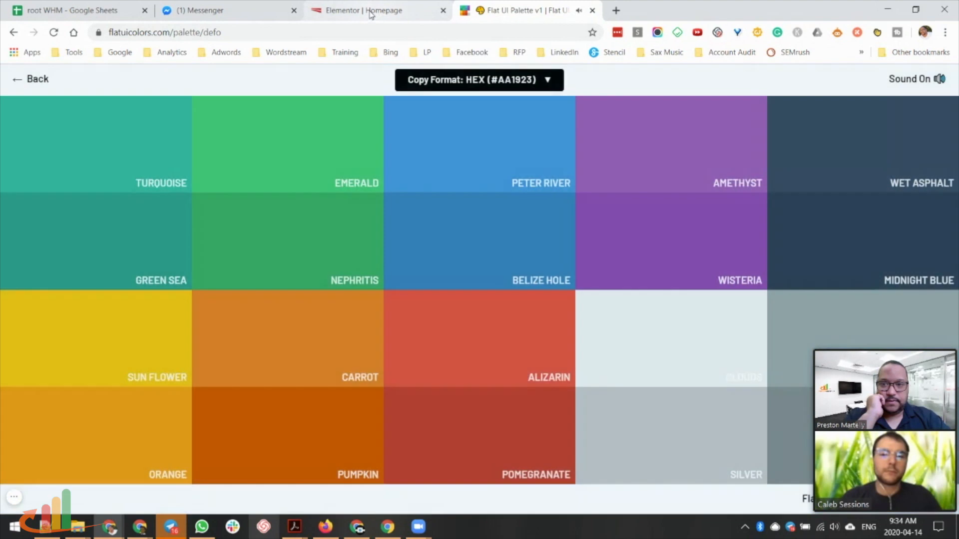
pyautogui.click(371, 14)
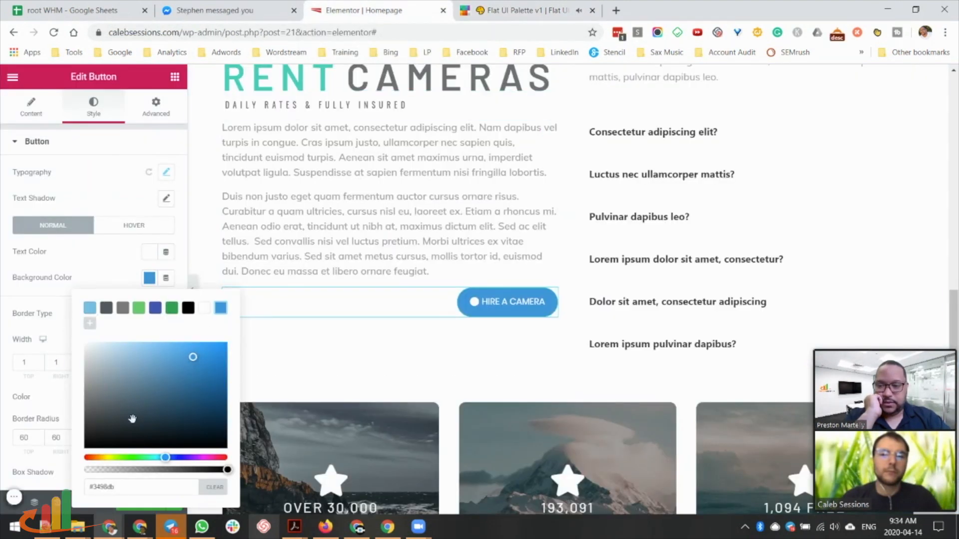
pyautogui.moveTo(121, 487); pyautogui.dragTo(75, 488)
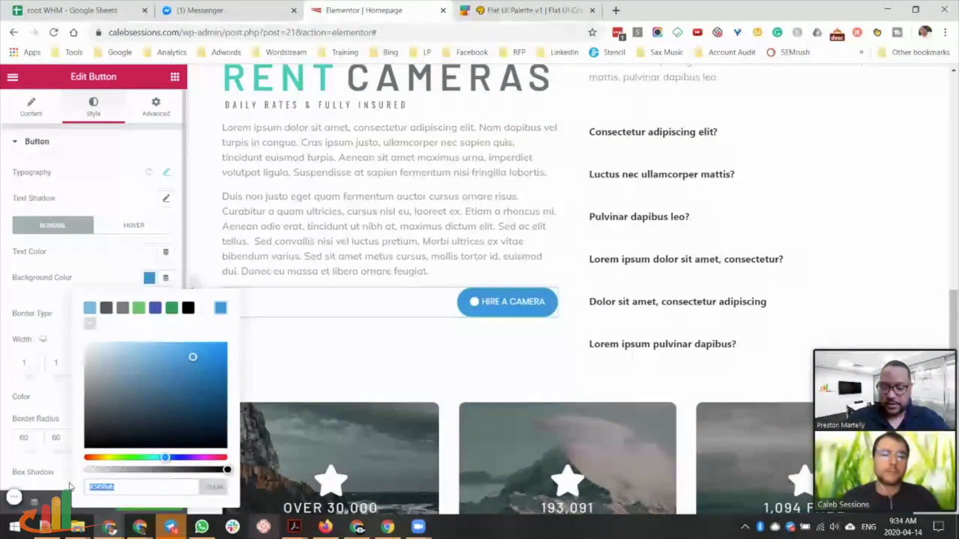
pyautogui.hotkey('ctrl', 'v')
pyautogui.click(89, 323)
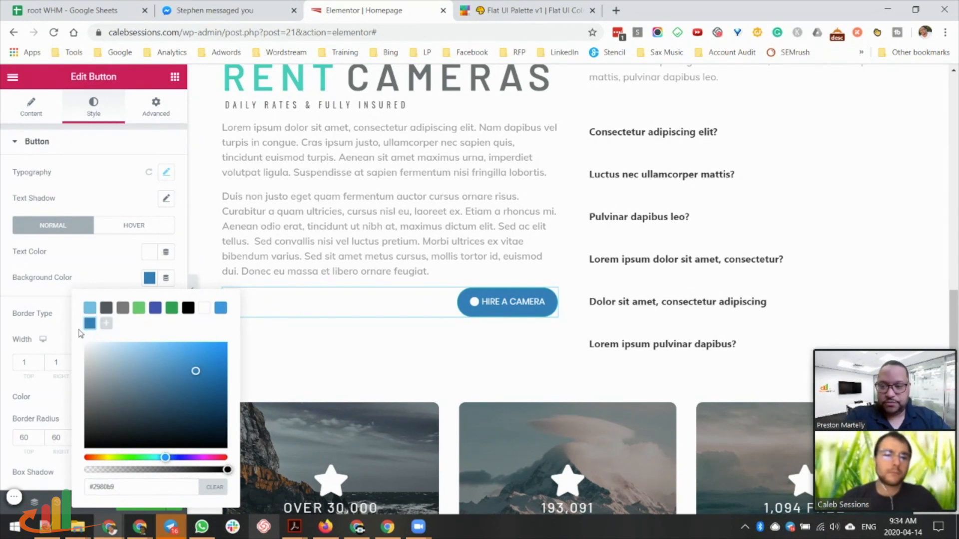
pyautogui.click(220, 309)
# Open the RENT heading's text colour picker and copy Midnight Blue from Flat UI Colors.
pyautogui.scroll(1, 485, 252)
pyautogui.scroll(2, 484, 253)
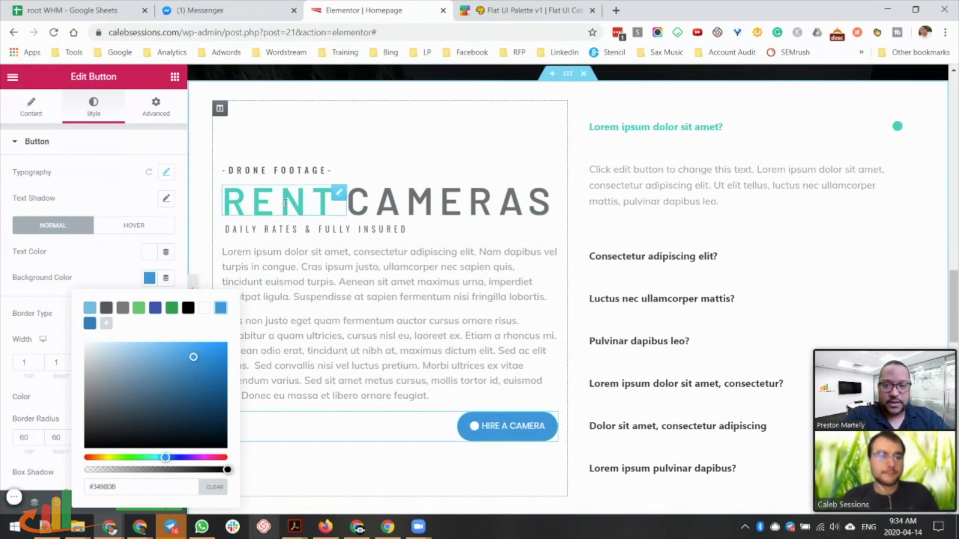
pyautogui.click(280, 202)
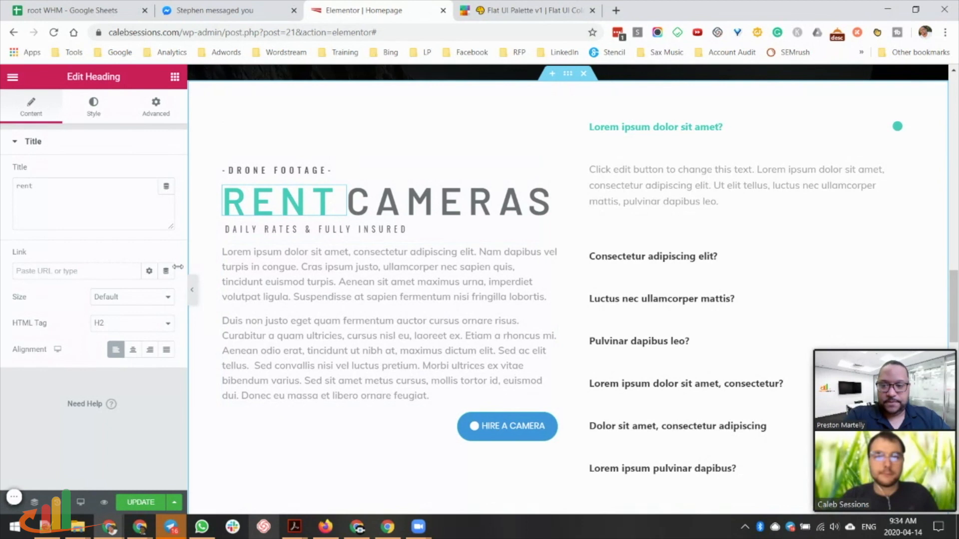
pyautogui.click(93, 108)
pyautogui.click(149, 173)
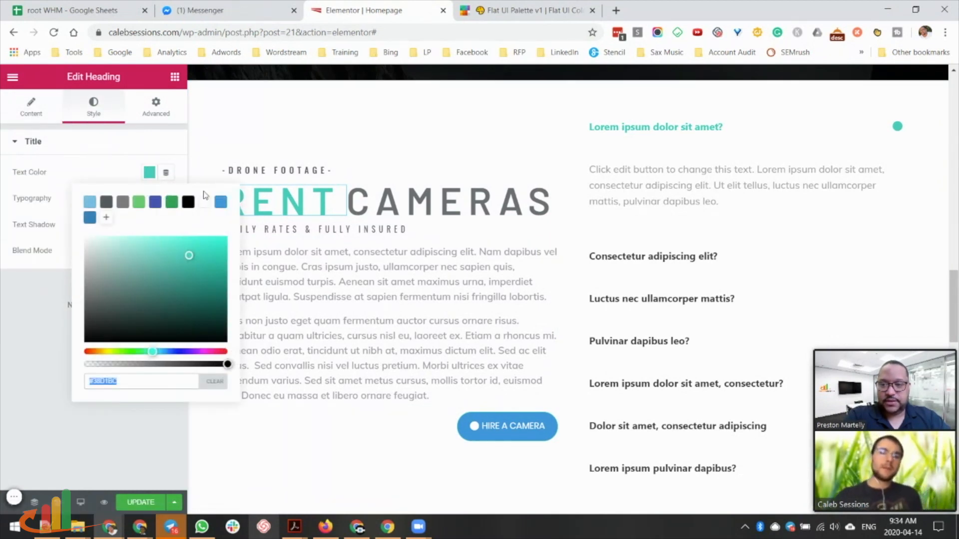
pyautogui.hotkey('ctrl', 'Tab')
pyautogui.moveTo(864, 247)
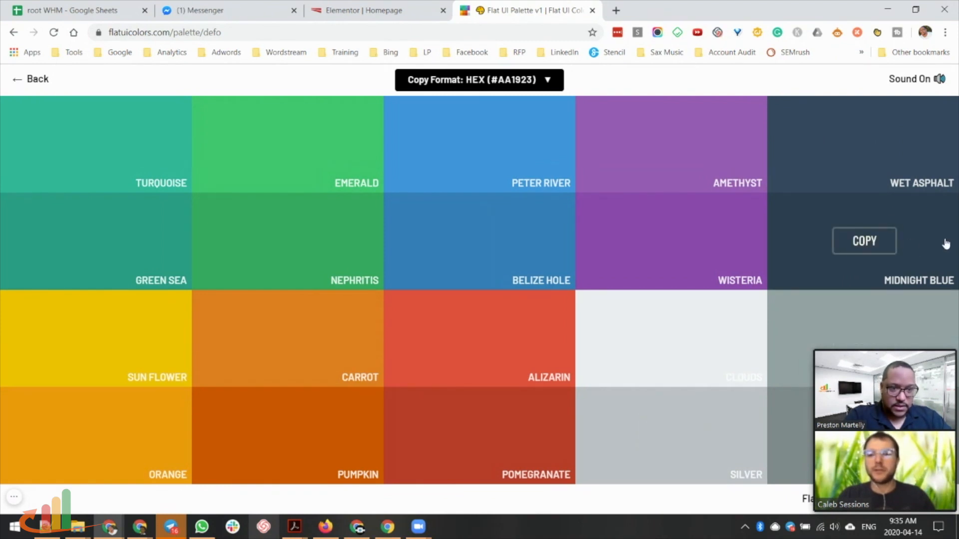
pyautogui.click(860, 243)
# Keep the RENT heading text blue #3498DB, undoing the pasted navy #2c3e50.
pyautogui.click(362, 10)
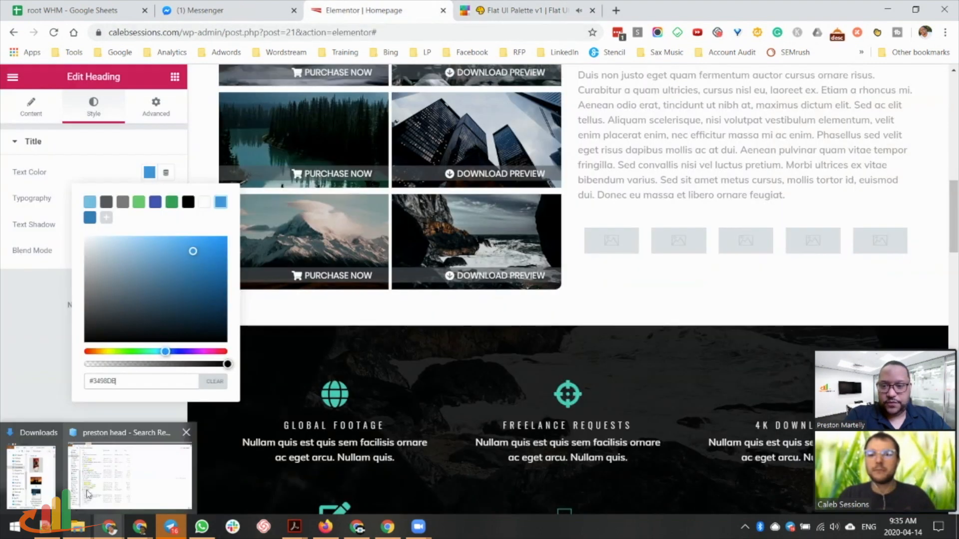
pyautogui.hotkey('ctrl', 'v')
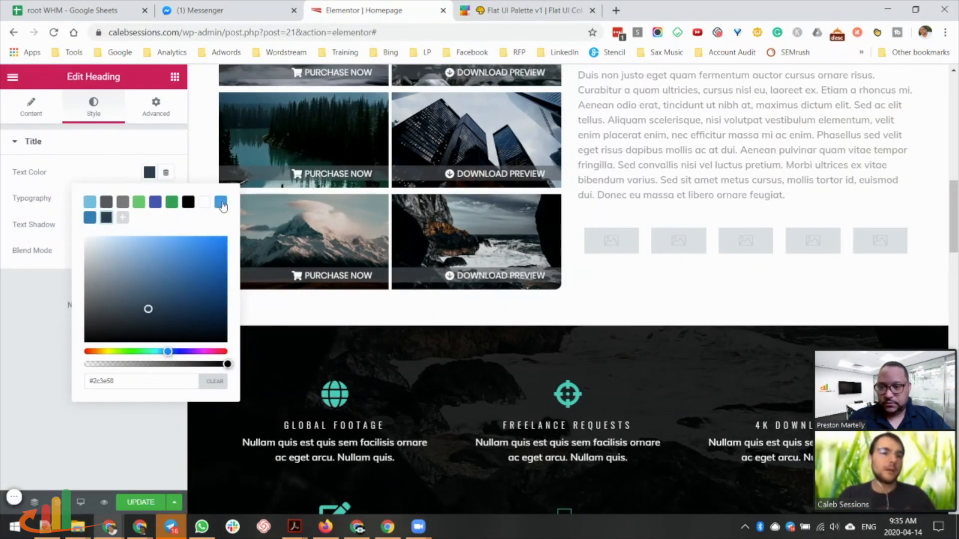
pyautogui.hotkey('ctrl', 'z')
# Select the VIDEO part of the hero heading and bring up the widgets list.
pyautogui.scroll(4, 638, 447)
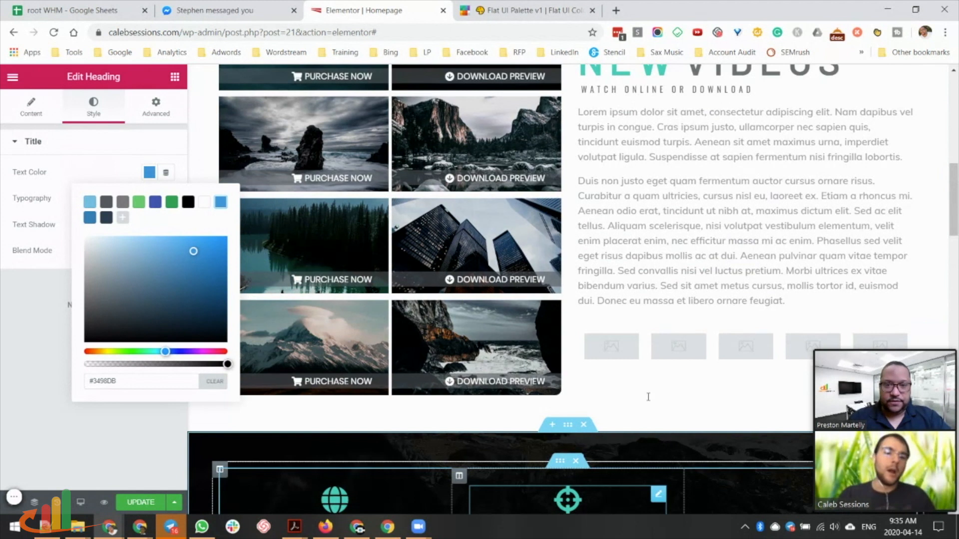
pyautogui.scroll(5, 751, 203)
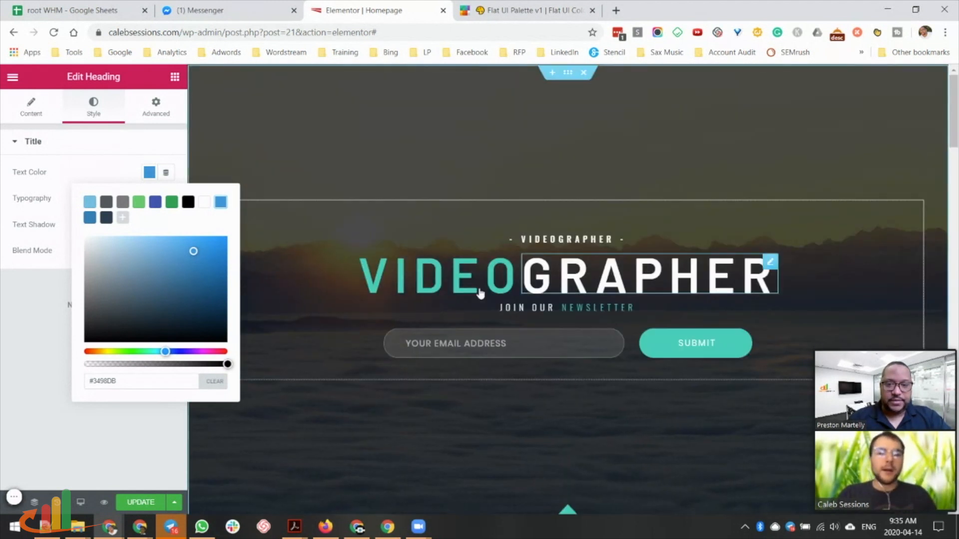
pyautogui.click(449, 273)
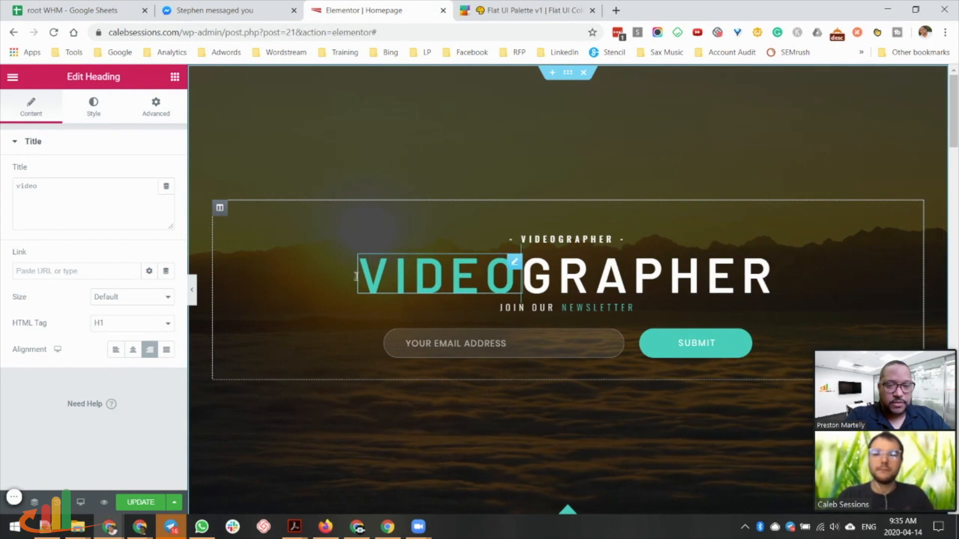
pyautogui.click(175, 78)
pyautogui.scroll(-15, 659, 294)
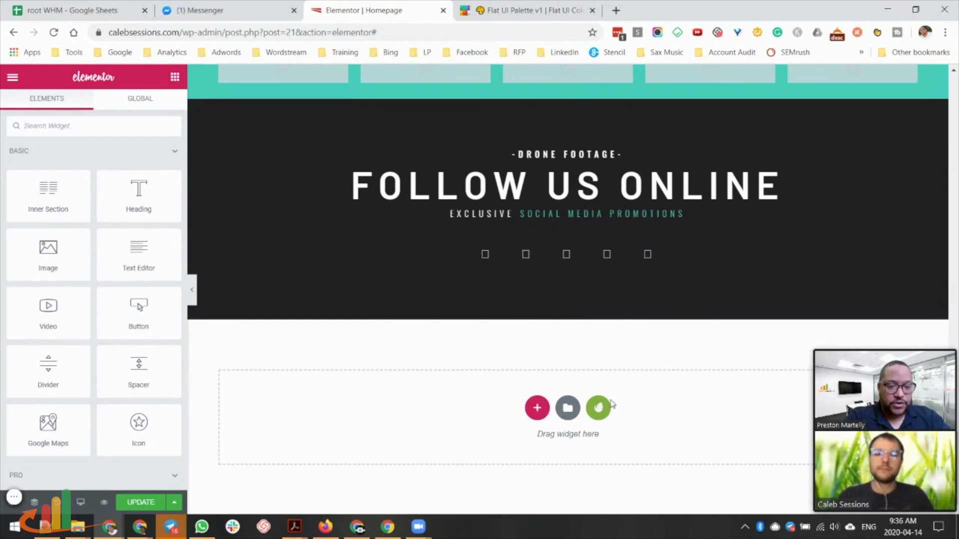
# Add a single-column section beneath the dark Follow Us Online section.
pyautogui.click(538, 409)
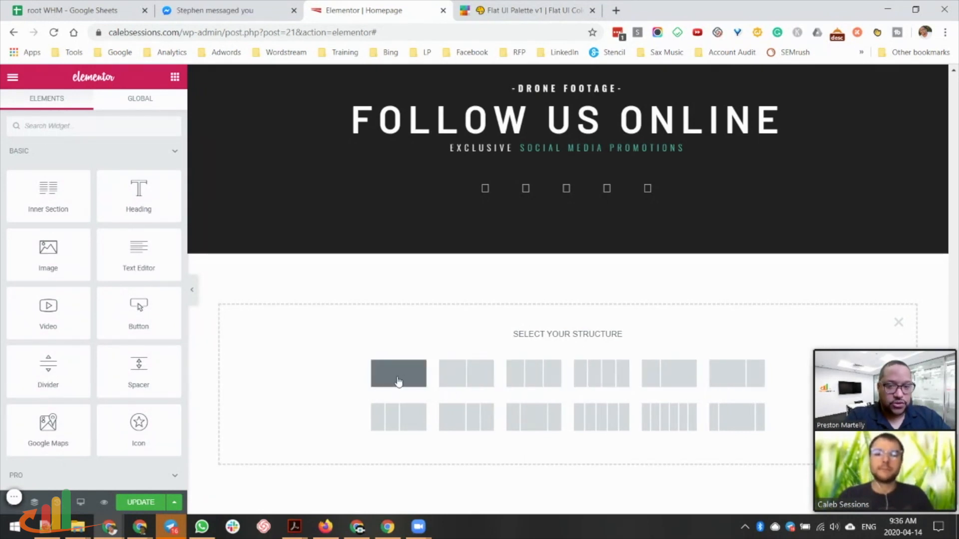
pyautogui.scroll(5, 535, 375)
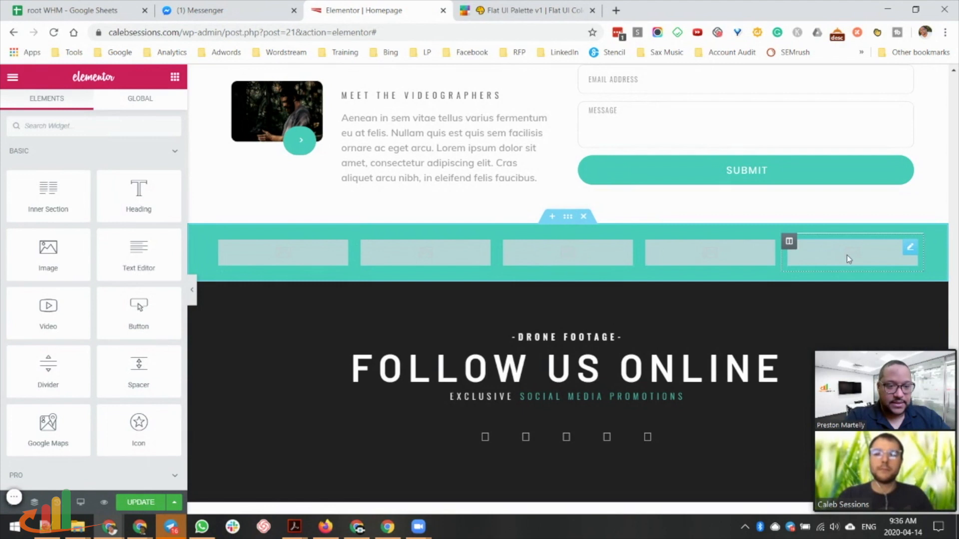
pyautogui.scroll(-2, 271, 170)
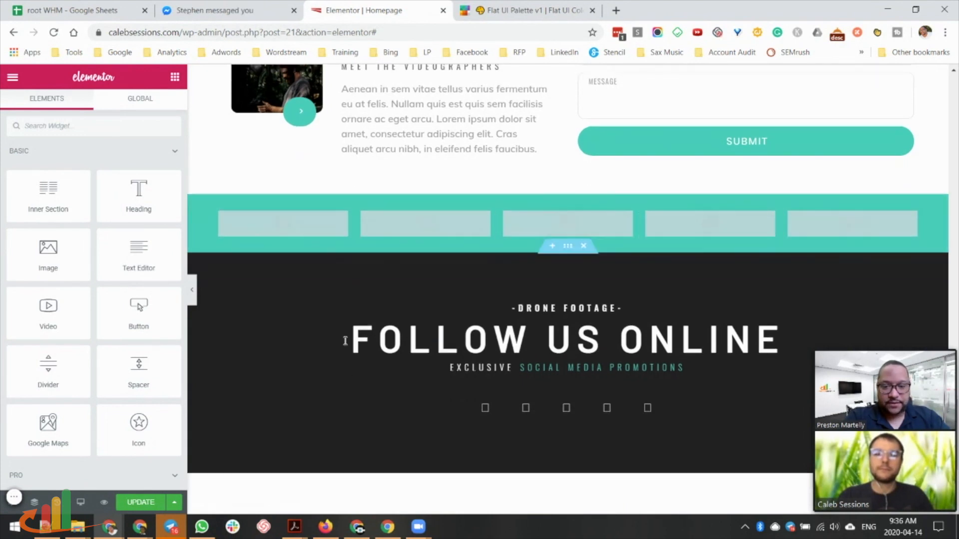
pyautogui.scroll(-3, 706, 260)
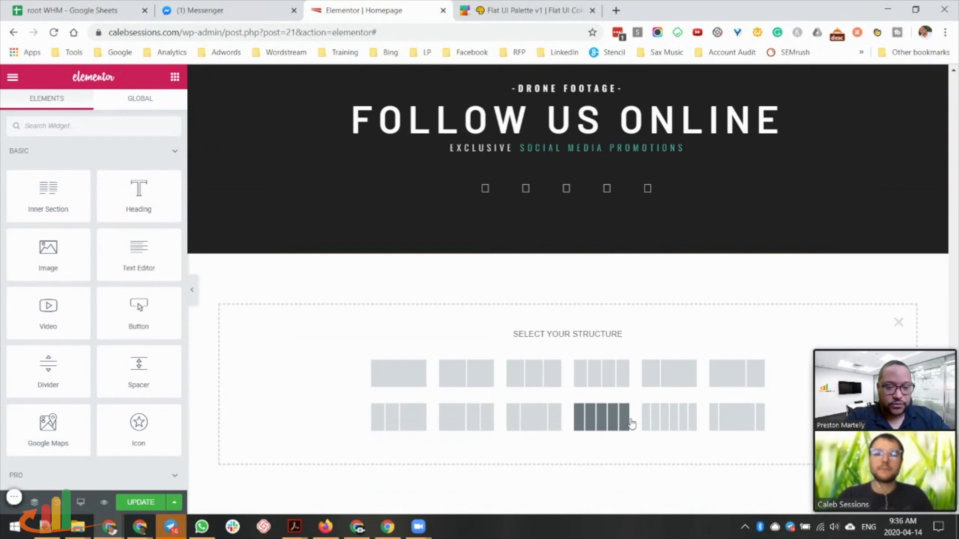
pyautogui.click(625, 424)
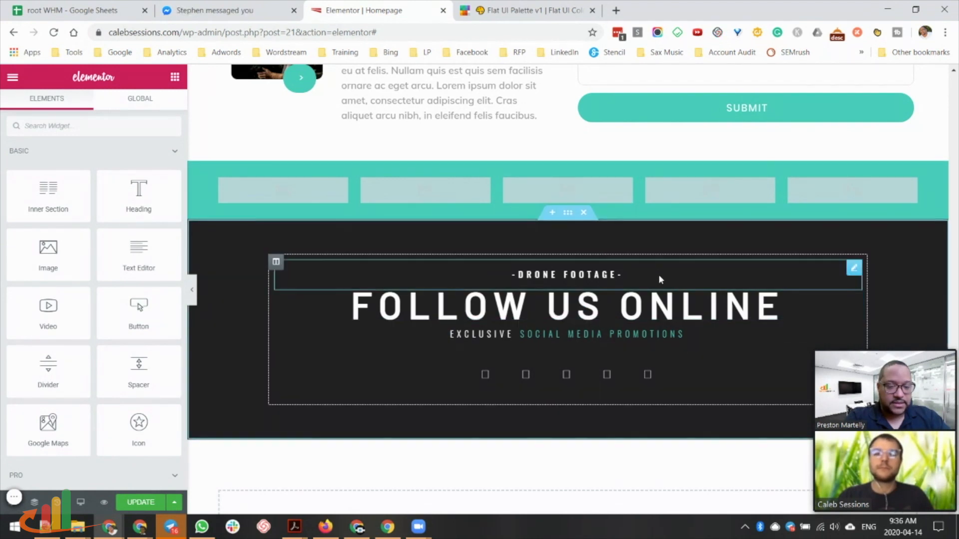
pyautogui.scroll(-3, 666, 328)
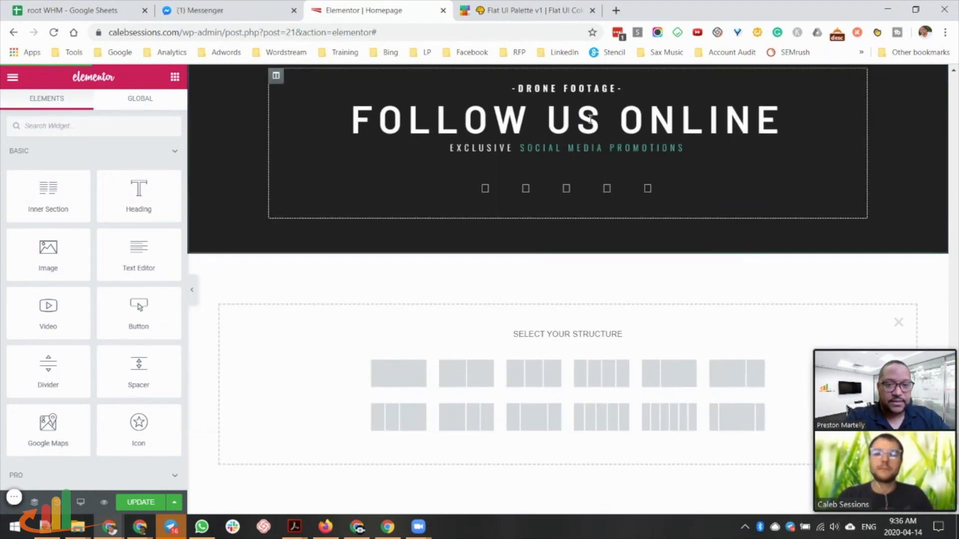
pyautogui.scroll(2, 584, 203)
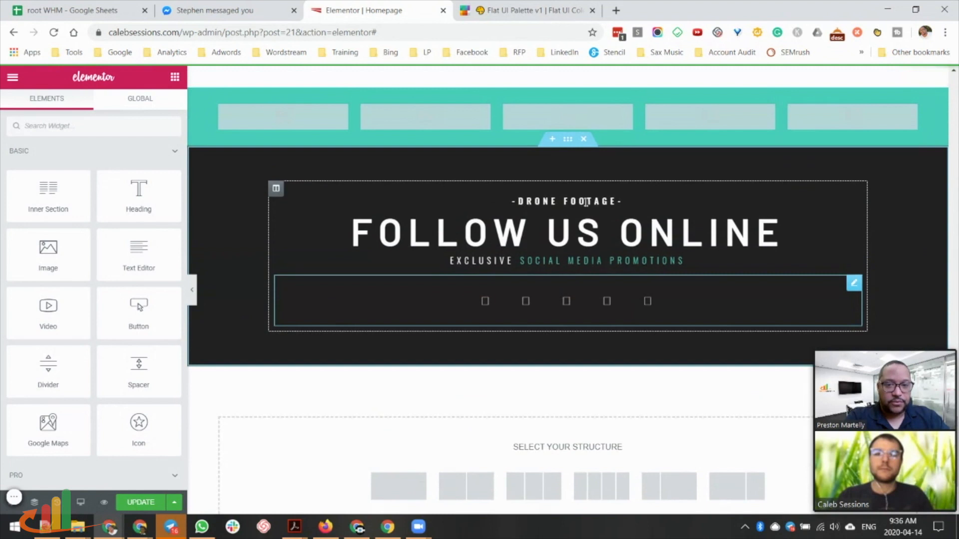
pyautogui.scroll(-2, 583, 215)
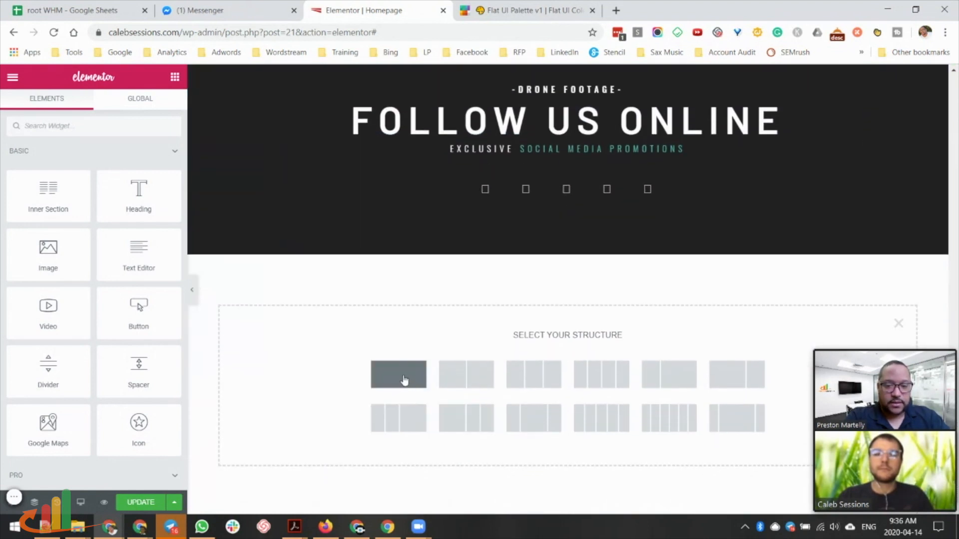
pyautogui.click(398, 374)
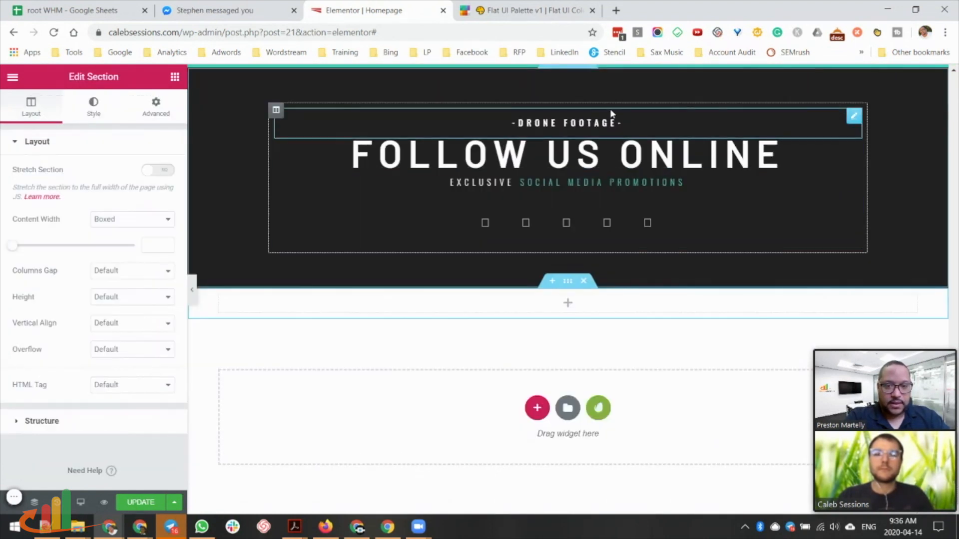
# Drag two Heading widgets into the new white section below the banner.
pyautogui.click(783, 118)
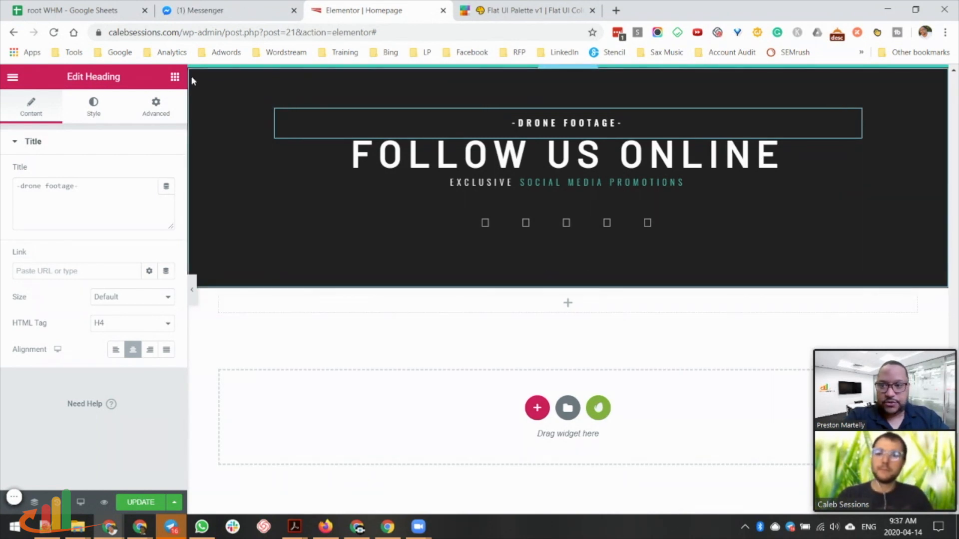
pyautogui.click(175, 77)
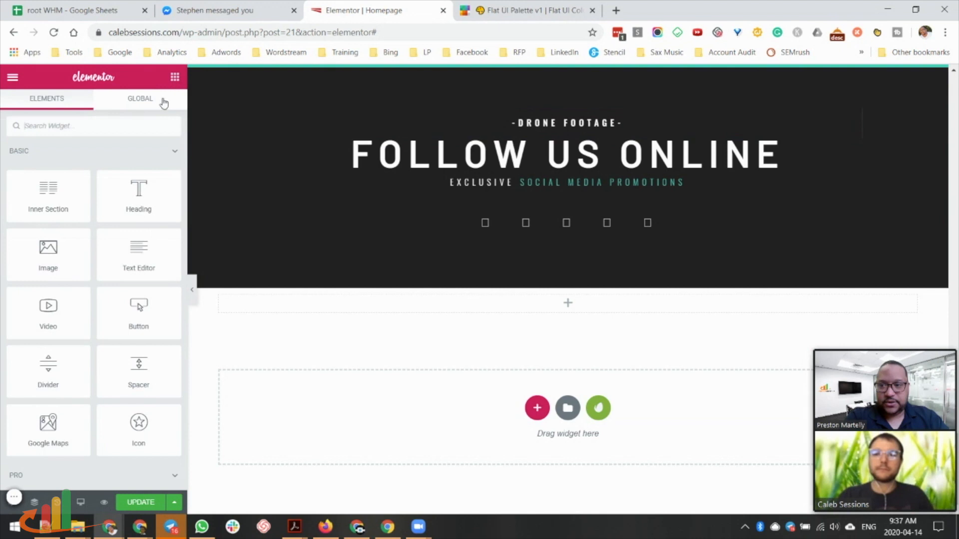
pyautogui.moveTo(133, 189); pyautogui.dragTo(554, 301)
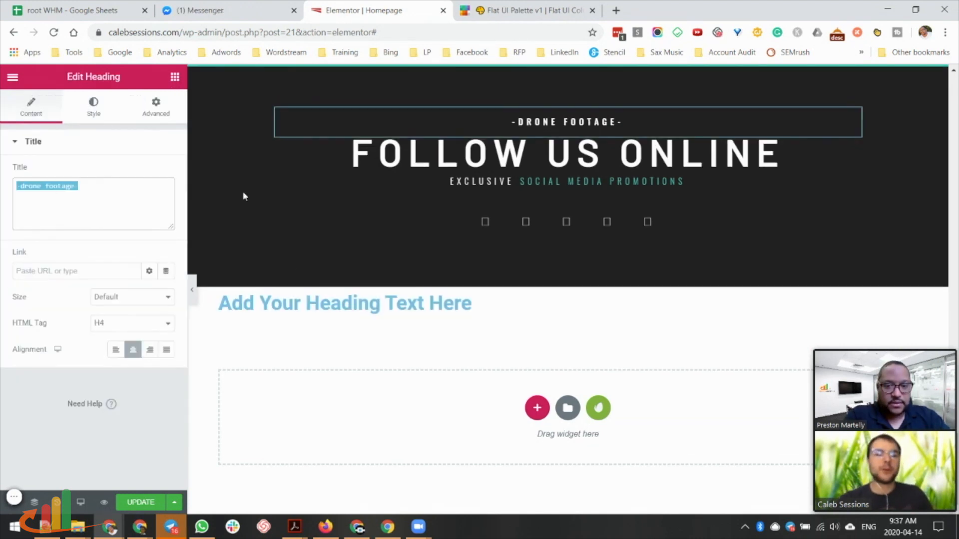
pyautogui.click(175, 78)
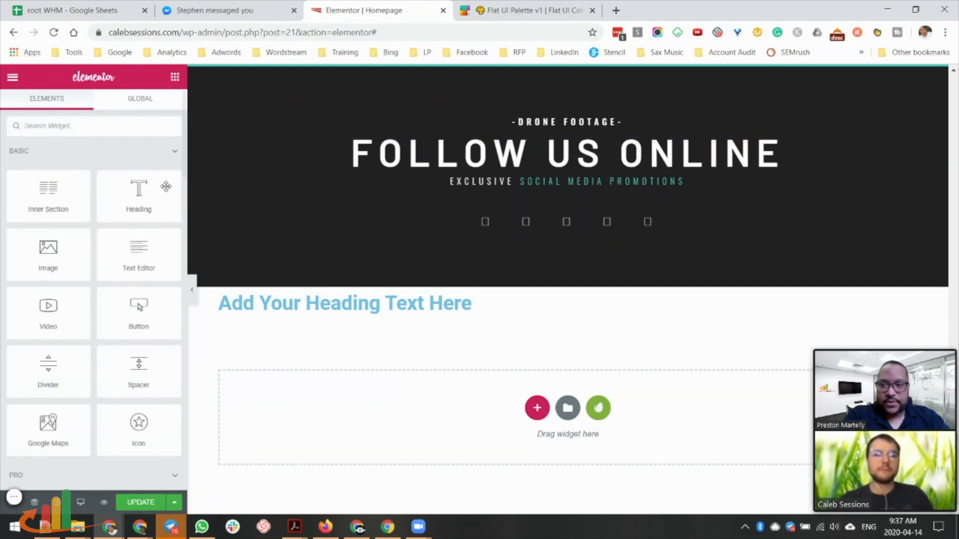
pyautogui.moveTo(138, 195); pyautogui.dragTo(462, 311)
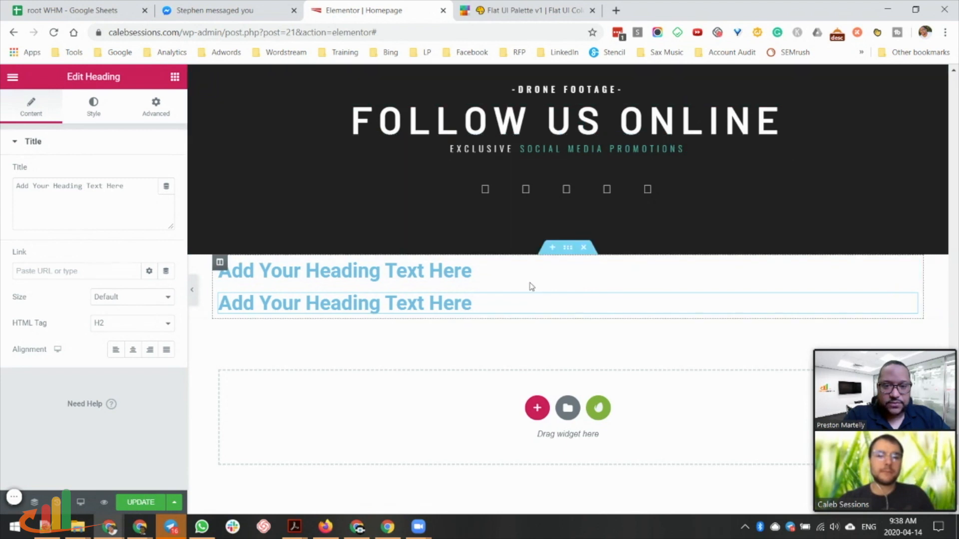
# Change the first new heading's text to '-drone footage-' and centre-align it.
pyautogui.click(501, 274)
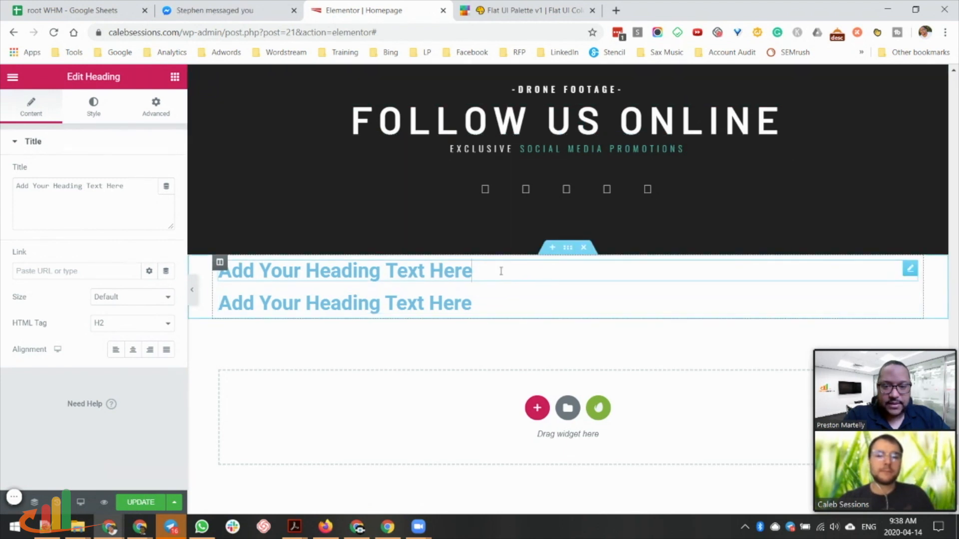
pyautogui.moveTo(126, 186); pyautogui.dragTo(8, 183)
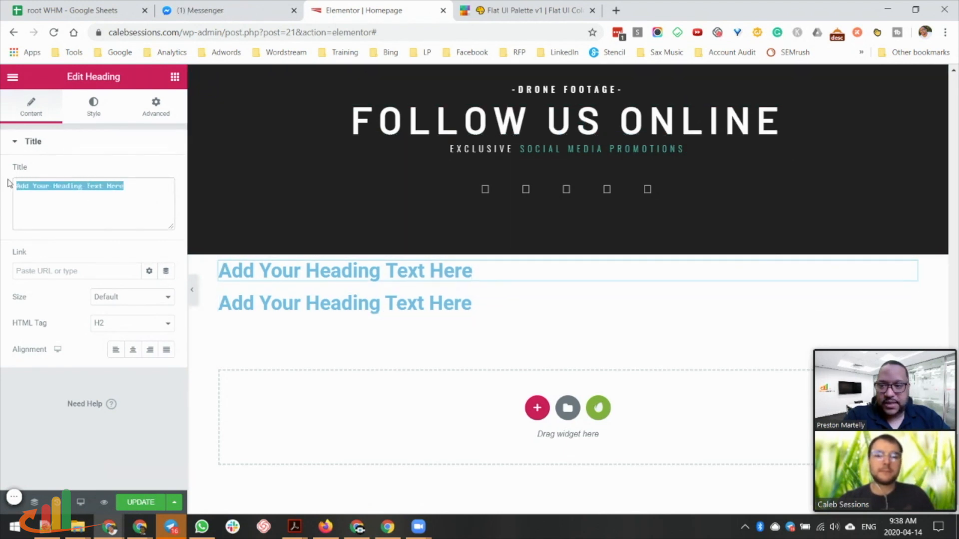
pyautogui.write('-drone footage-')
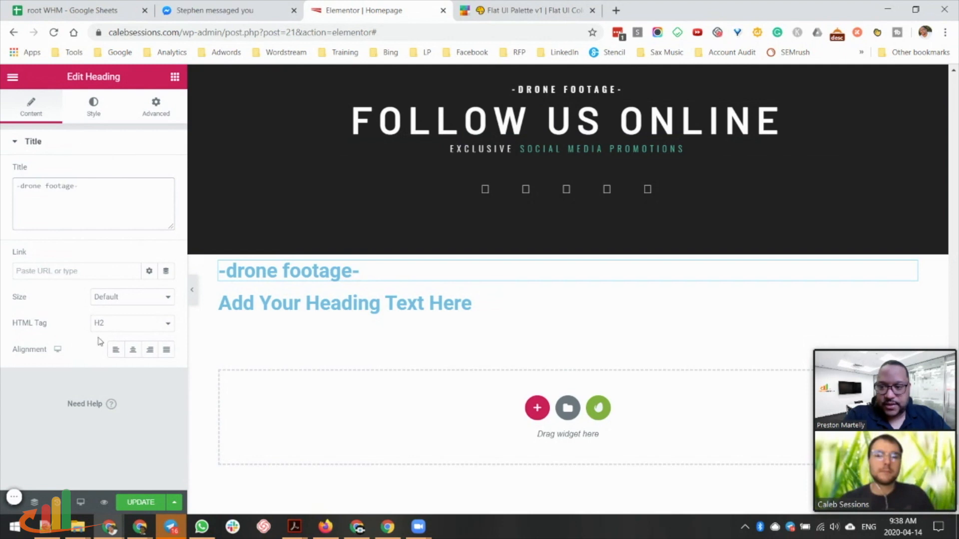
pyautogui.click(132, 352)
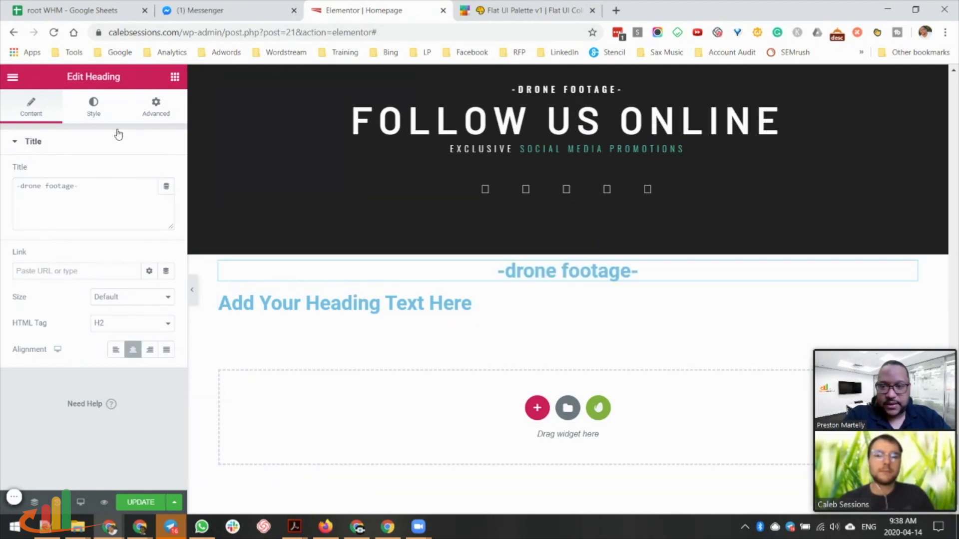
pyautogui.click(94, 114)
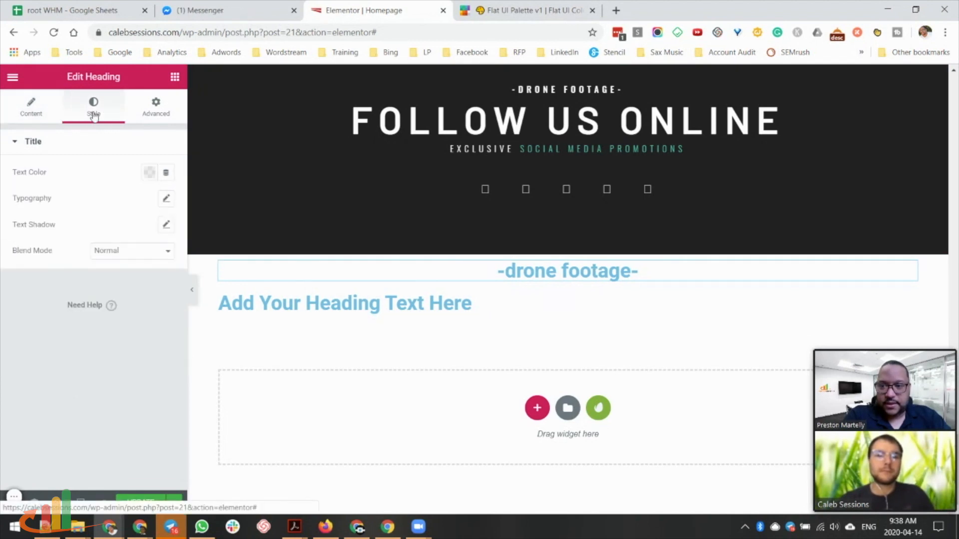
# Set the -drone footage- heading's typography to Uppercase transform and Tahoma font.
pyautogui.click(166, 200)
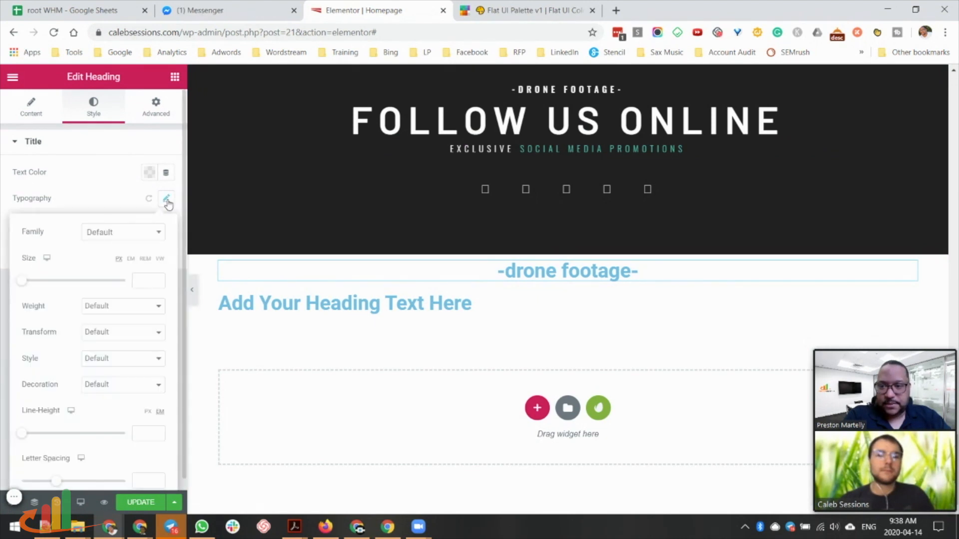
pyautogui.click(120, 335)
pyautogui.click(114, 355)
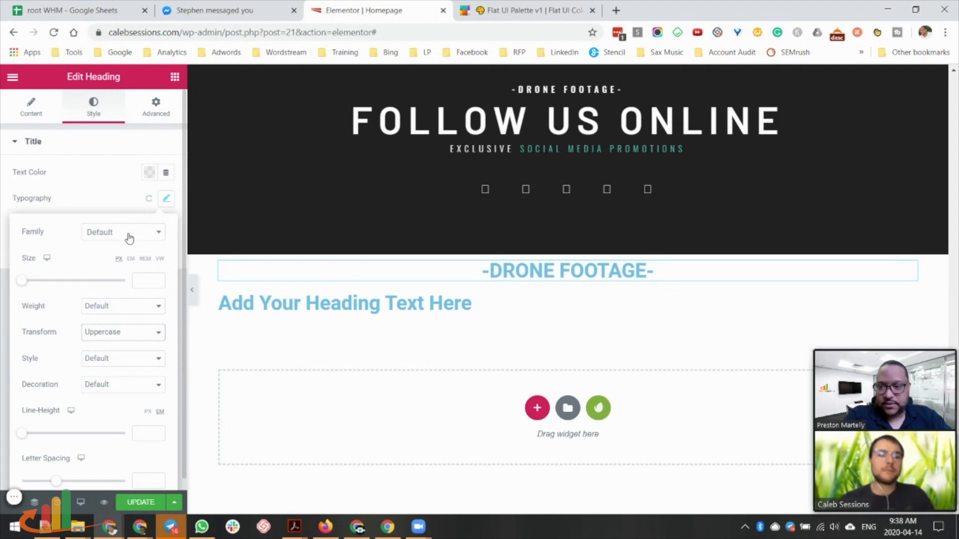
pyautogui.click(102, 234)
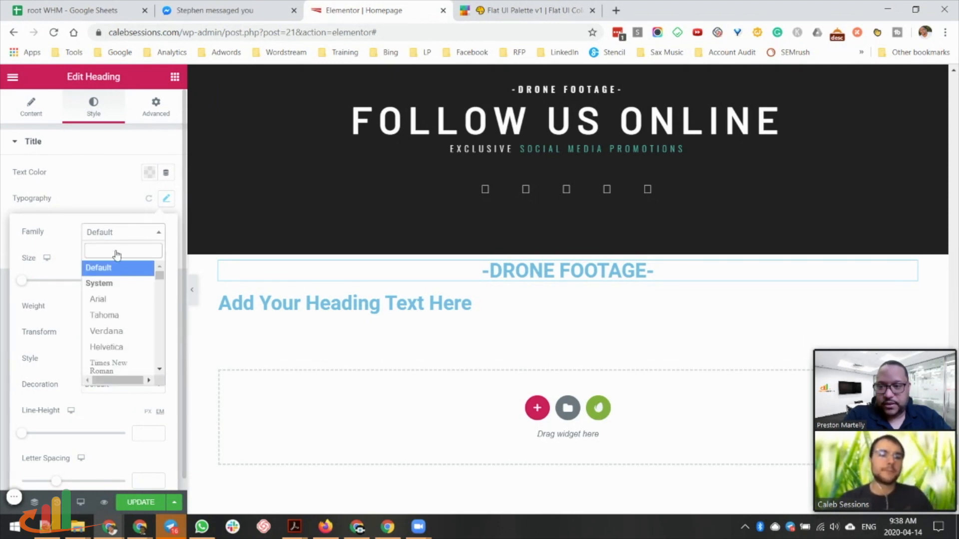
pyautogui.click(111, 316)
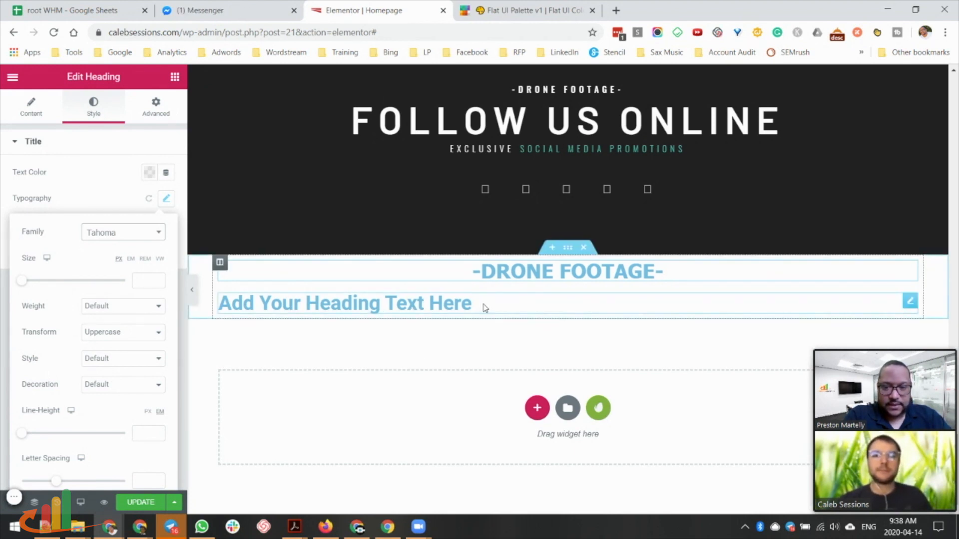
# Make the second heading a centred 'FOLLOW US ONLINE' and copy the banner's DRONE FOOTAGE heading.
pyautogui.click(533, 125)
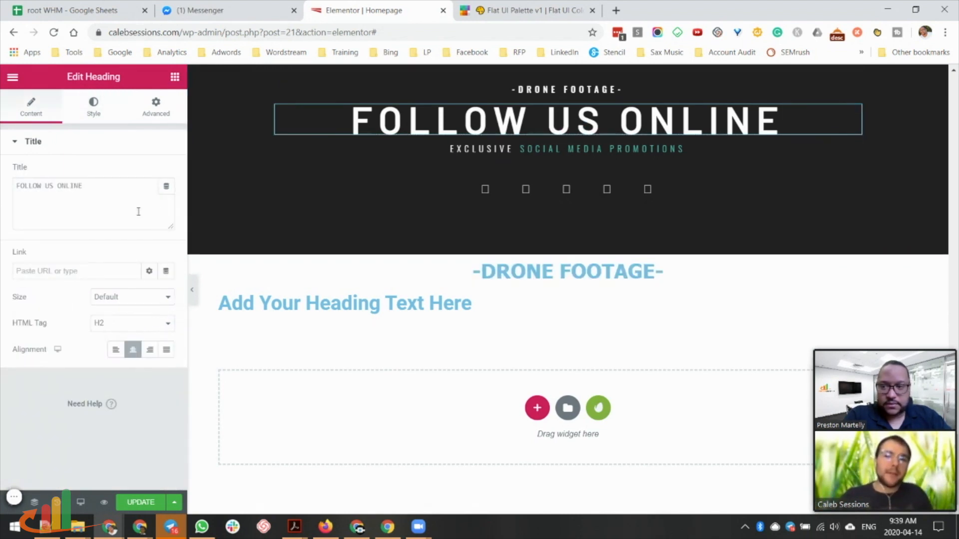
pyautogui.moveTo(88, 187); pyautogui.dragTo(1, 197)
pyautogui.hotkey('ctrl', 'c')
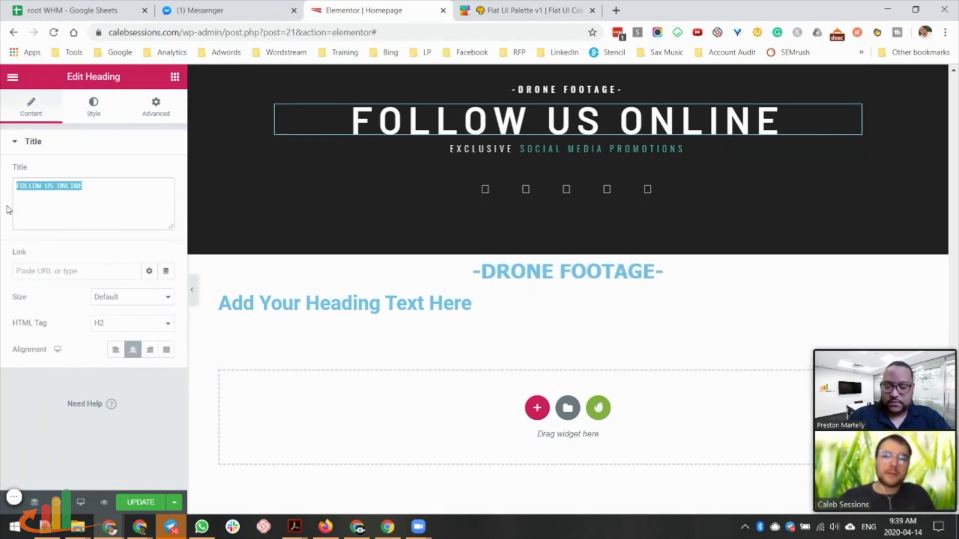
pyautogui.click(437, 304)
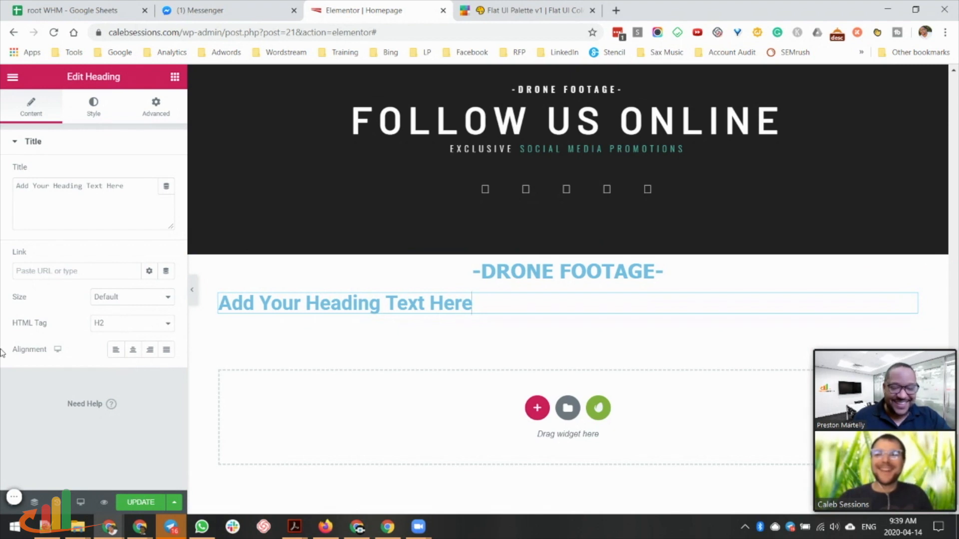
pyautogui.moveTo(132, 187); pyautogui.dragTo(2, 201)
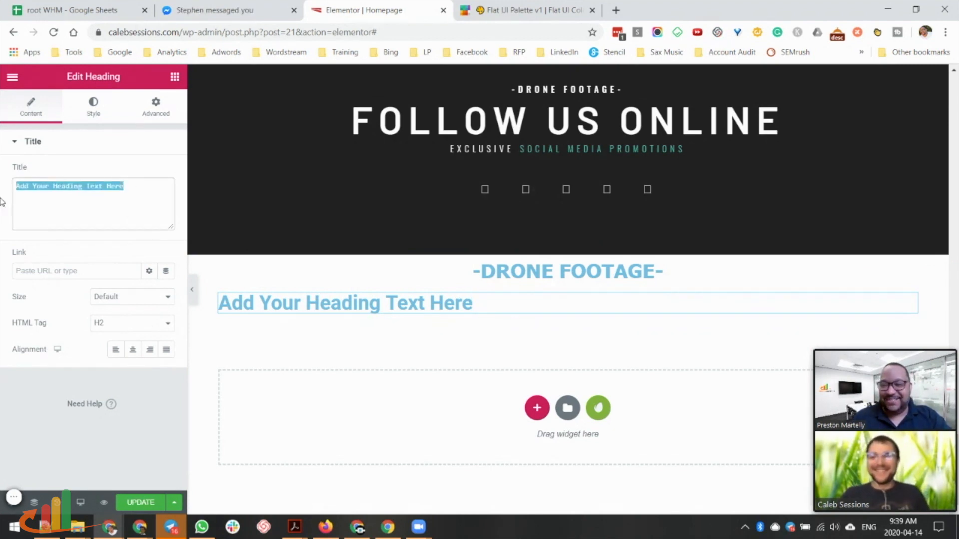
pyautogui.hotkey('ctrl', 'v')
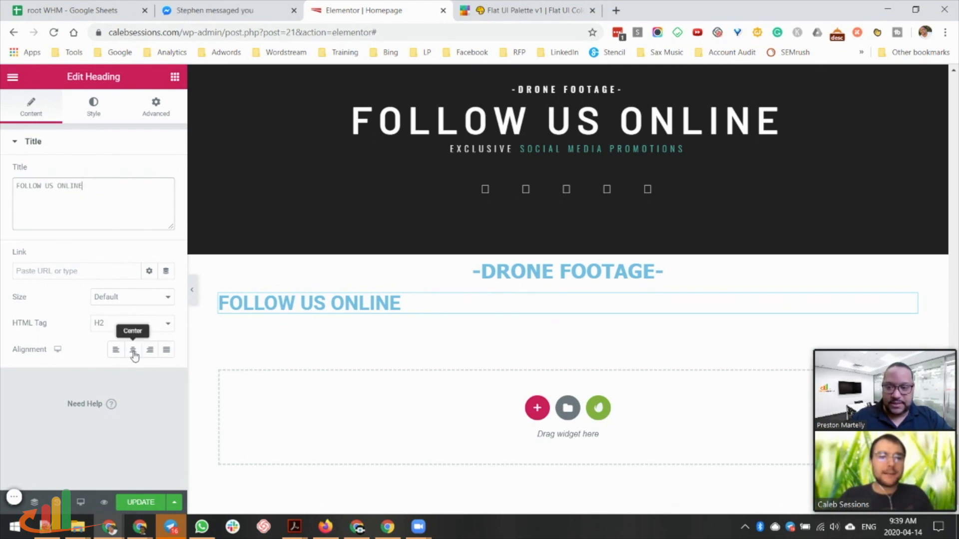
pyautogui.click(133, 353)
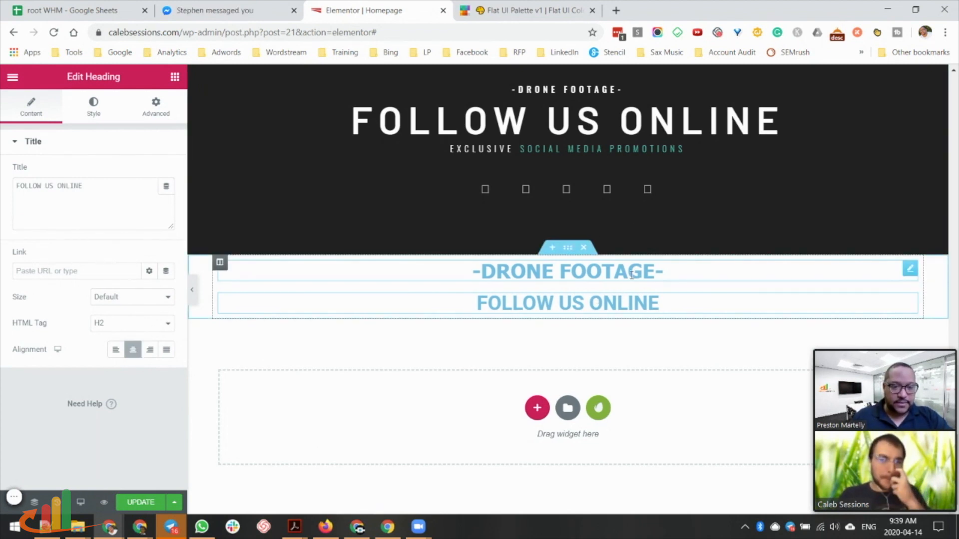
pyautogui.rightClick(605, 92)
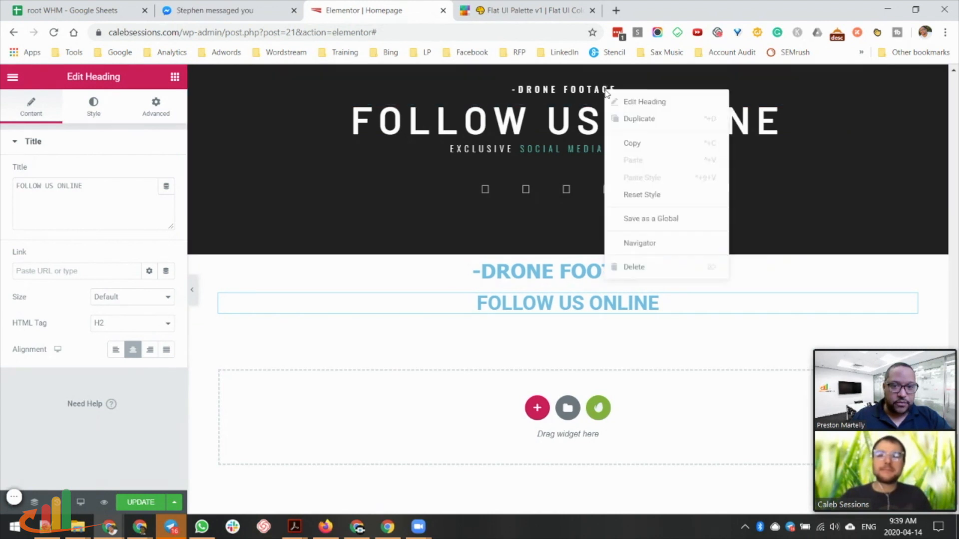
pyautogui.click(635, 143)
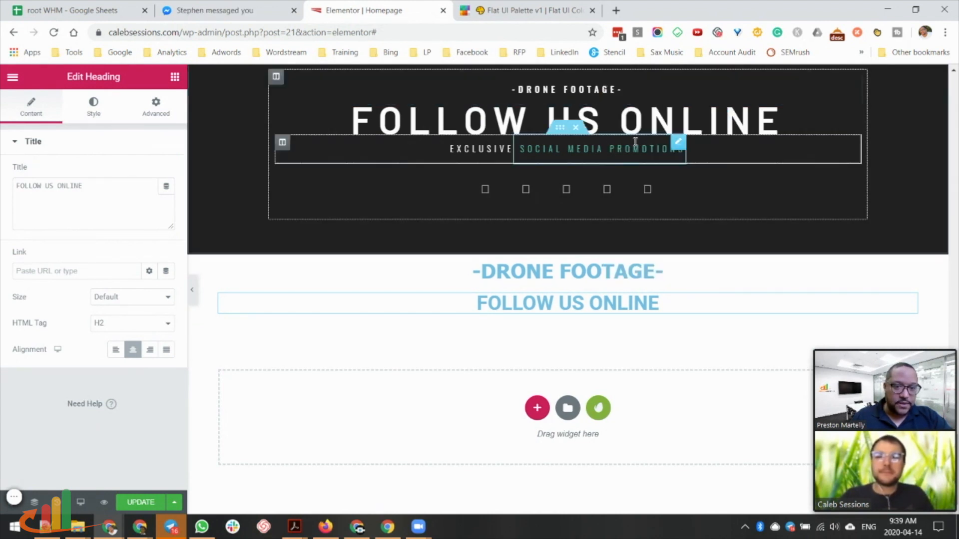
# Paste the banner heading's white style onto the new -DRONE FOOTAGE- heading, then select its section.
pyautogui.rightClick(656, 270)
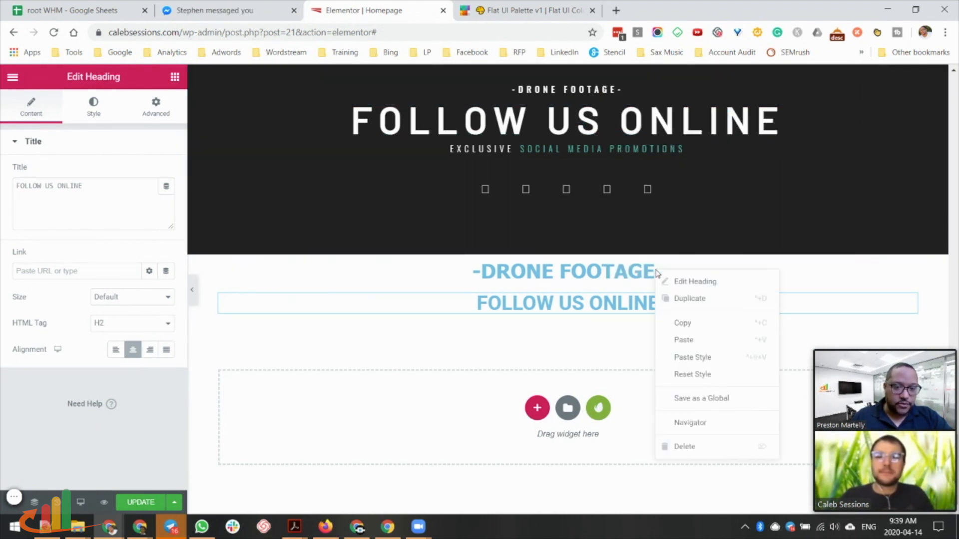
pyautogui.click(683, 358)
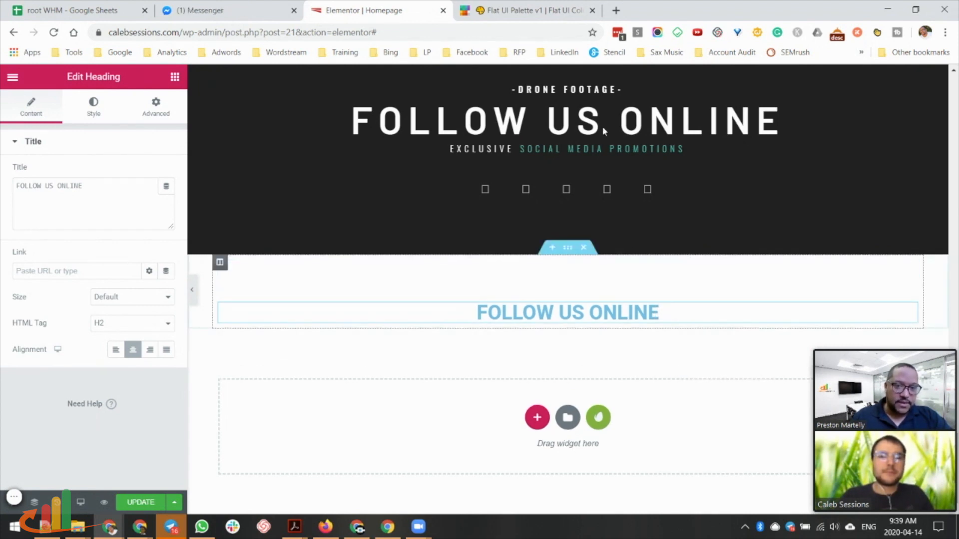
pyautogui.click(646, 277)
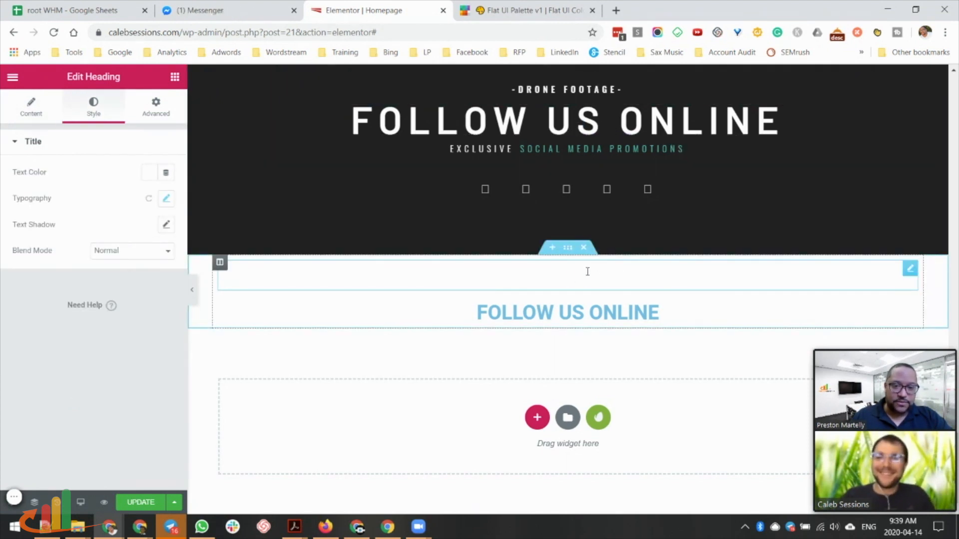
pyautogui.click(568, 249)
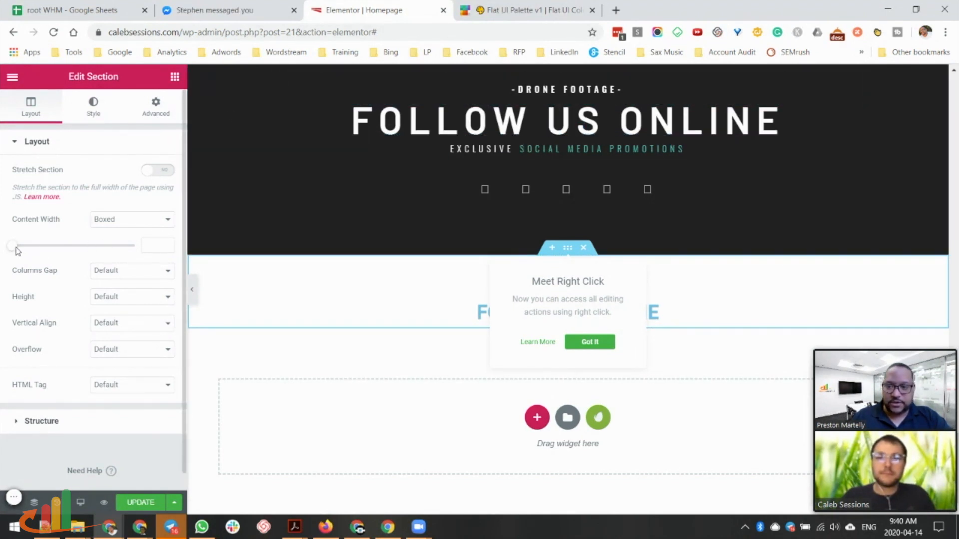
# Set the new section's content width to 708 with a 400 minimum height.
pyautogui.moveTo(13, 249); pyautogui.dragTo(36, 245)
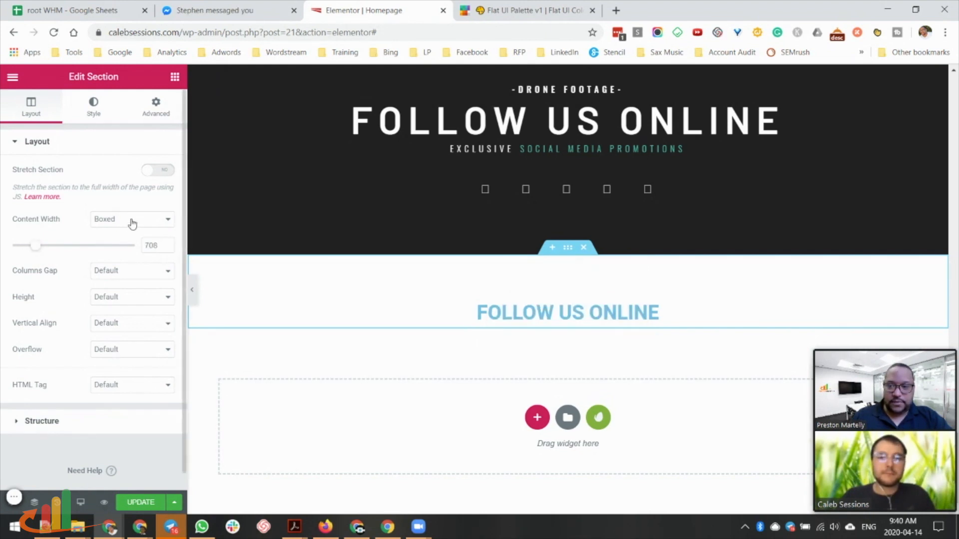
pyautogui.click(126, 298)
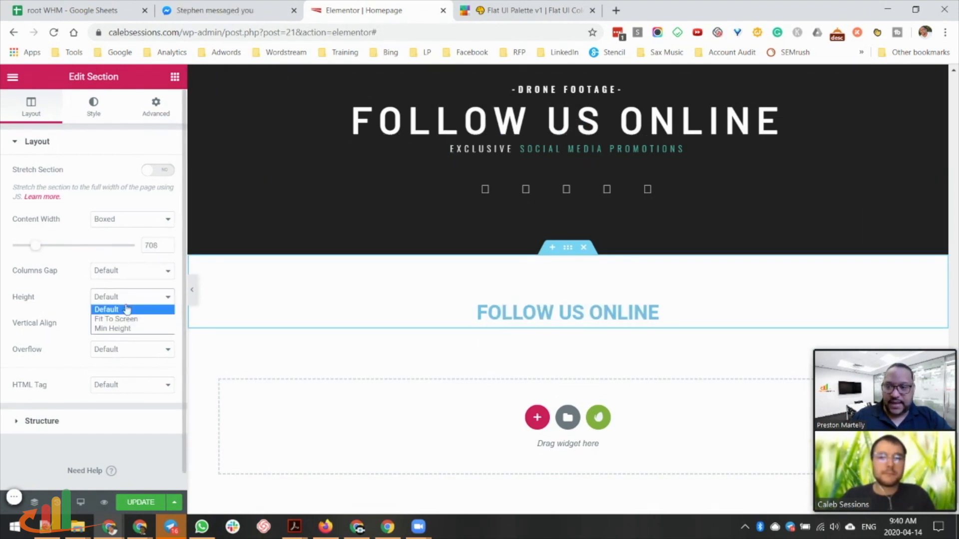
pyautogui.click(122, 329)
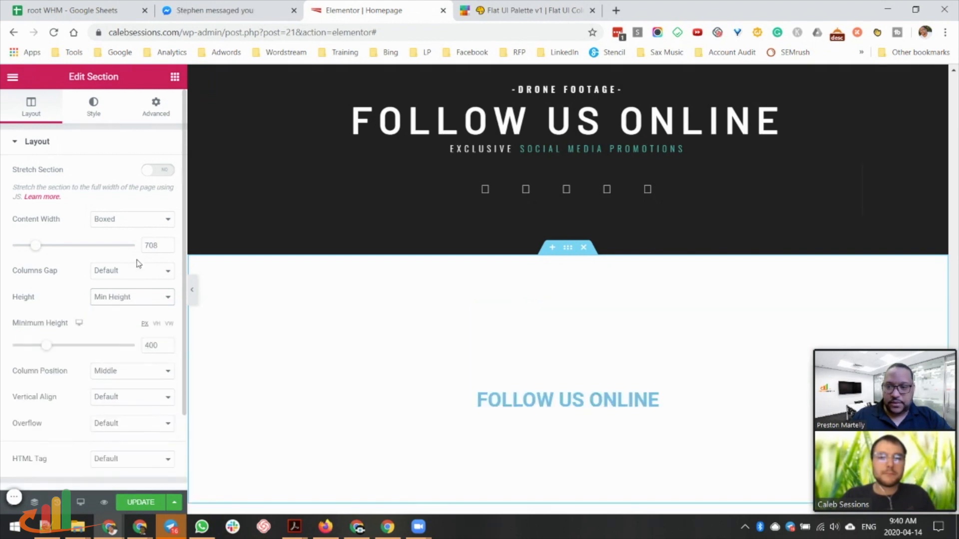
# Give the section a Classic background in dark navy #2C3E50.
pyautogui.click(91, 114)
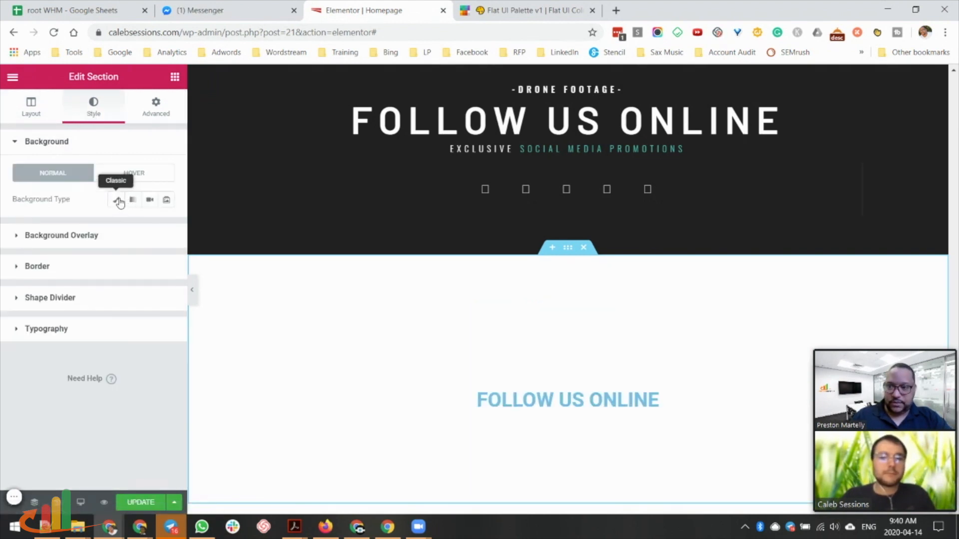
pyautogui.click(117, 200)
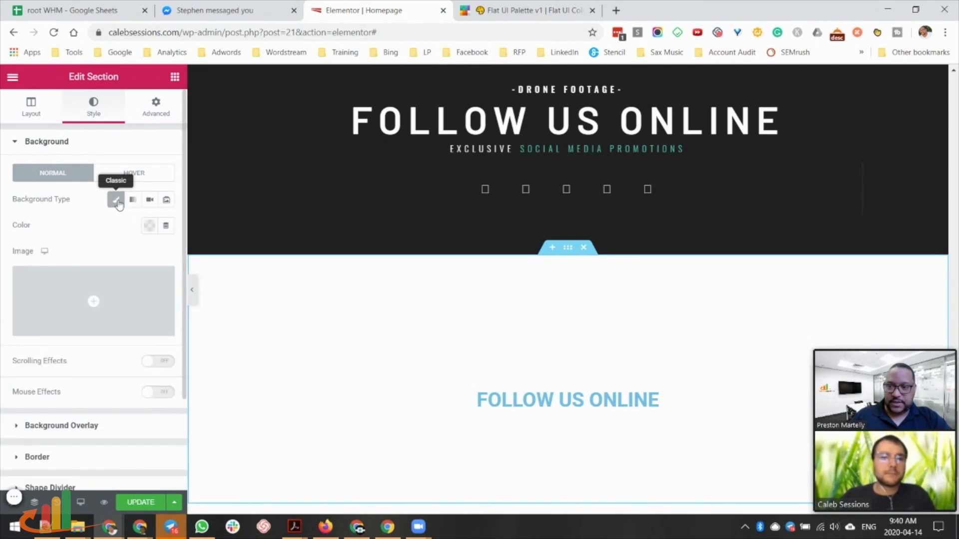
pyautogui.click(150, 226)
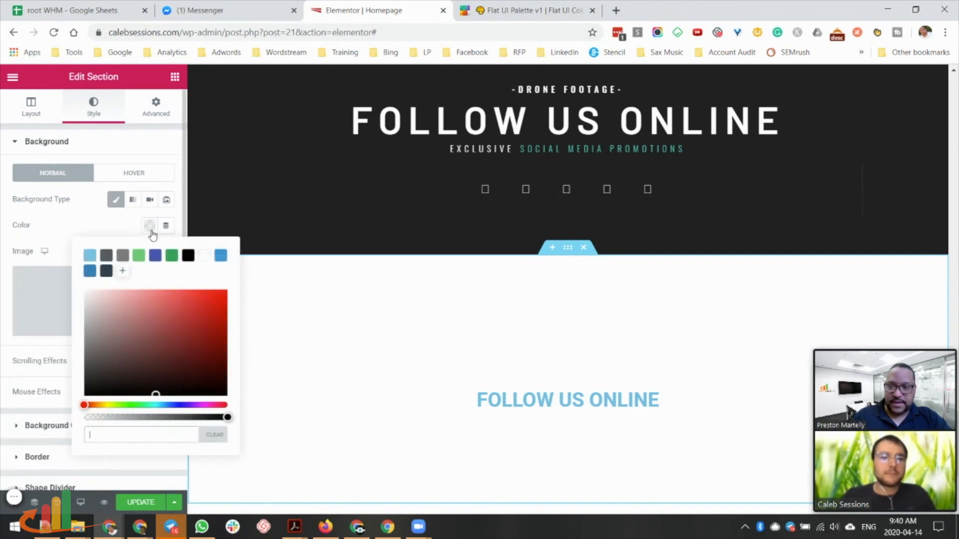
pyautogui.hotkey('ctrl', 'v')
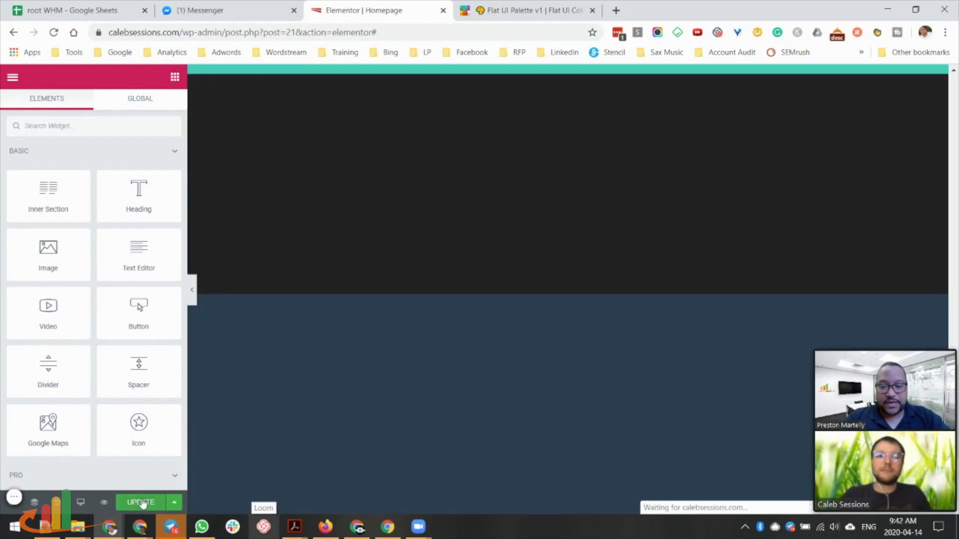
pyautogui.click(142, 504)
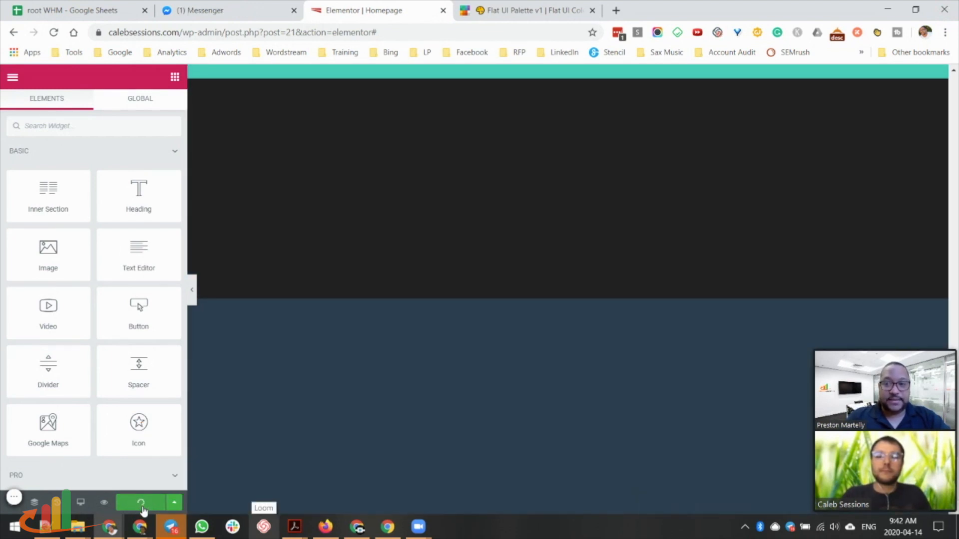
pyautogui.moveTo(139, 528)
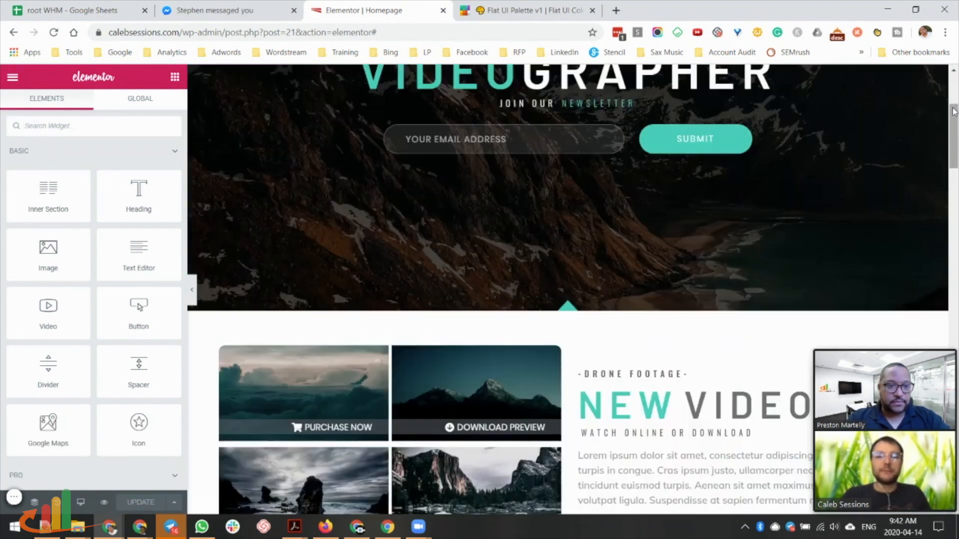
pyautogui.scroll(-5, 954, 150)
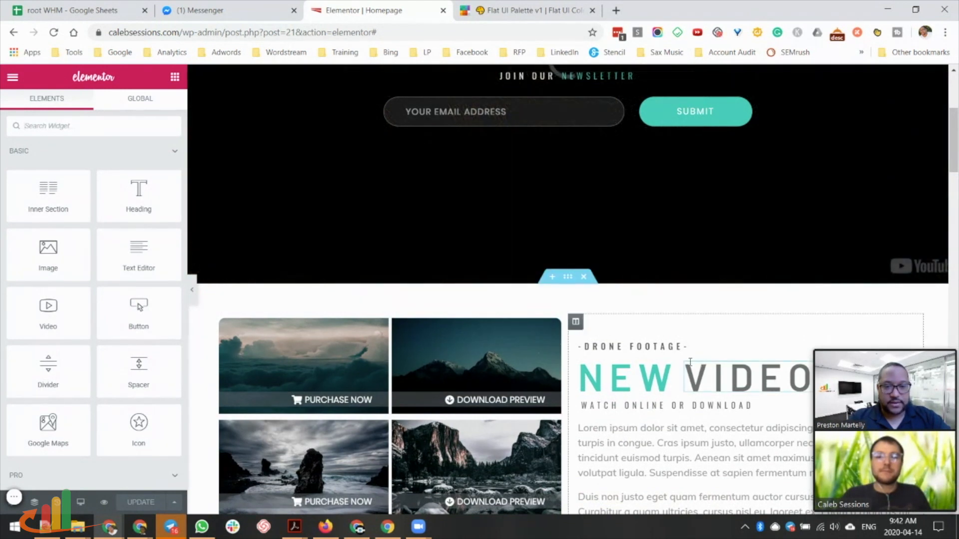
pyautogui.scroll(-15, 614, 349)
pyautogui.scroll(-7, 481, 328)
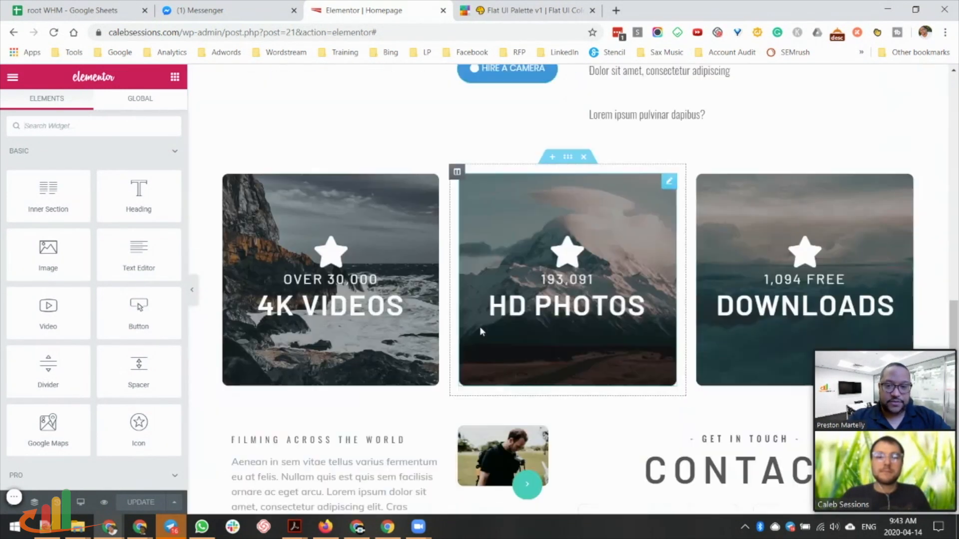
pyautogui.scroll(-3, 534, 385)
pyautogui.scroll(-8, 540, 379)
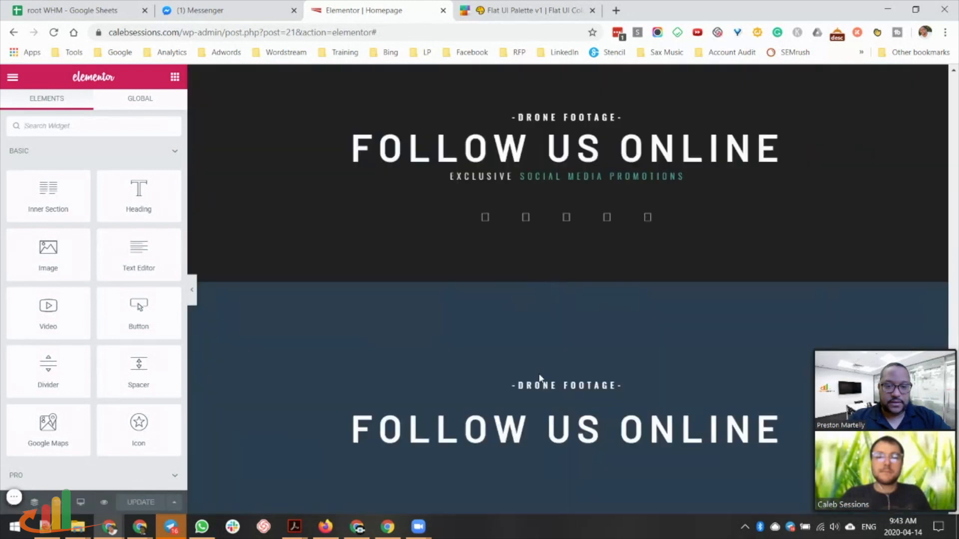
pyautogui.scroll(2, 601, 350)
pyautogui.scroll(1, 601, 339)
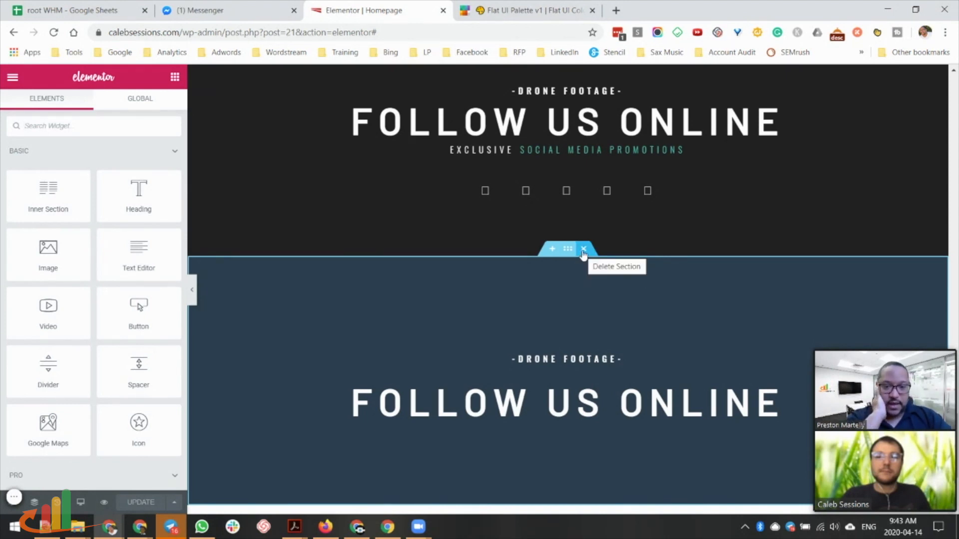
# Delete the duplicated Follow Us Online section.
pyautogui.press('Delete')
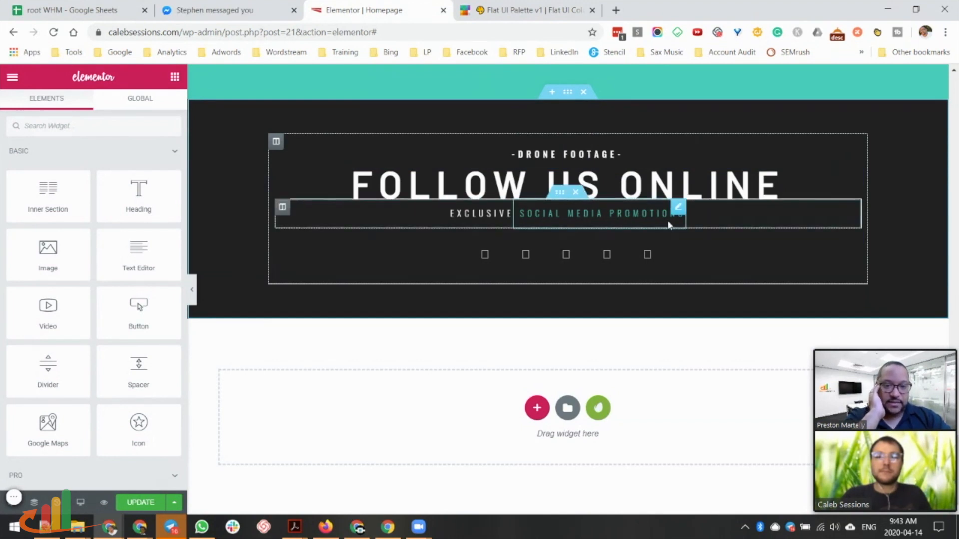
pyautogui.scroll(8, 689, 235)
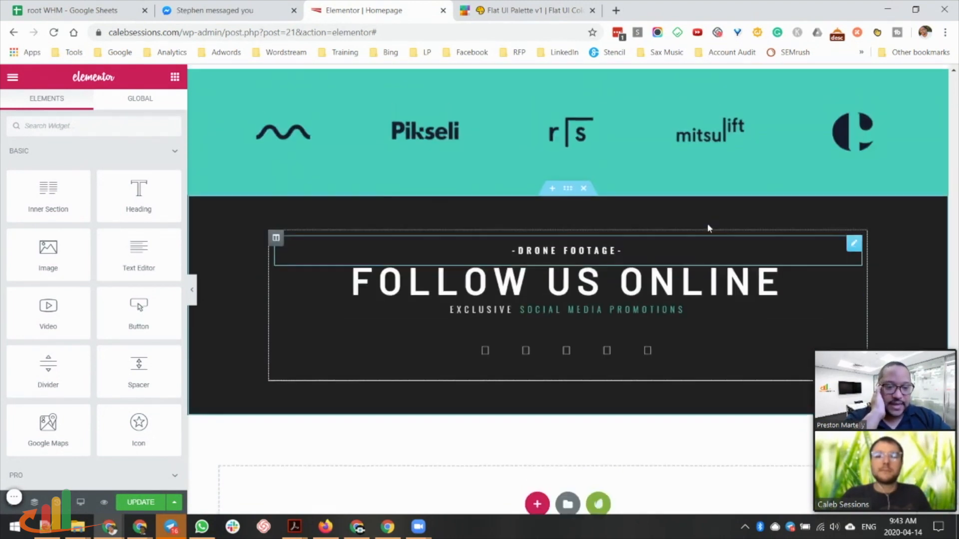
pyautogui.scroll(15, 692, 241)
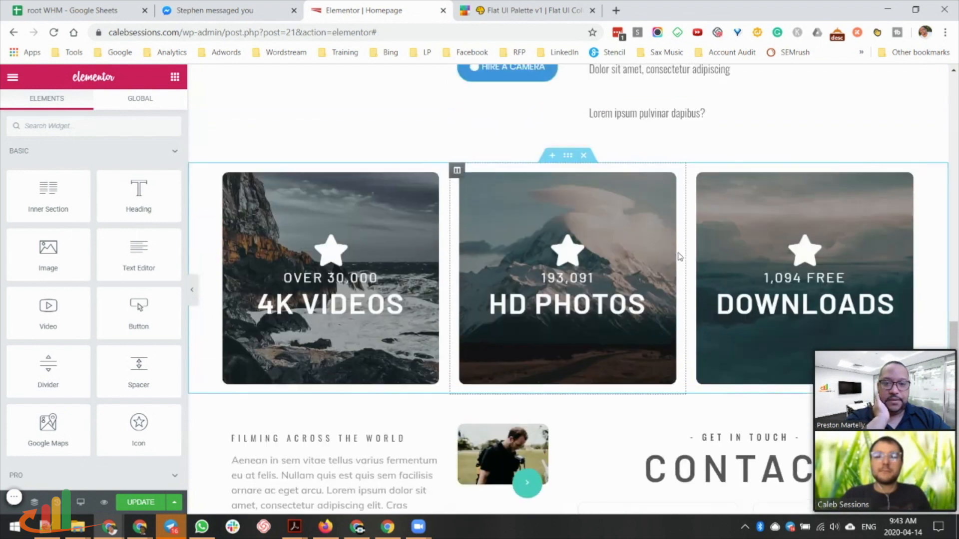
pyautogui.scroll(1, 673, 256)
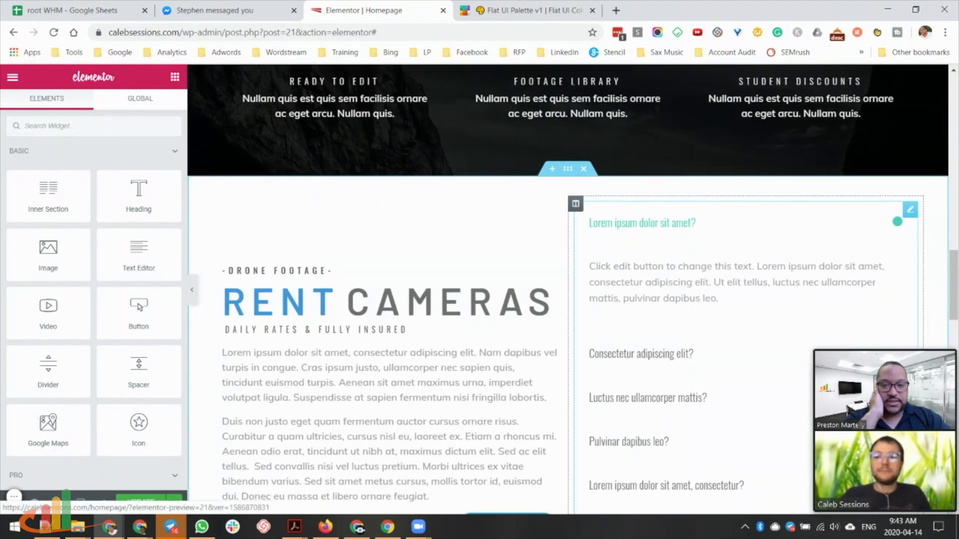
pyautogui.click(661, 355)
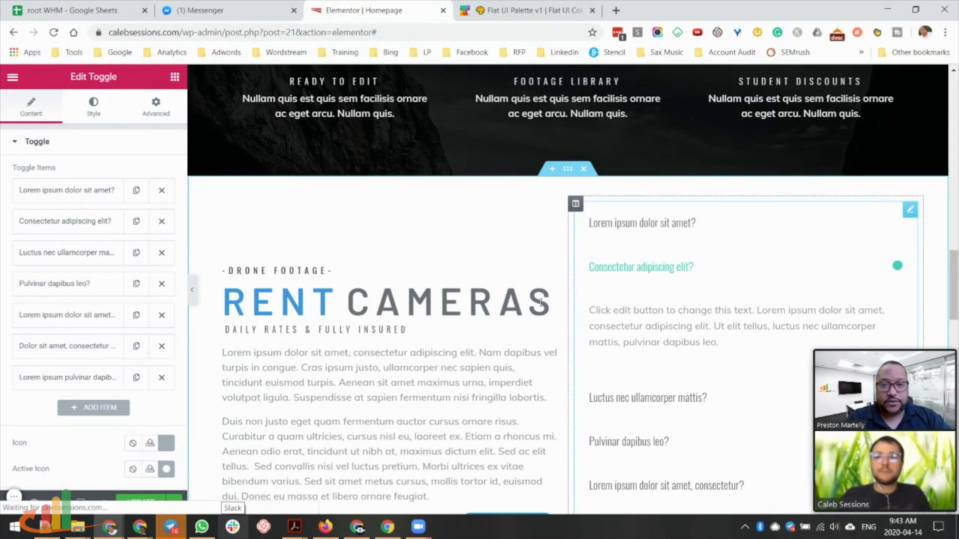
# Update the homepage and preview the changes in a new tab.
pyautogui.scroll(4, 514, 299)
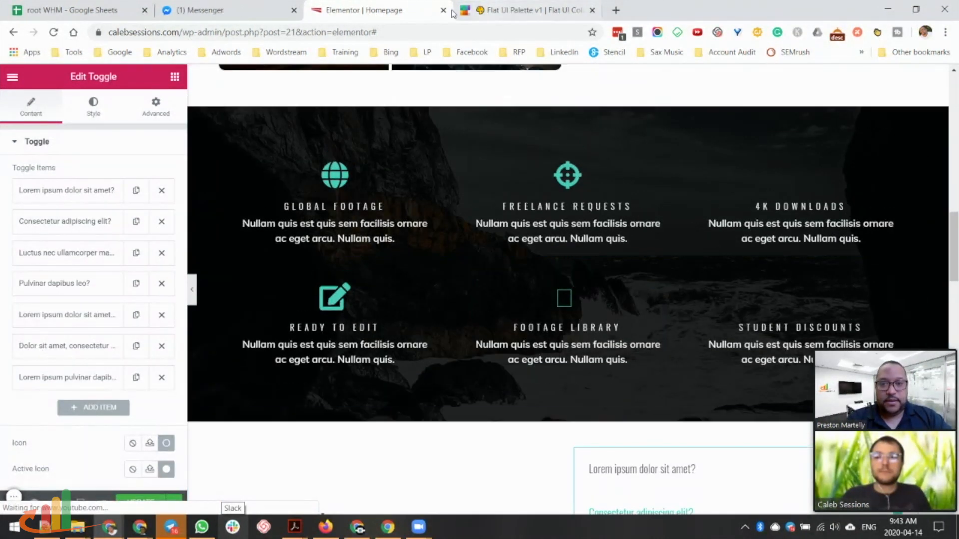
pyautogui.scroll(8, 500, 299)
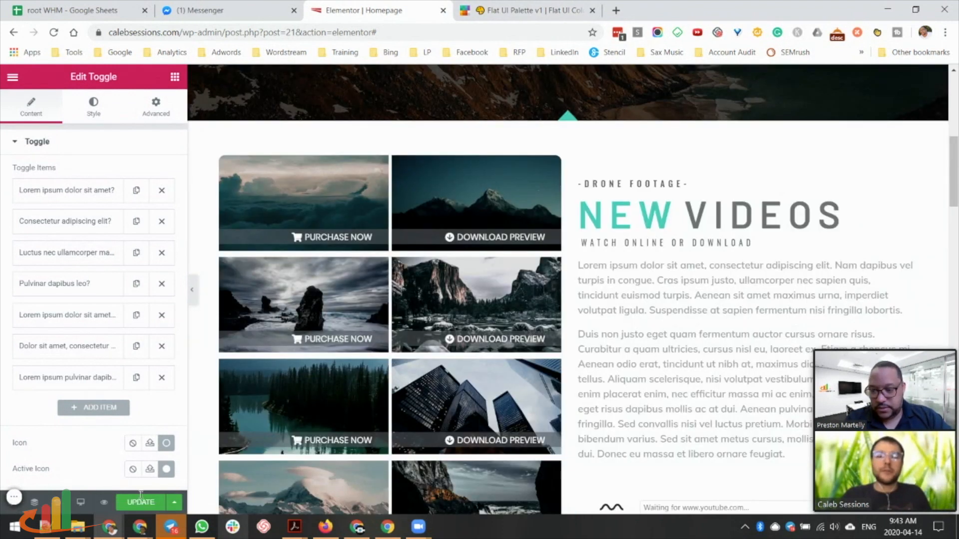
pyautogui.click(142, 502)
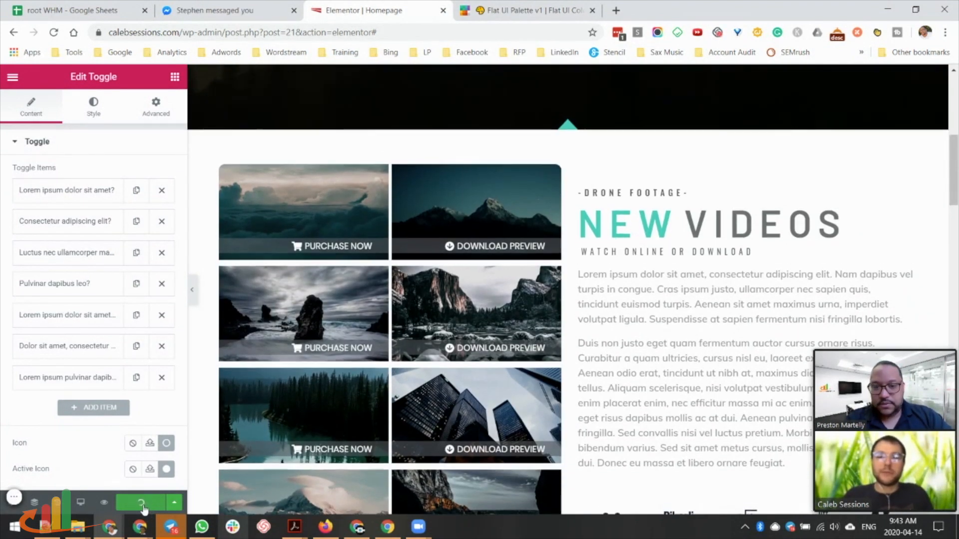
pyautogui.click(104, 502)
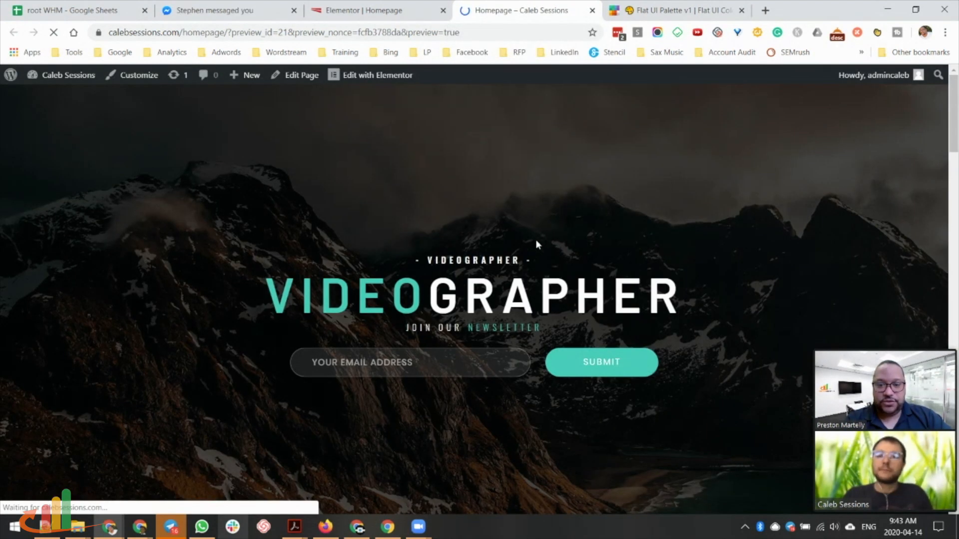
# Go from the homepage preview to the WordPress admin Dashboard via the site-name menu.
pyautogui.scroll(-8, 569, 118)
pyautogui.scroll(-5, 512, 322)
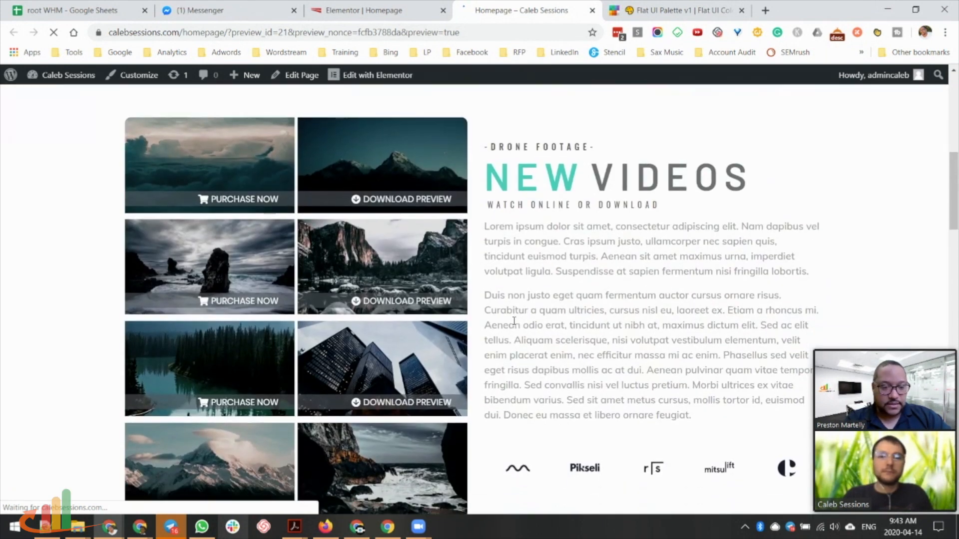
pyautogui.scroll(12, 514, 321)
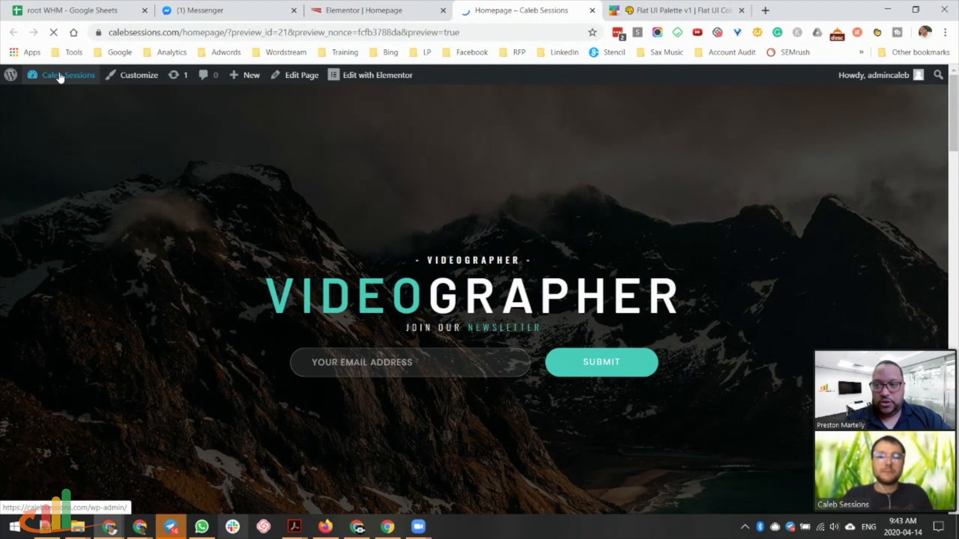
pyautogui.moveTo(60, 79)
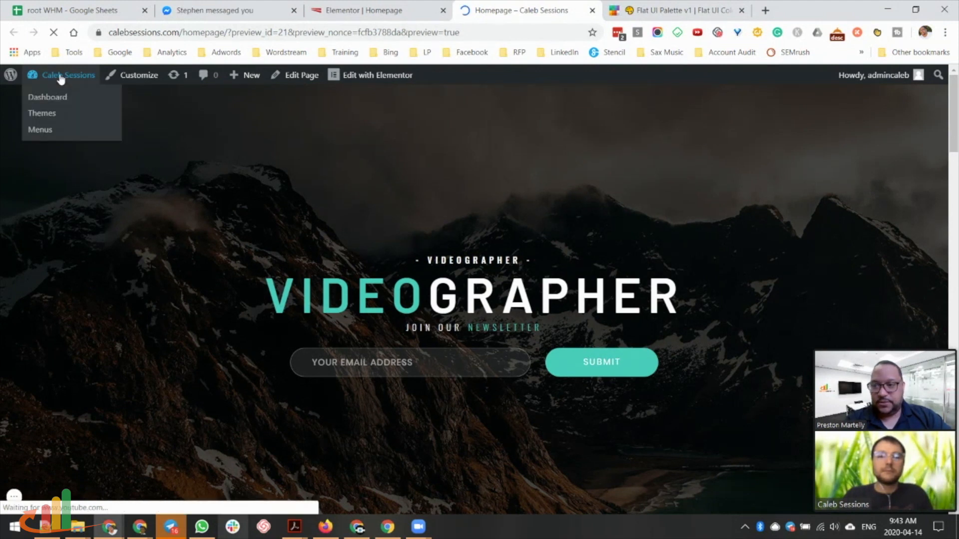
pyautogui.click(50, 100)
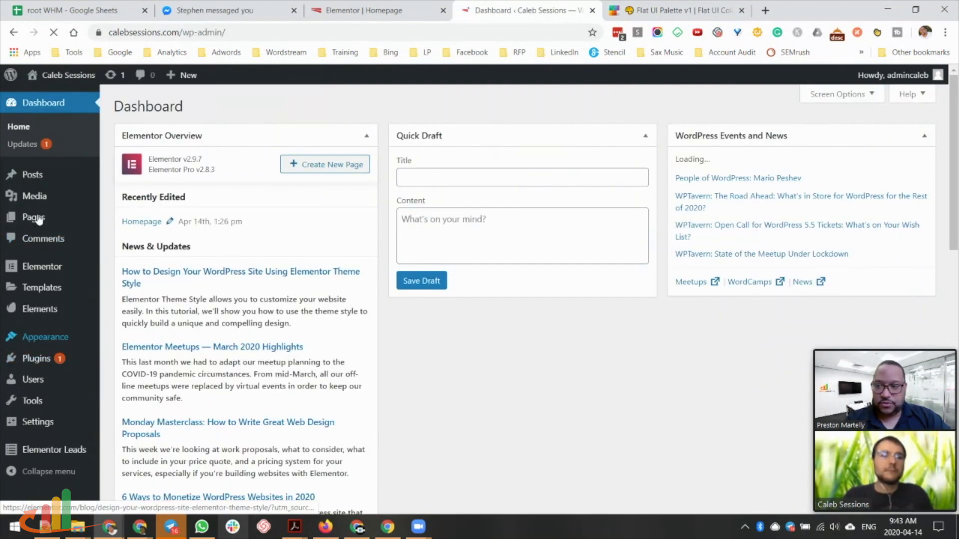
pyautogui.moveTo(39, 220)
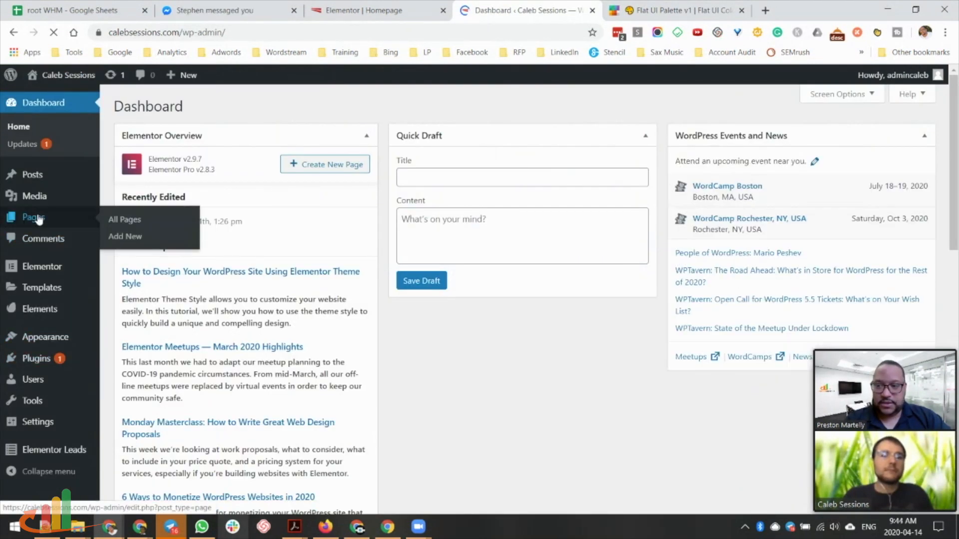
# Open the draft About page from the All Pages list in the block editor.
pyautogui.click(116, 226)
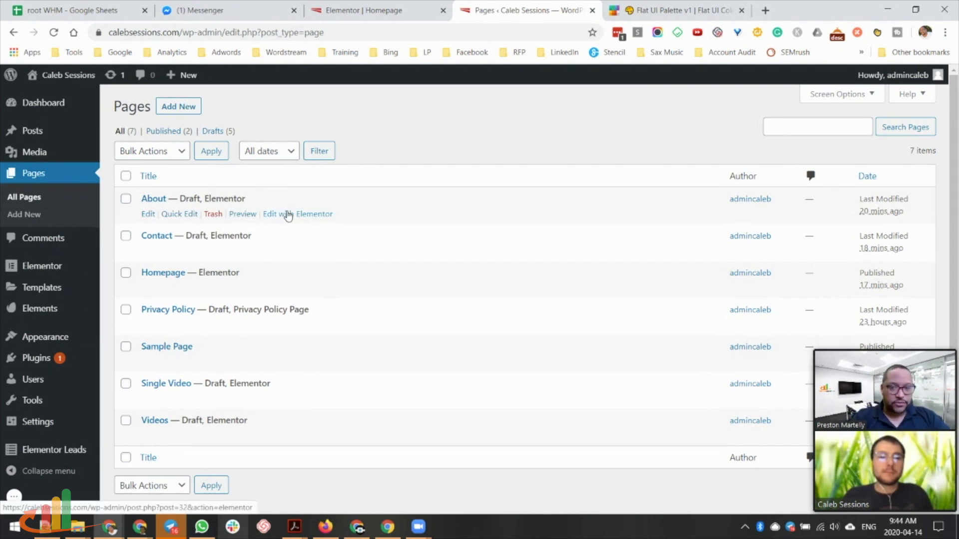
pyautogui.click(147, 214)
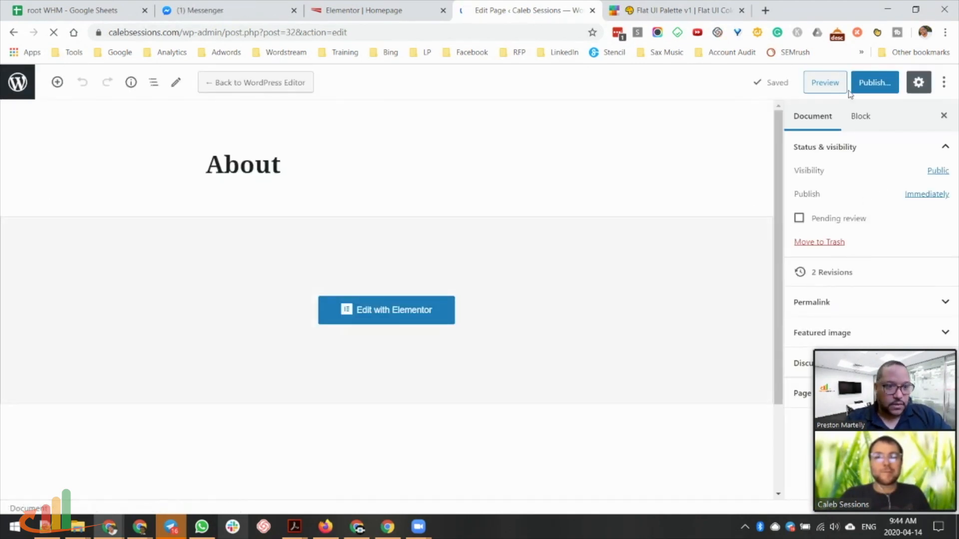
# Publish the About page and launch it with Elementor.
pyautogui.click(874, 85)
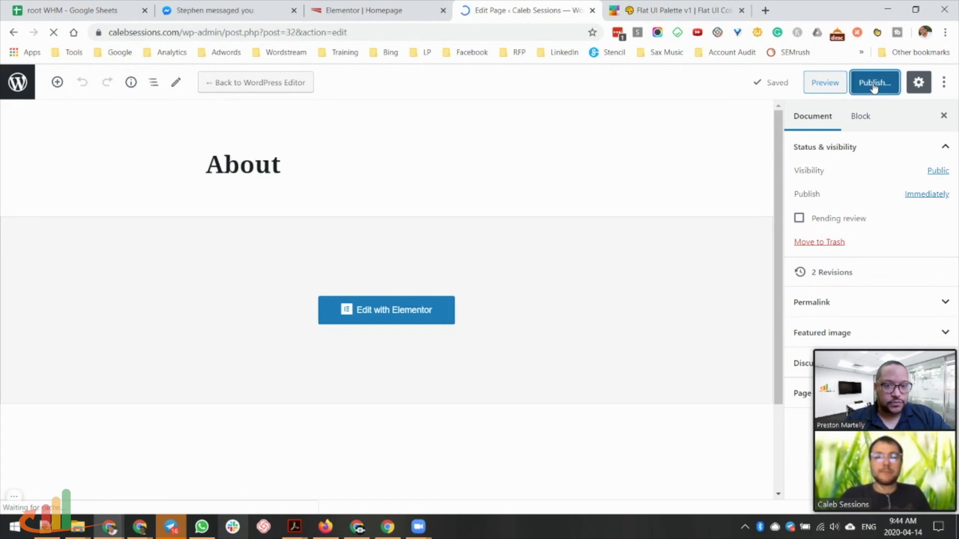
pyautogui.click(871, 83)
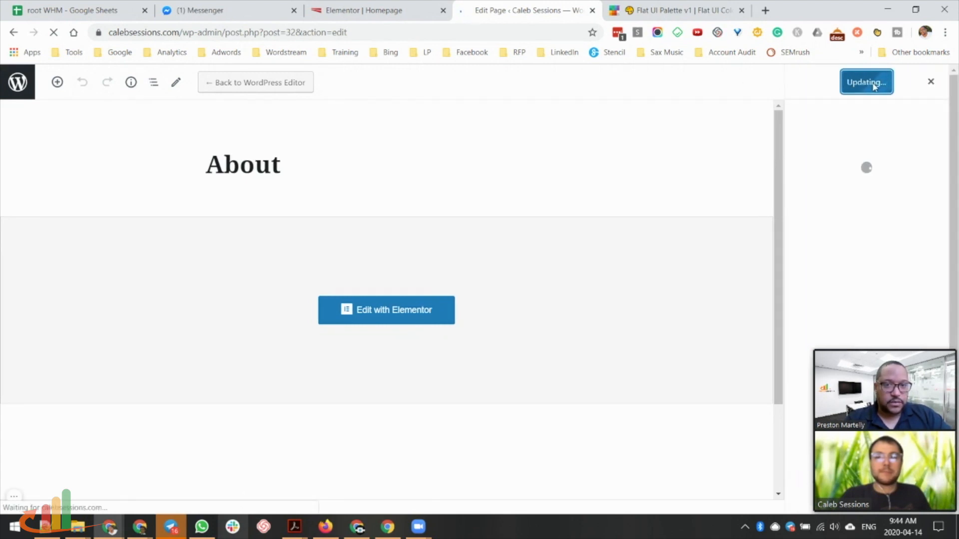
pyautogui.click(394, 310)
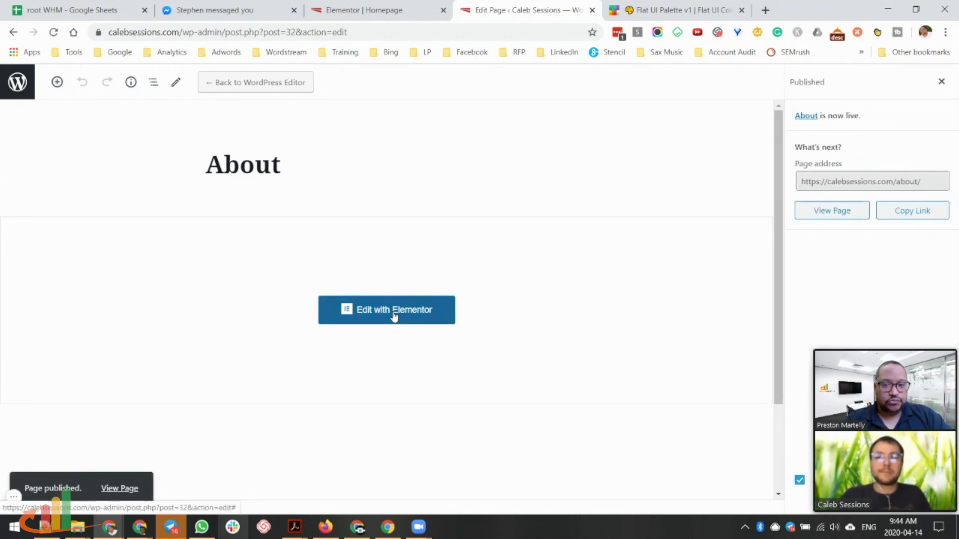
# Preview the homepage in a new tab, then return to the About page's Elementor editor.
pyautogui.click(394, 14)
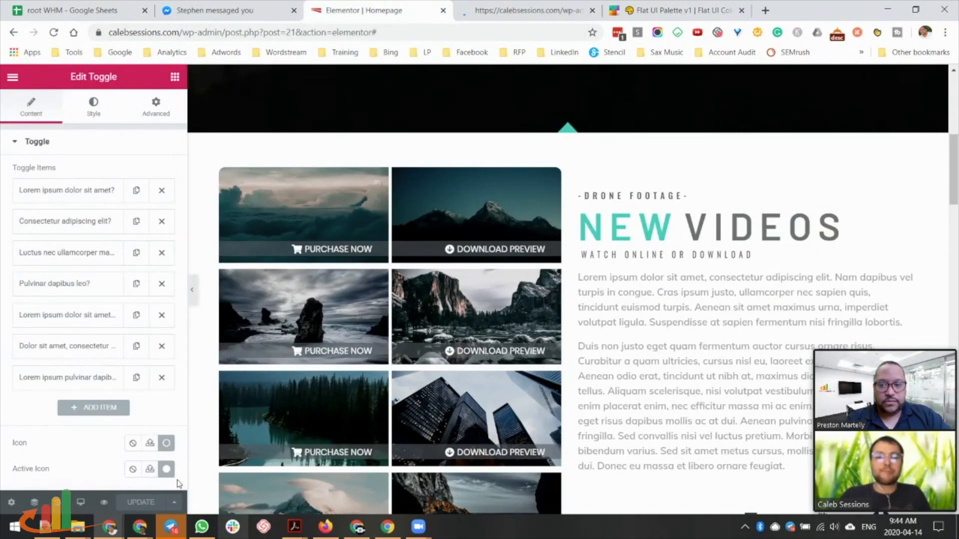
pyautogui.click(102, 504)
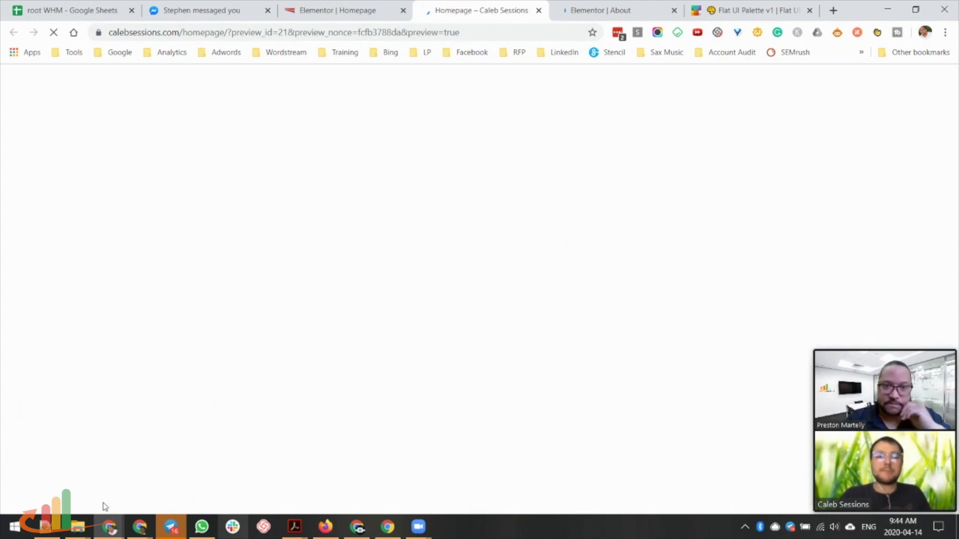
pyautogui.click(621, 12)
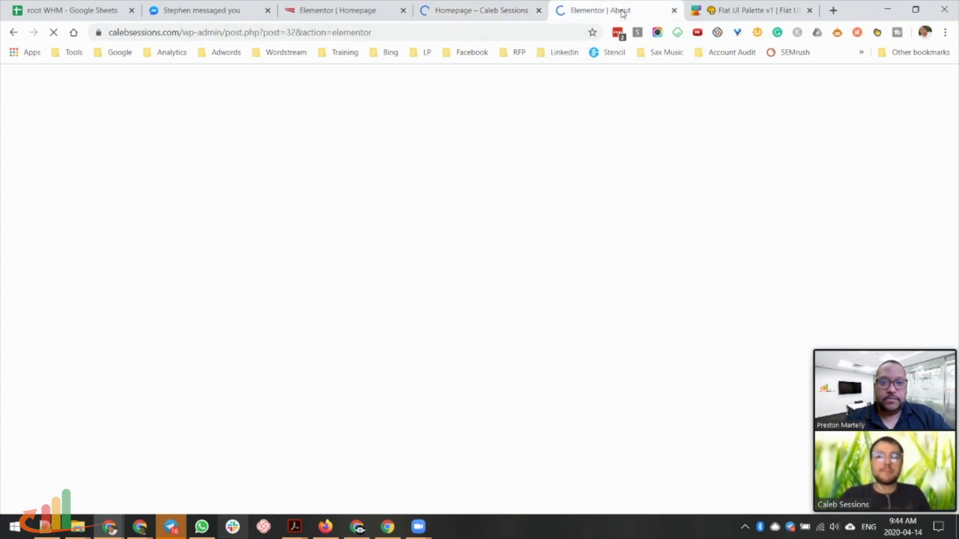
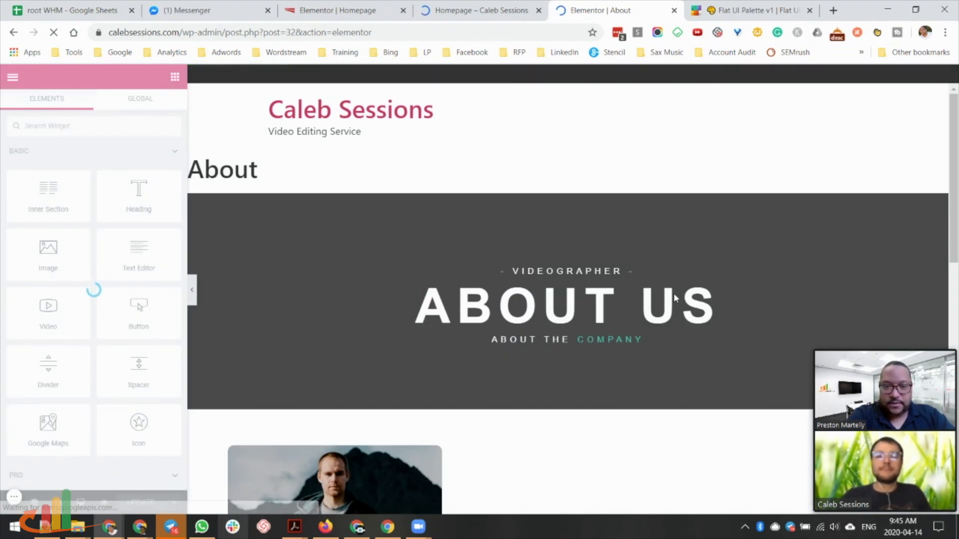
# Scroll down the About page in Elementor to review the team cards and their social icons.
pyautogui.scroll(-3, 732, 239)
pyautogui.scroll(-2, 732, 239)
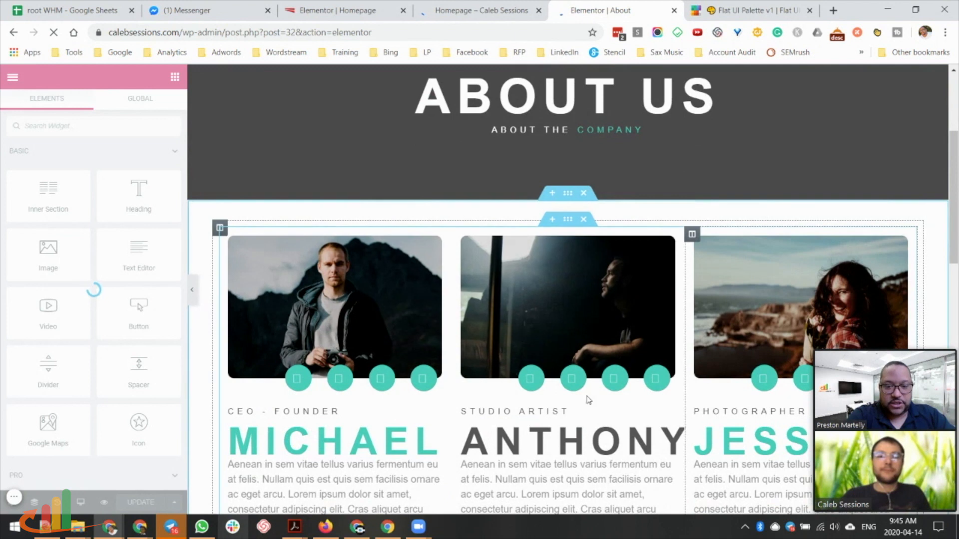
pyautogui.scroll(-1, 800, 383)
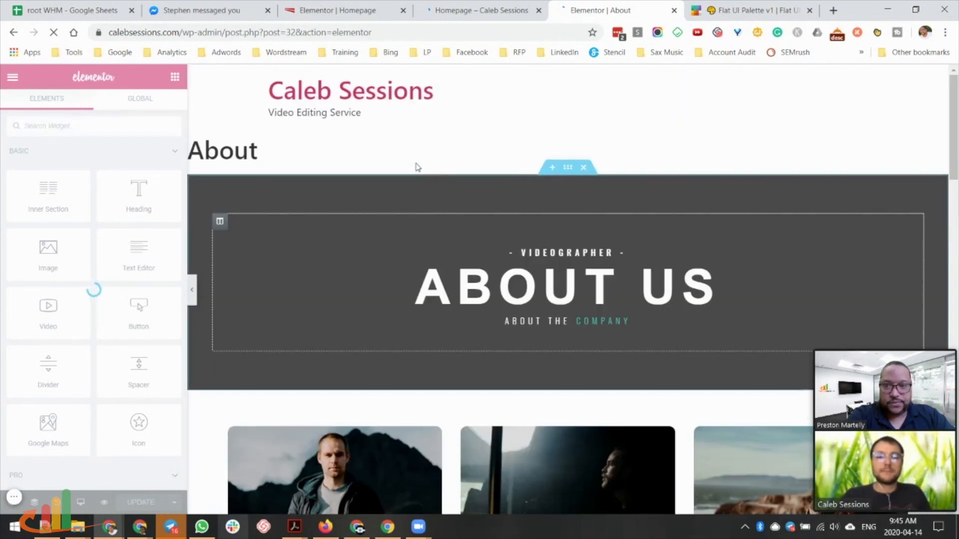
pyautogui.scroll(-4, 343, 413)
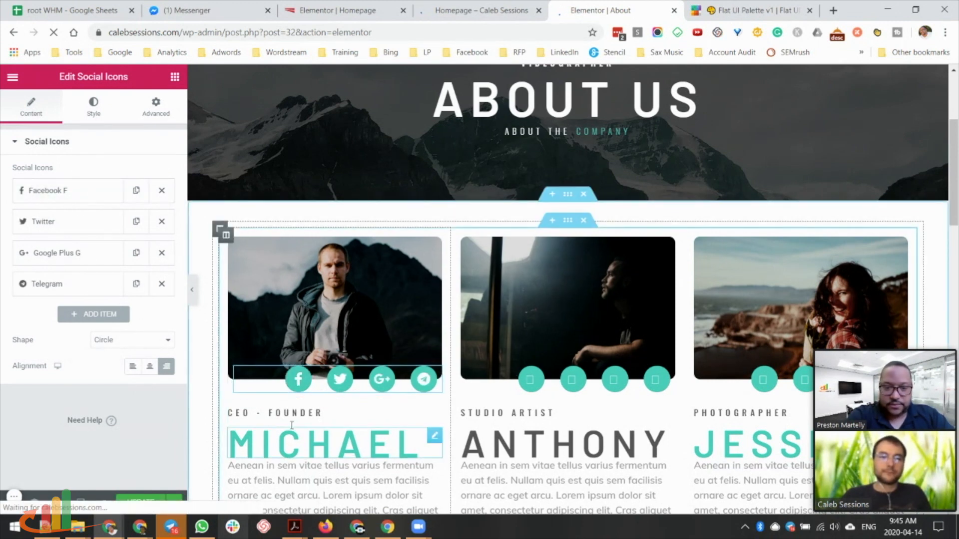
pyautogui.scroll(-3, 294, 425)
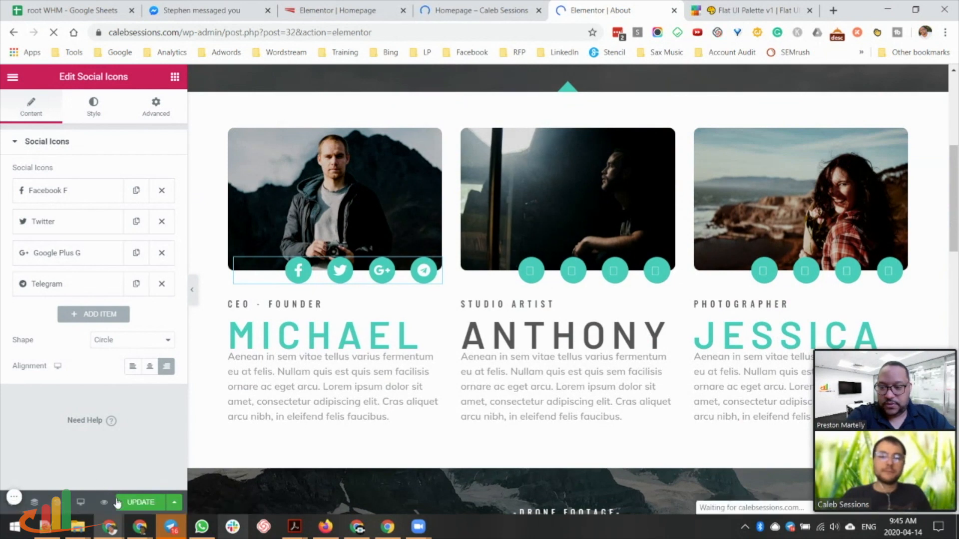
# Turn on Hide Title in the About page's Page Settings, then switch to the Homepage preview.
pyautogui.click(11, 509)
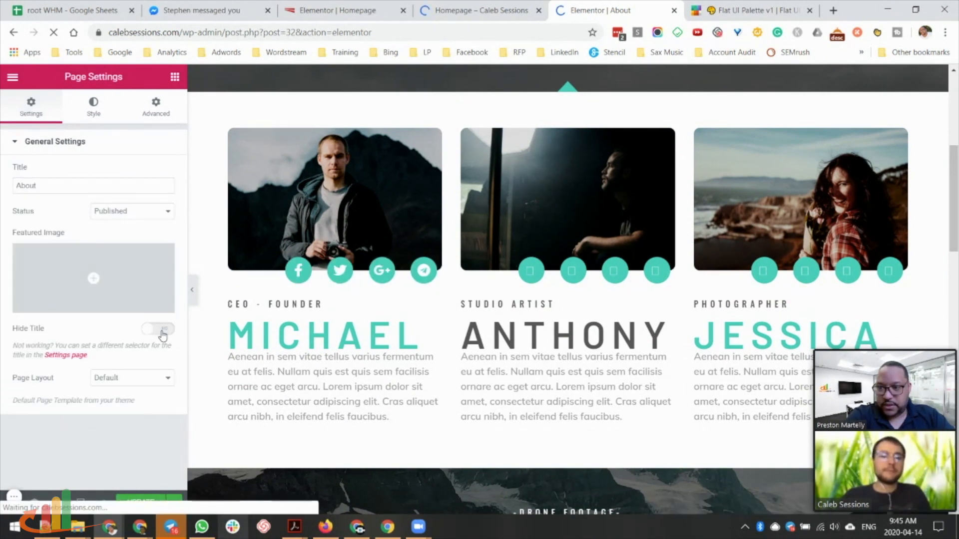
pyautogui.click(130, 378)
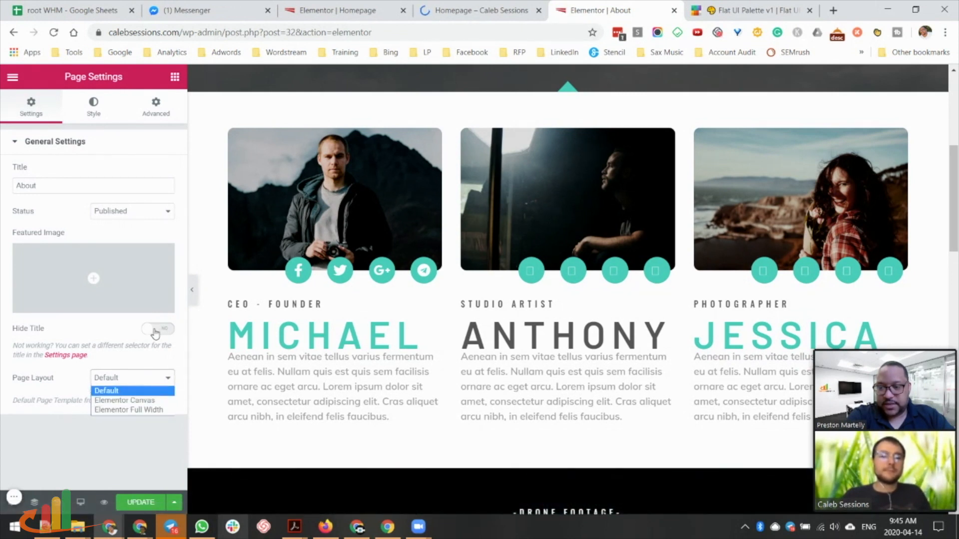
pyautogui.click(155, 332)
pyautogui.click(156, 332)
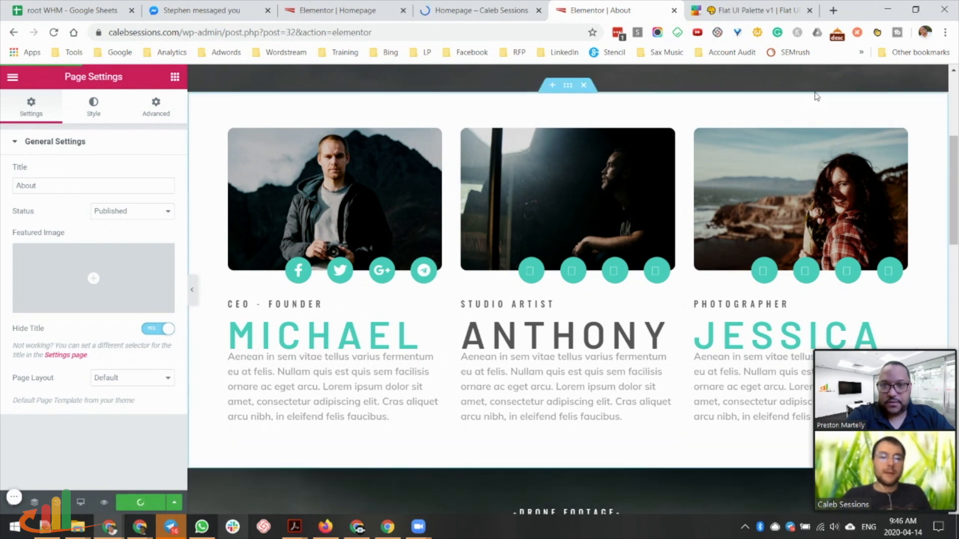
pyautogui.click(467, 11)
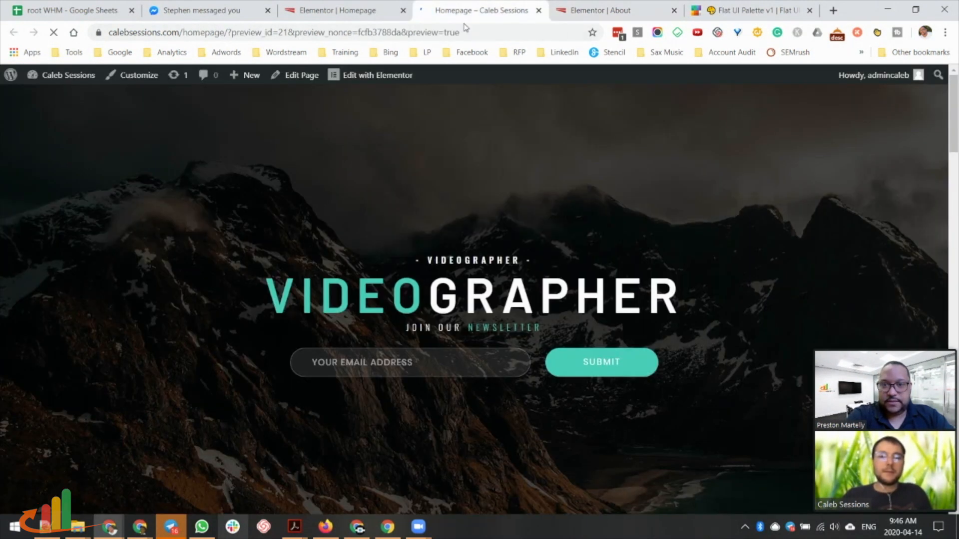
# Open the Contact page's editor in a new tab from All Pages, then return to the About editor.
pyautogui.moveTo(70, 78)
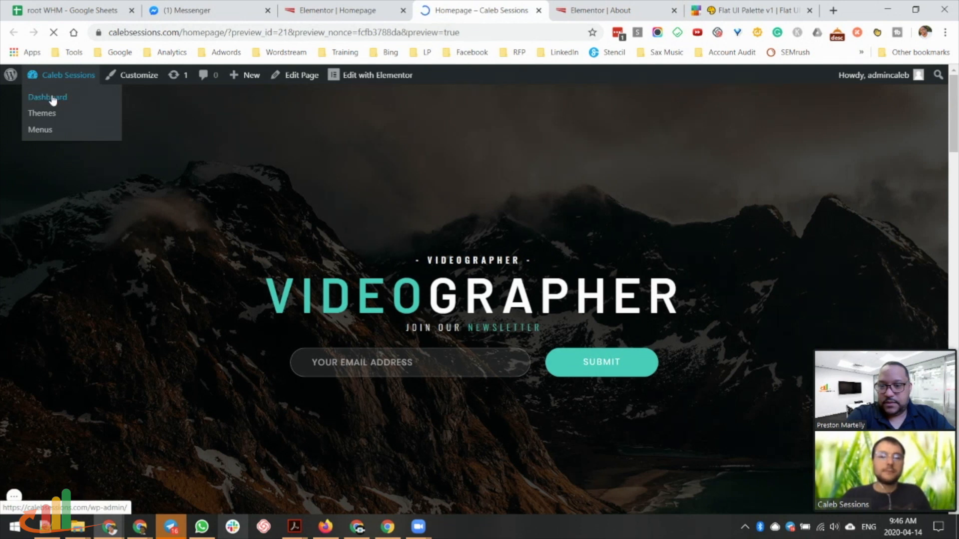
pyautogui.click(53, 98)
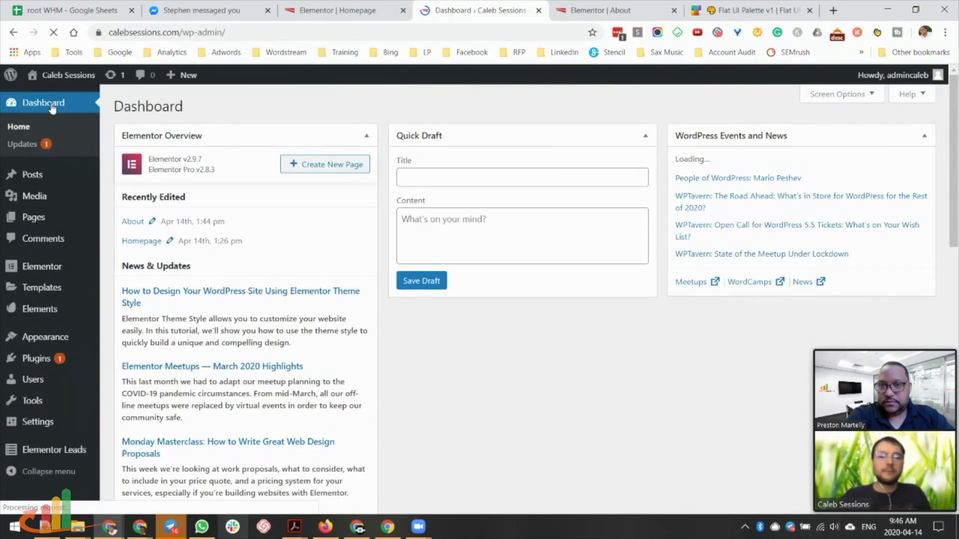
pyautogui.moveTo(45, 218)
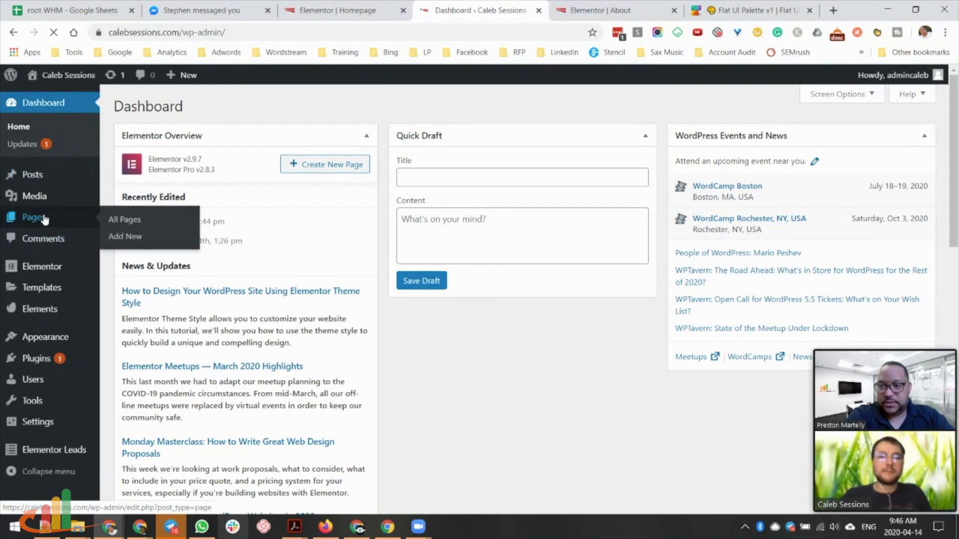
pyautogui.click(119, 223)
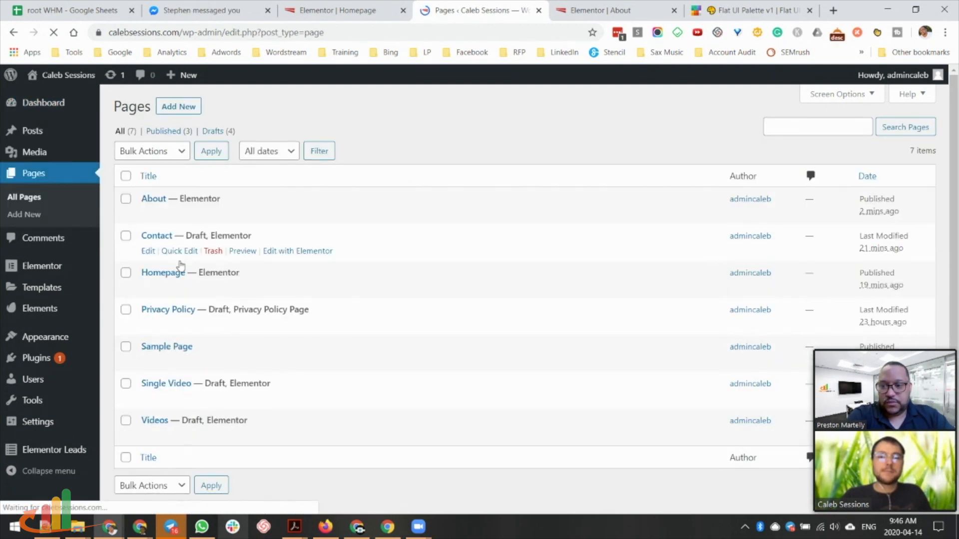
pyautogui.middleClick(148, 252)
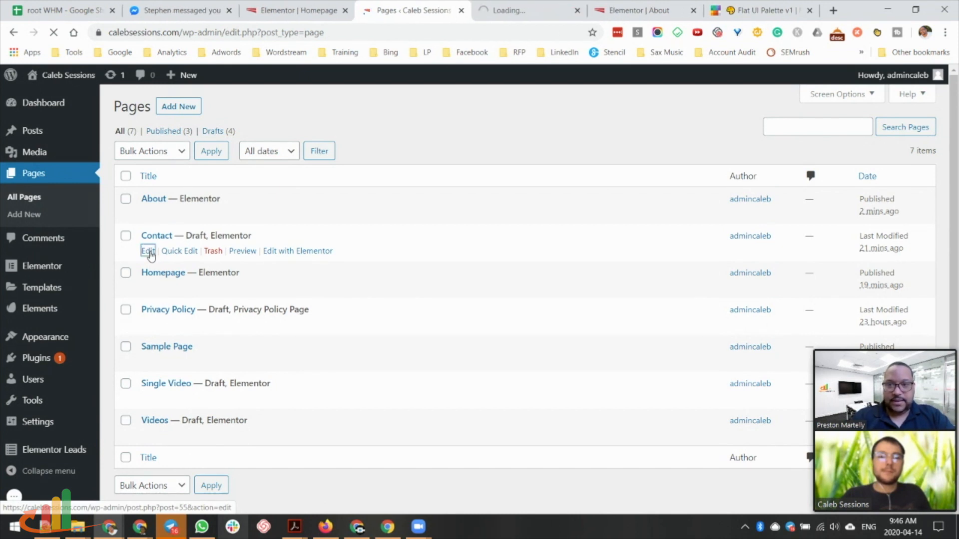
pyautogui.click(619, 12)
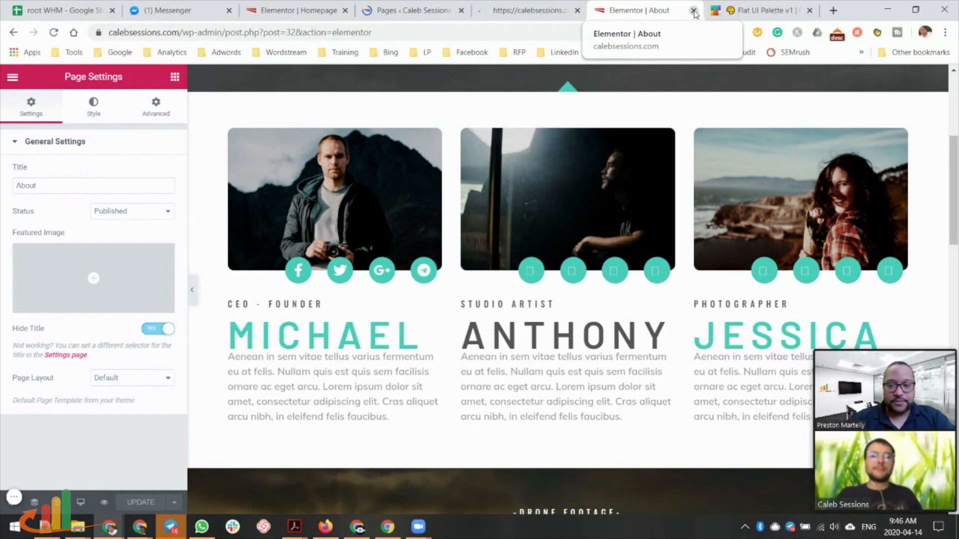
pyautogui.moveTo(45, 527)
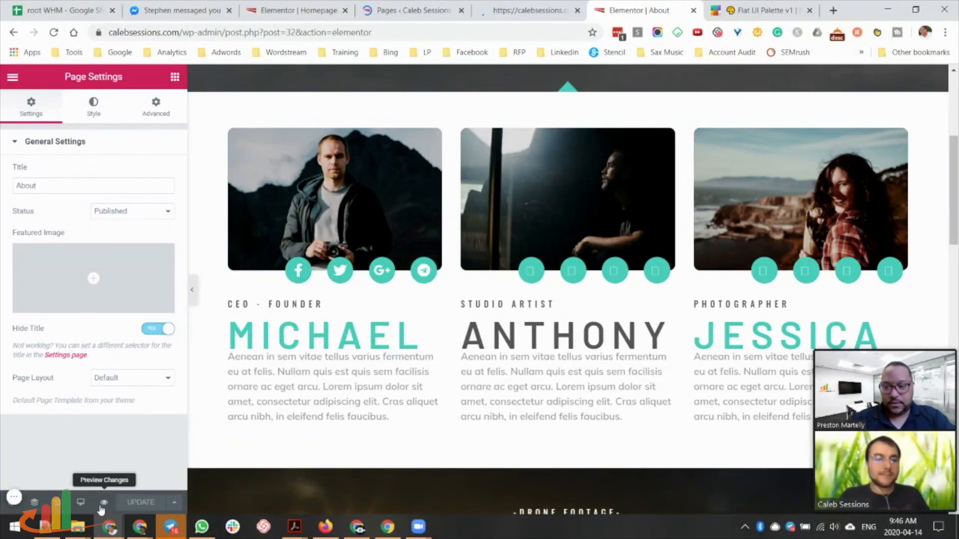
# Preview the About page changes and close the About Elementor editor.
pyautogui.click(104, 502)
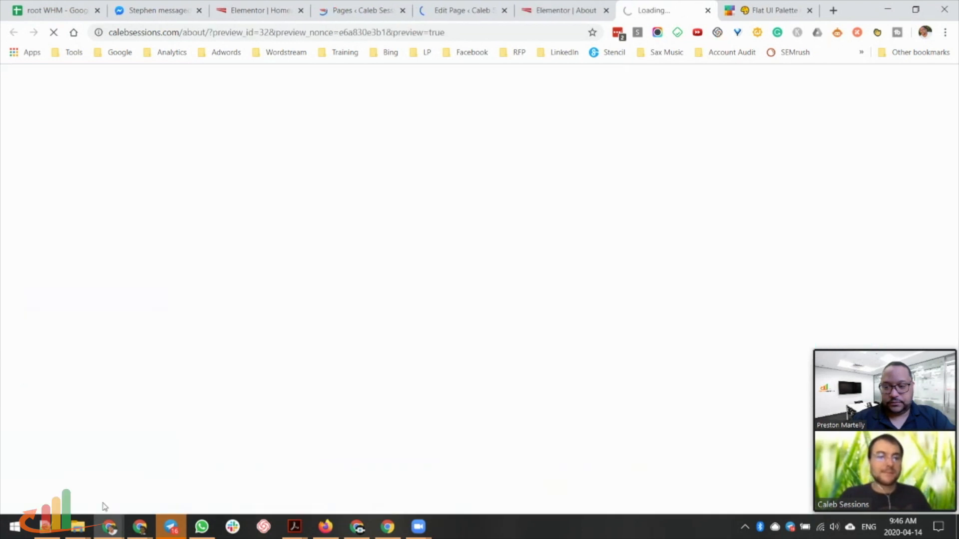
pyautogui.click(558, 11)
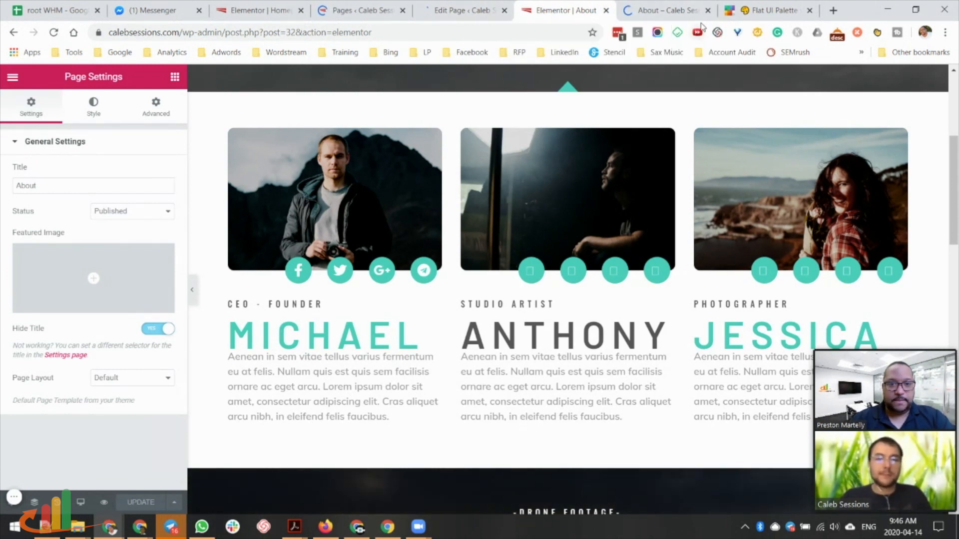
pyautogui.click(605, 10)
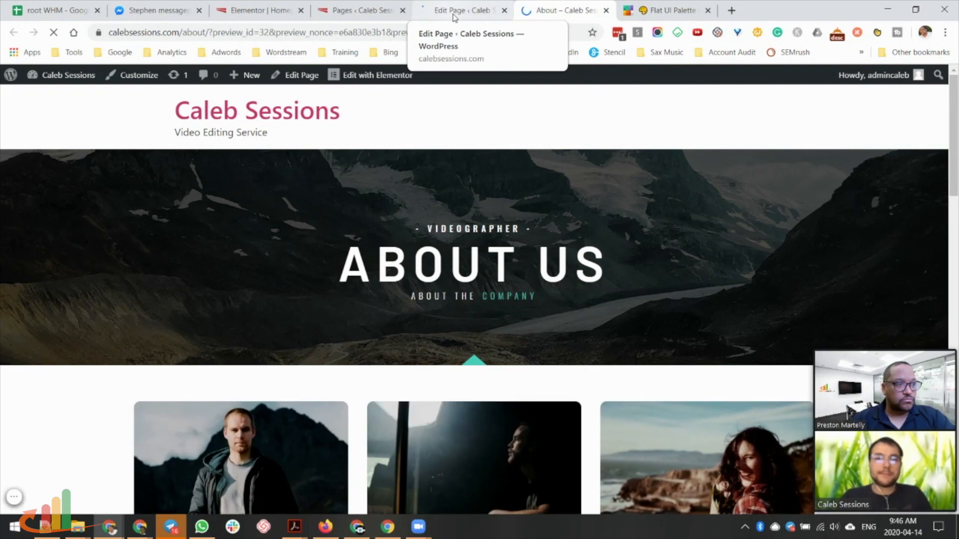
pyautogui.click(455, 16)
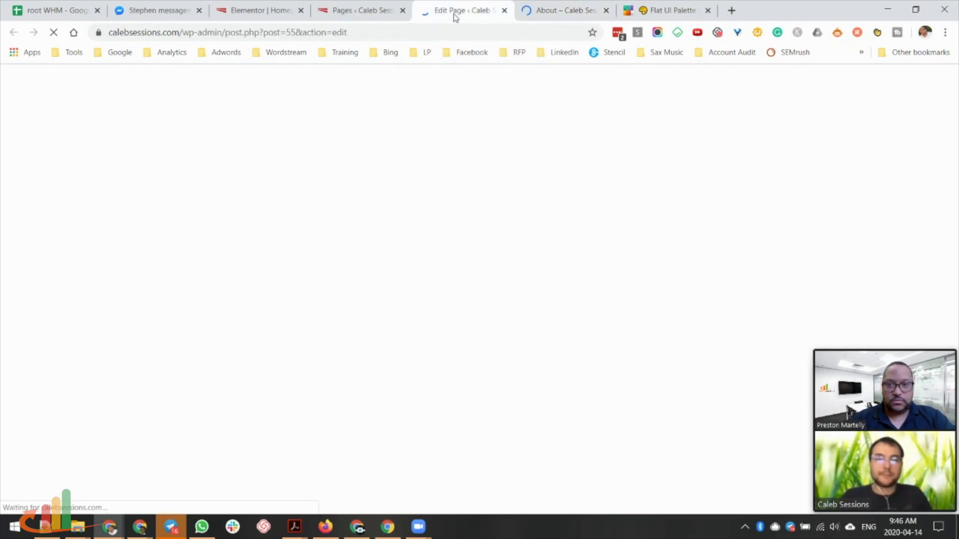
# Scroll through the About preview to confirm the title is hidden, then close the preview.
pyautogui.click(560, 15)
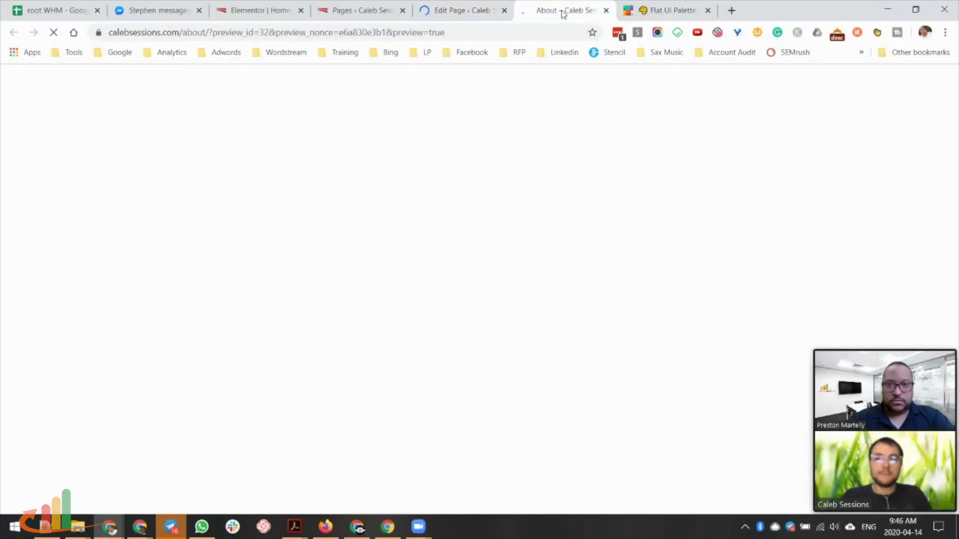
pyautogui.scroll(-15, 524, 222)
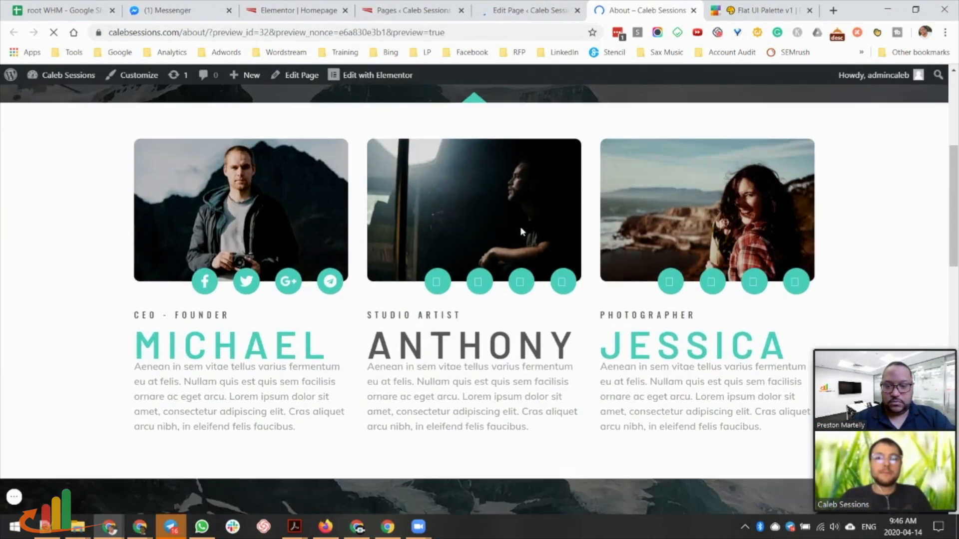
pyautogui.scroll(15, 521, 229)
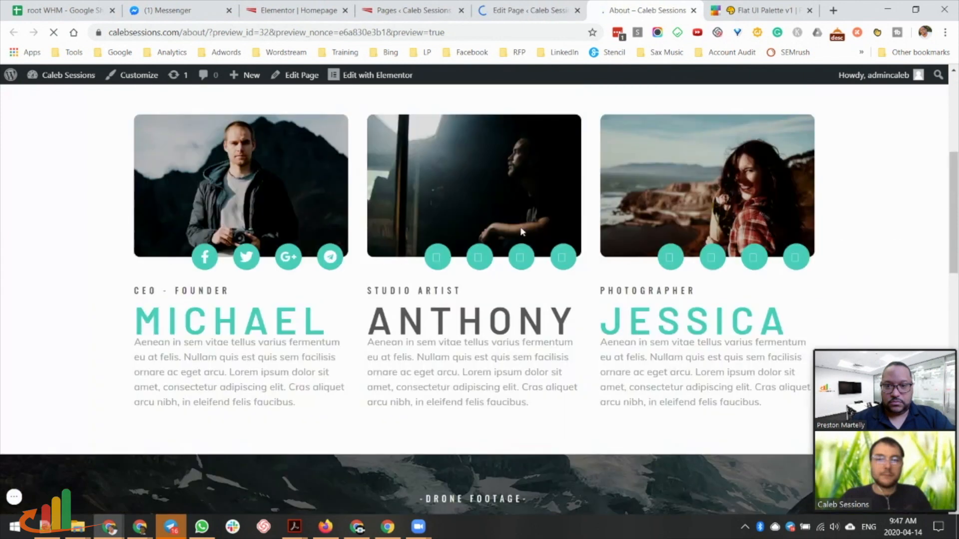
pyautogui.scroll(-12, 479, 300)
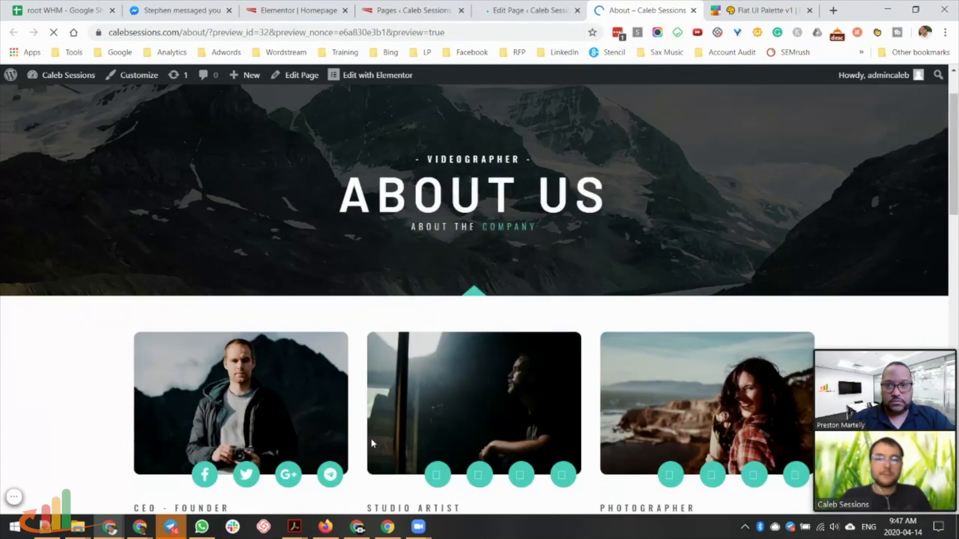
pyautogui.scroll(20, 373, 434)
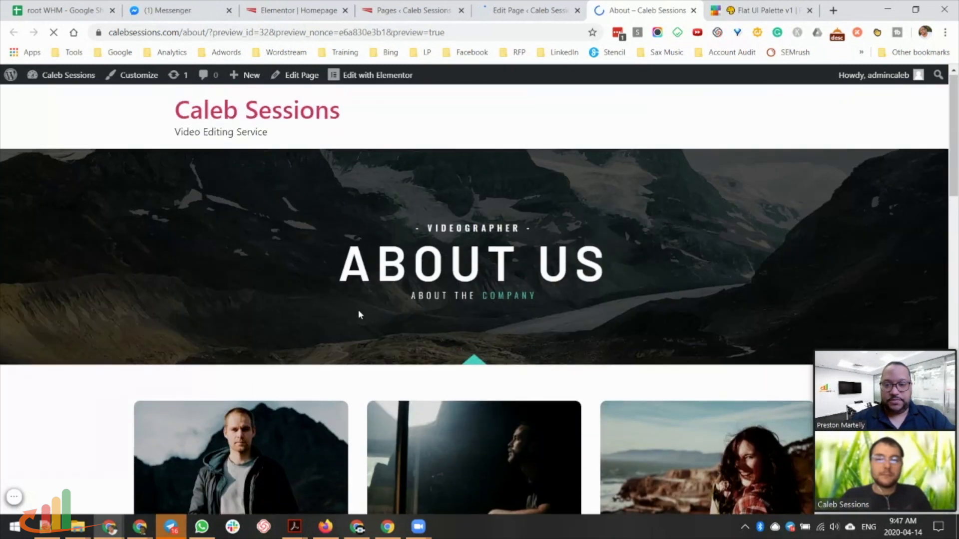
pyautogui.scroll(-8, 358, 310)
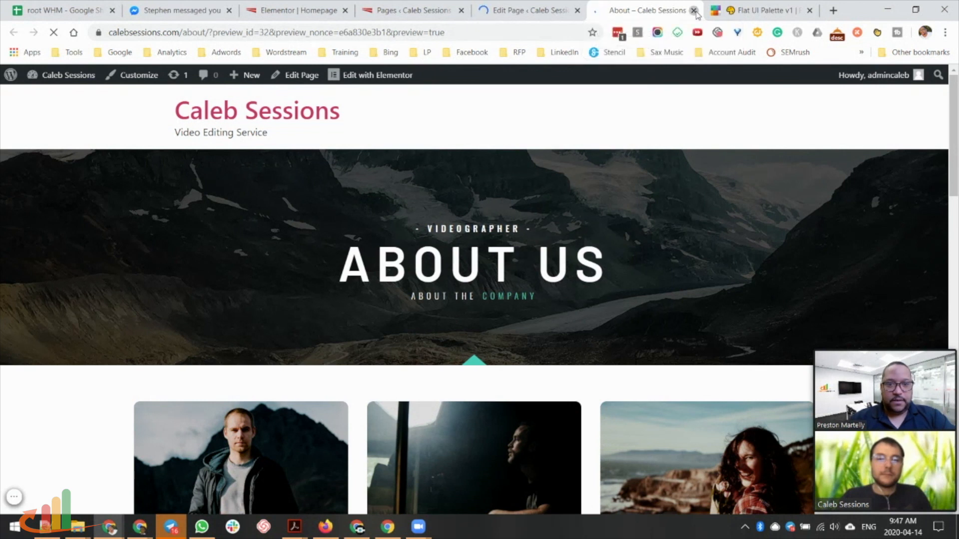
pyautogui.click(693, 11)
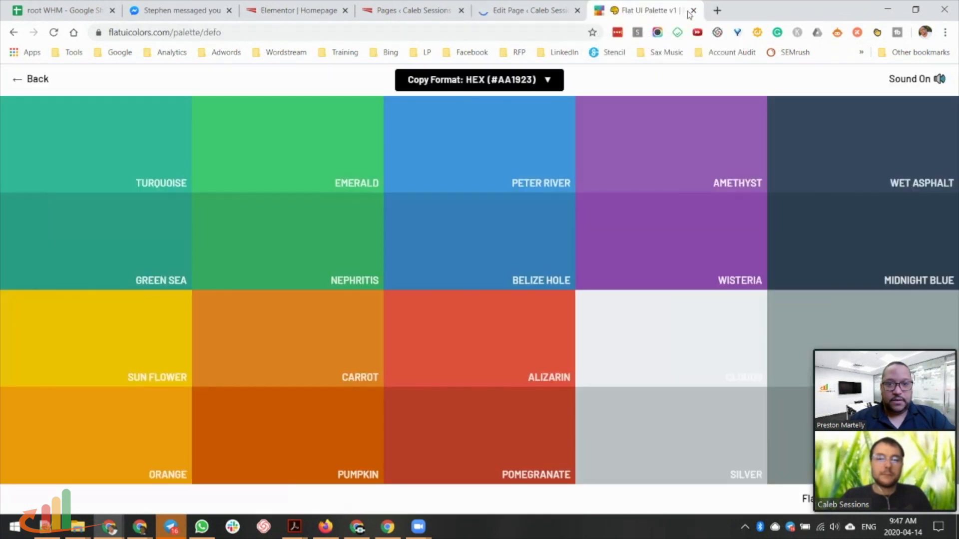
# Publish the Contact page, launch it in Elementor, and return to the Pages list.
pyautogui.click(527, 11)
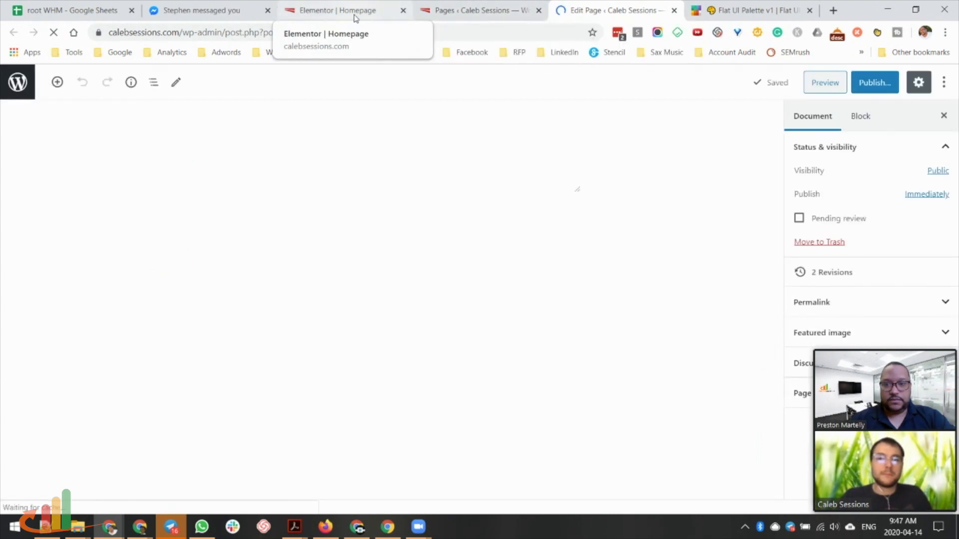
pyautogui.click(402, 11)
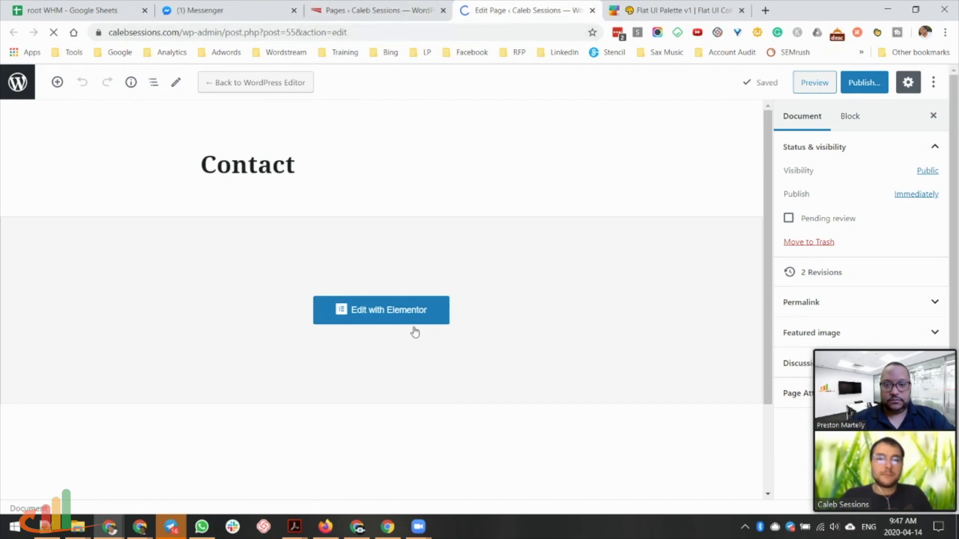
pyautogui.click(864, 82)
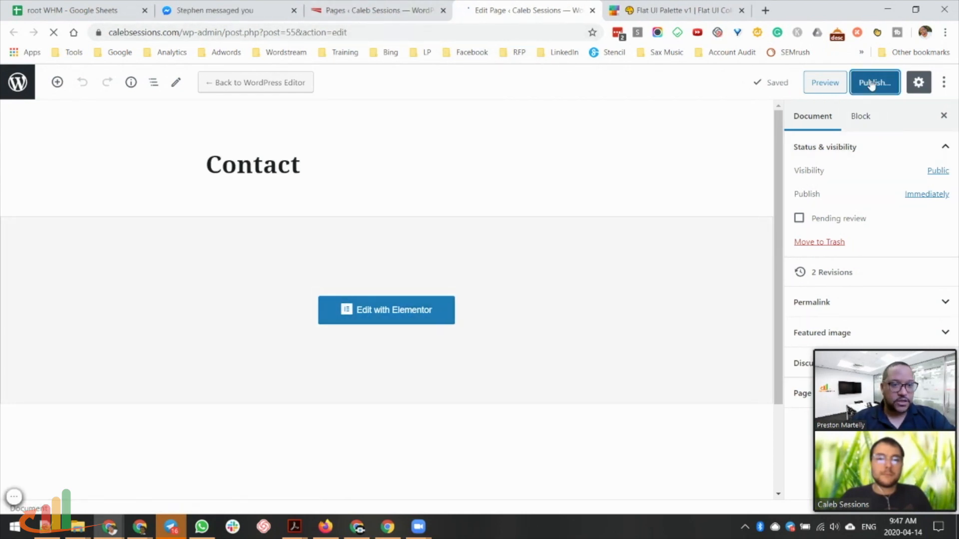
pyautogui.click(871, 82)
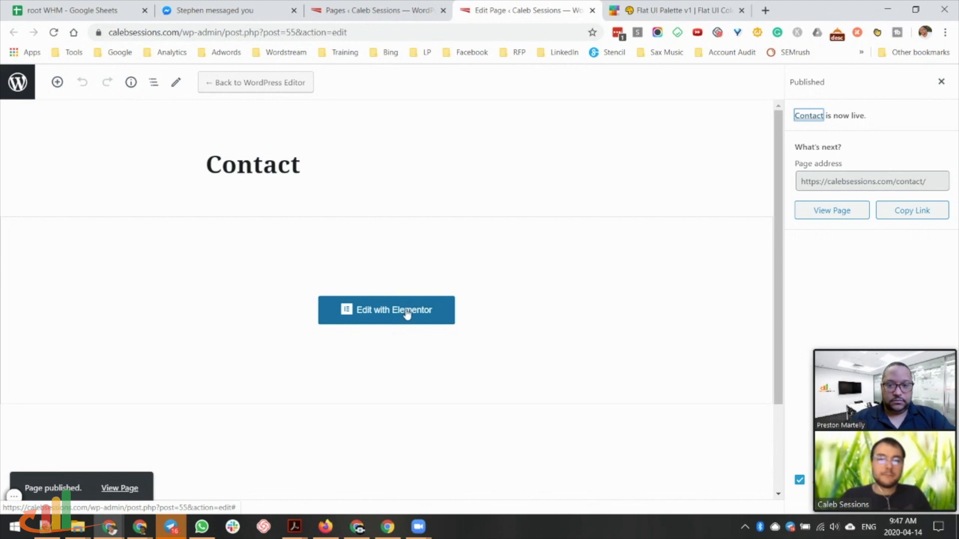
pyautogui.click(407, 312)
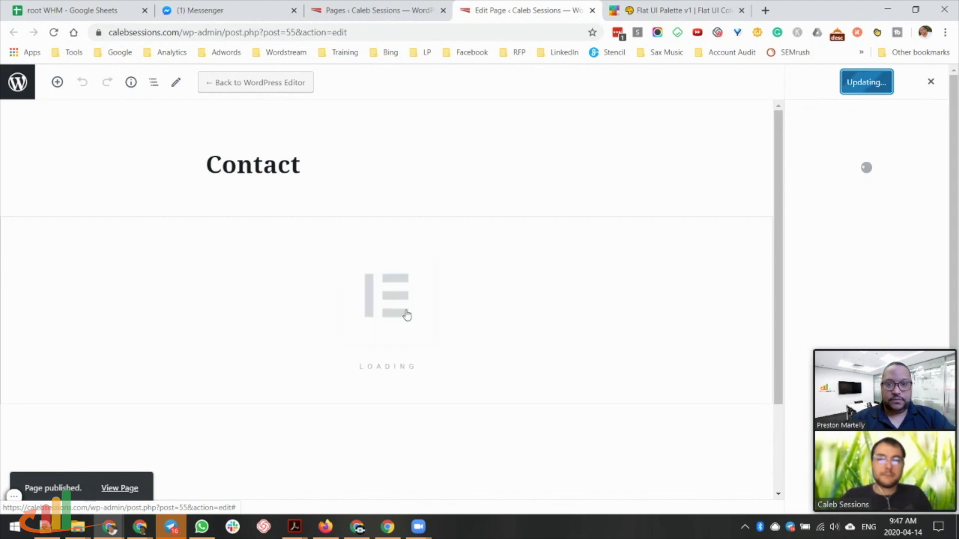
pyautogui.click(402, 11)
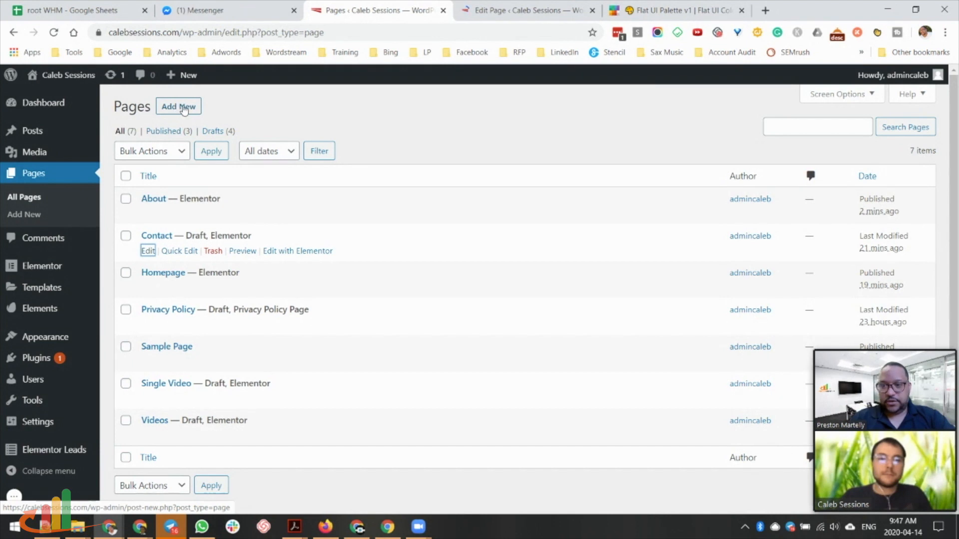
# Add a new page titled 'Coming Soon', publish it and open it in Elementor.
pyautogui.click(184, 110)
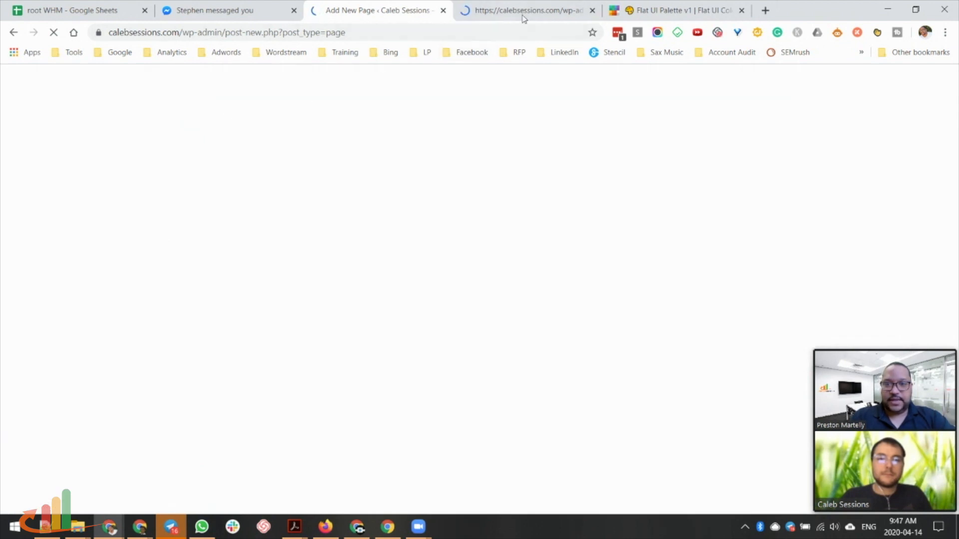
pyautogui.click(293, 10)
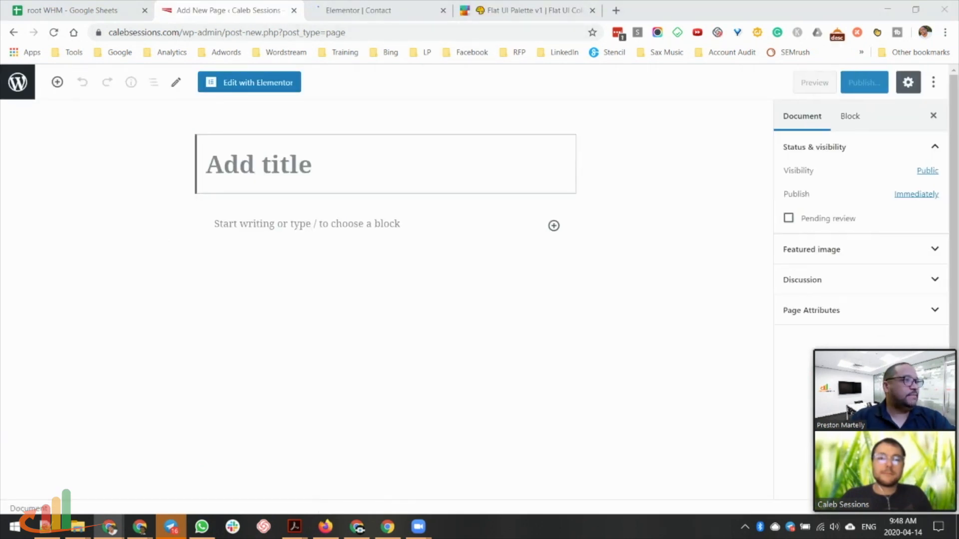
pyautogui.write('Coming Soon')
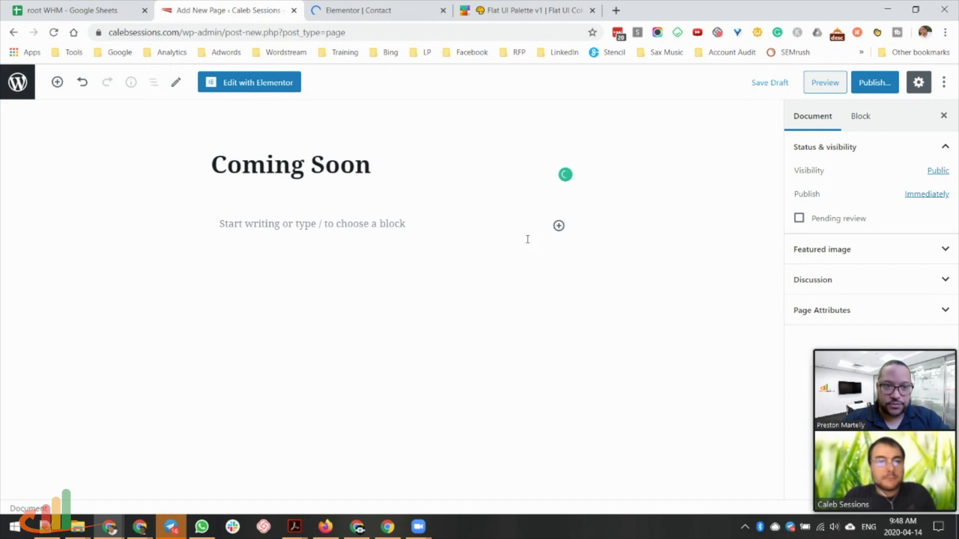
pyautogui.click(877, 84)
pyautogui.click(879, 84)
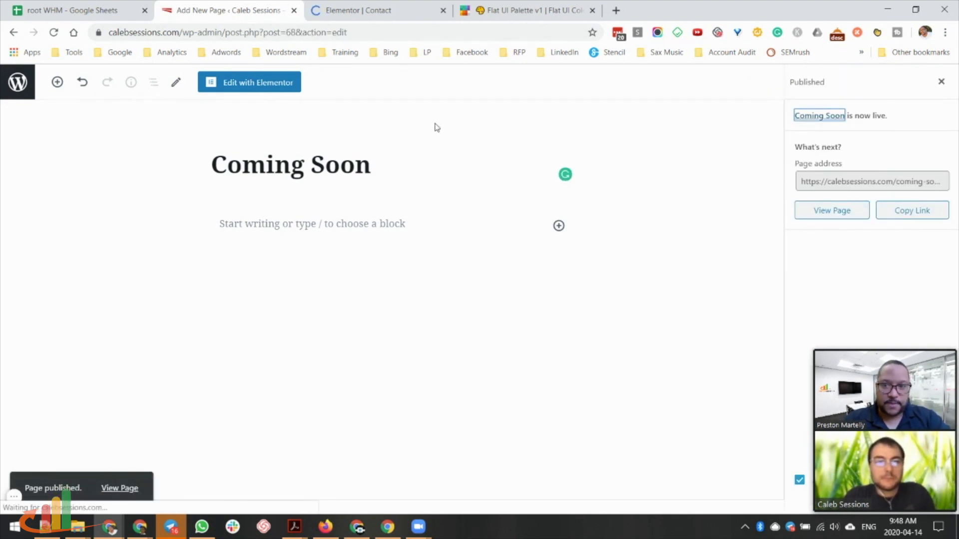
pyautogui.click(262, 84)
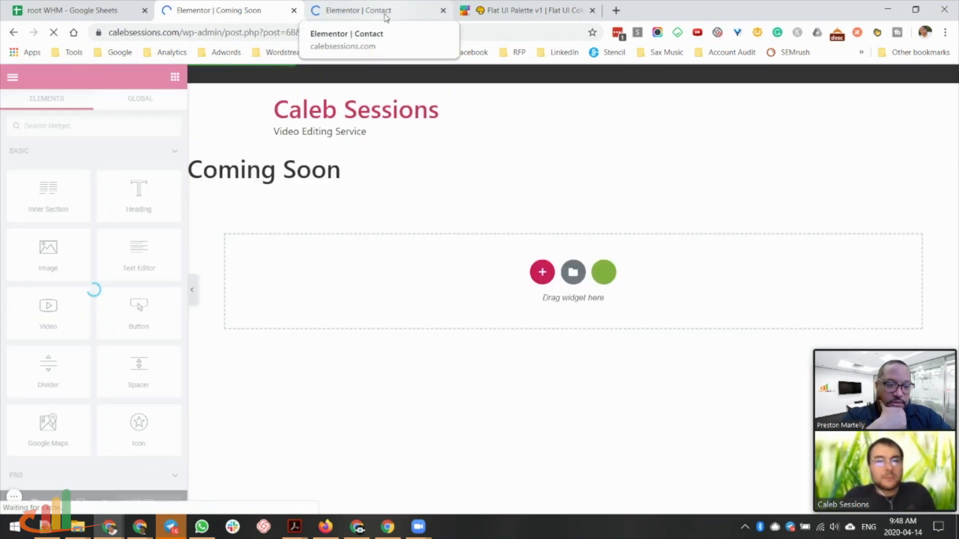
# Switch to the Contact page's Elementor editor, scroll down and open its Page Settings.
pyautogui.click(390, 10)
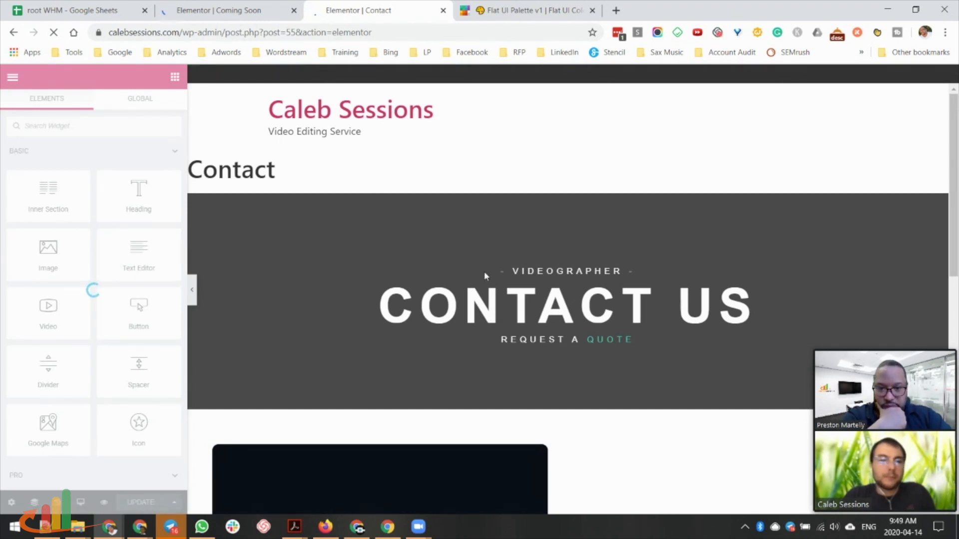
pyautogui.scroll(-5, 551, 278)
pyautogui.scroll(-7, 551, 278)
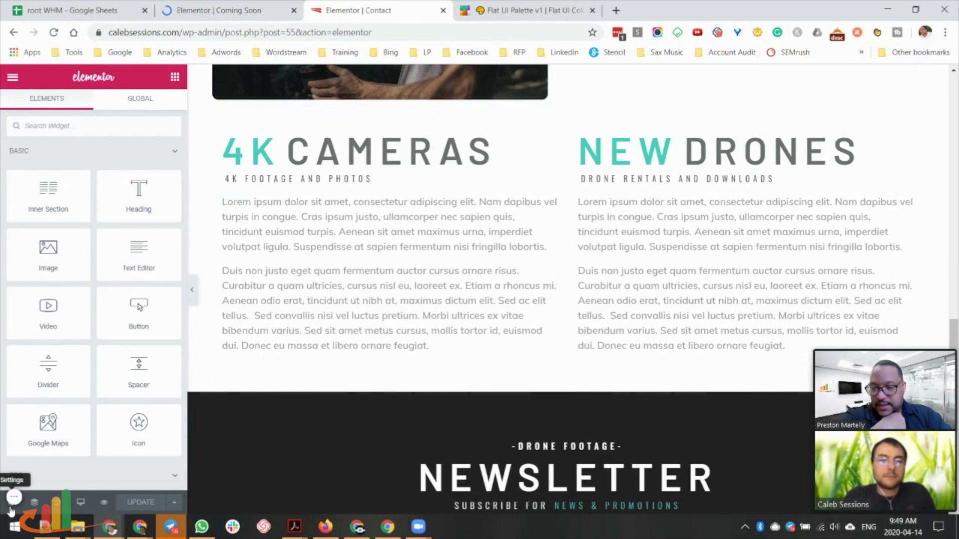
pyautogui.click(8, 508)
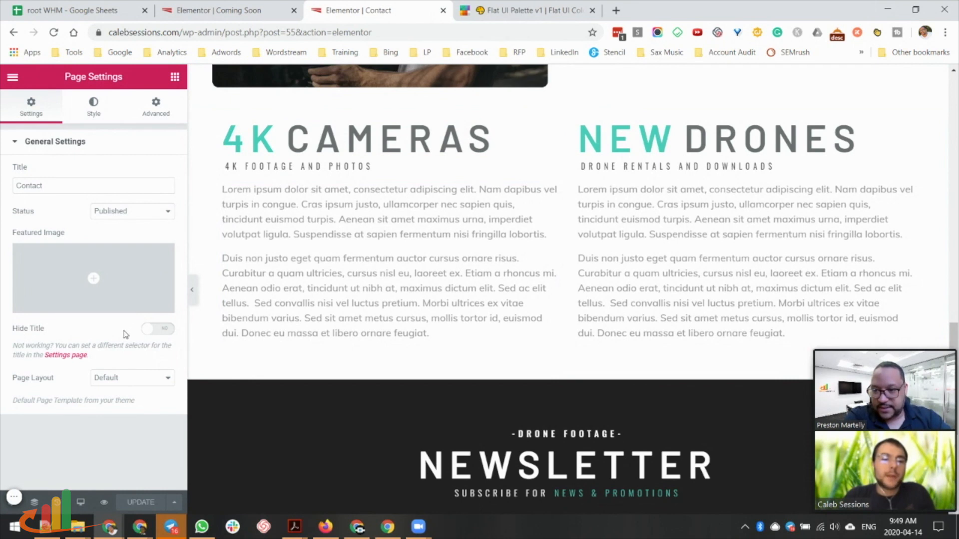
# Turn on Hide Title for the Contact page, toggling it off to compare the result.
pyautogui.click(161, 332)
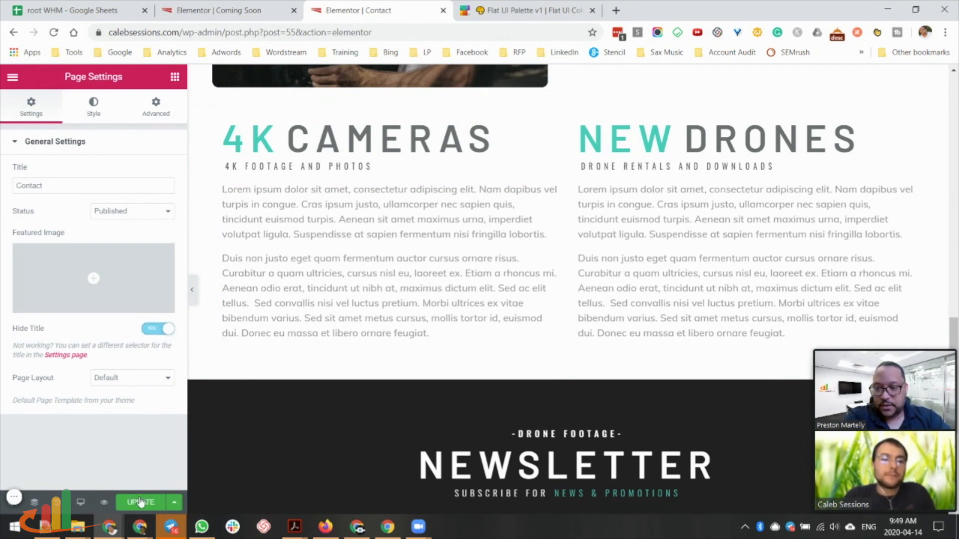
pyautogui.click(232, 12)
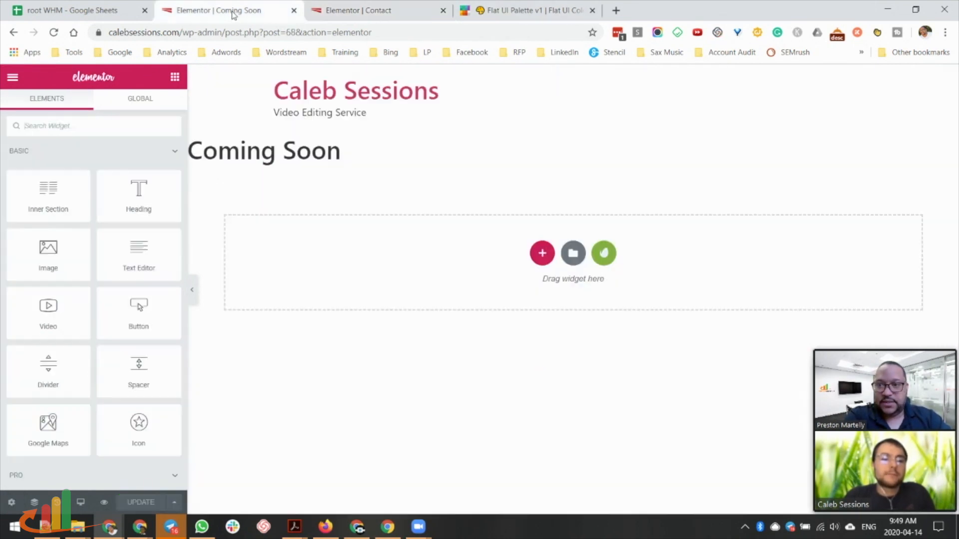
pyautogui.hotkey('ctrl', 'Tab')
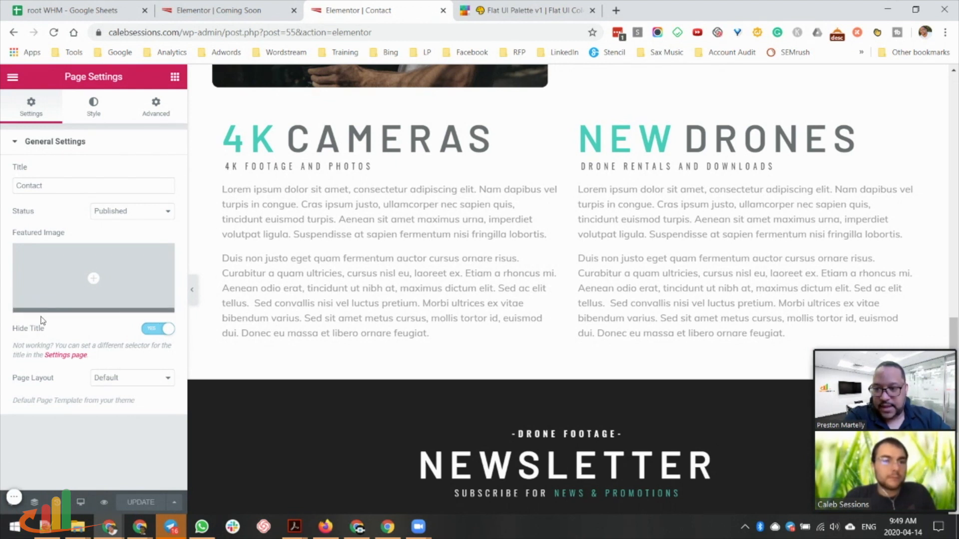
pyautogui.scroll(20, 391, 368)
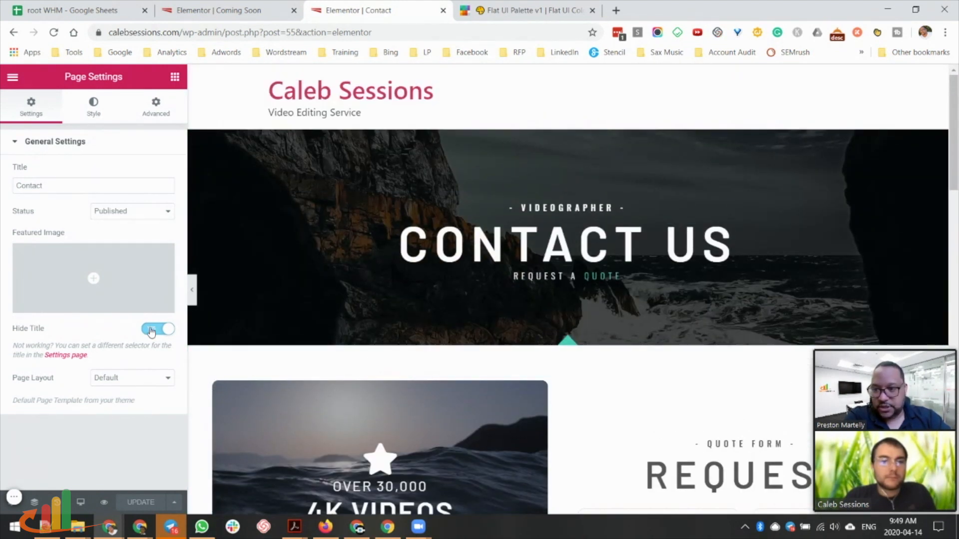
pyautogui.click(167, 329)
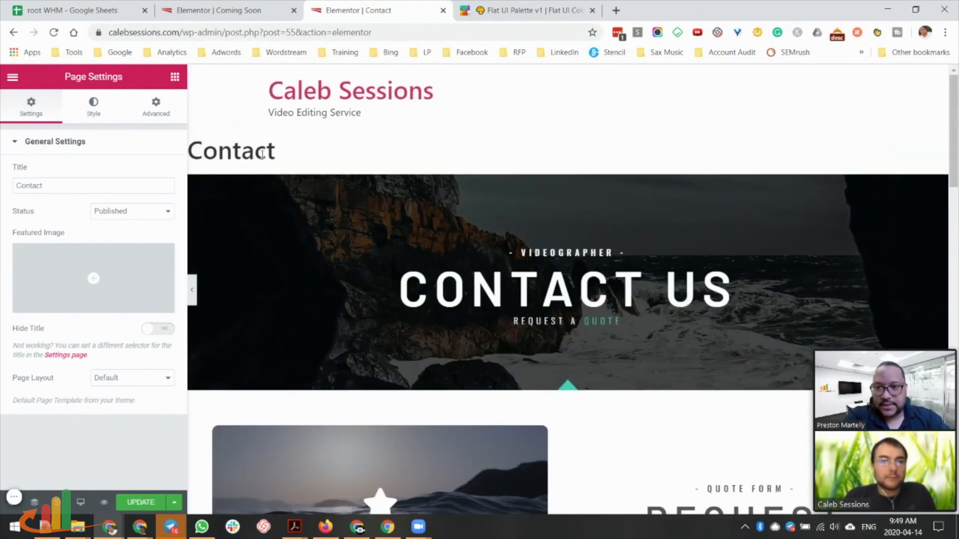
# Restore the hidden Contact title with Ctrl+Z, close its editor and return to Coming Soon.
pyautogui.hotkey('ctrl', 'z')
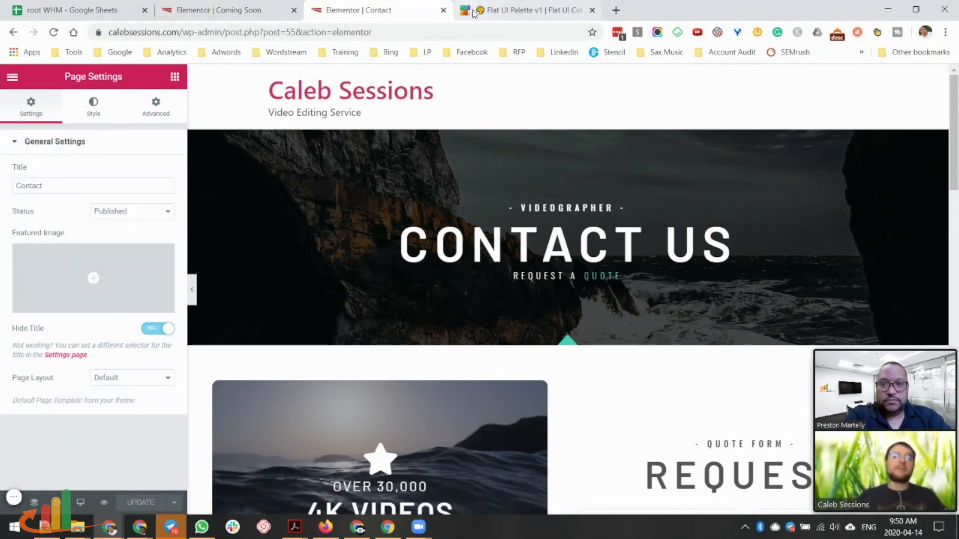
pyautogui.click(443, 11)
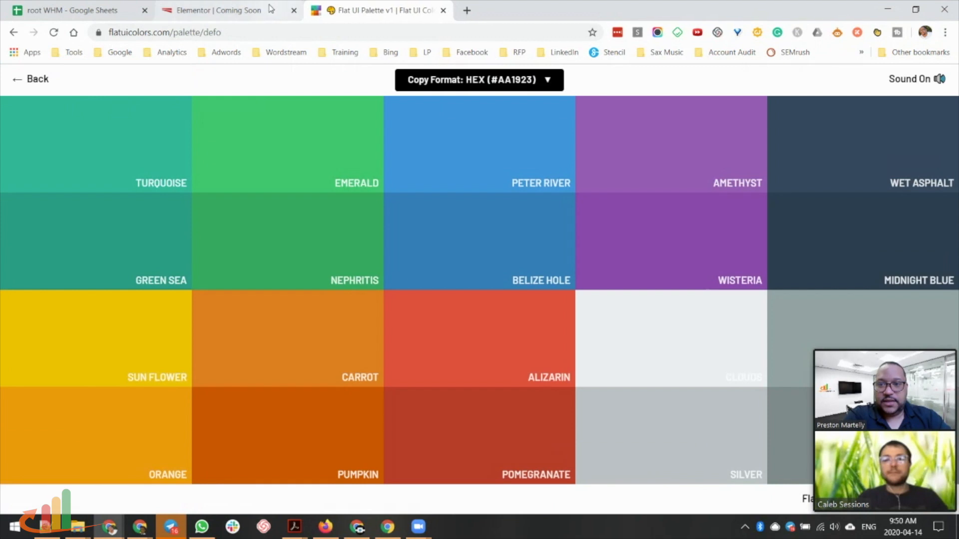
pyautogui.click(259, 12)
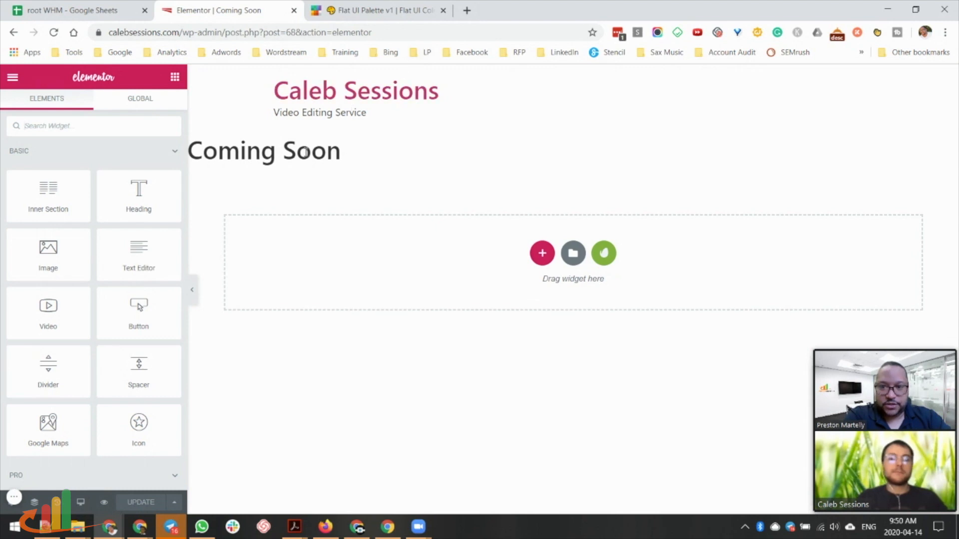
# Set the Coming Soon page layout to Elementor Canvas and start adding a new section.
pyautogui.click(13, 503)
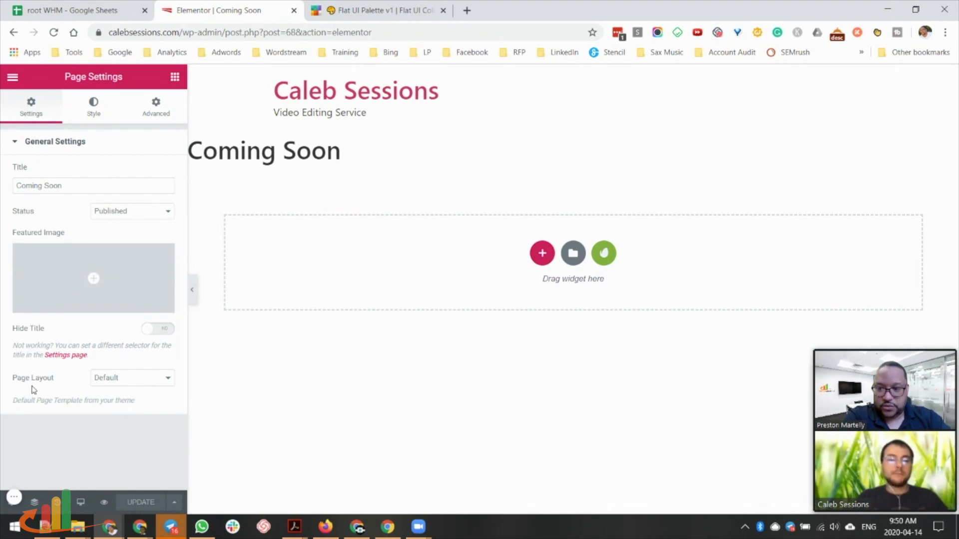
pyautogui.click(122, 381)
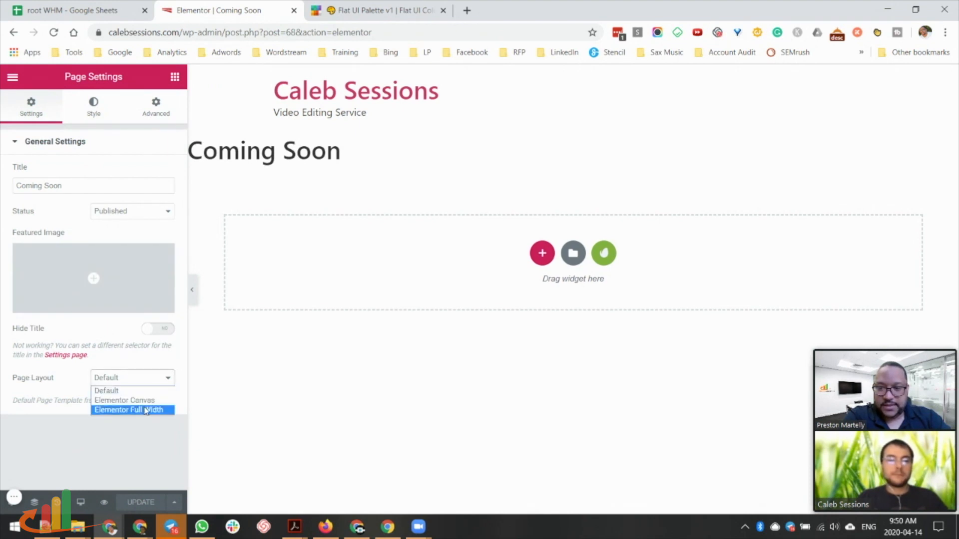
pyautogui.click(152, 402)
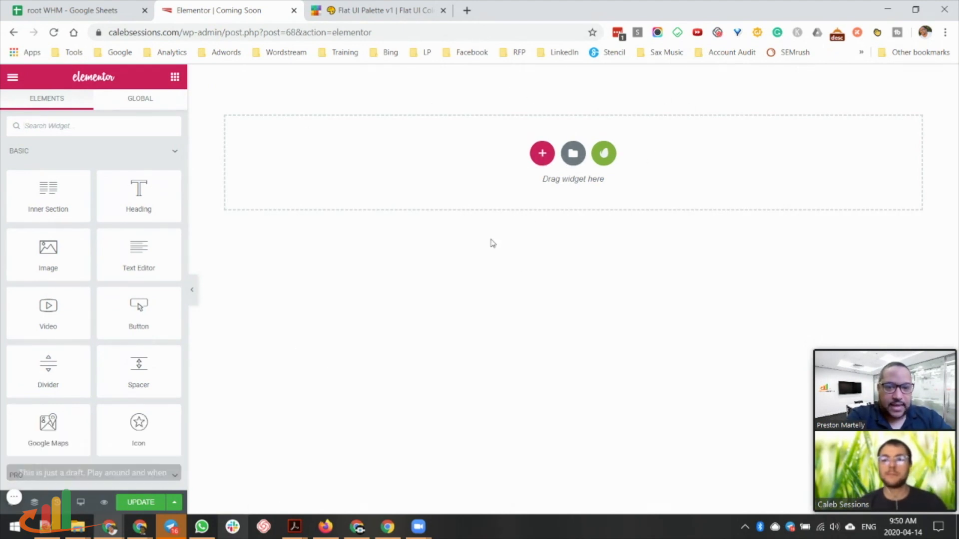
pyautogui.click(542, 154)
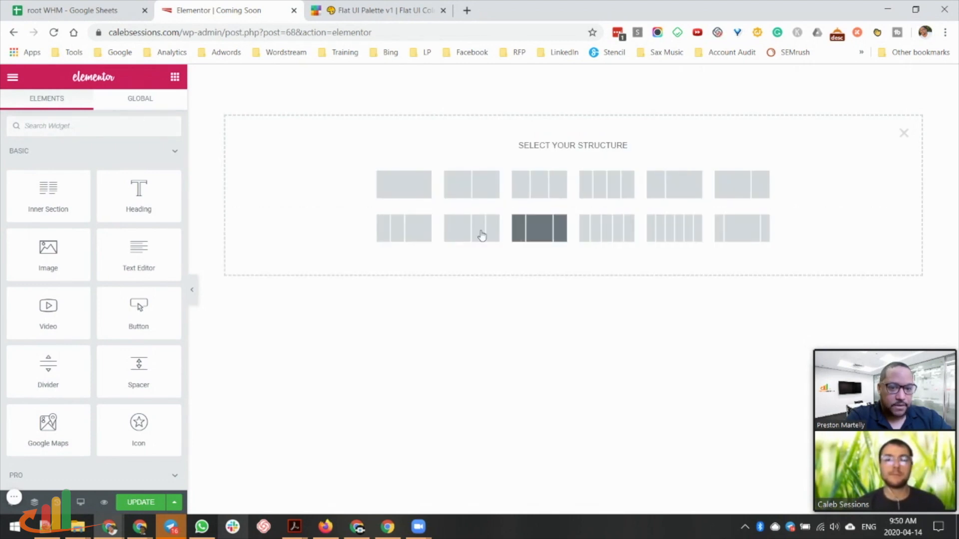
# Search the template library for 'coming' and insert the Coming Soon 8 template.
pyautogui.click(905, 134)
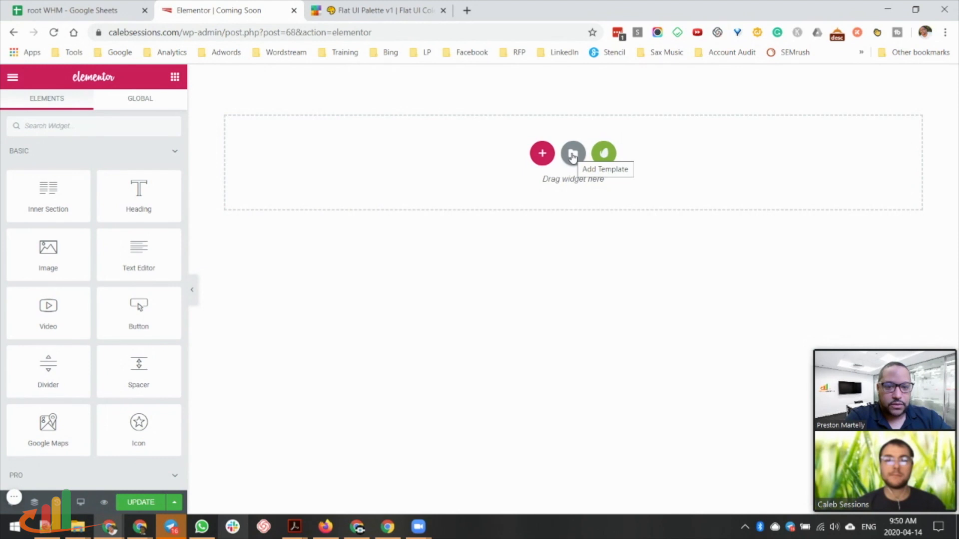
pyautogui.click(573, 155)
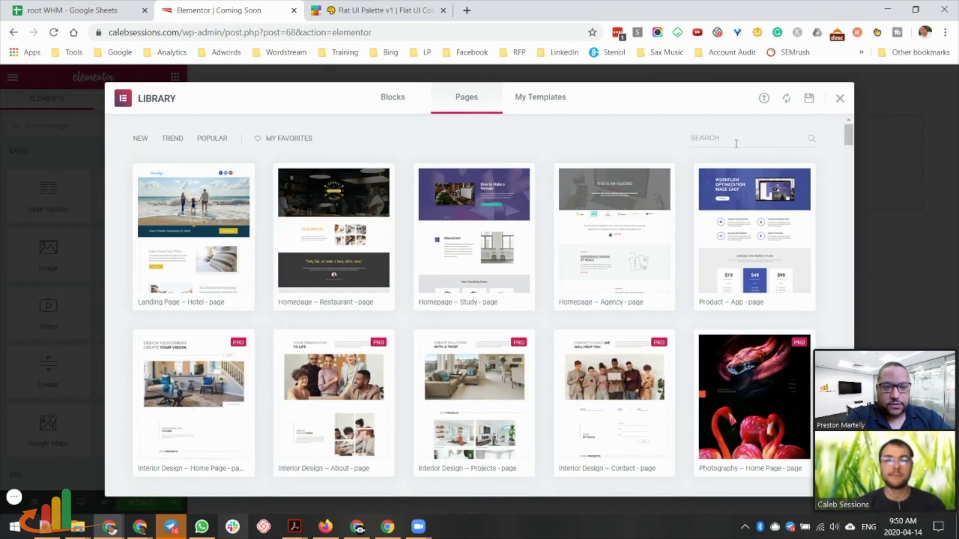
pyautogui.write('coming')
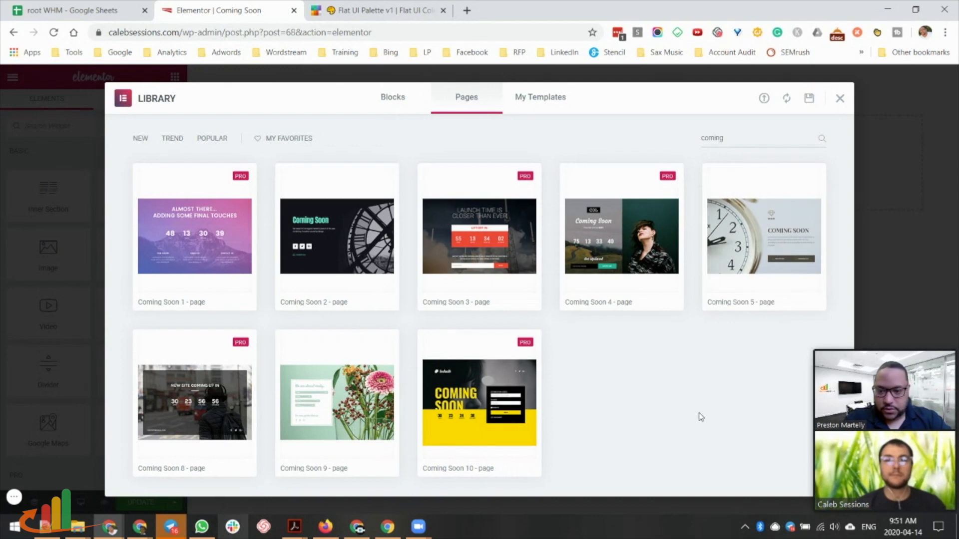
pyautogui.click(195, 402)
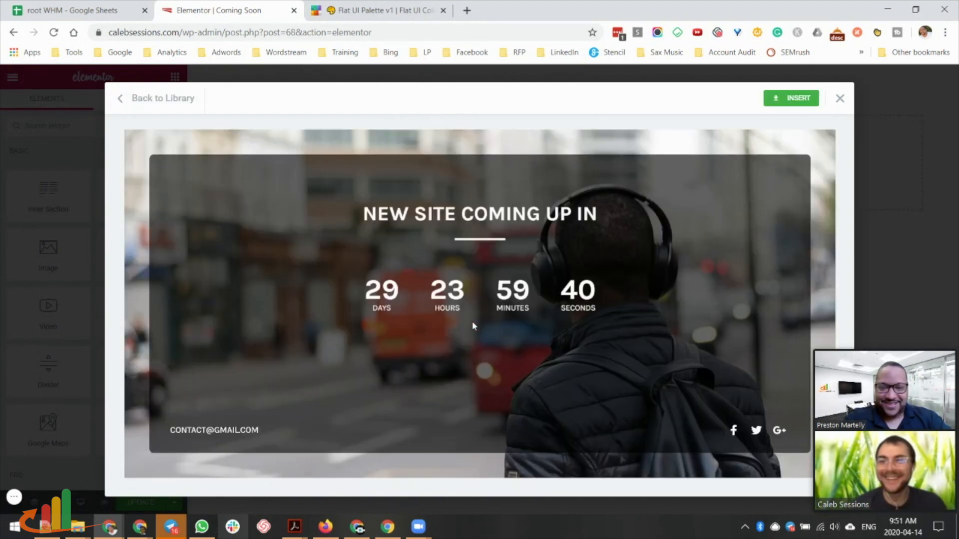
pyautogui.click(794, 99)
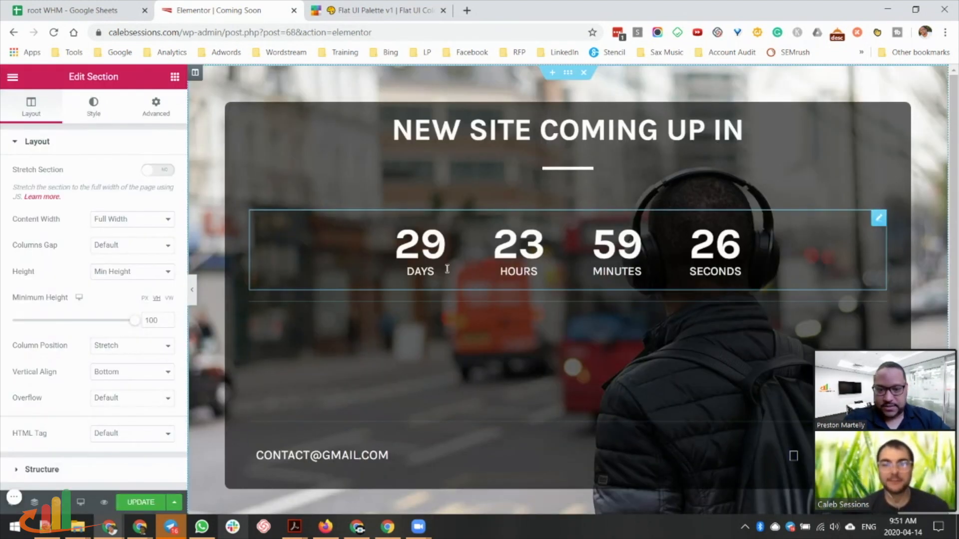
# Set the countdown due date to April 30, 2020, put the real contact e-mail in the heading, and save.
pyautogui.click(447, 269)
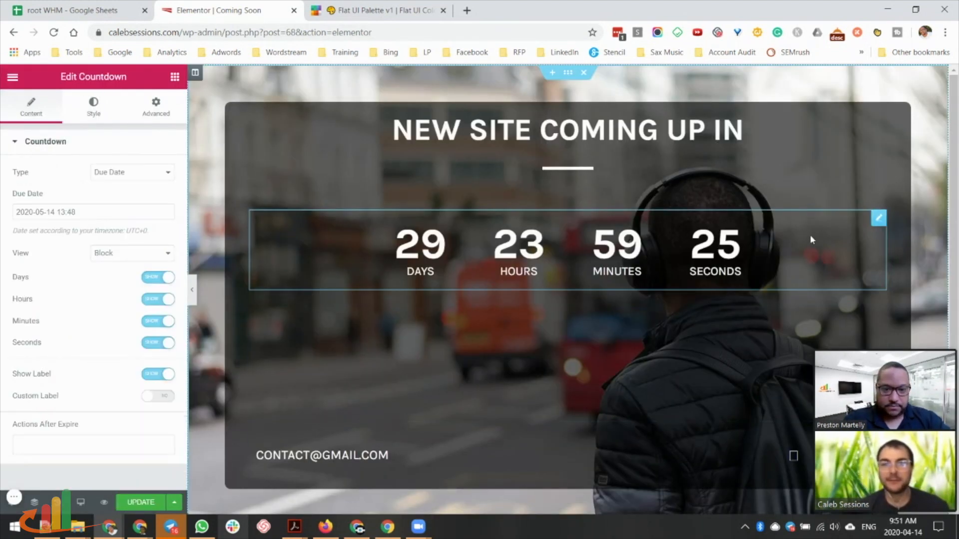
pyautogui.click(877, 222)
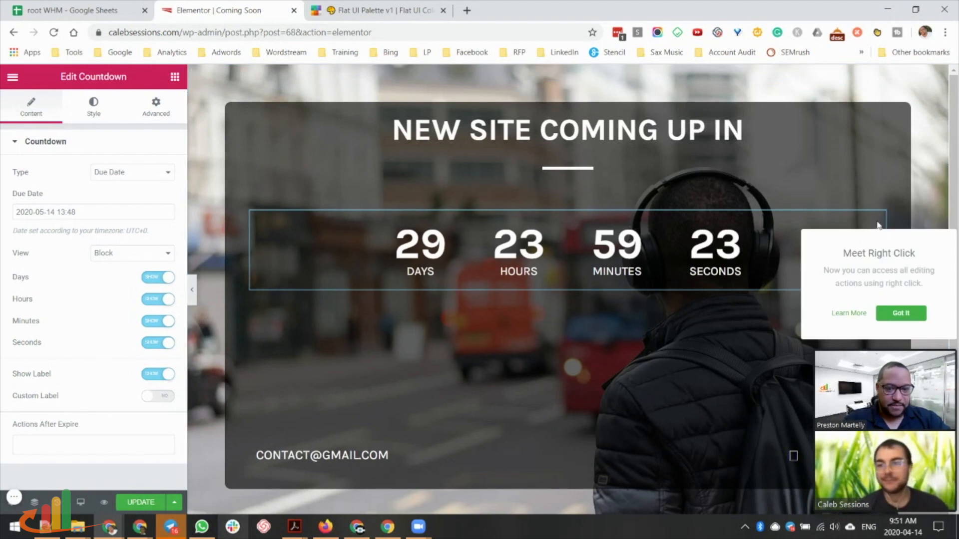
pyautogui.click(88, 216)
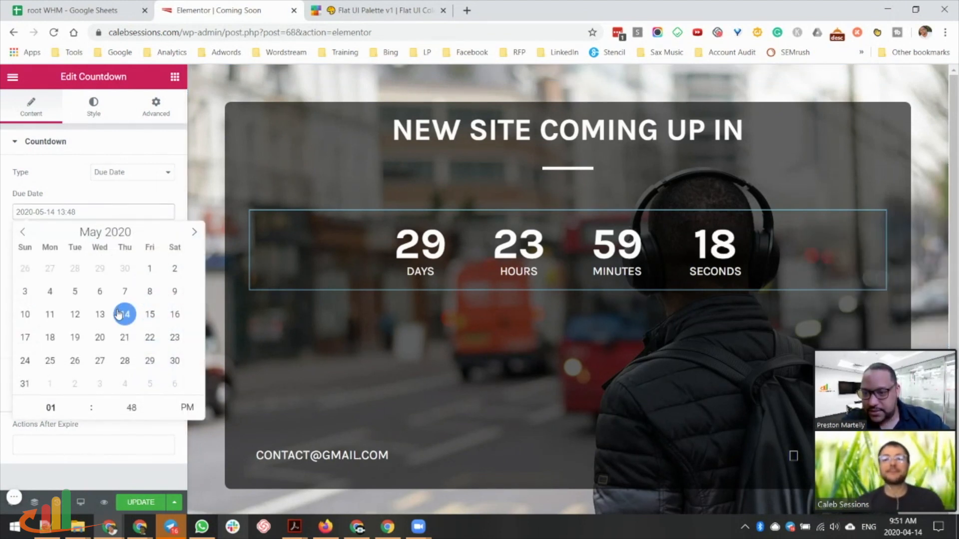
pyautogui.click(23, 232)
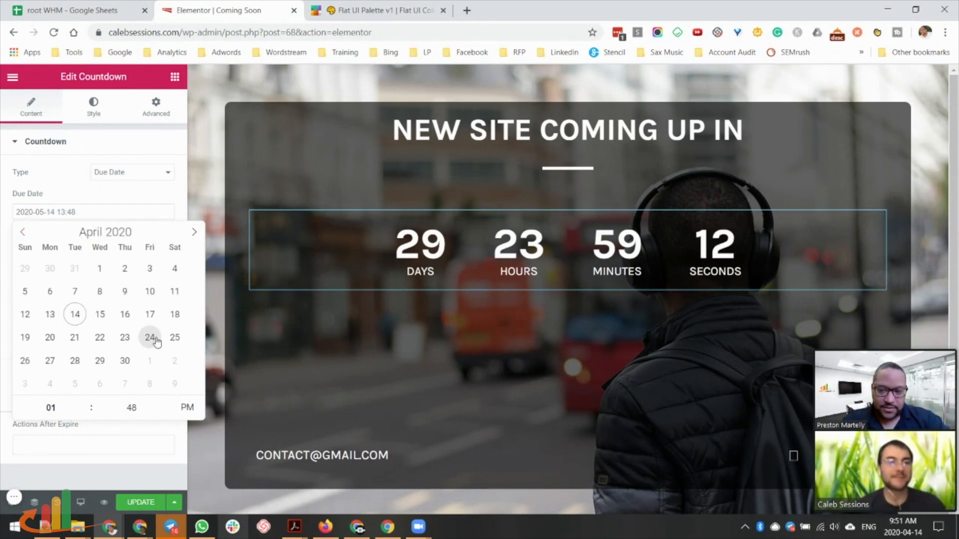
pyautogui.click(123, 363)
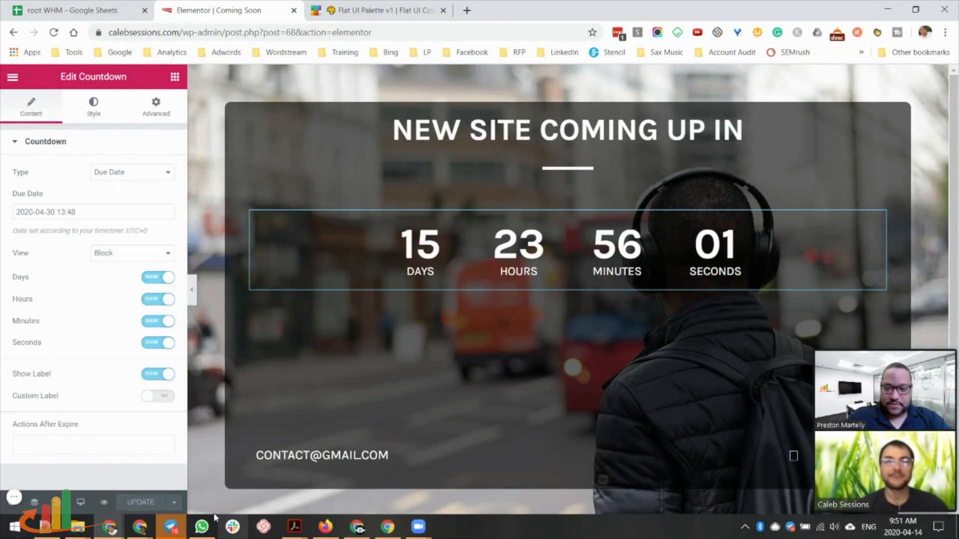
pyautogui.click(363, 454)
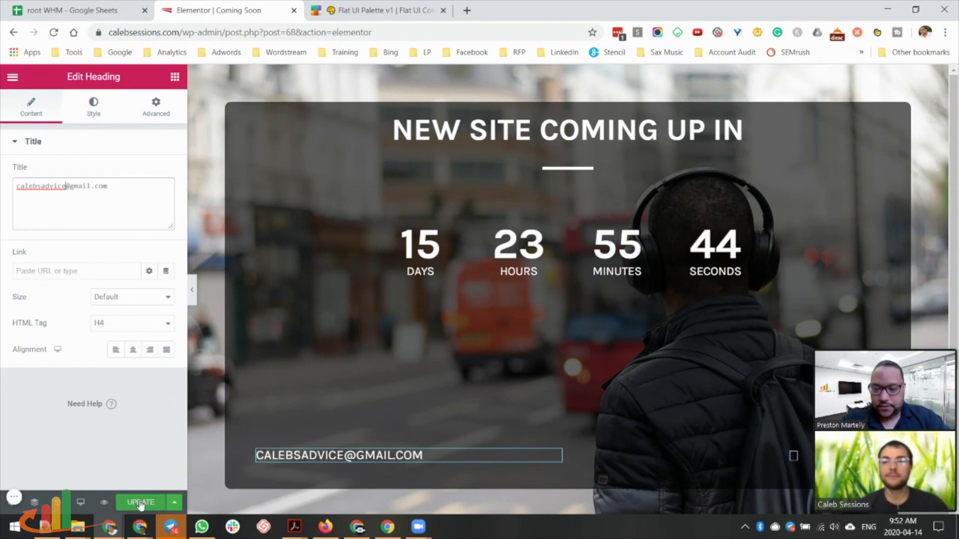
pyautogui.click(140, 501)
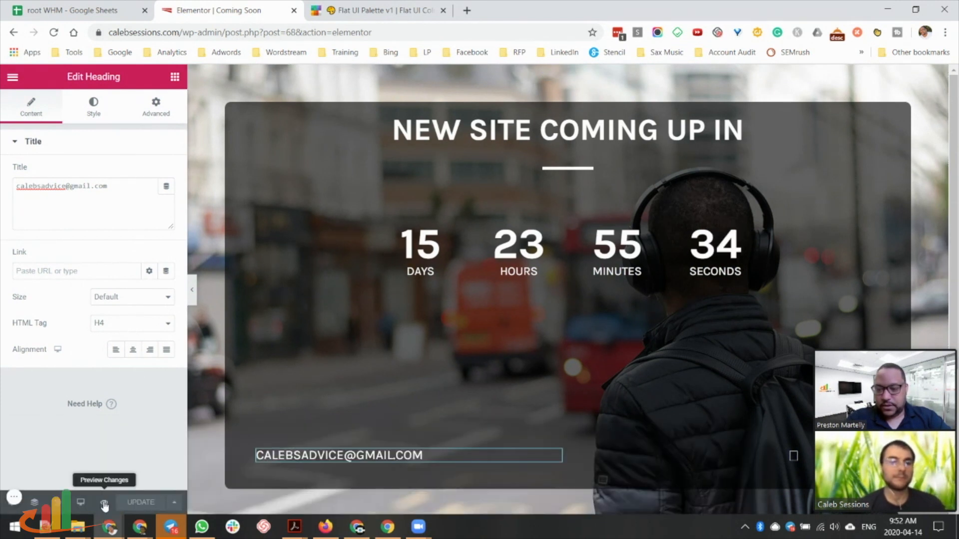
# Check the Coming Soon preview in a new tab, then go to the WordPress dashboard.
pyautogui.click(104, 501)
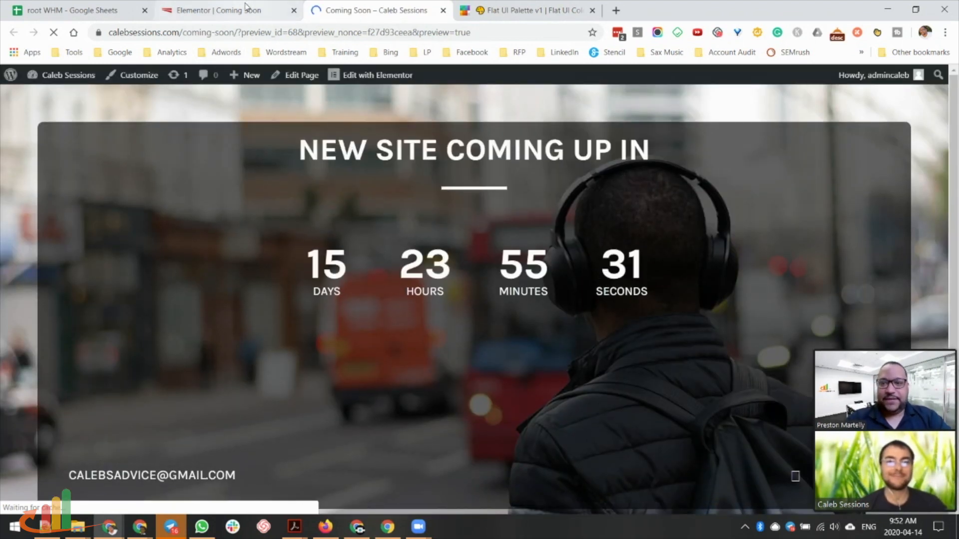
pyautogui.click(245, 10)
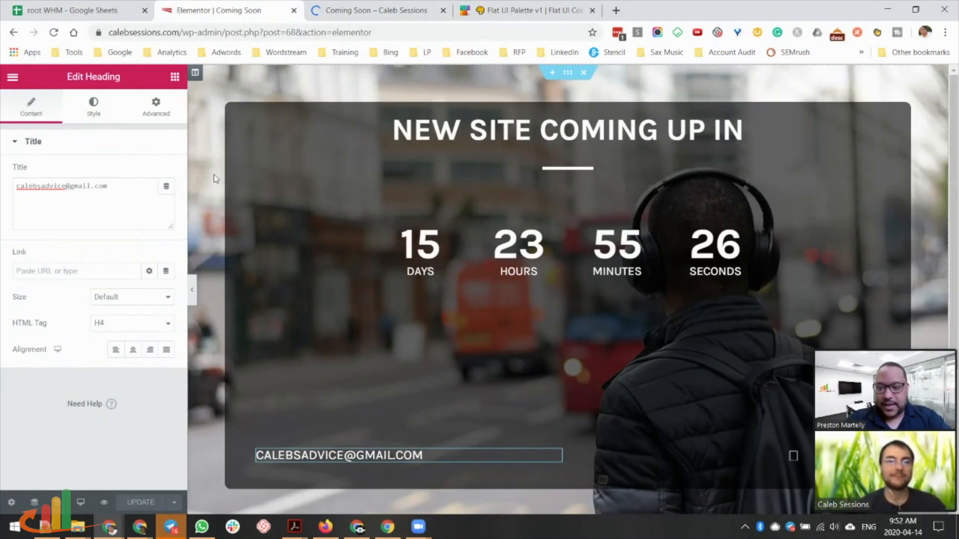
pyautogui.click(389, 14)
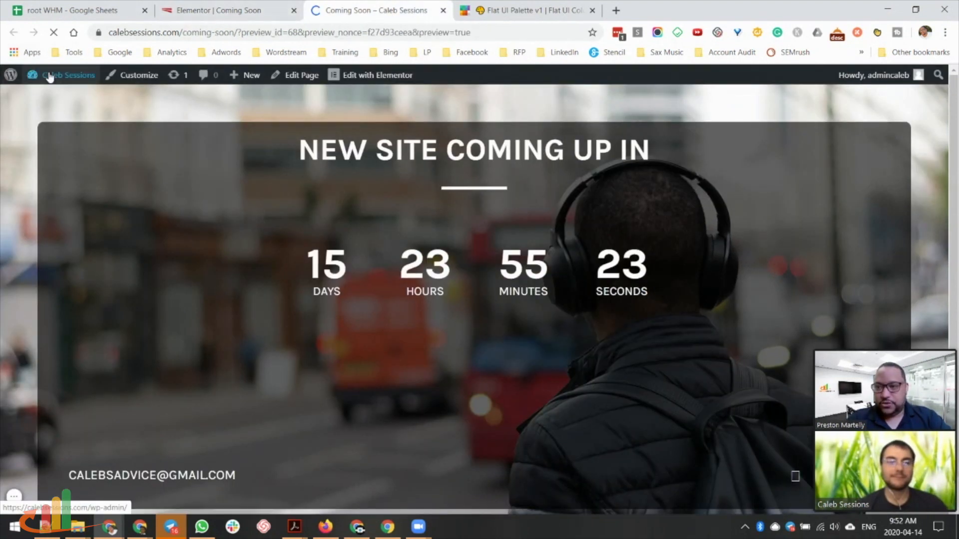
pyautogui.moveTo(49, 76)
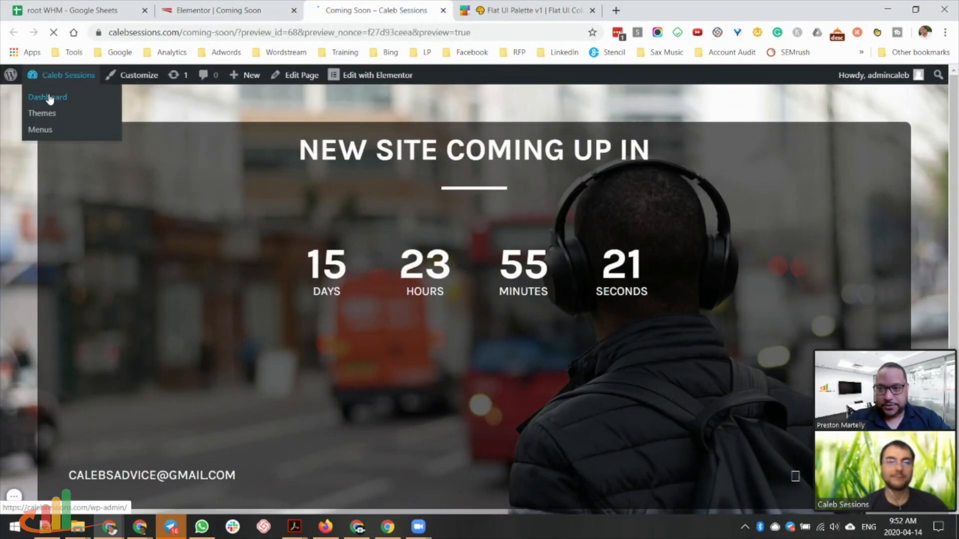
pyautogui.click(48, 98)
# In Reading settings, choose a static homepage set to Coming Soon and save.
pyautogui.scroll(-2, 30, 215)
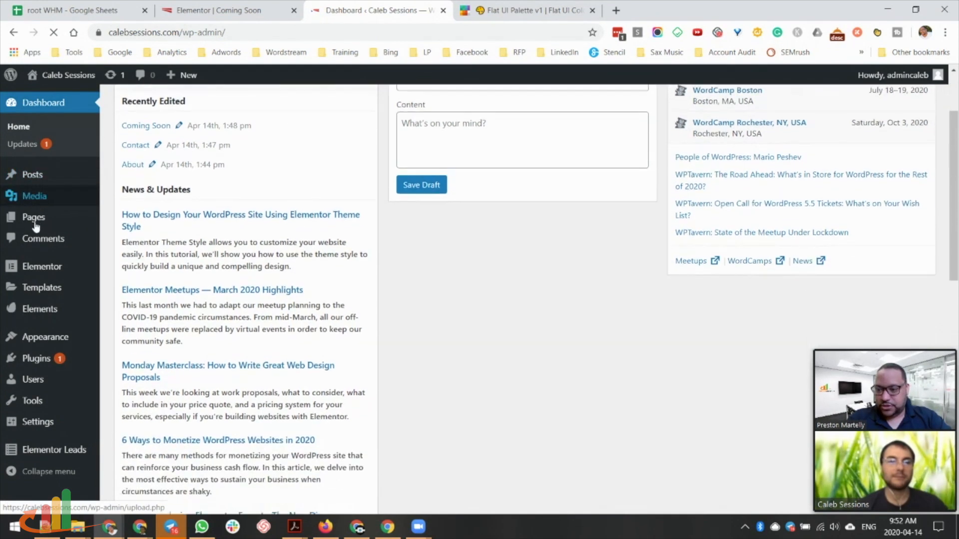
pyautogui.moveTo(47, 421)
pyautogui.click(122, 411)
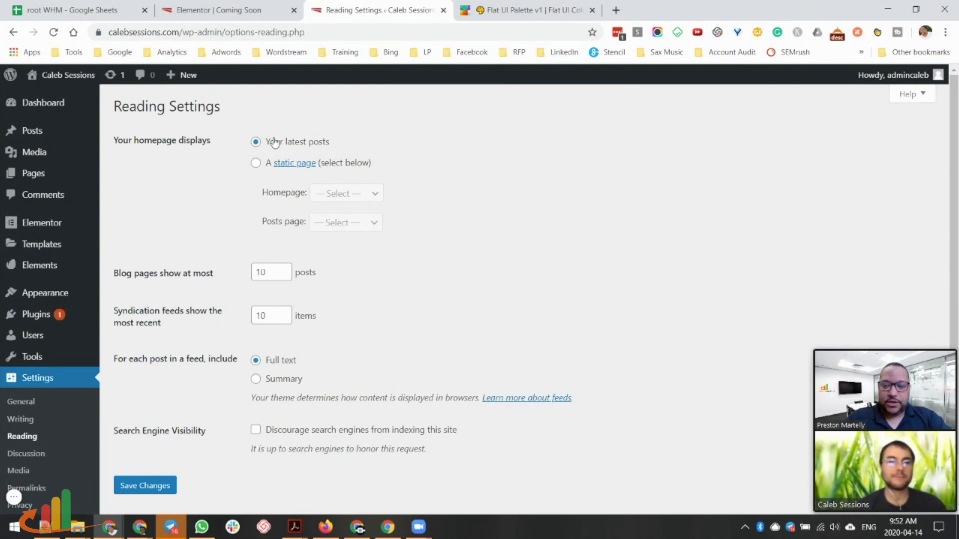
pyautogui.click(257, 165)
pyautogui.click(365, 195)
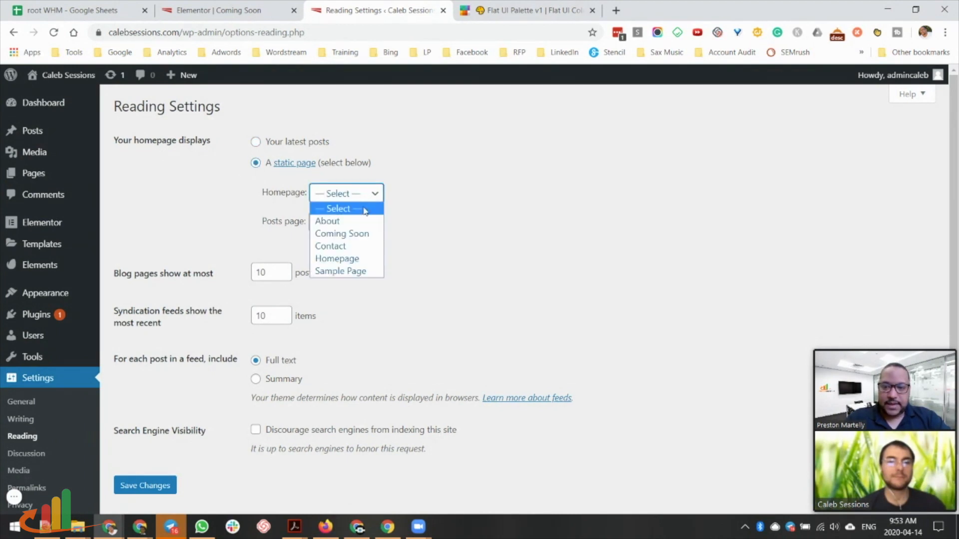
pyautogui.click(357, 234)
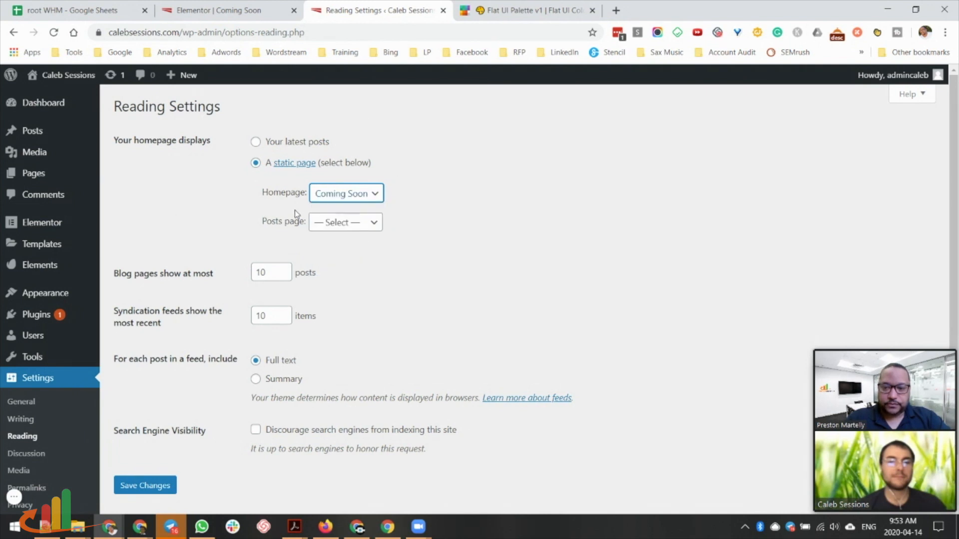
pyautogui.click(145, 485)
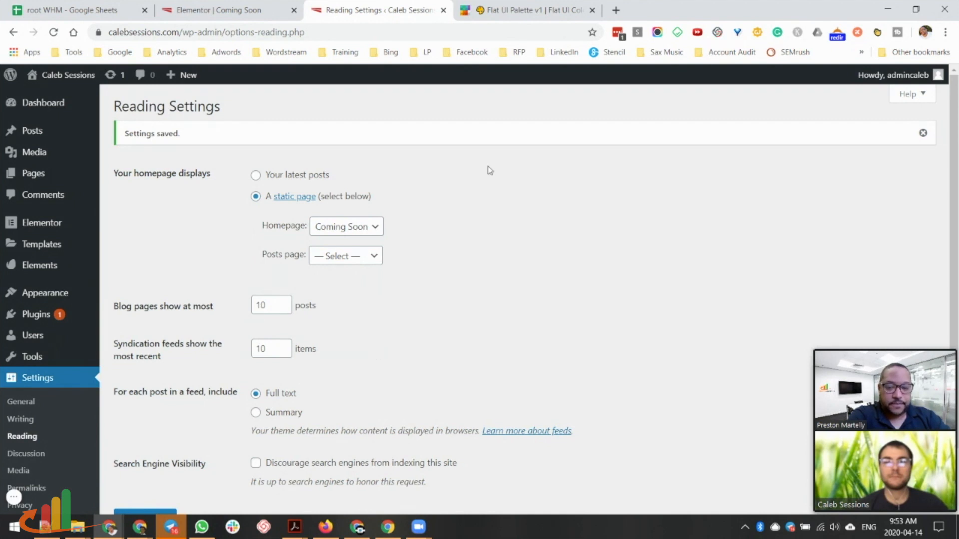
# Re-save the reading settings, confirm Coming Soon as homepage, and view the live site.
pyautogui.scroll(-2, 304, 400)
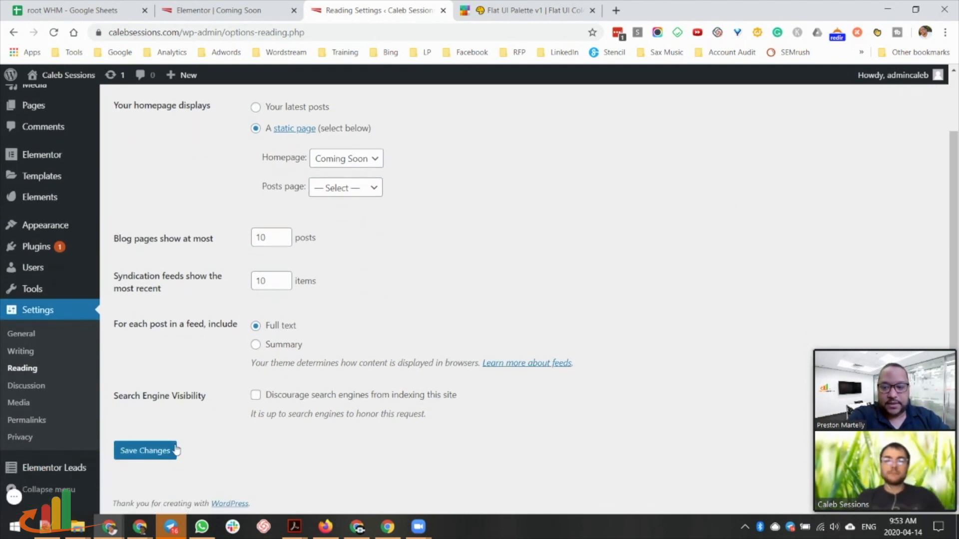
pyautogui.click(150, 460)
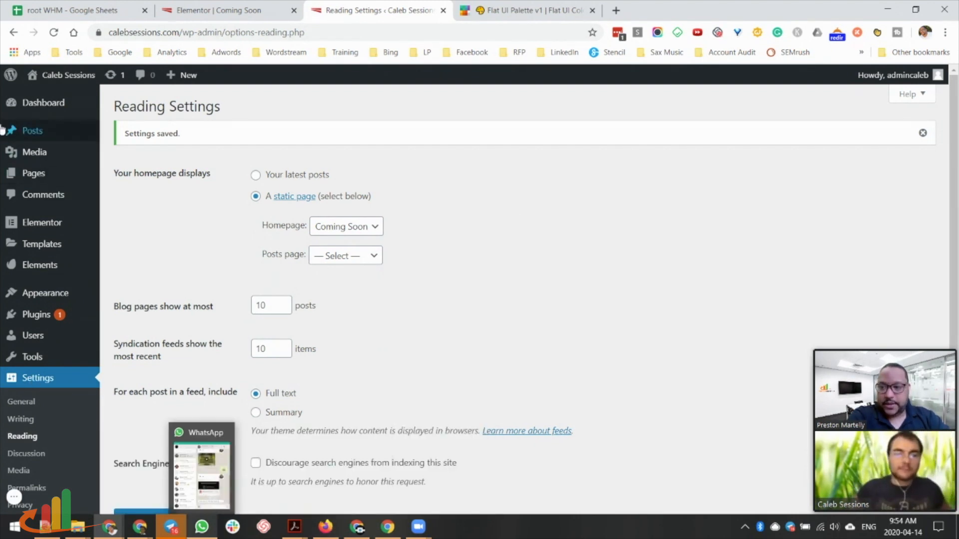
pyautogui.scroll(-1, 238, 396)
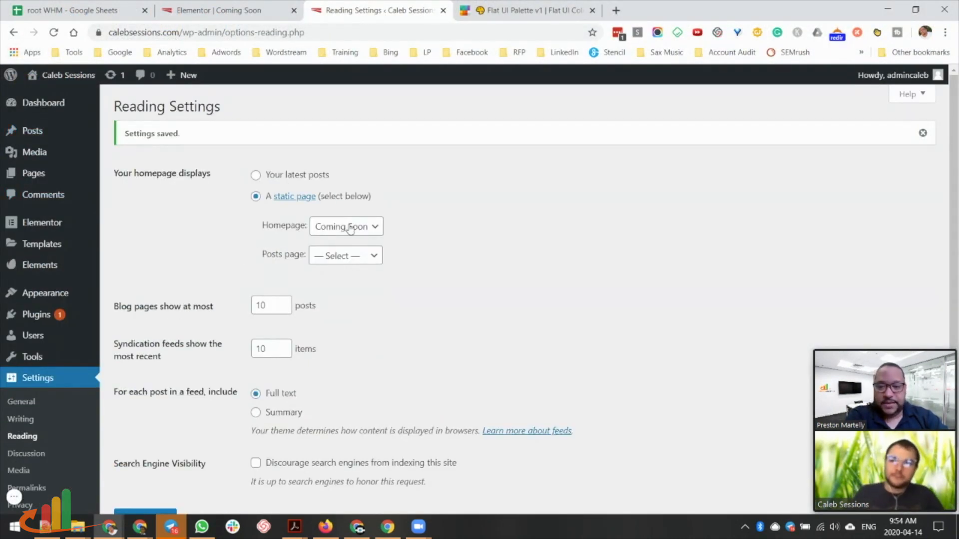
pyautogui.click(372, 236)
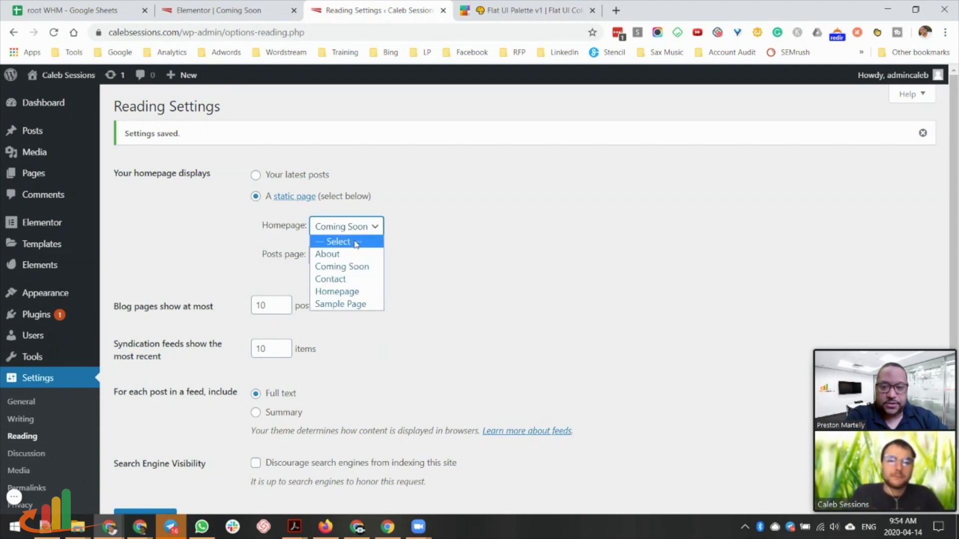
pyautogui.click(411, 260)
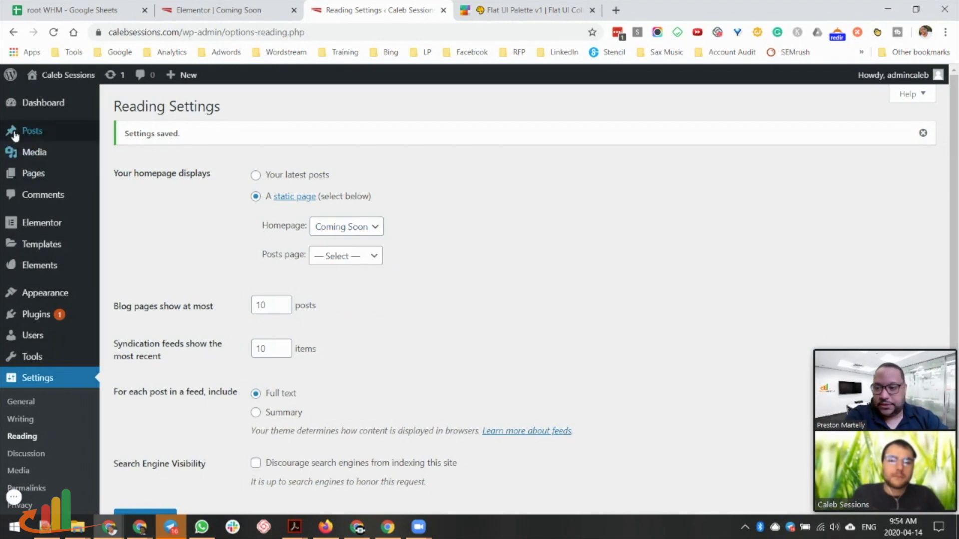
pyautogui.keyDown('ctrl'); pyautogui.keyDown('shift'); pyautogui.click(68, 75); pyautogui.keyUp('shift'); pyautogui.keyUp('ctrl')
pyautogui.click(379, 10)
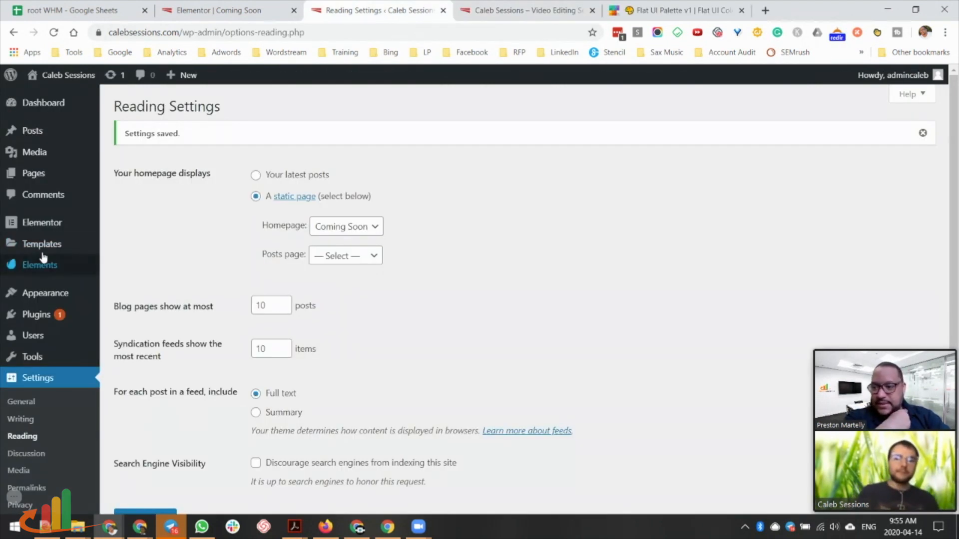
# Create a new Header template named 'Header' in the Theme Builder.
pyautogui.moveTo(42, 269)
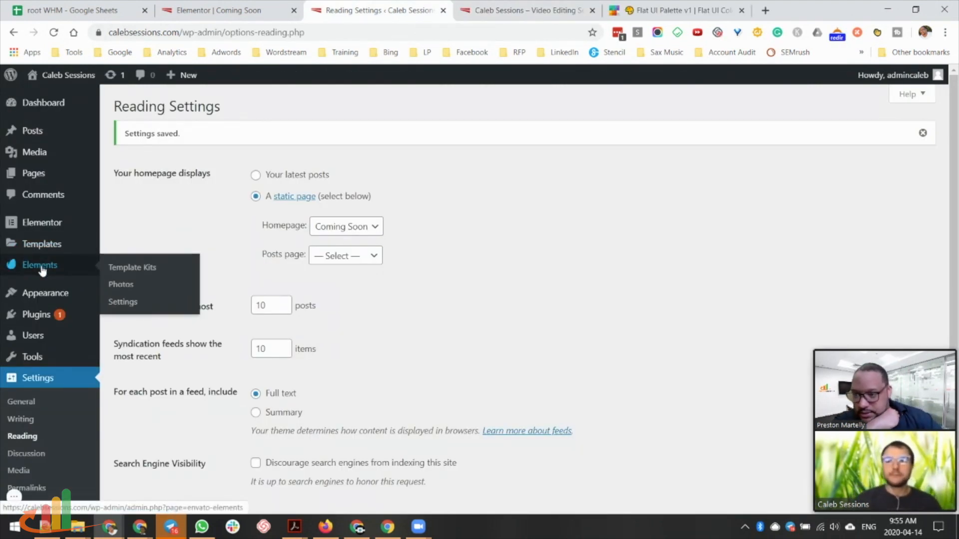
pyautogui.moveTo(44, 249)
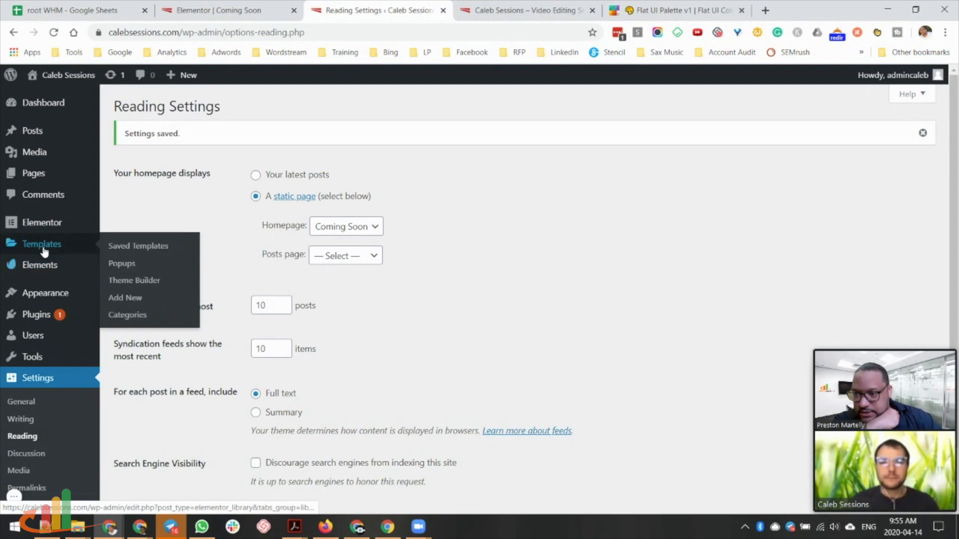
pyautogui.click(129, 286)
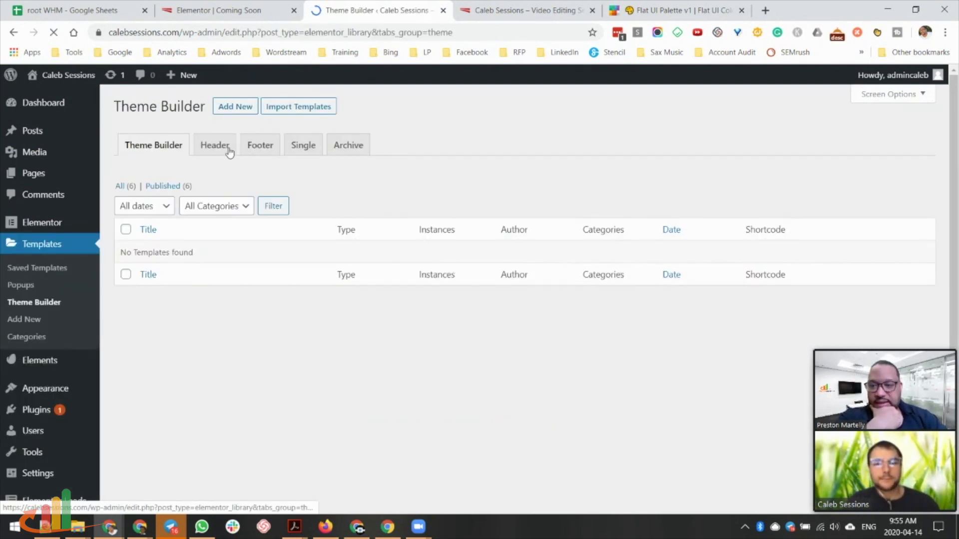
pyautogui.click(214, 155)
pyautogui.click(550, 350)
pyautogui.click(550, 372)
pyautogui.click(593, 398)
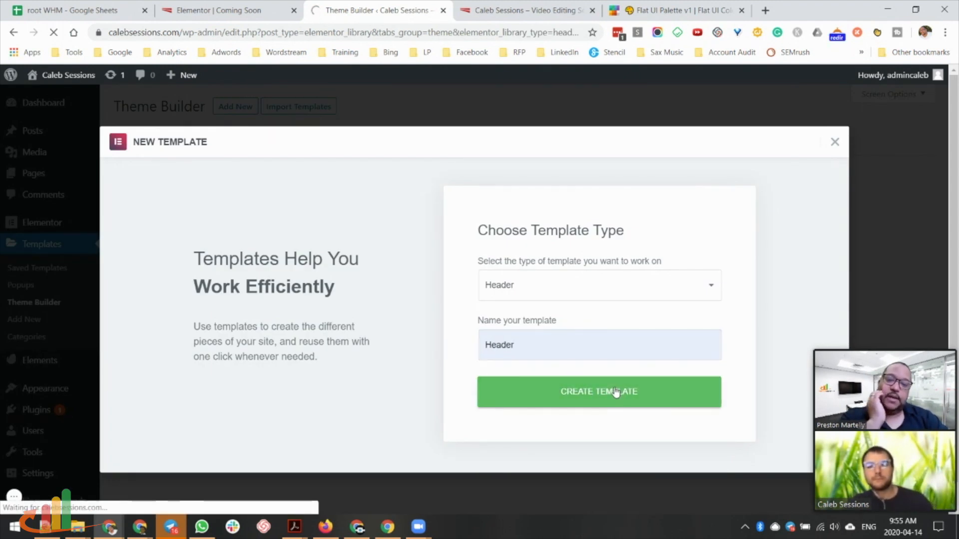
# From the live site's admin bar, go to the Menus page.
pyautogui.click(500, 10)
pyautogui.moveTo(67, 77)
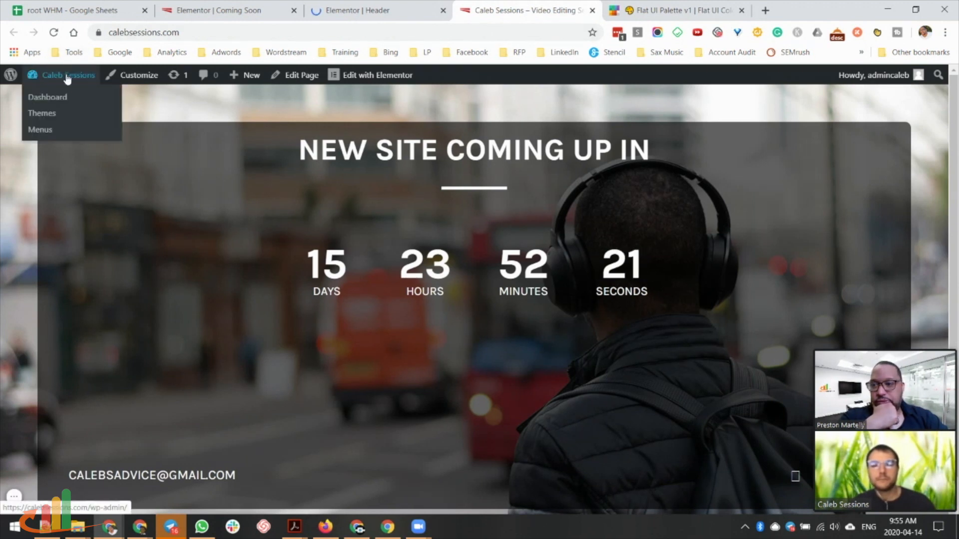
pyautogui.click(45, 130)
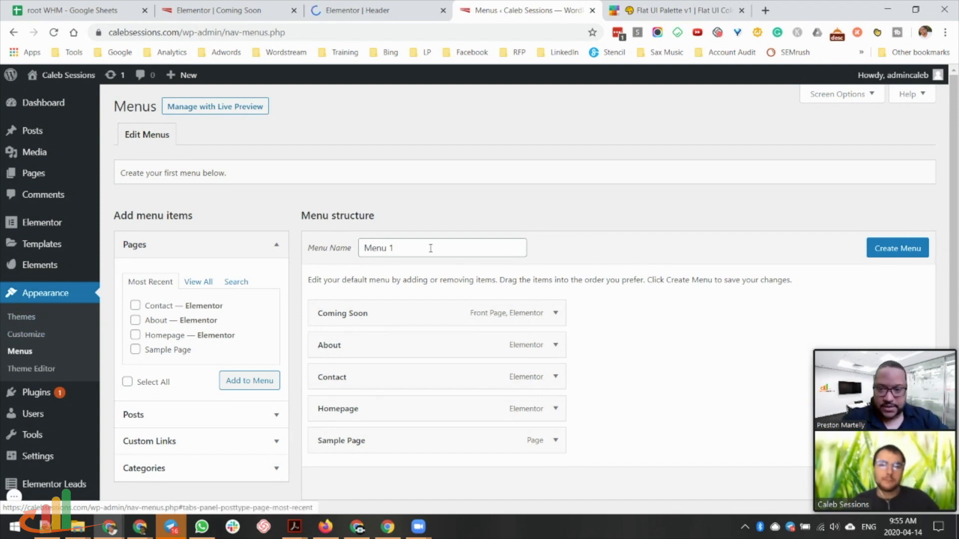
# Name the menu 'Primary Menu' and add the Homepage, About and Contact pages.
pyautogui.moveTo(431, 248); pyautogui.dragTo(347, 255)
pyautogui.write('P')
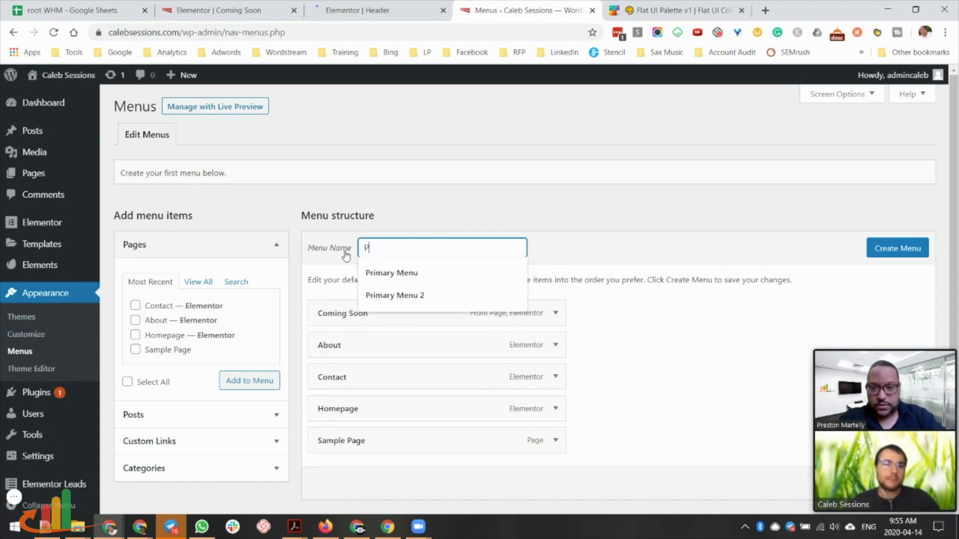
pyautogui.click(387, 272)
pyautogui.scroll(-1, 670, 287)
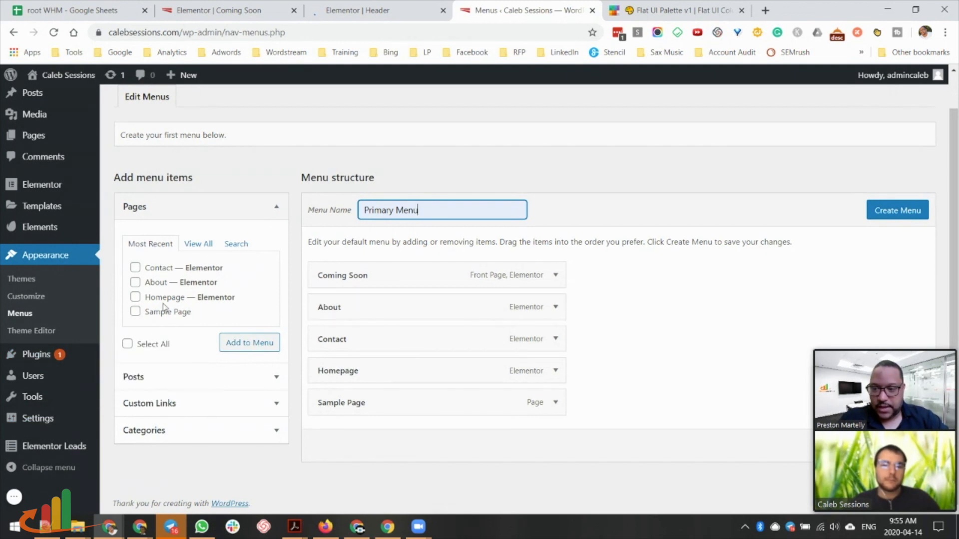
pyautogui.click(135, 297)
pyautogui.click(135, 282)
pyautogui.click(135, 267)
pyautogui.click(240, 343)
# Remove Sample Page and Coming Soon, move Homepage to the top, and save the menu.
pyautogui.click(554, 403)
pyautogui.scroll(-2, 477, 403)
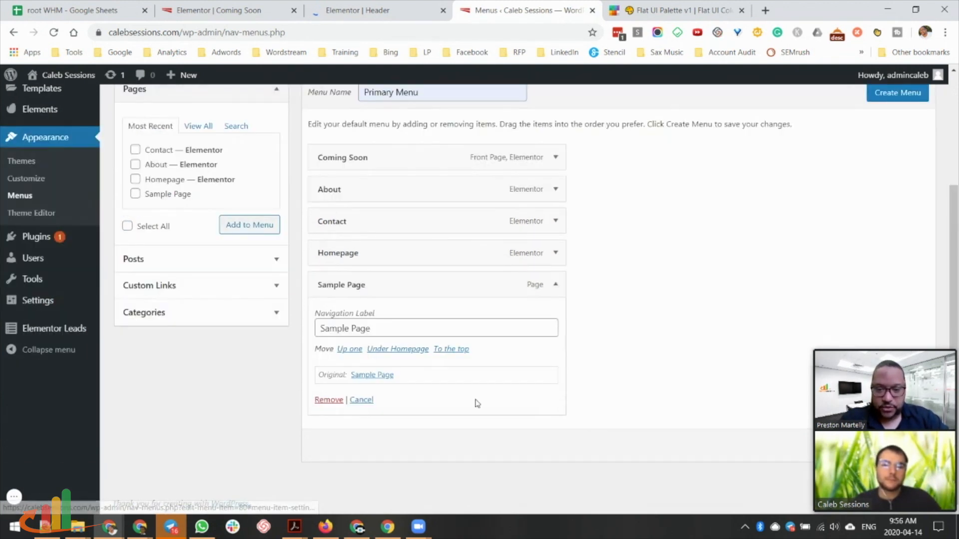
pyautogui.click(327, 400)
pyautogui.moveTo(354, 432); pyautogui.dragTo(383, 308)
pyautogui.click(555, 337)
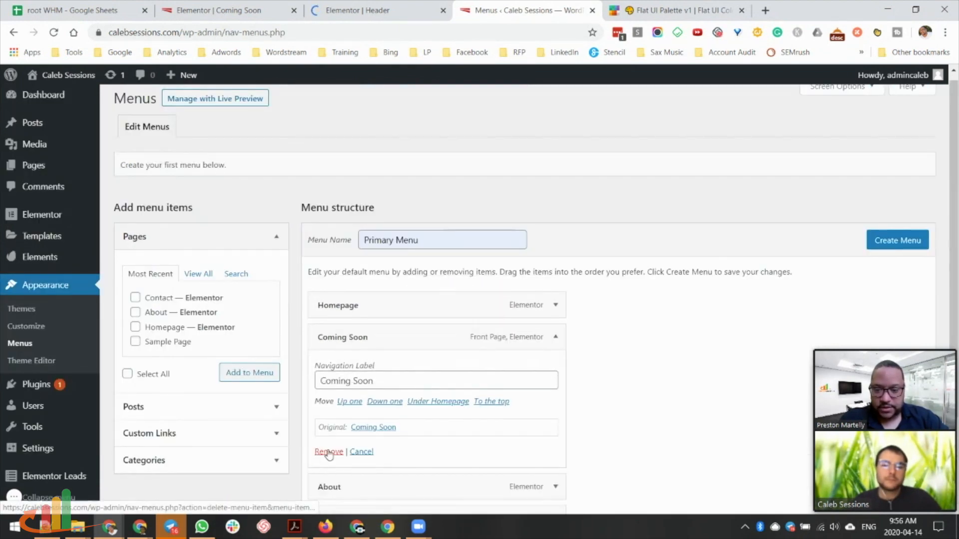
pyautogui.click(328, 452)
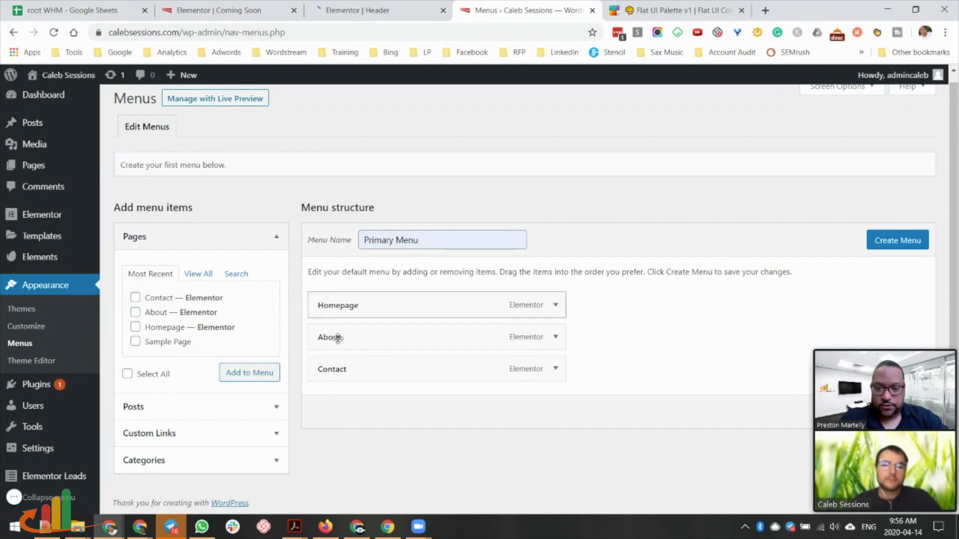
pyautogui.click(877, 243)
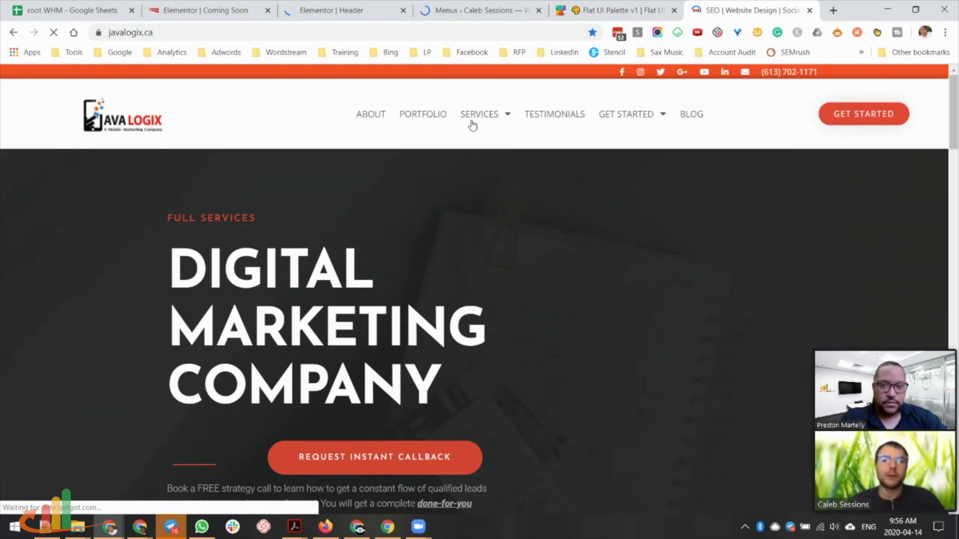
# Insert the black Metro header block from the Elementor library into the Header template.
pyautogui.click(339, 11)
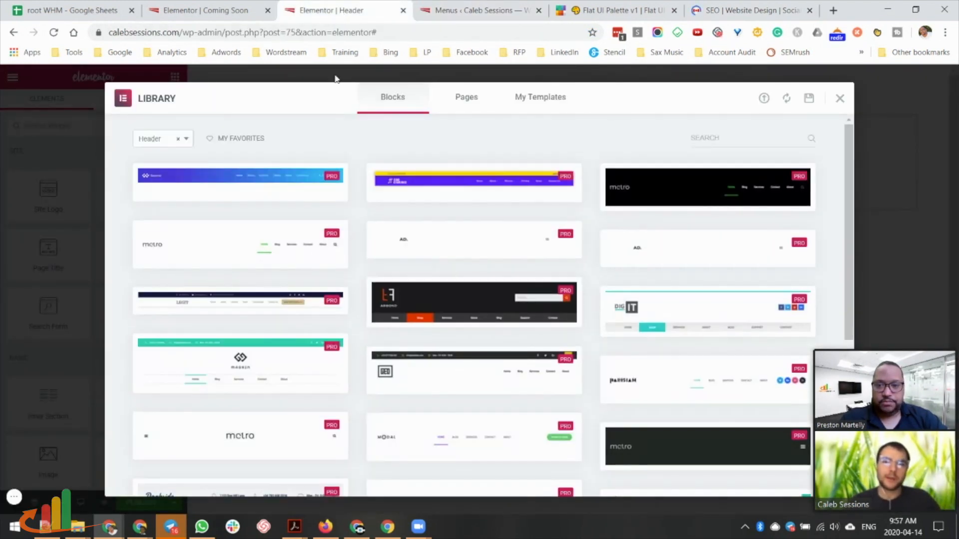
pyautogui.moveTo(677, 327)
pyautogui.scroll(-3, 679, 321)
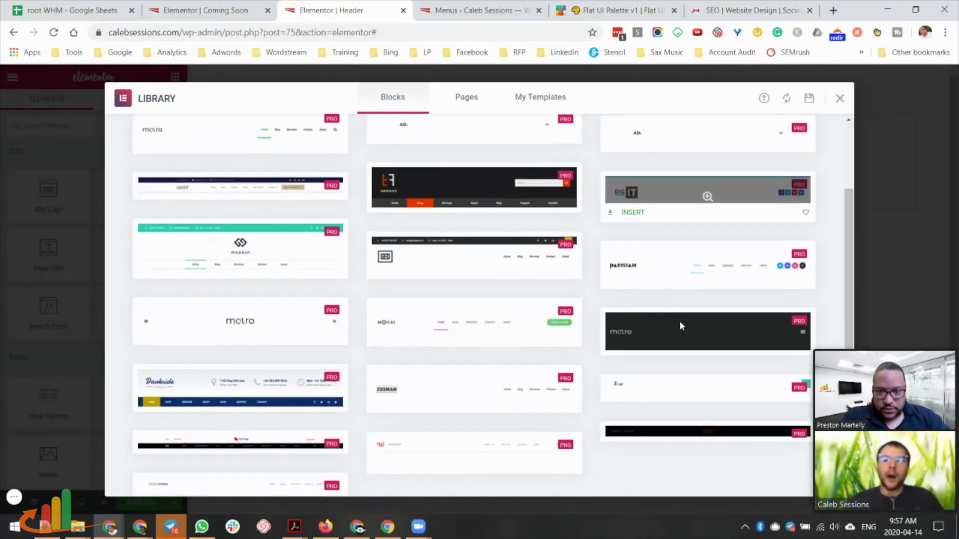
pyautogui.scroll(-2, 679, 321)
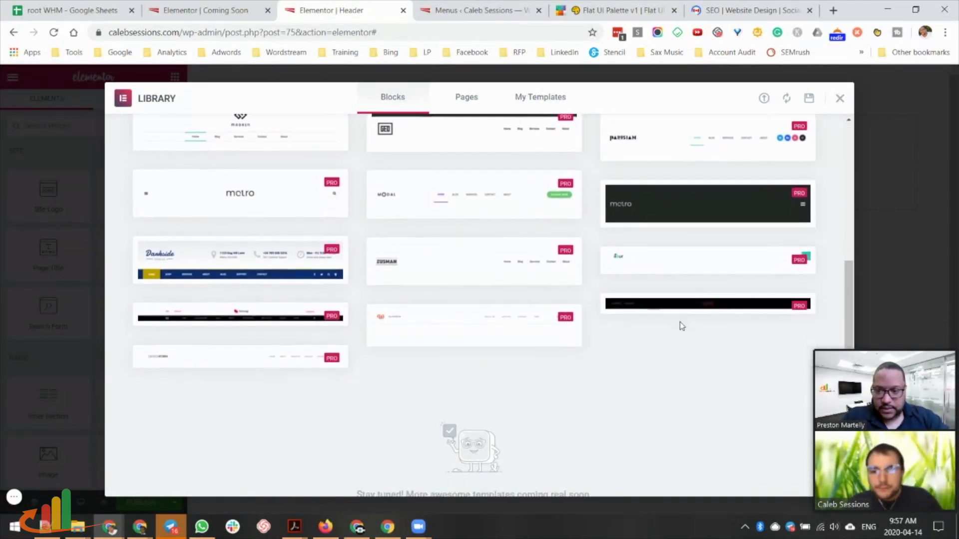
pyautogui.scroll(5, 244, 187)
pyautogui.moveTo(720, 186)
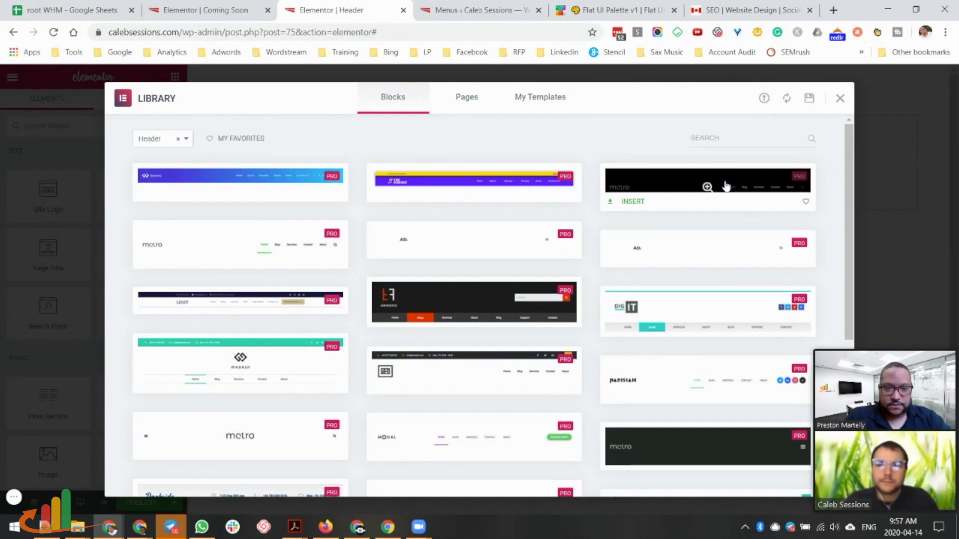
pyautogui.click(753, 189)
pyautogui.click(791, 97)
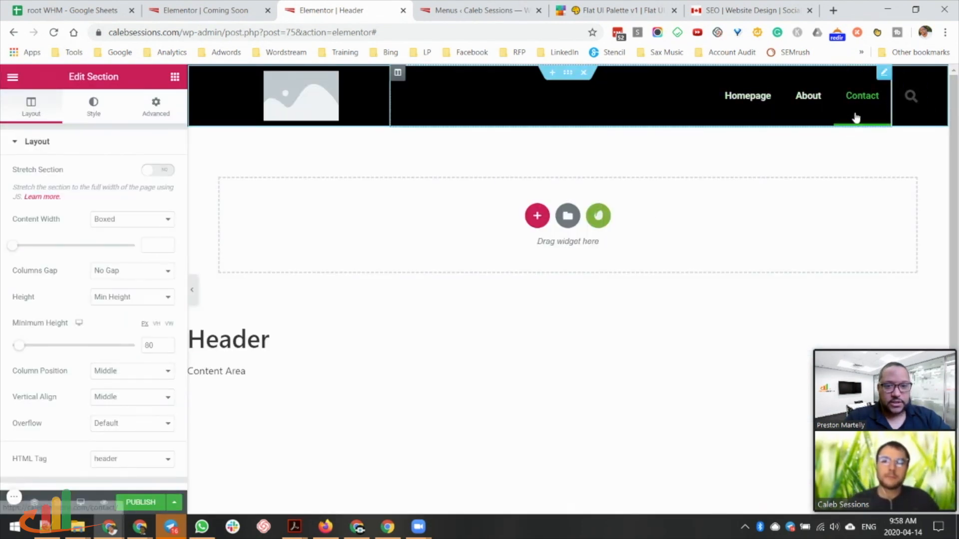
# Place a Heading widget over the logo placeholder in the header's left column.
pyautogui.click(324, 103)
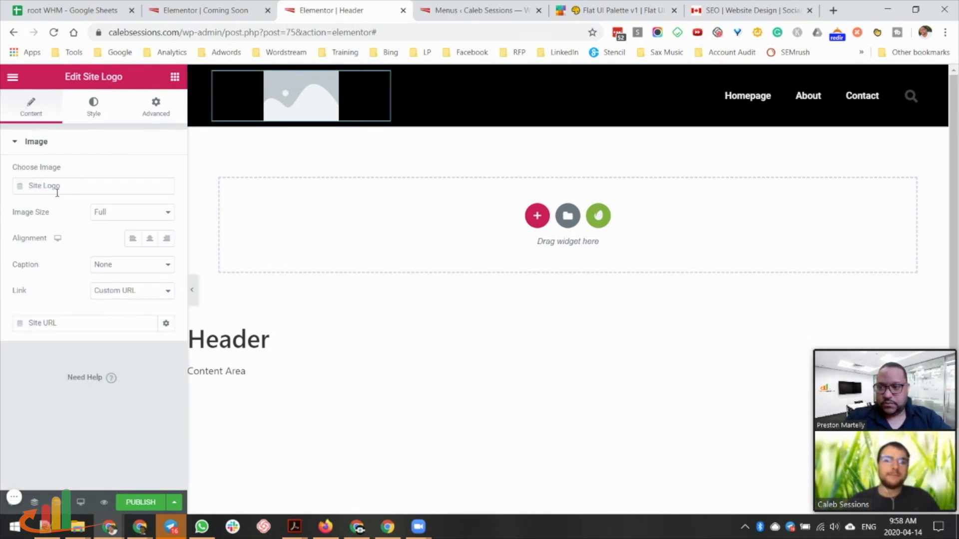
pyautogui.click(175, 77)
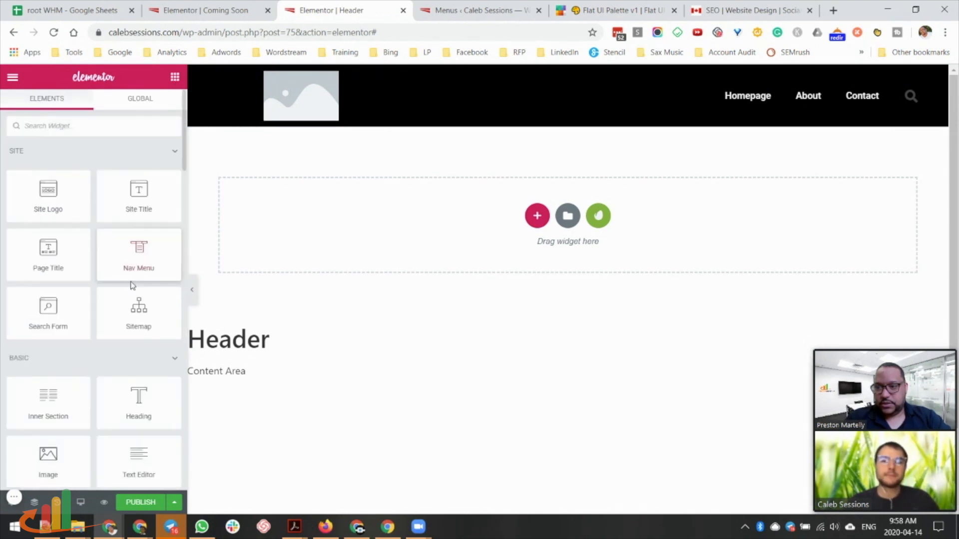
pyautogui.moveTo(143, 363); pyautogui.dragTo(299, 91)
pyautogui.rightClick(381, 128)
pyautogui.click(281, 97)
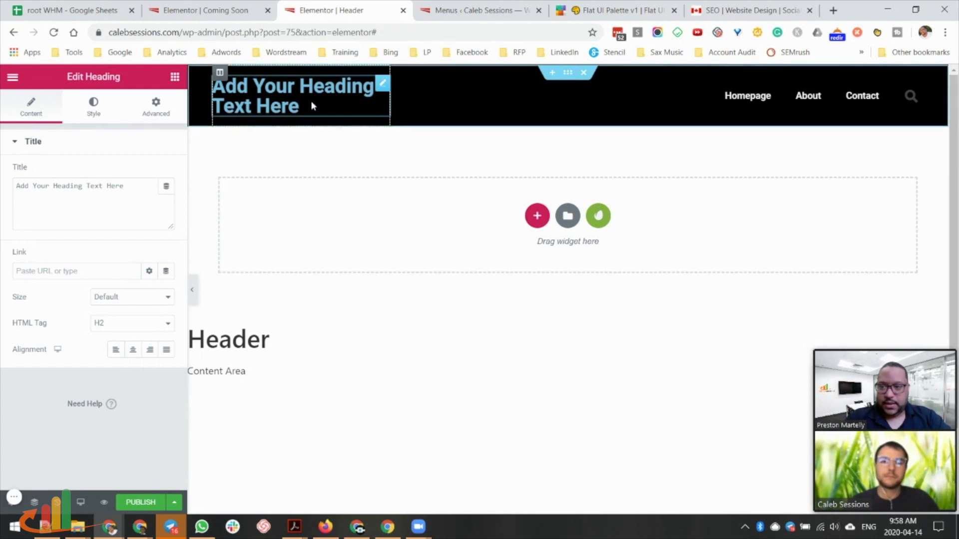
# Replace the heading text with the site name and set its typography to uppercase.
pyautogui.moveTo(121, 195); pyautogui.dragTo(1, 195)
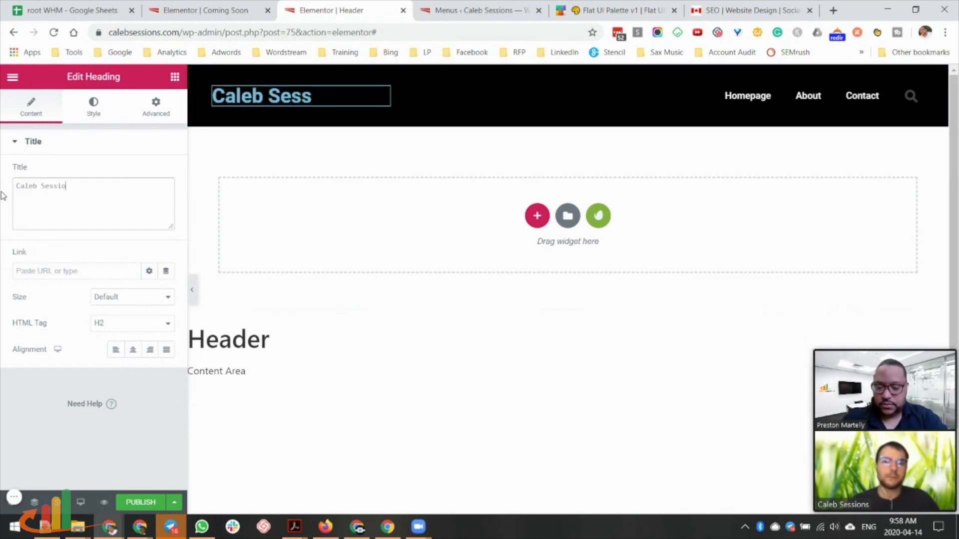
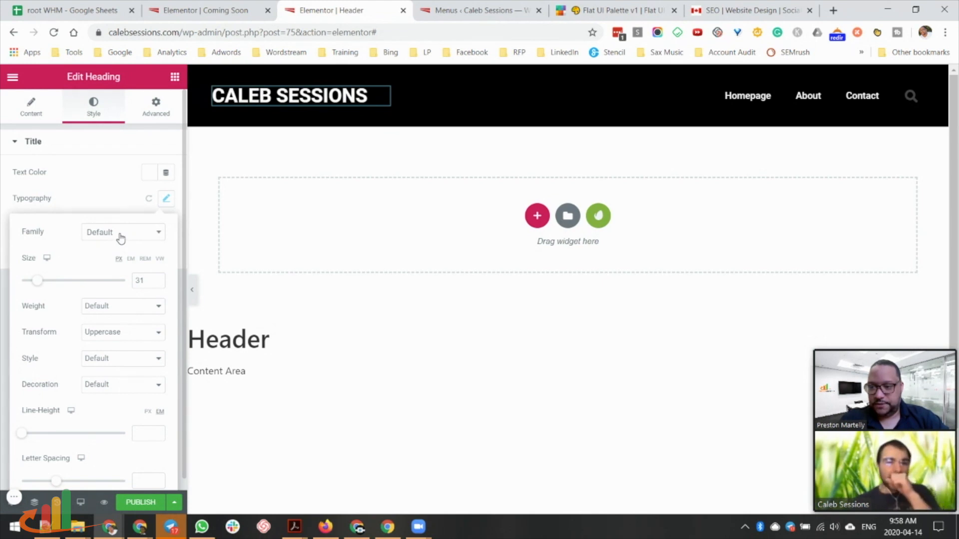
pyautogui.click(120, 239)
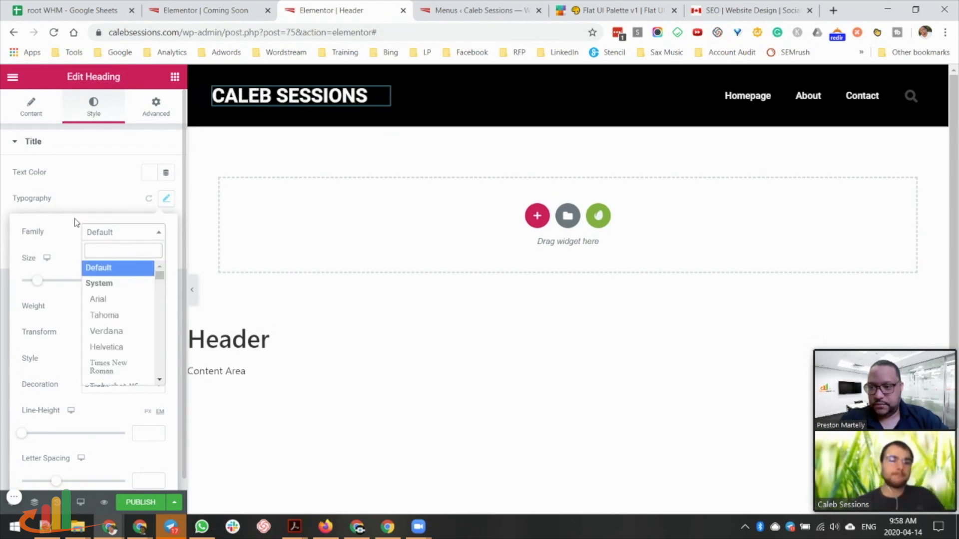
pyautogui.click(89, 204)
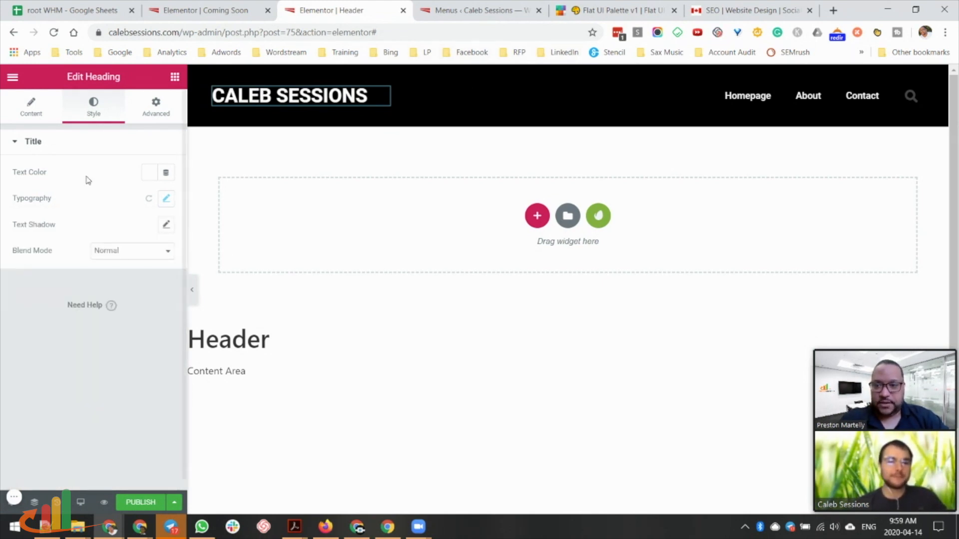
# Browse font candidates like Oswald on fonts.google.com, then return to the Elementor Header tab.
pyautogui.click(833, 10)
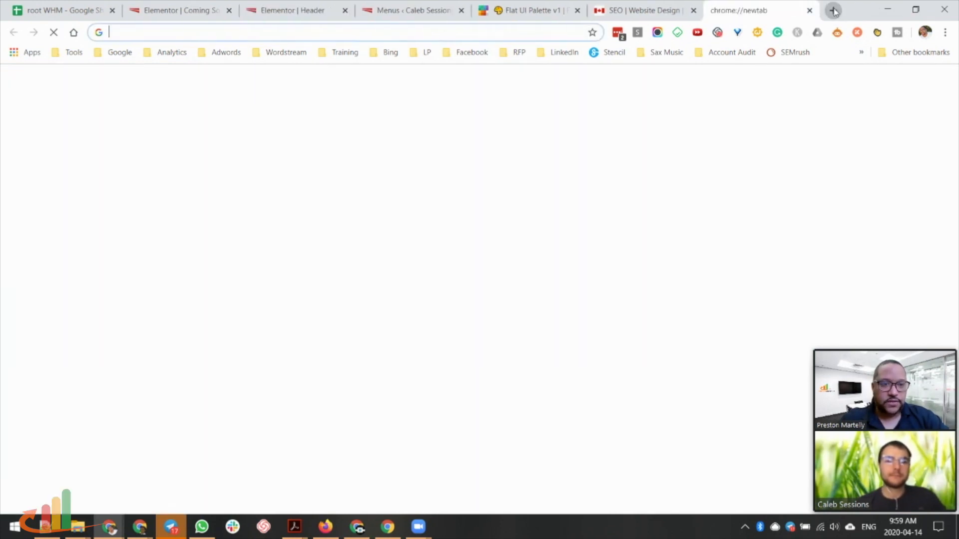
pyautogui.write('font')
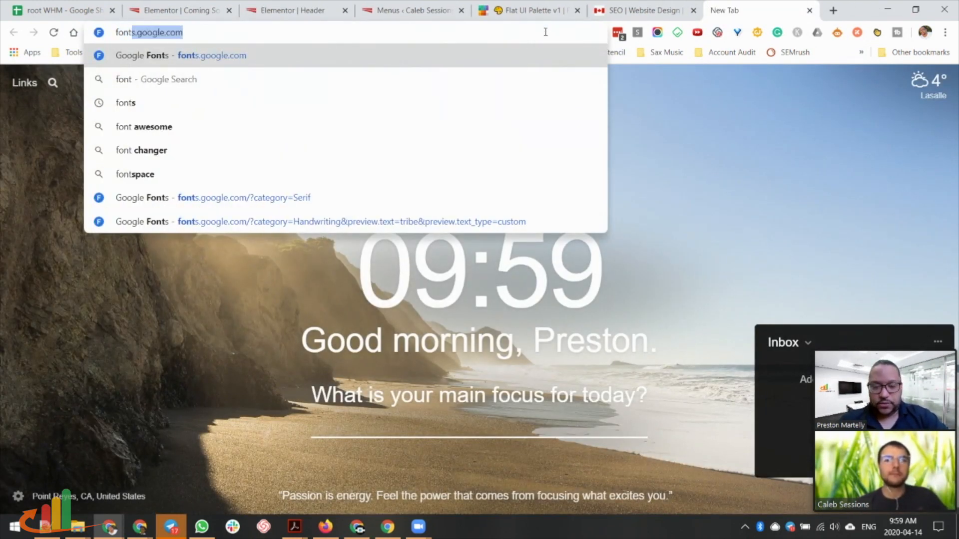
pyautogui.press('Return')
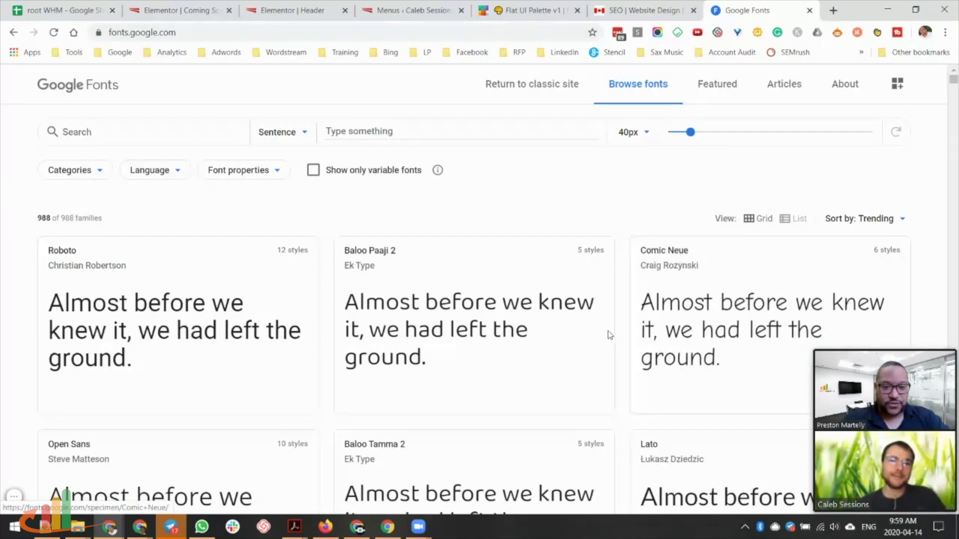
pyautogui.scroll(-10, 303, 330)
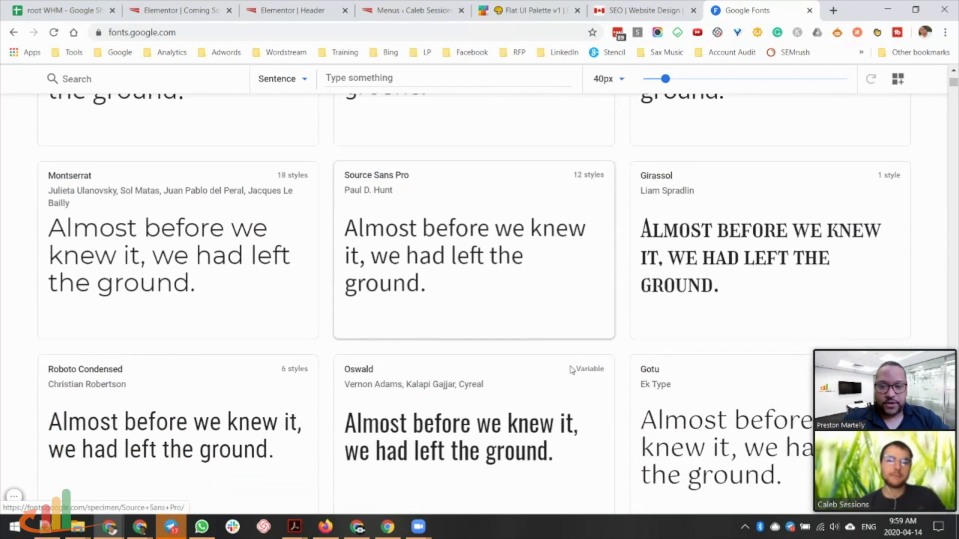
pyautogui.scroll(-2, 100, 144)
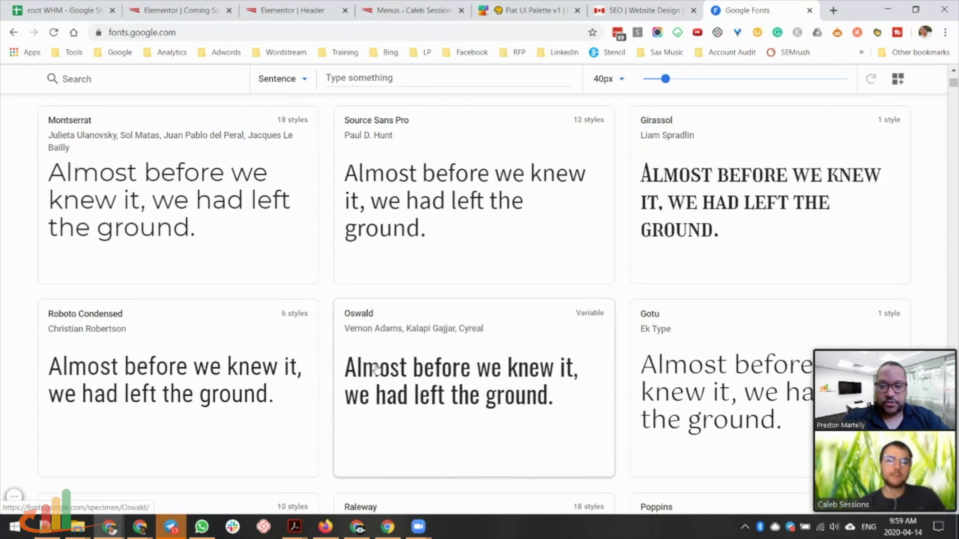
pyautogui.scroll(-4, 378, 368)
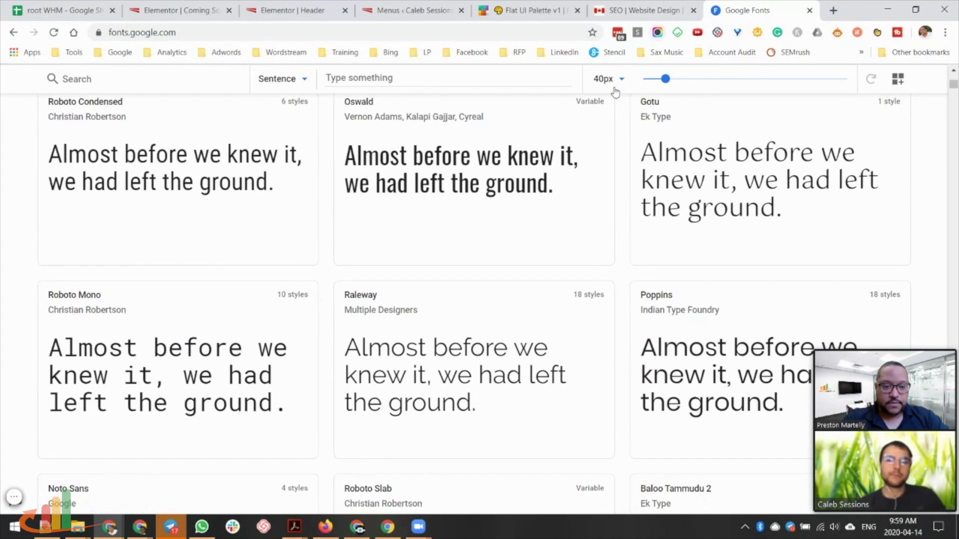
pyautogui.click(292, 10)
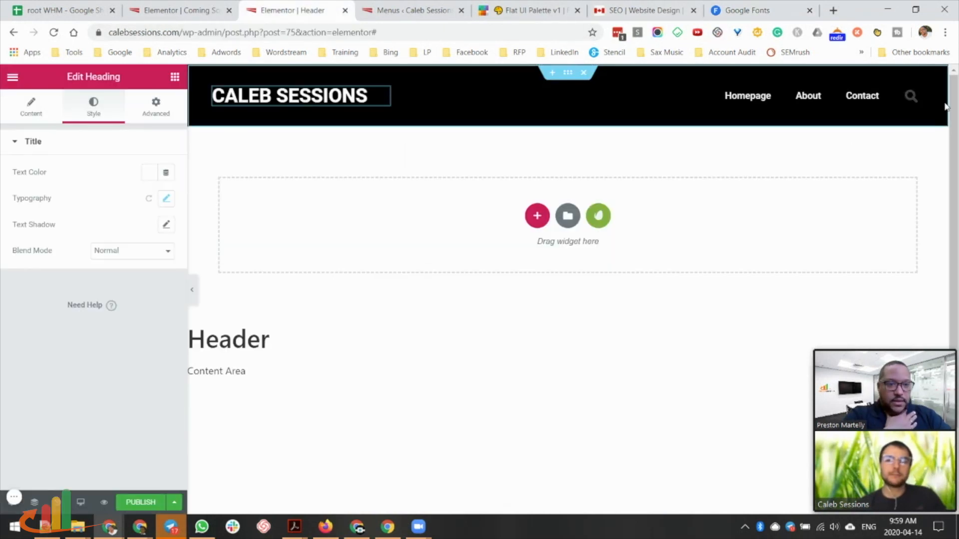
# Publish the header with an Include Entire Site condition, then reopen its extra save options.
pyautogui.click(140, 502)
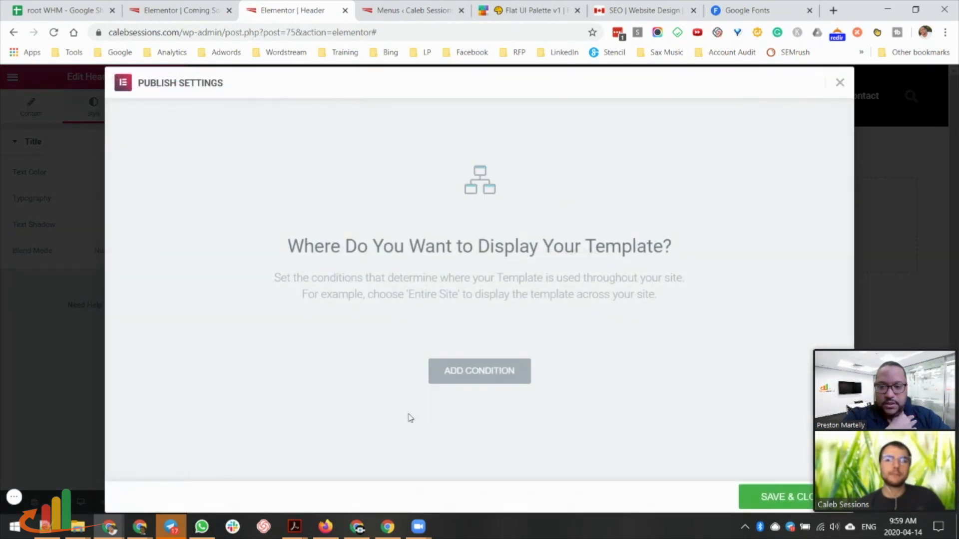
pyautogui.click(479, 372)
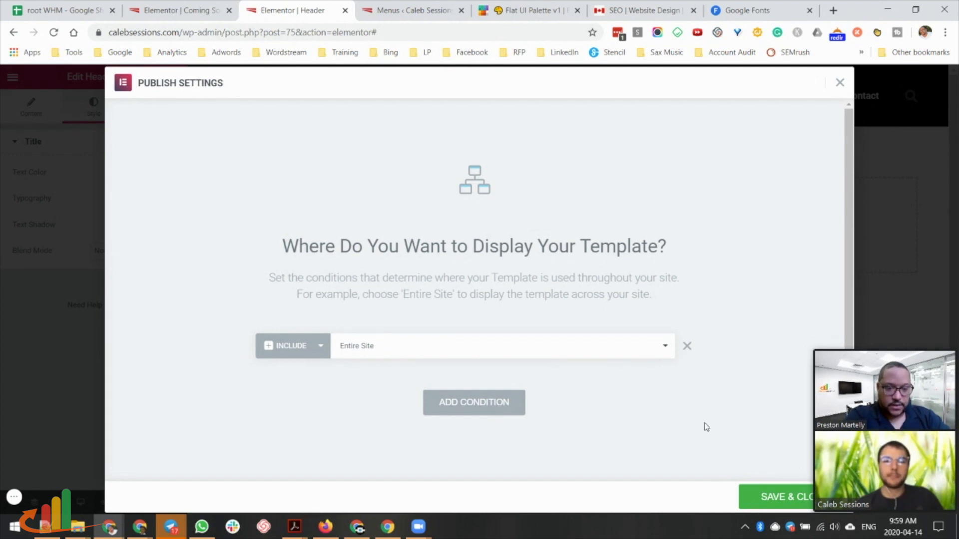
pyautogui.click(776, 499)
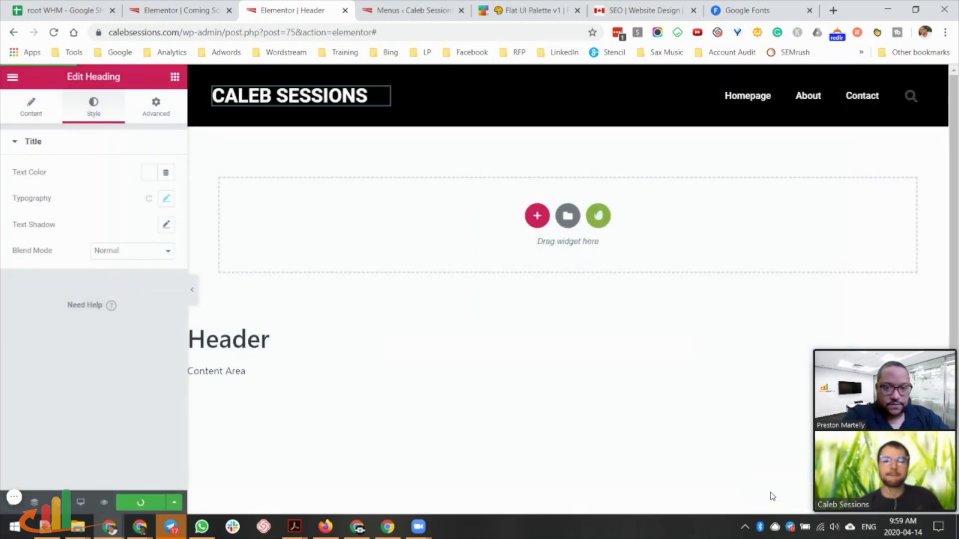
pyautogui.hotkey('ctrl', 'Tab')
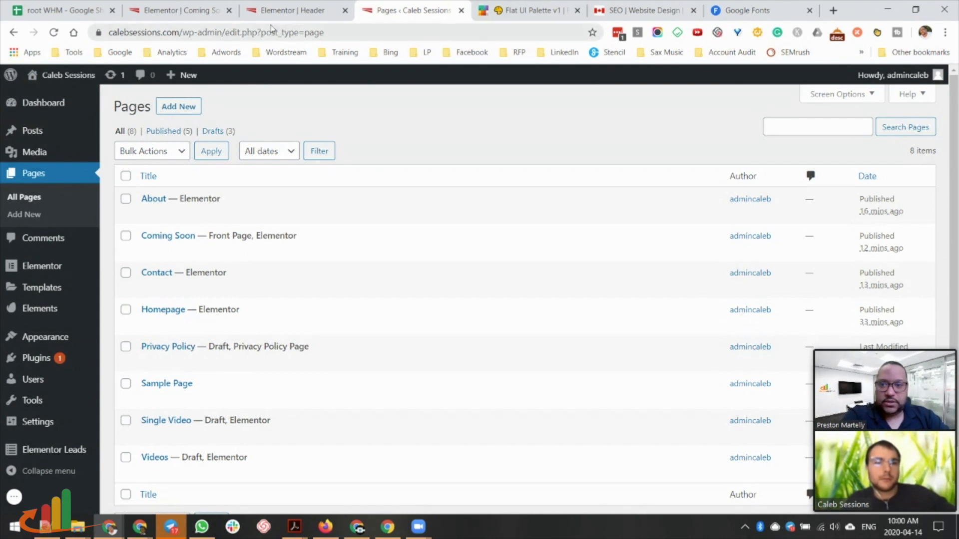
pyautogui.click(290, 11)
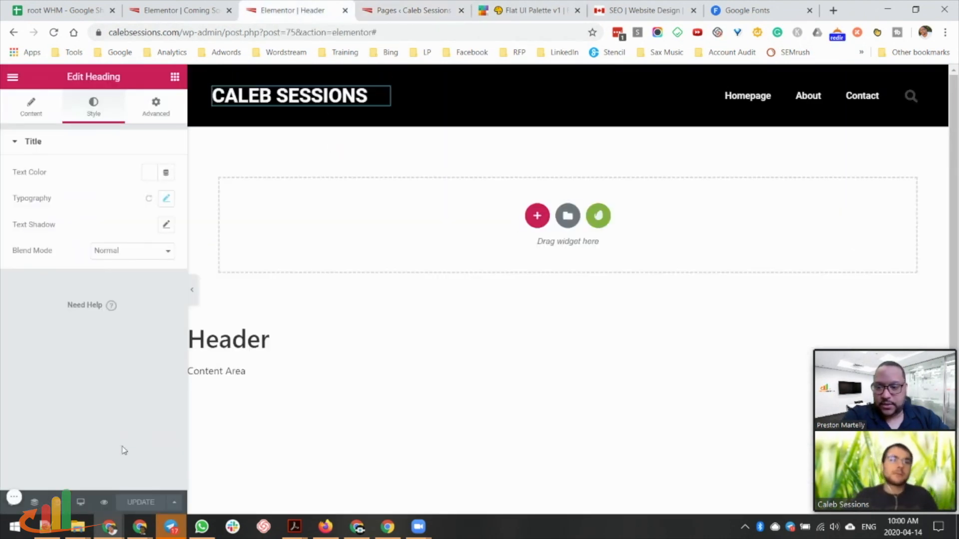
pyautogui.click(175, 501)
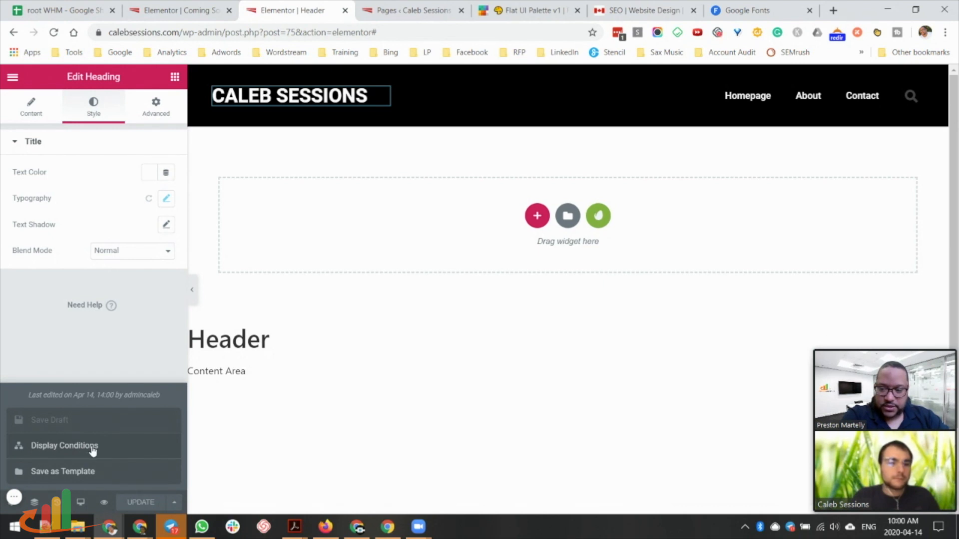
# Keep only the Include Entire Site condition, dropping a trial Exclude rule, save, and return to Pages.
pyautogui.click(92, 448)
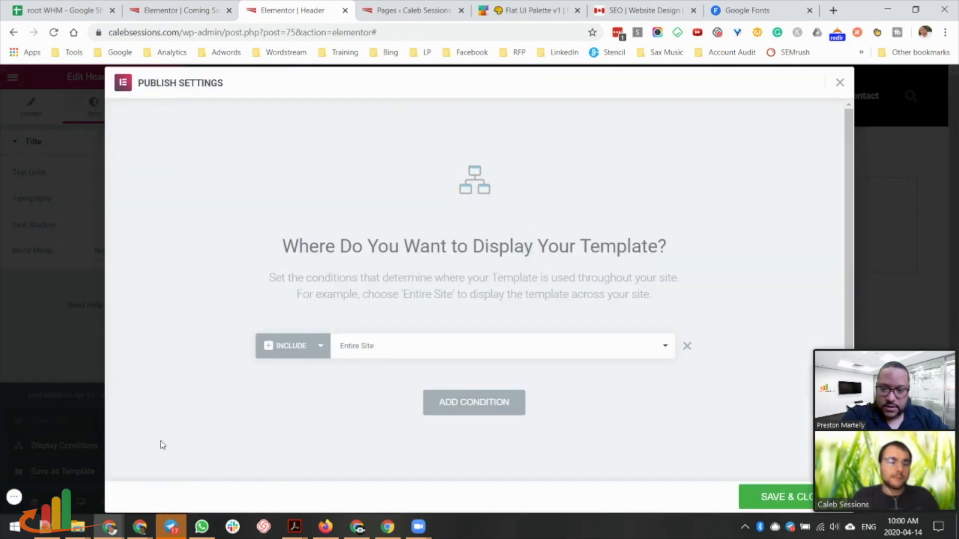
pyautogui.click(376, 352)
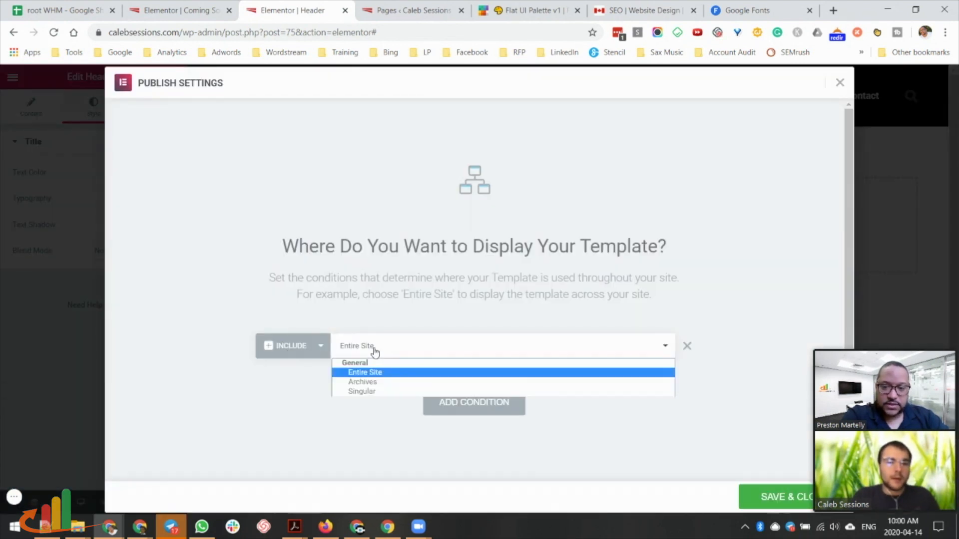
pyautogui.click(431, 328)
pyautogui.click(498, 402)
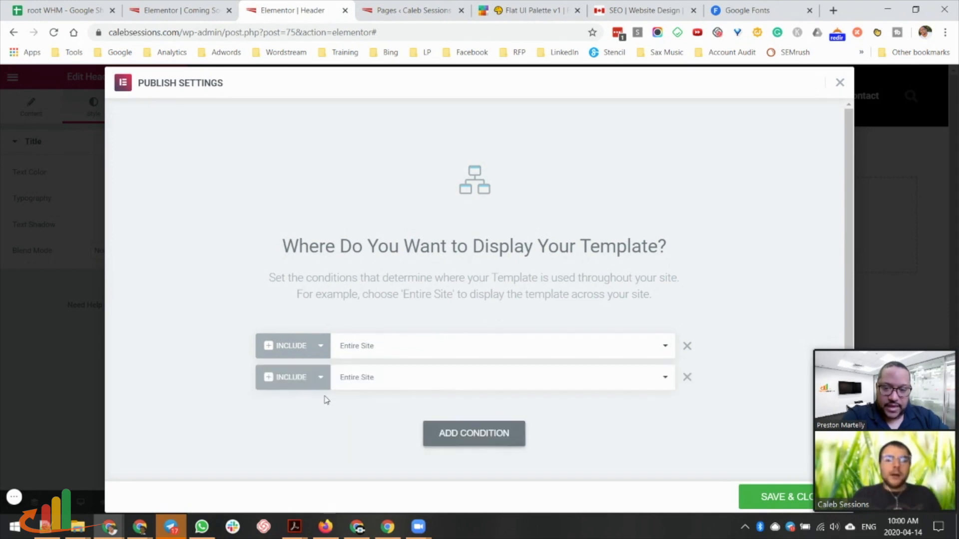
pyautogui.click(320, 377)
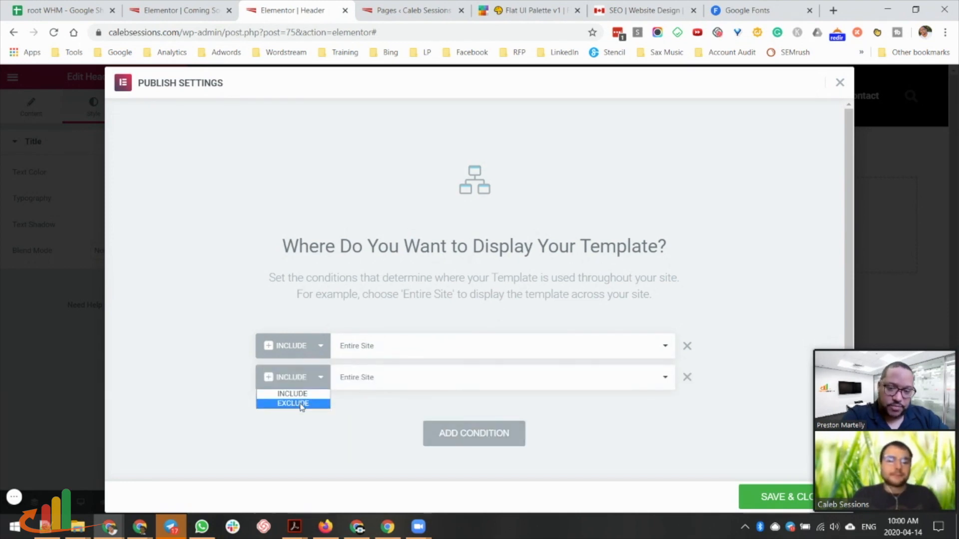
pyautogui.click(302, 404)
pyautogui.click(478, 384)
pyautogui.click(428, 403)
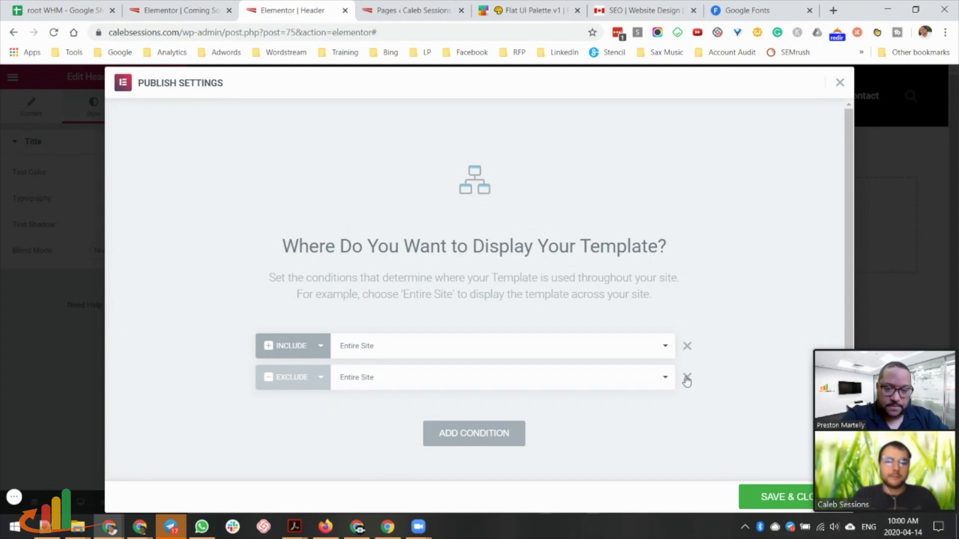
pyautogui.click(687, 378)
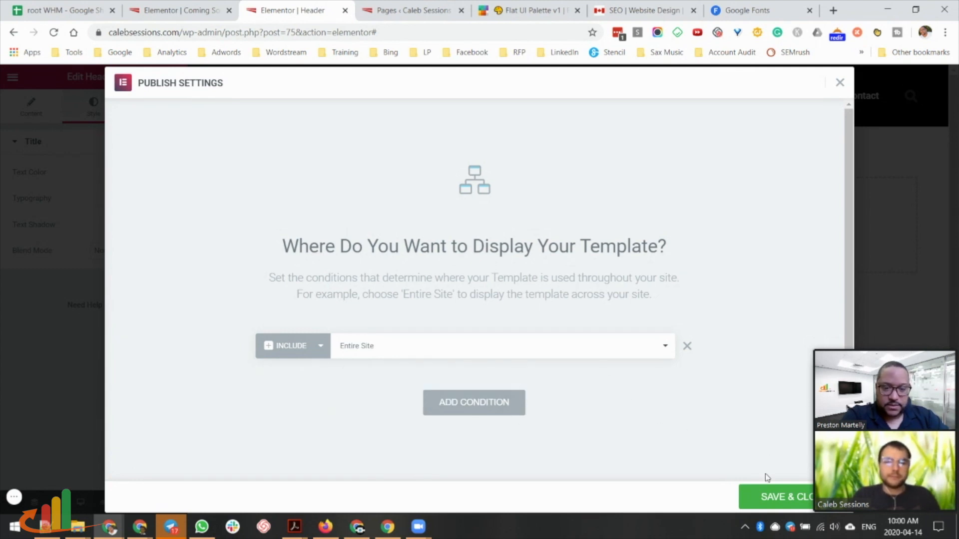
pyautogui.click(765, 497)
pyautogui.click(407, 10)
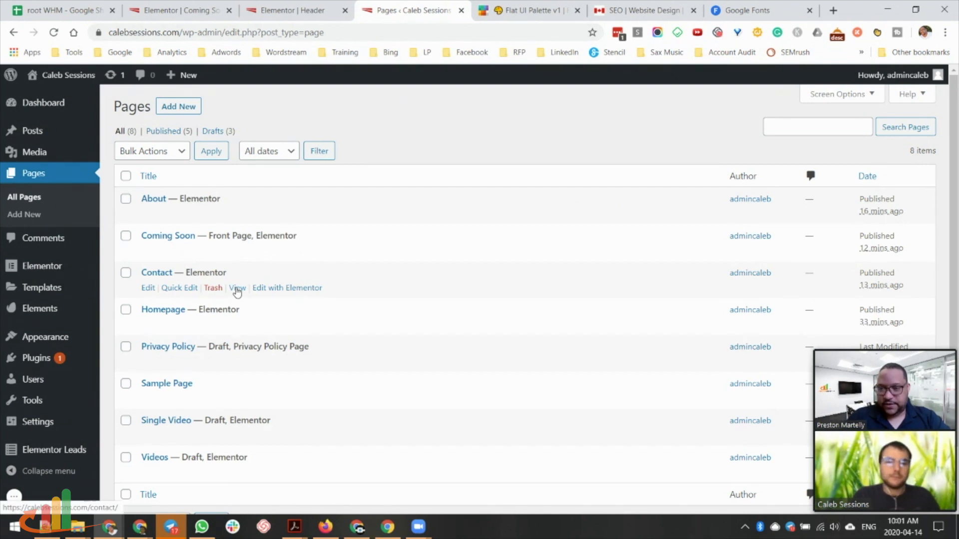
# View the live Contact page in a new tab, then select the header's navigation menu widget.
pyautogui.keyDown('ctrl'); pyautogui.click(237, 288); pyautogui.keyUp('ctrl')
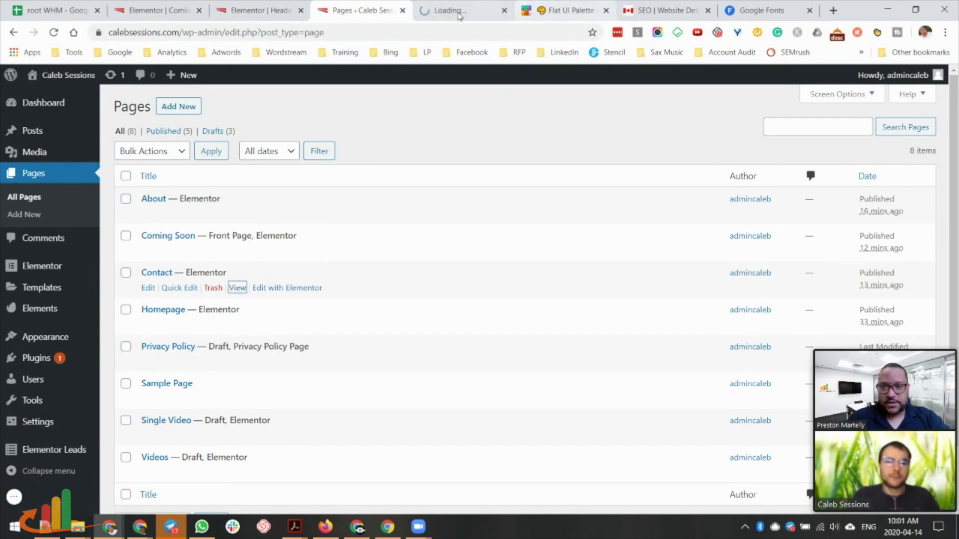
pyautogui.click(480, 10)
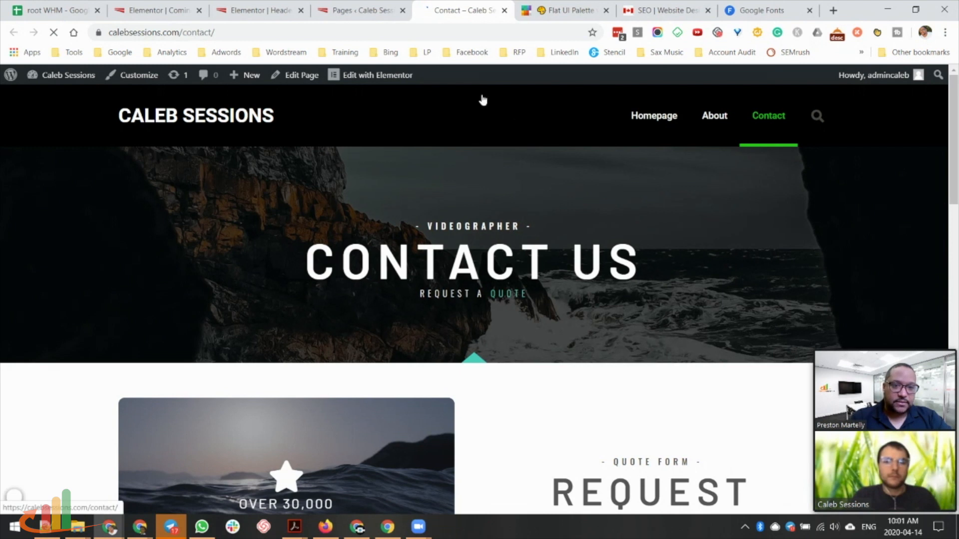
pyautogui.hotkey('ctrl', 'shift', 'Tab')
pyautogui.hotkey('ctrl', 'shift', 'Tab')
pyautogui.click(883, 73)
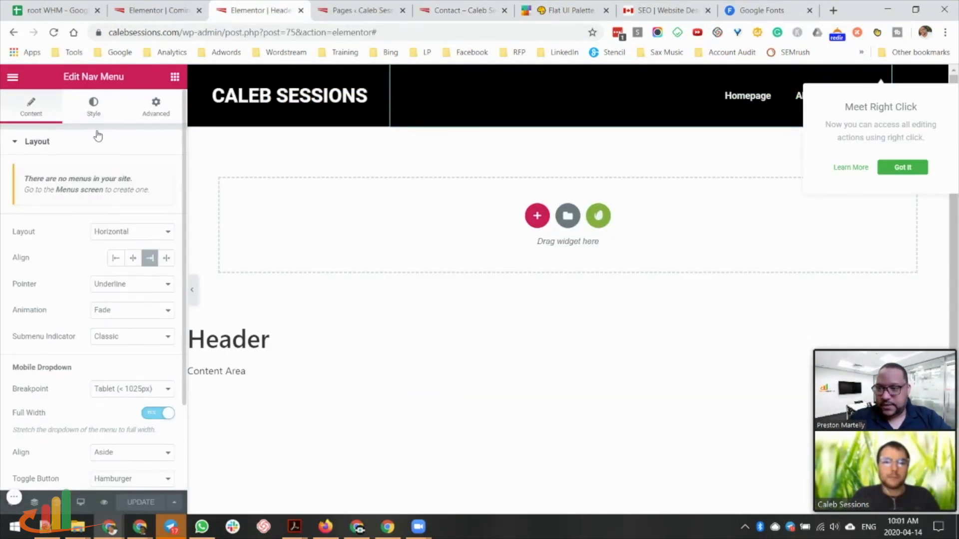
# Set the Main Menu hover text colour and hover pointer colour to blue.
pyautogui.click(97, 103)
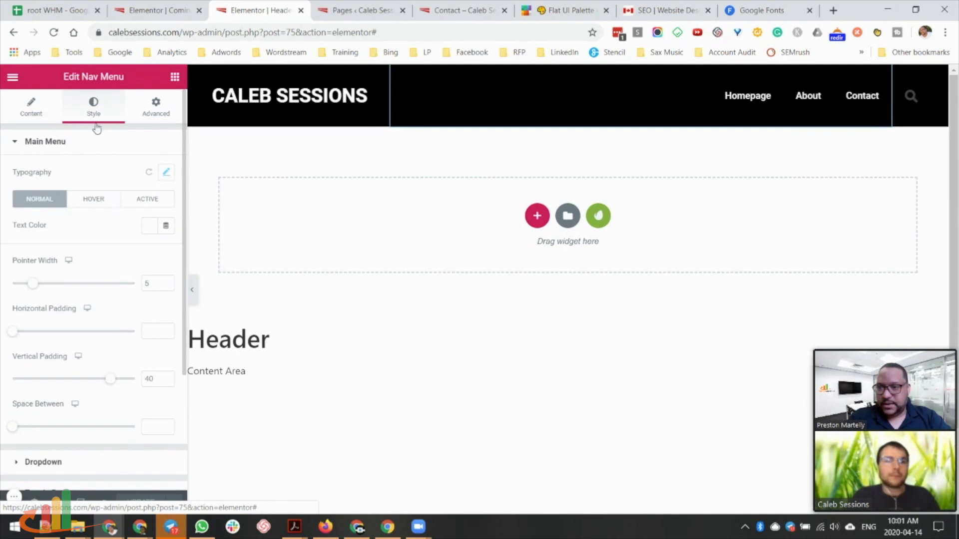
pyautogui.click(88, 202)
pyautogui.click(150, 226)
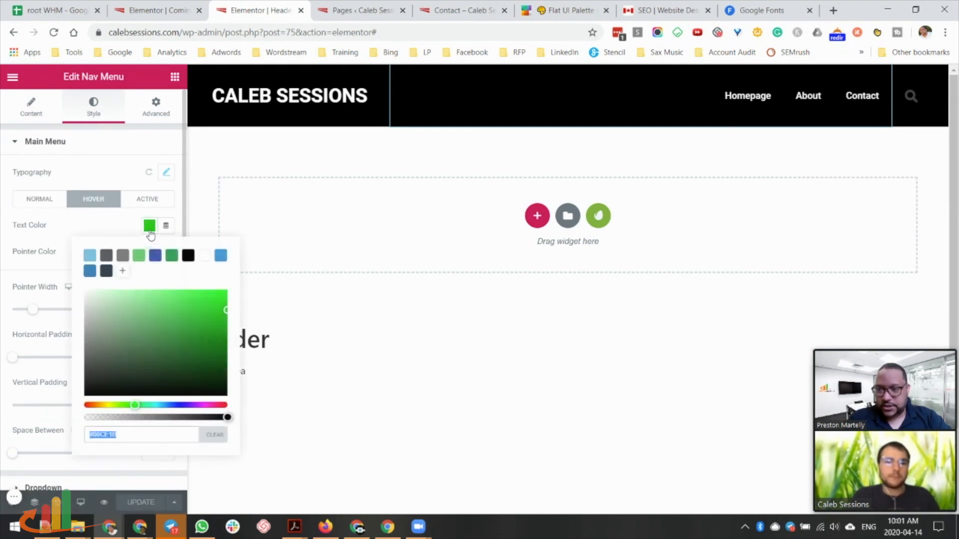
pyautogui.click(221, 256)
pyautogui.click(149, 252)
pyautogui.click(221, 281)
# Make the active menu item's pointer and text darker blue, then update the header.
pyautogui.click(147, 201)
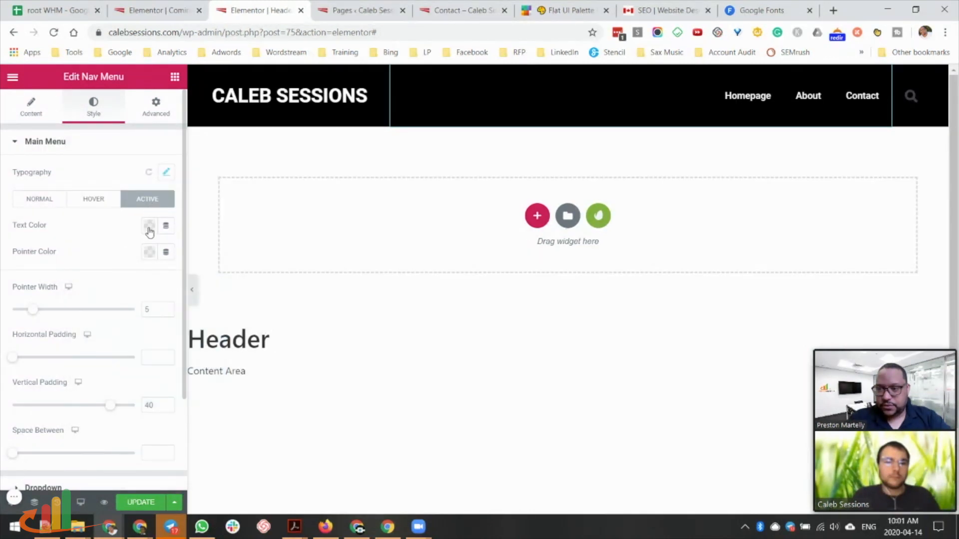
pyautogui.click(150, 252)
pyautogui.click(220, 281)
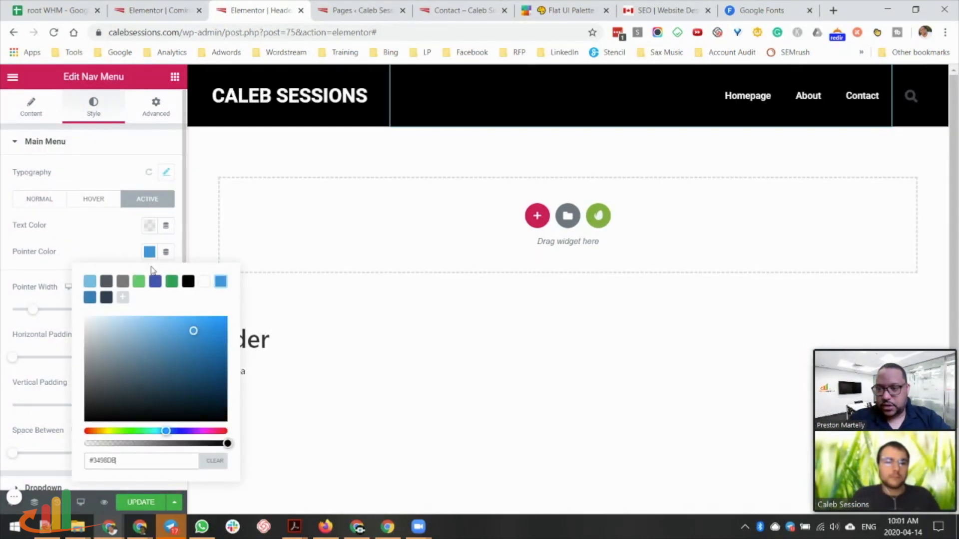
pyautogui.click(90, 298)
pyautogui.click(162, 256)
pyautogui.click(138, 502)
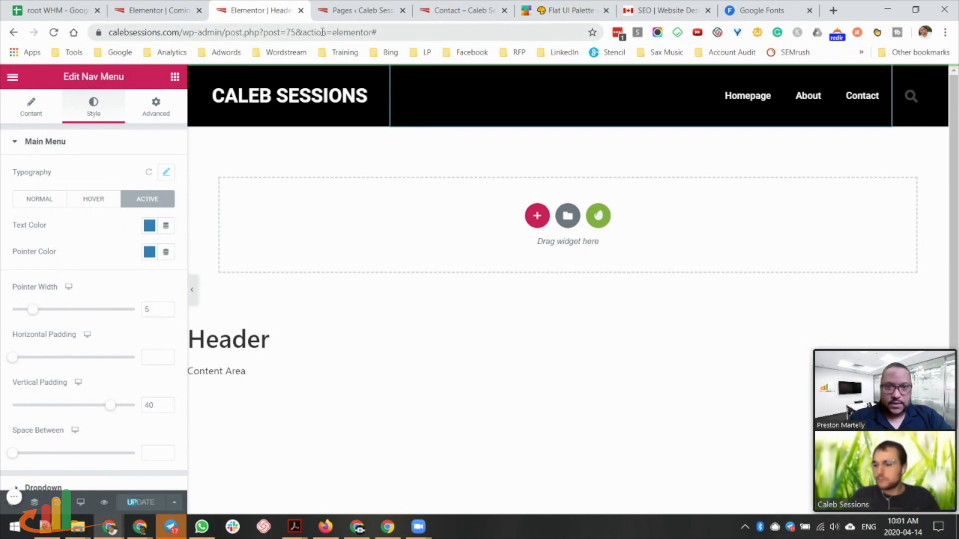
pyautogui.click(459, 14)
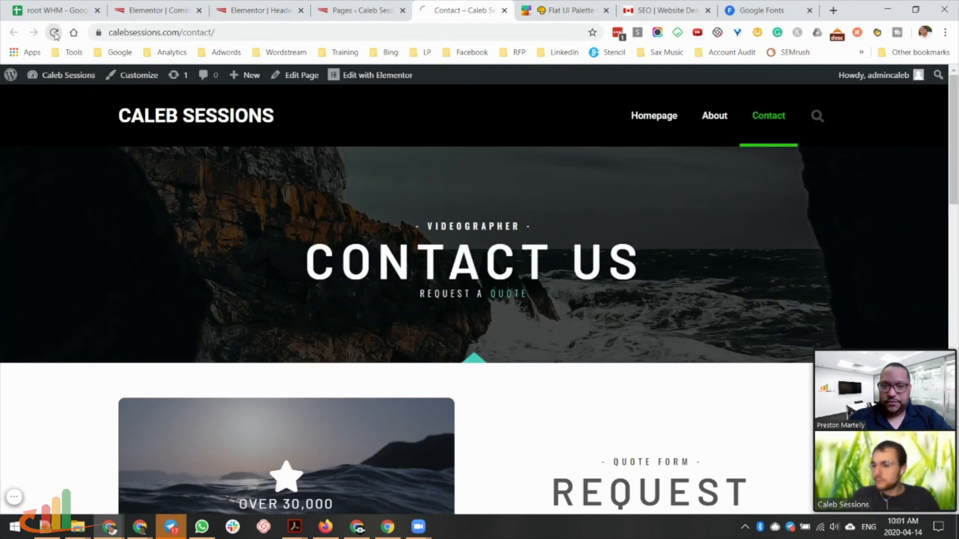
# Reload the Contact page to check the blue menu colours, then open the Homepage in Elementor.
pyautogui.click(55, 33)
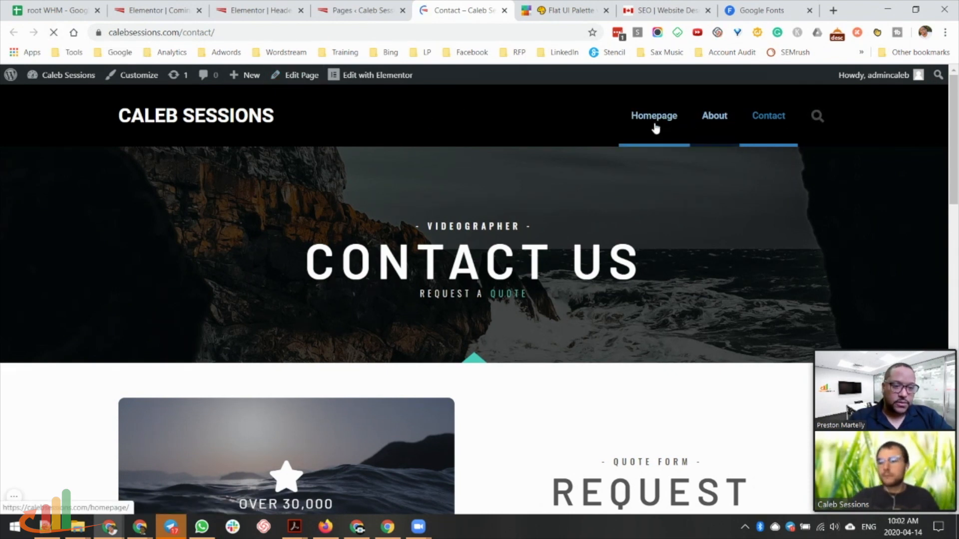
pyautogui.scroll(-8, 741, 249)
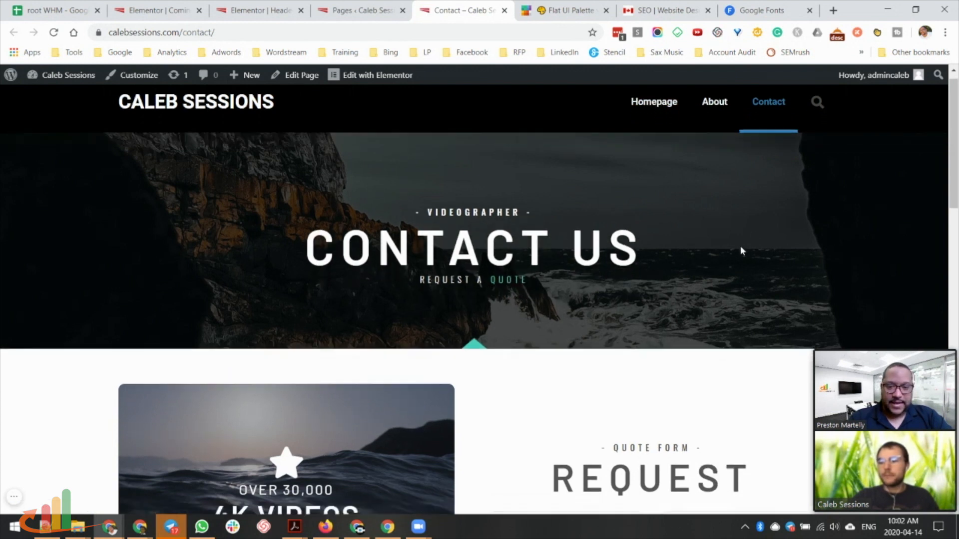
pyautogui.scroll(5, 732, 235)
pyautogui.scroll(3, 728, 233)
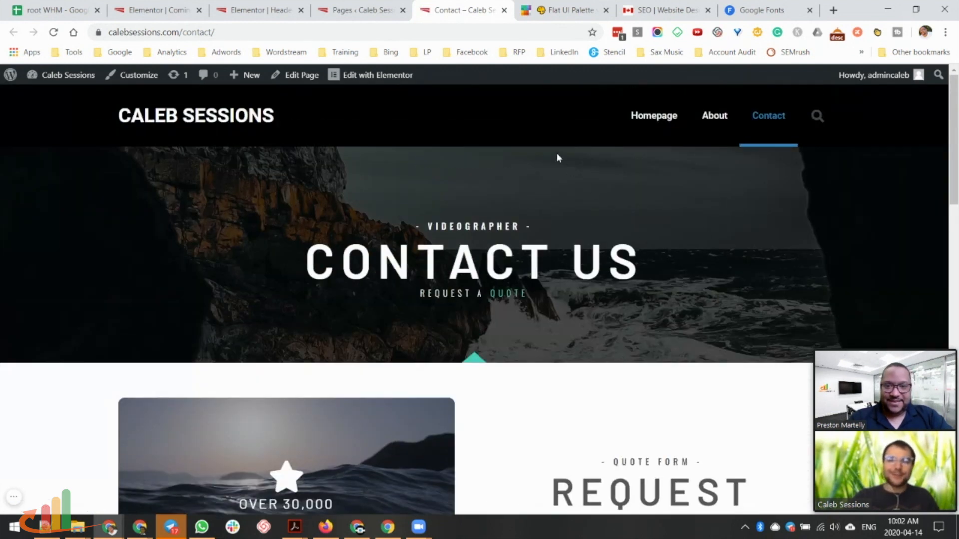
pyautogui.click(665, 118)
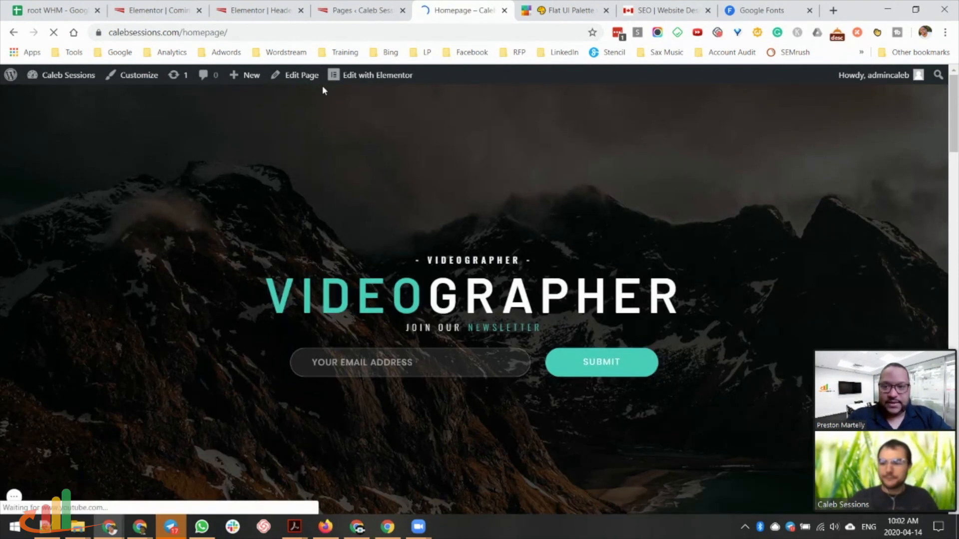
pyautogui.click(366, 76)
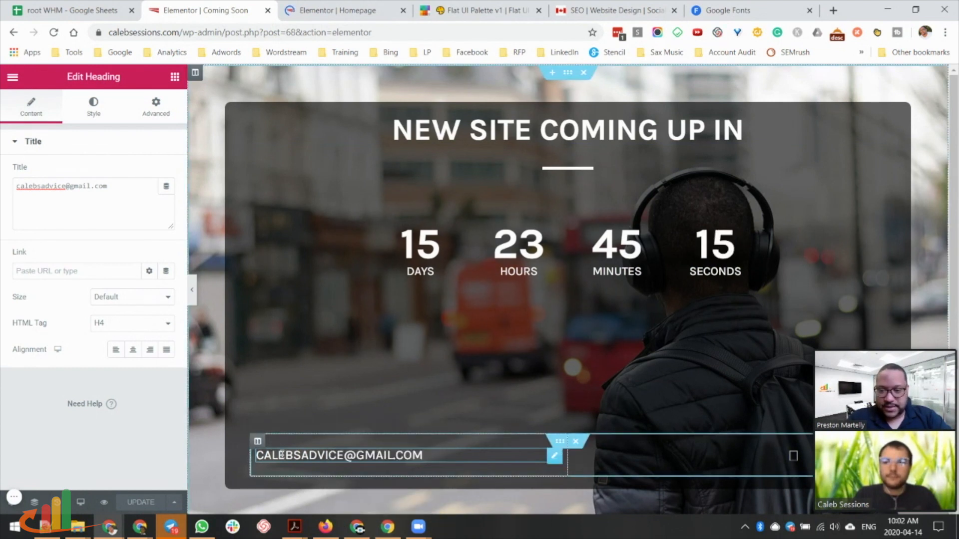
# Link the e-mail heading to 'mailto:' plus its copied address, update, and preview the page.
pyautogui.moveTo(113, 186); pyautogui.dragTo(6, 196)
pyautogui.hotkey('ctrl', 'c')
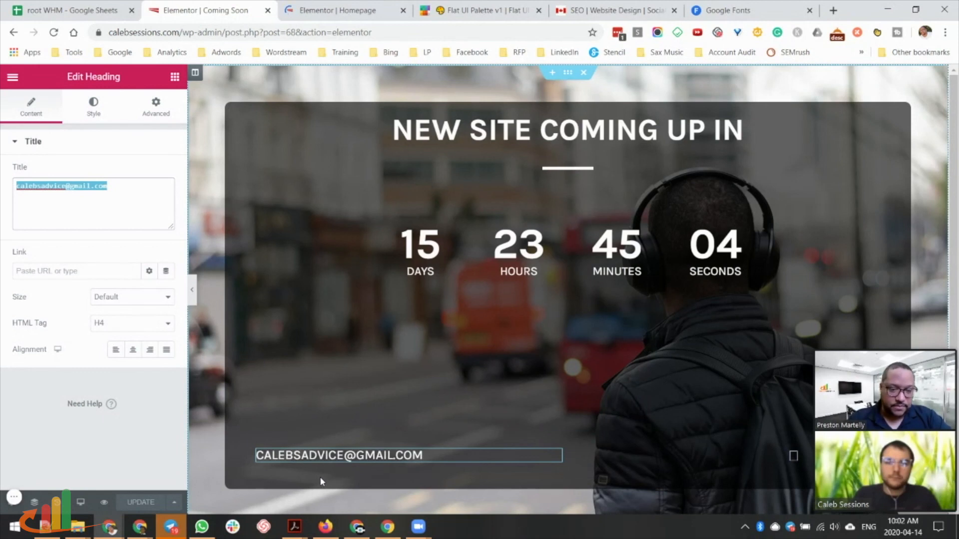
pyautogui.click(62, 272)
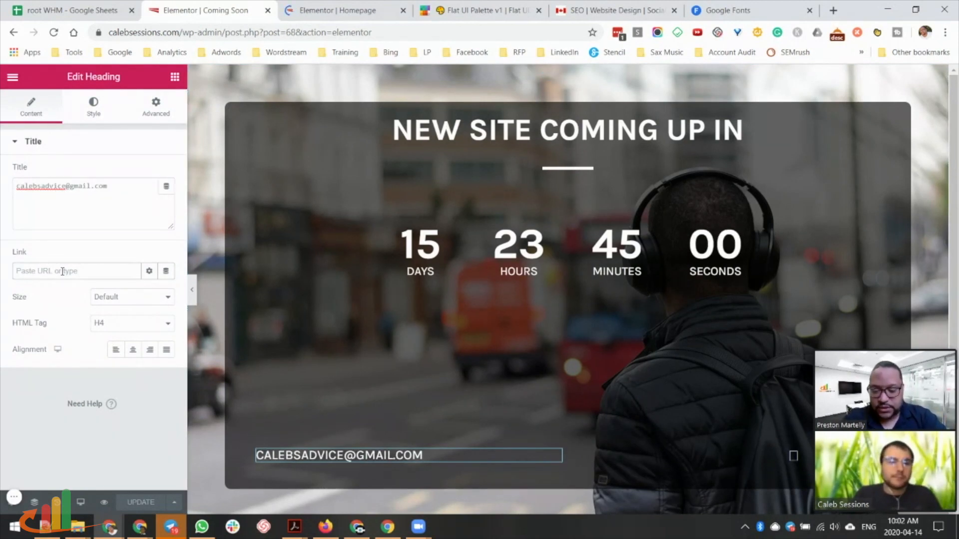
pyautogui.write('mailto')
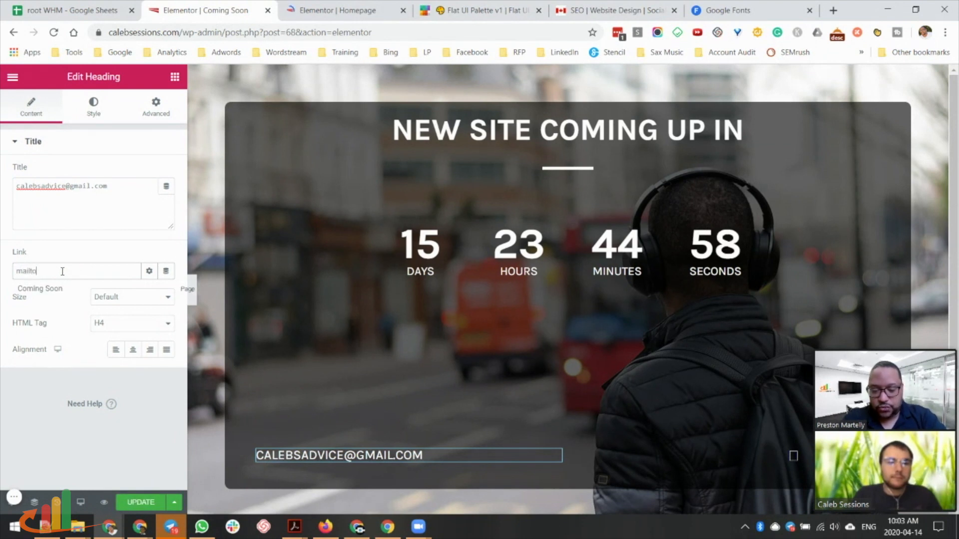
pyautogui.write(':')
pyautogui.hotkey('ctrl', 'v')
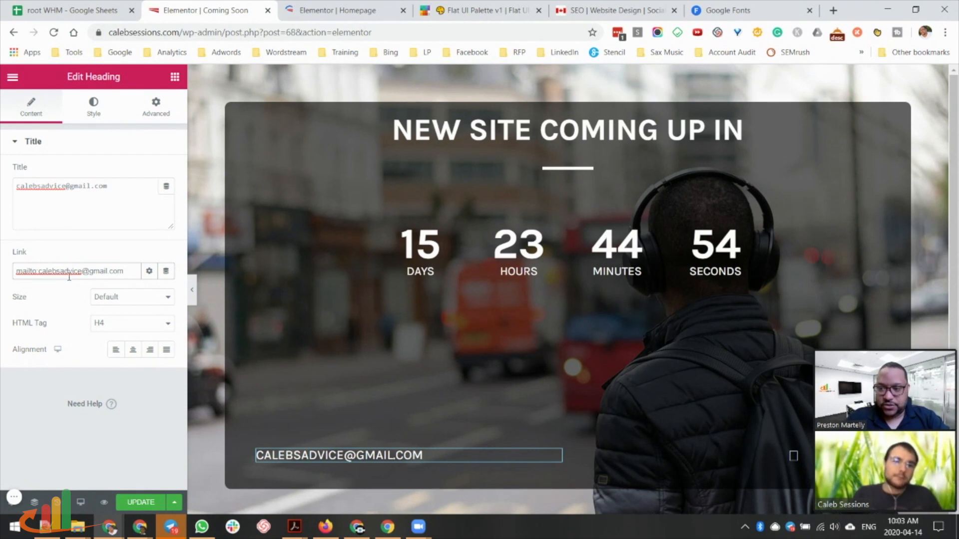
pyautogui.click(137, 505)
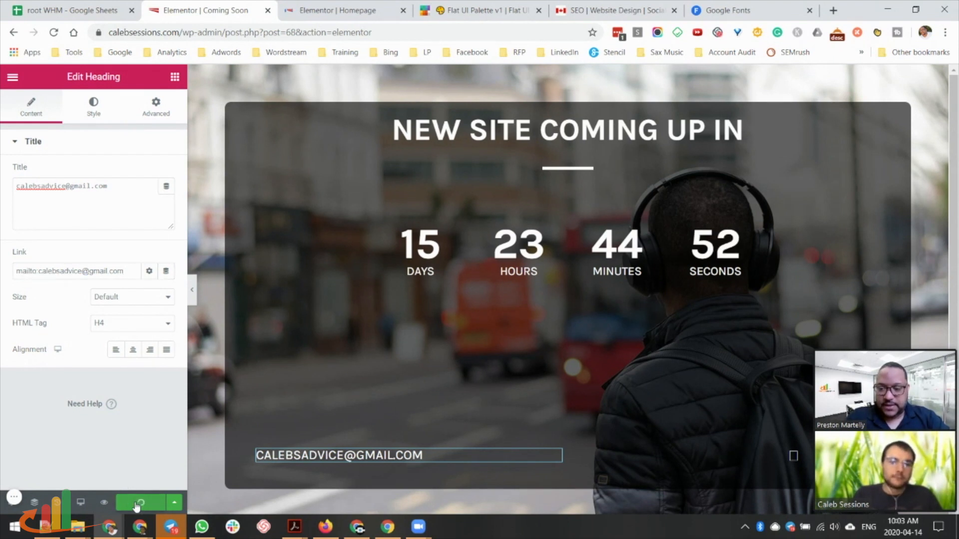
pyautogui.click(103, 503)
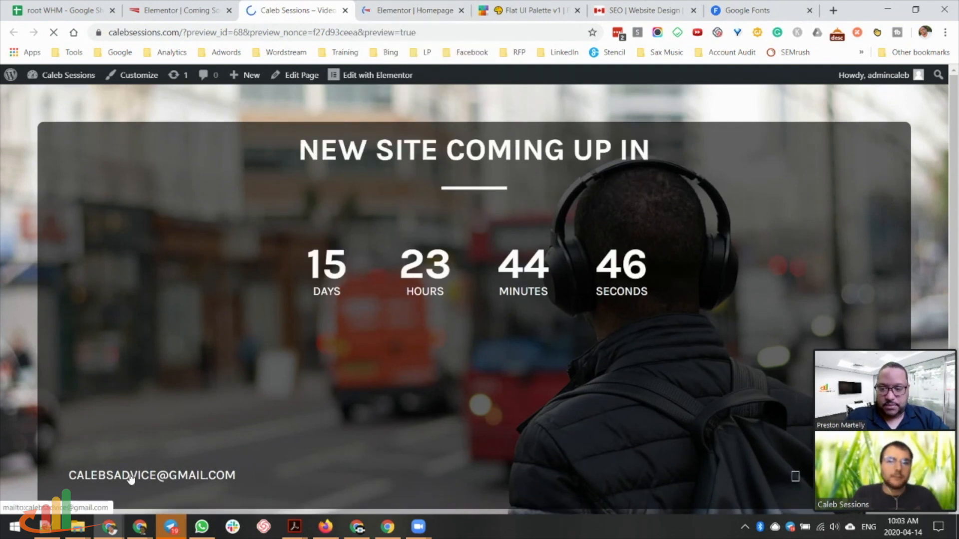
# Test the preview's e-mail link and close the Mail app's Add an account prompt.
pyautogui.click(130, 477)
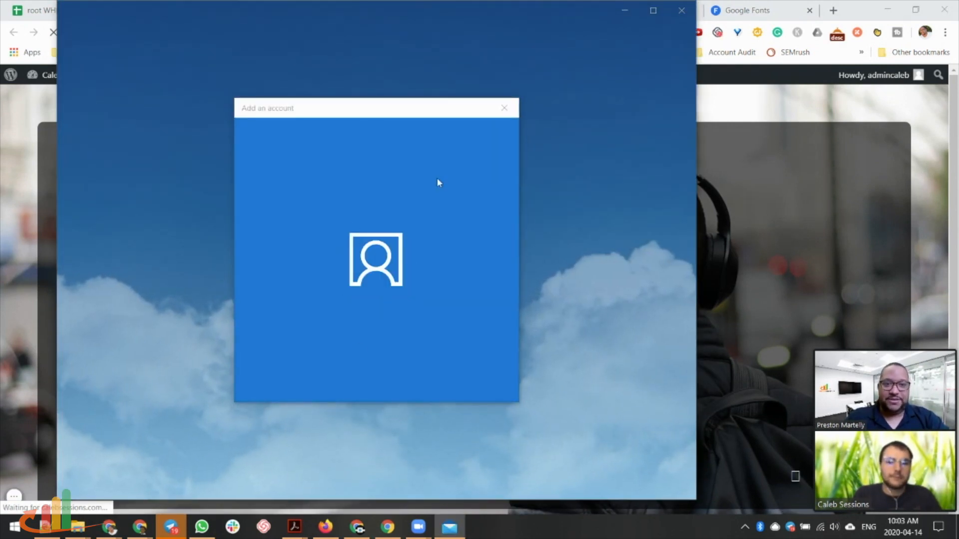
pyautogui.click(504, 109)
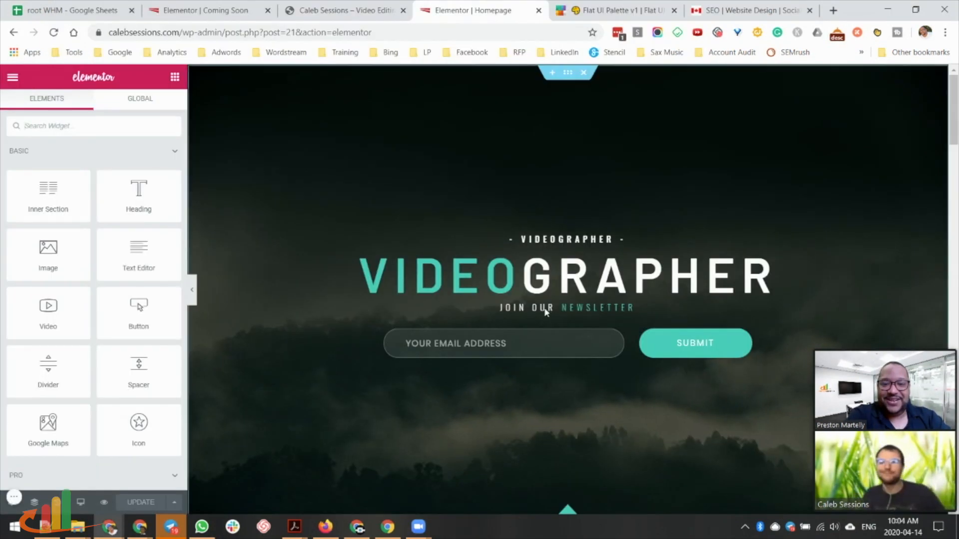